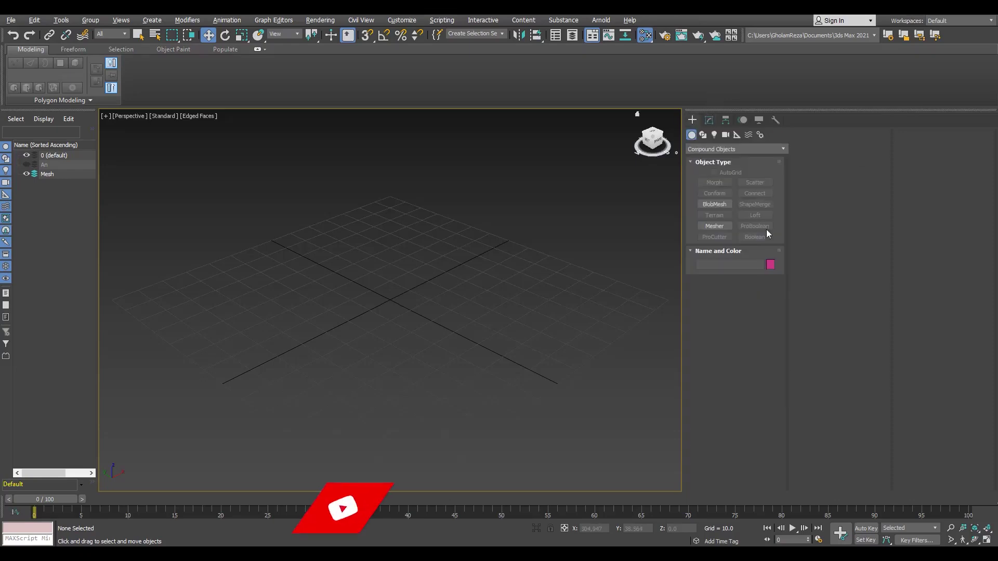
- Draw a square plane on the grid and centre it in a near-top view
{"action": "left_click", "coordinate": [755, 225]}
{"action": "left_click_drag", "start_coordinate": [589, 300], "coordinate": [190, 300]}
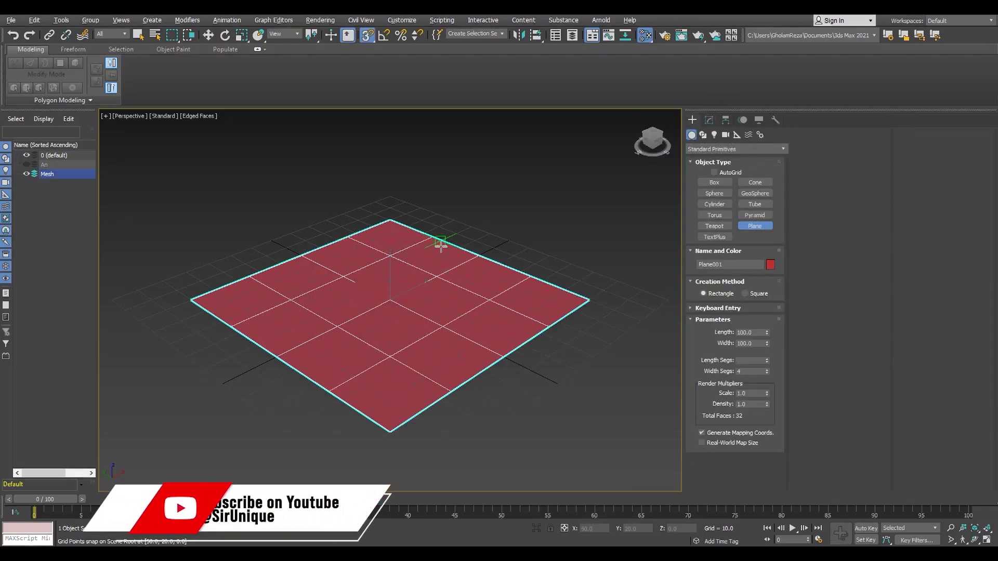
{"action": "key", "text": "w"}
{"action": "middle_click_drag", "start_coordinate": [439, 238], "coordinate": [520, 312], "text": "alt"}
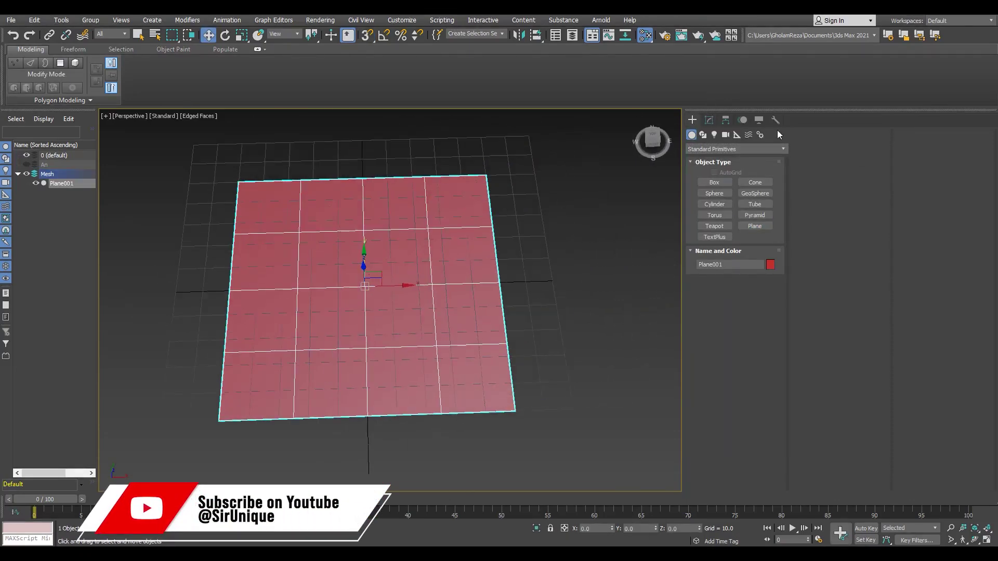
{"action": "left_click", "coordinate": [770, 264]}
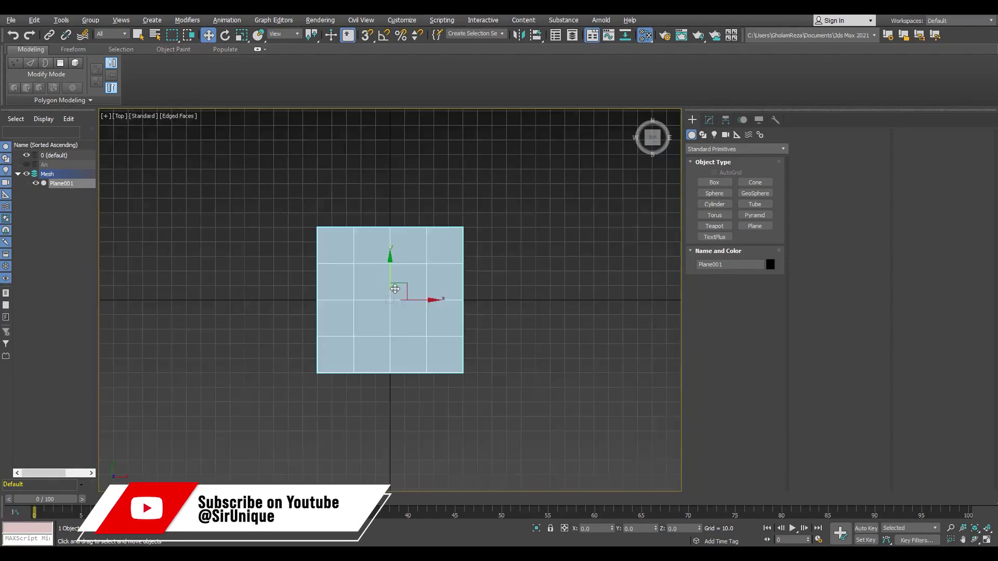
{"action": "left_click", "coordinate": [709, 120]}
{"action": "middle_click_drag", "start_coordinate": [520, 312], "coordinate": [433, 335]}
- Convert the plane to editable poly and add a vertical edge loop near its right side
{"action": "key", "text": "2"}
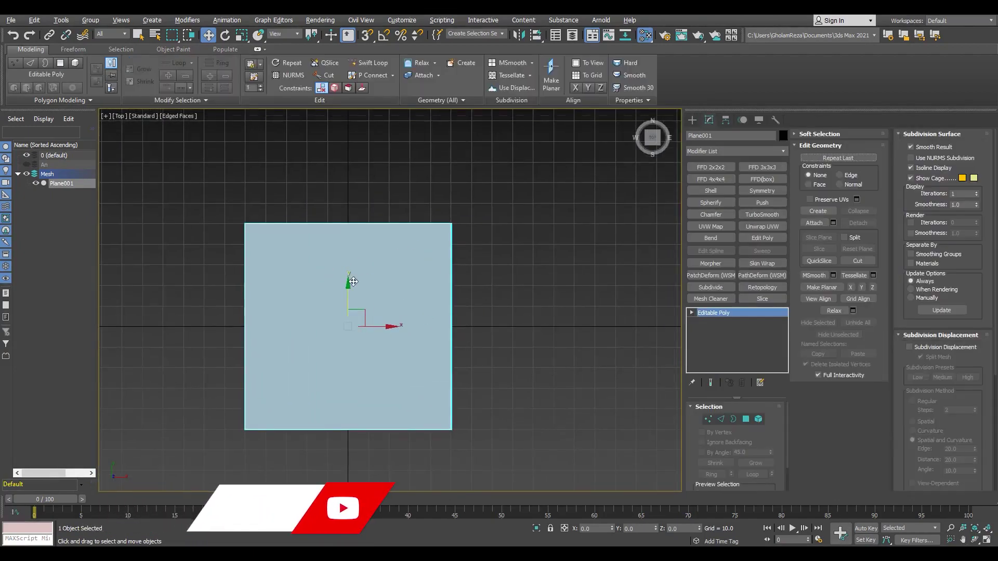
{"action": "left_click_drag", "start_coordinate": [301, 162], "coordinate": [337, 245]}
{"action": "key", "text": "alt+shift+w"}
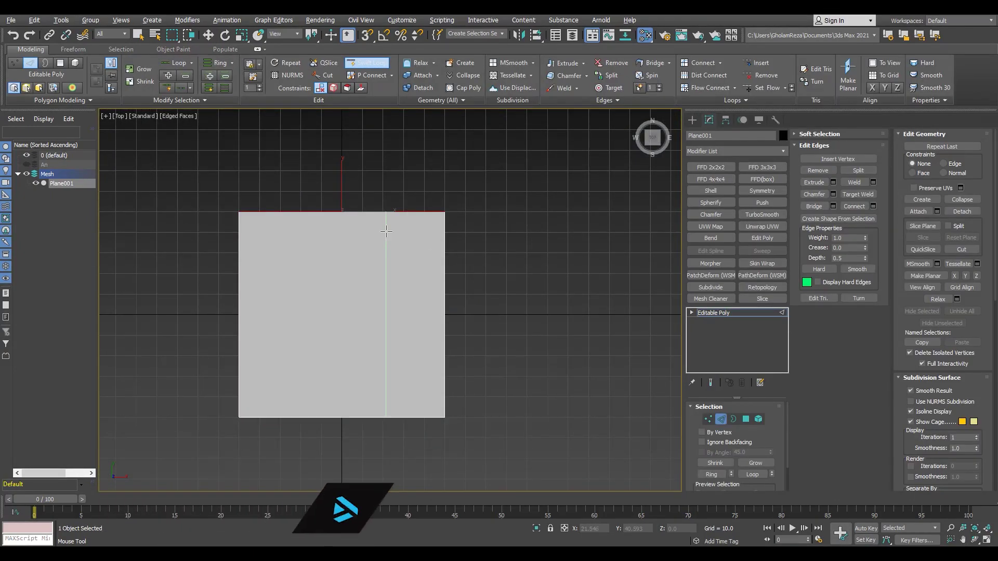
{"action": "key", "text": "2"}
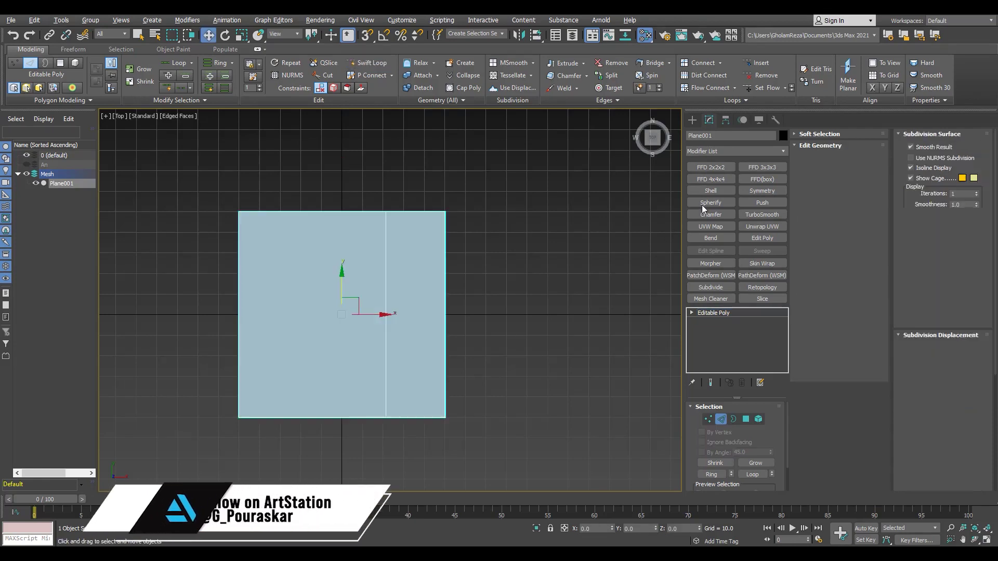
{"action": "left_click", "coordinate": [692, 120]}
- Draw a purple cylinder at the plane's top-left corner and align it with the corner
{"action": "left_click", "coordinate": [714, 204]}
{"action": "left_click_drag", "start_coordinate": [299, 222], "coordinate": [299, 260]}
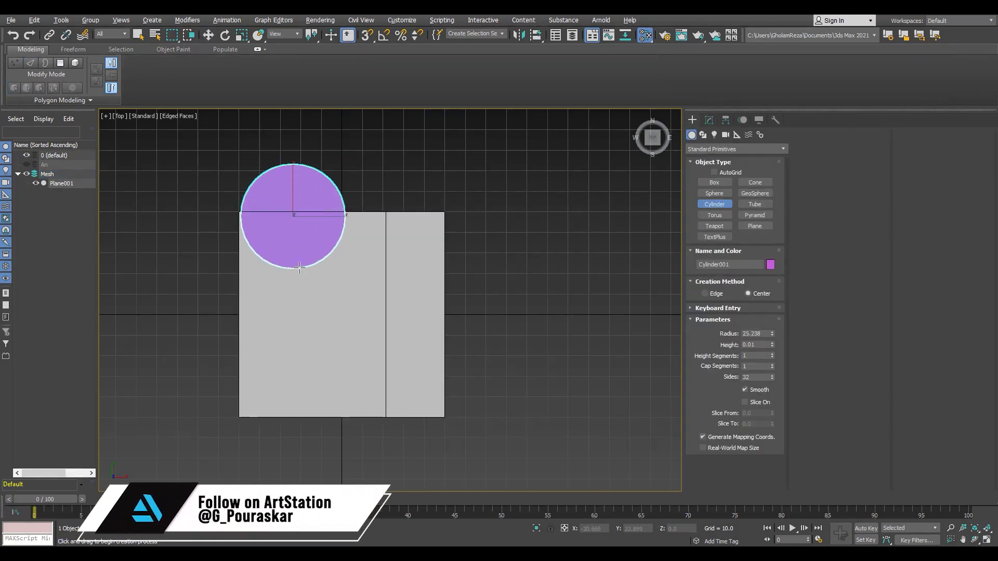
{"action": "left_click", "coordinate": [301, 274]}
{"action": "key", "text": "w"}
{"action": "scroll", "coordinate": [259, 199], "scroll_direction": "up", "scroll_amount": 3}
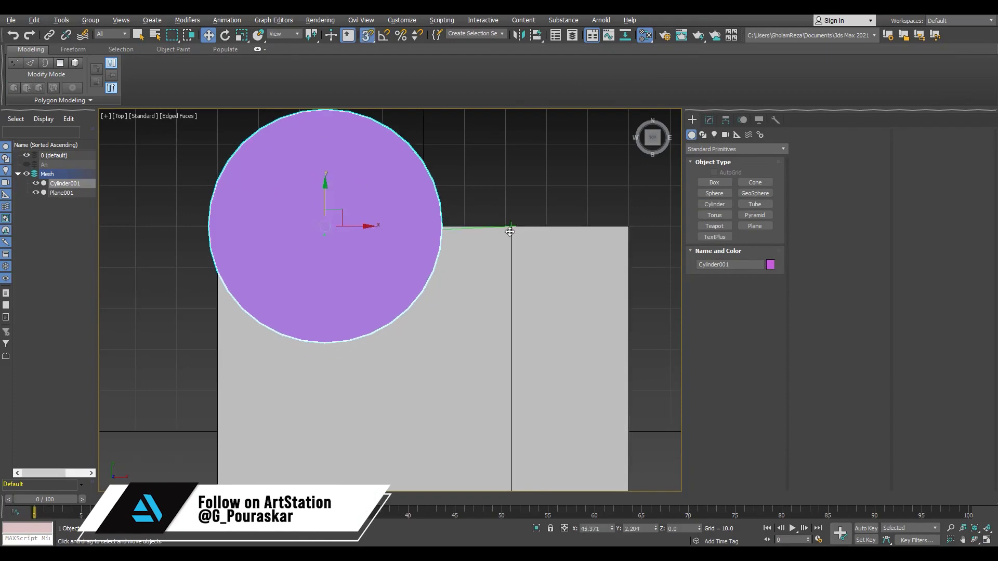
{"action": "left_click_drag", "start_coordinate": [325, 223], "coordinate": [345, 223]}
{"action": "scroll", "coordinate": [229, 219], "scroll_direction": "up", "scroll_amount": 2}
{"action": "scroll", "coordinate": [229, 219], "scroll_direction": "up", "scroll_amount": 2}
{"action": "scroll", "coordinate": [245, 245], "scroll_direction": "down", "scroll_amount": 3}
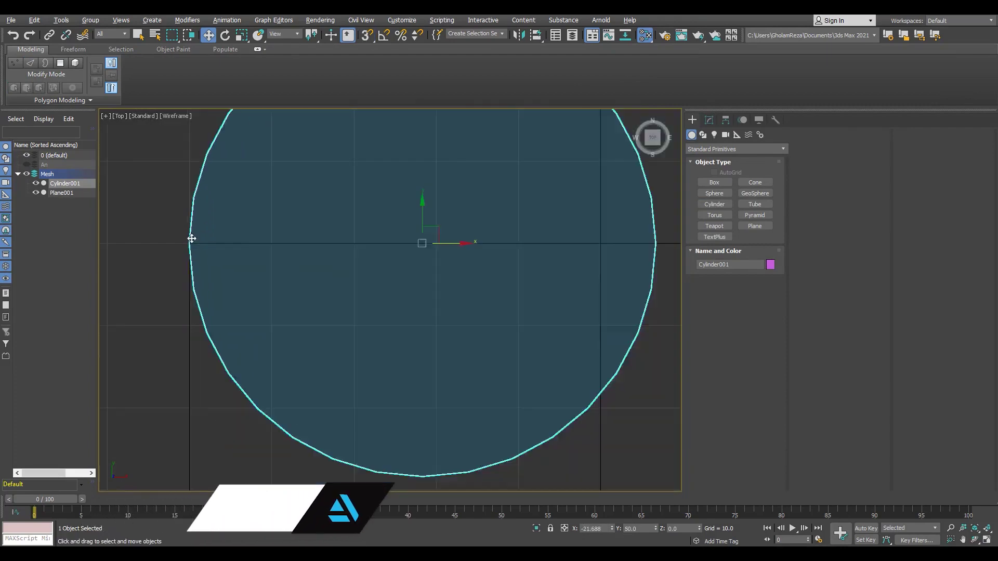
{"action": "scroll", "coordinate": [192, 237], "scroll_direction": "down", "scroll_amount": 4}
{"action": "scroll", "coordinate": [448, 284], "scroll_direction": "down", "scroll_amount": 3}
- Select the plane's middle vertices and Shift-drag the right strip's top edge upward
{"action": "left_click", "coordinate": [424, 248]}
{"action": "key", "text": "1"}
{"action": "left_click_drag", "start_coordinate": [453, 213], "coordinate": [417, 475]}
{"action": "scroll", "coordinate": [434, 325], "scroll_direction": "up", "scroll_amount": 2}
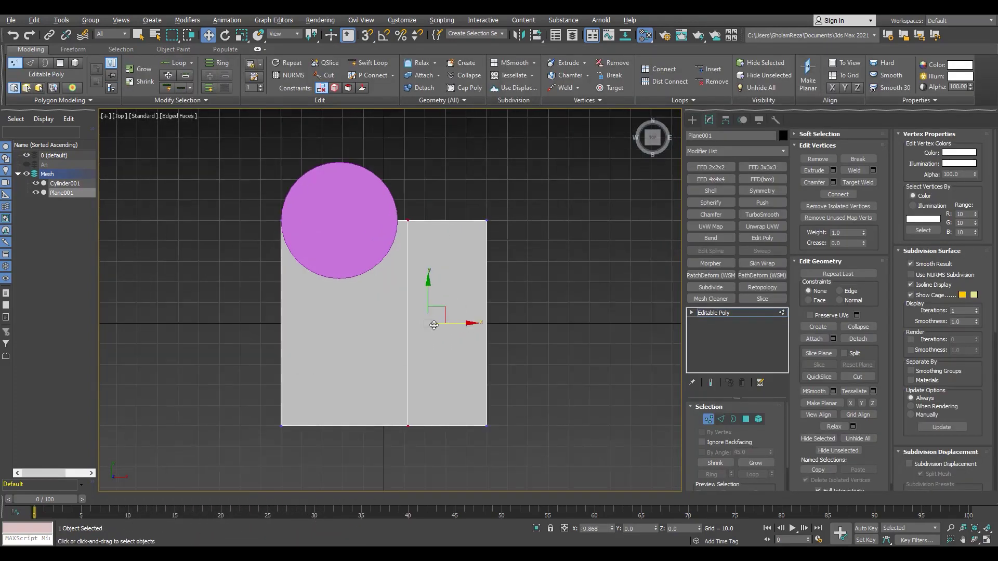
{"action": "scroll", "coordinate": [442, 325], "scroll_direction": "up", "scroll_amount": 2}
{"action": "key", "text": "2"}
{"action": "scroll", "coordinate": [453, 232], "scroll_direction": "up", "scroll_amount": 2}
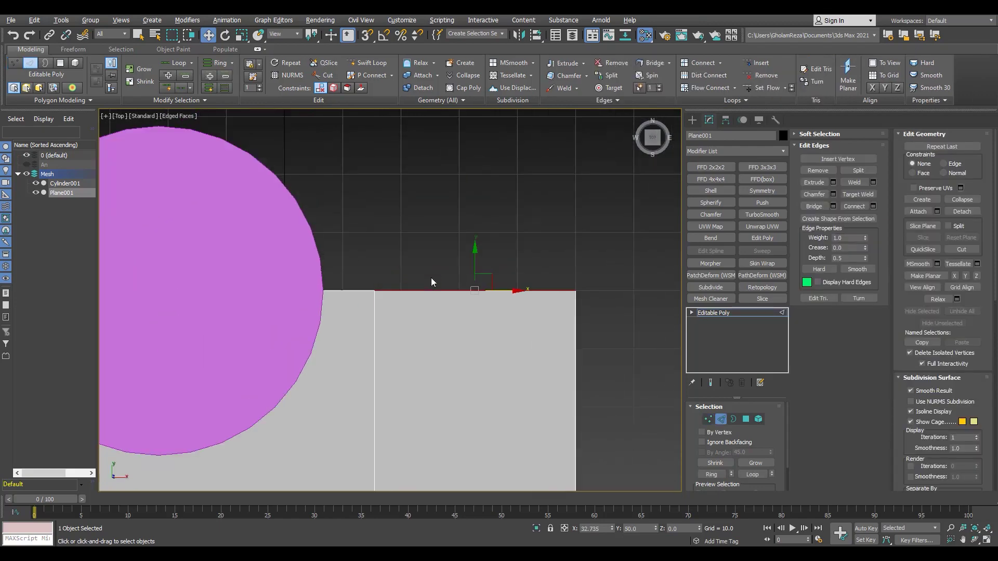
{"action": "left_click_drag", "start_coordinate": [431, 286], "coordinate": [481, 218], "text": "shift"}
- Return to the whole plane in perspective view, orbited lower and flatter
{"action": "key", "text": "p"}
{"action": "scroll", "coordinate": [394, 306], "scroll_direction": "down", "scroll_amount": 3}
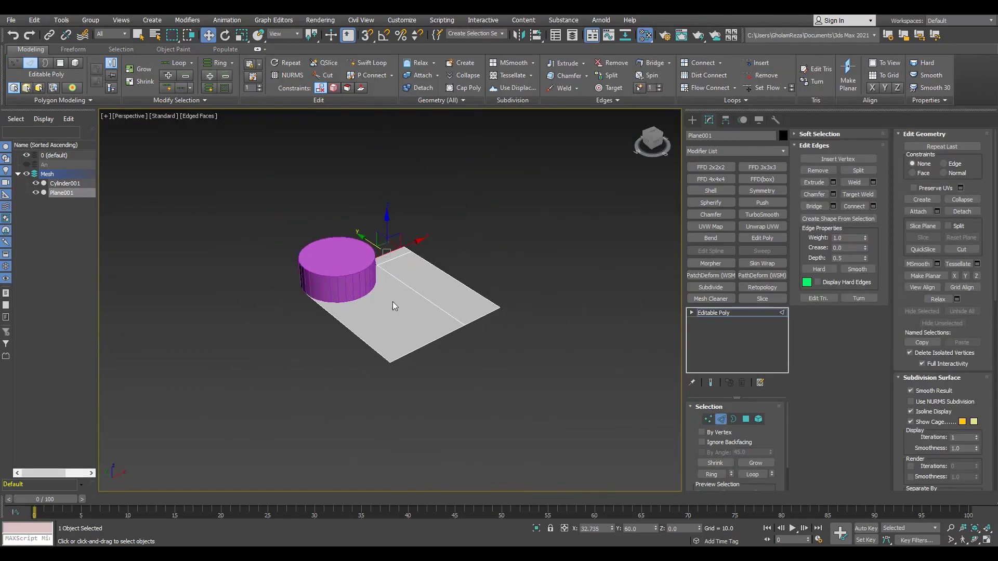
{"action": "scroll", "coordinate": [408, 321], "scroll_direction": "up", "scroll_amount": 1}
{"action": "key", "text": "2"}
{"action": "middle_click_drag", "start_coordinate": [409, 321], "coordinate": [424, 309], "text": "alt"}
- Raise the plane to the cylinder's top and extrude its border down into a box
{"action": "left_click_drag", "start_coordinate": [369, 262], "coordinate": [369, 223]}
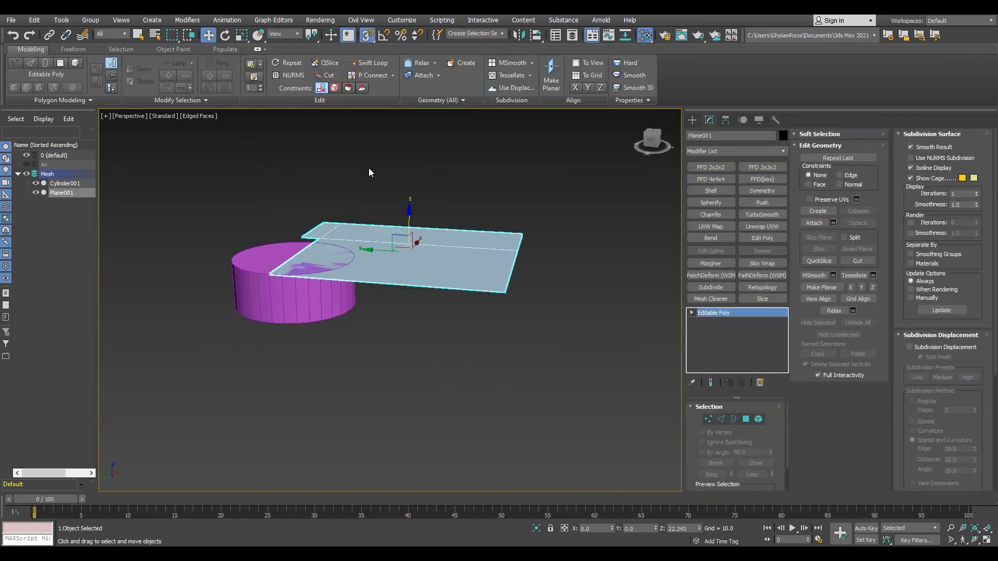
{"action": "right_click", "coordinate": [367, 35]}
{"action": "mouse_move", "coordinate": [362, 268]}
{"action": "middle_mouse_down", "text": "alt"}
{"action": "mouse_move", "coordinate": [279, 279]}
{"action": "mouse_move", "coordinate": [407, 326]}
{"action": "middle_mouse_up", "text": "alt"}
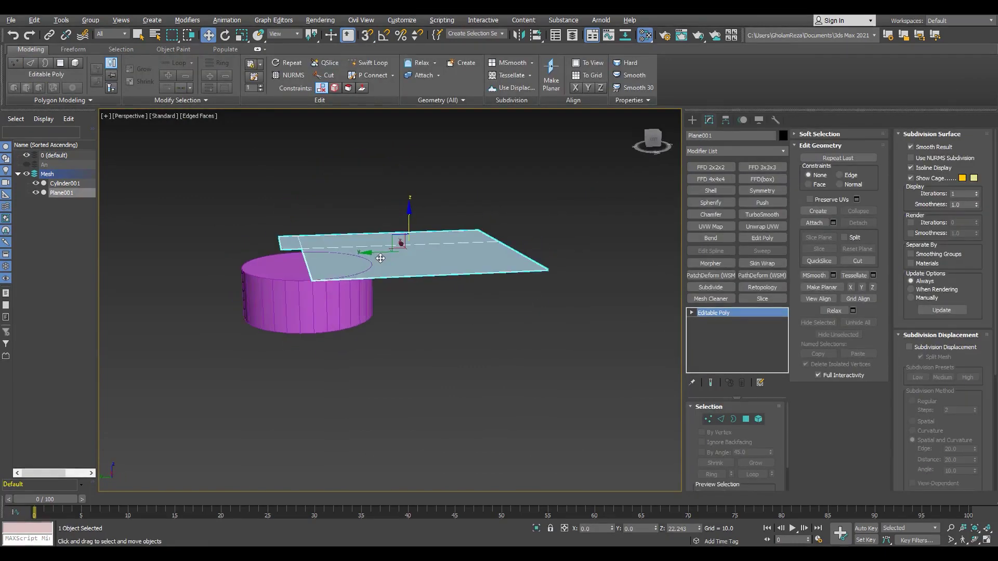
{"action": "key", "text": "3"}
{"action": "left_click_drag", "start_coordinate": [391, 219], "coordinate": [390, 270], "text": "shift"}
{"action": "middle_click_drag", "start_coordinate": [391, 271], "coordinate": [416, 291], "text": "alt"}
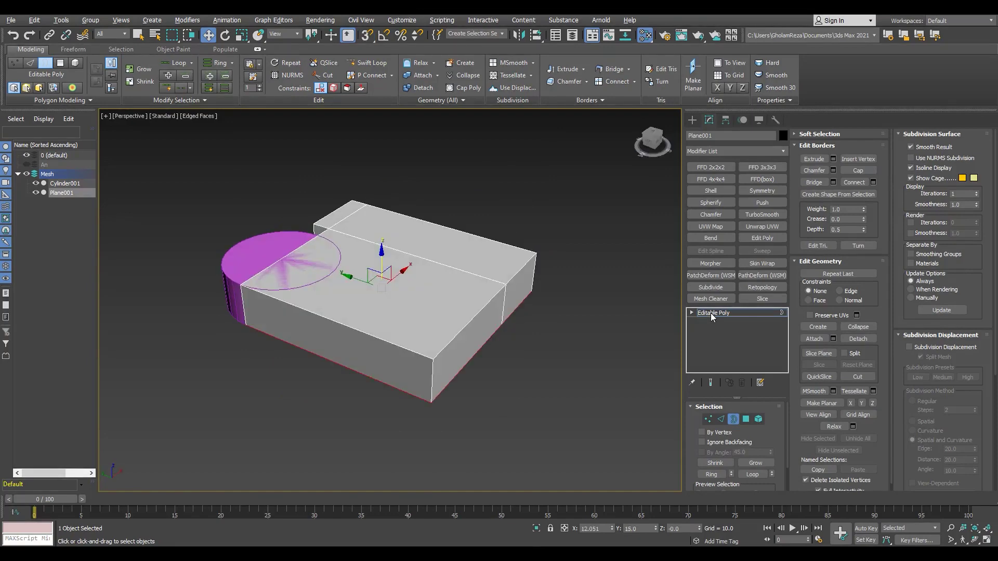
{"action": "left_click", "coordinate": [520, 426]}
- Add an extra edge loop across the box base in a maximized top view
{"action": "left_click", "coordinate": [316, 323]}
{"action": "scroll", "coordinate": [345, 270], "scroll_direction": "down", "scroll_amount": 3}
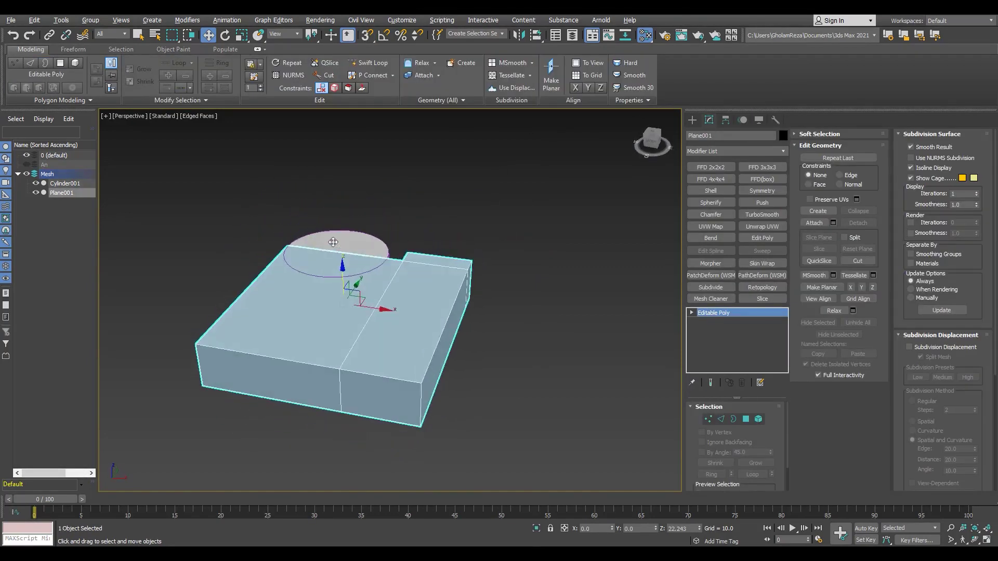
{"action": "key", "text": "alt+w"}
{"action": "key", "text": "alt+w"}
{"action": "scroll", "coordinate": [471, 270], "scroll_direction": "up", "scroll_amount": 5}
{"action": "key", "text": "alt+shift+w"}
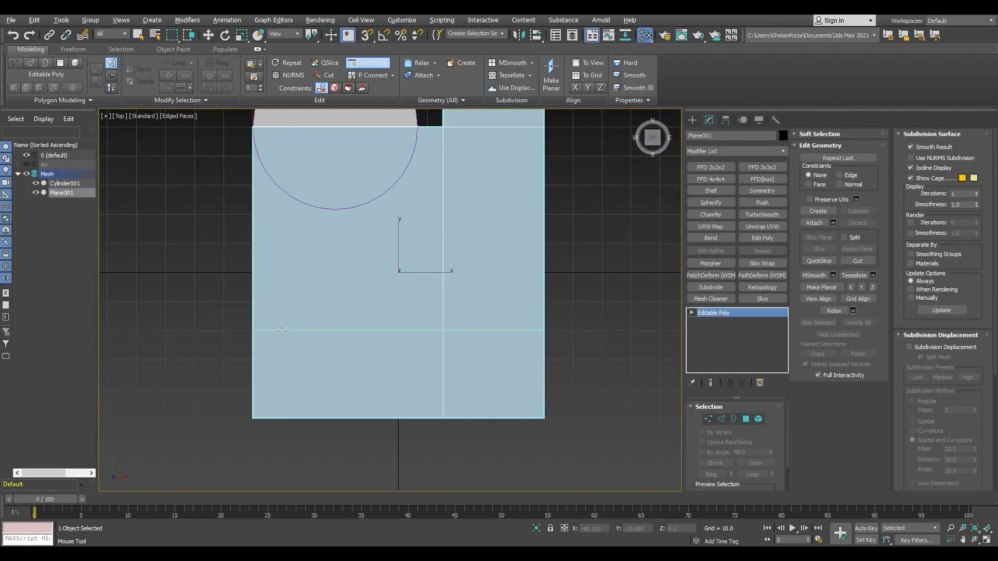
{"action": "scroll", "coordinate": [287, 324], "scroll_direction": "down", "scroll_amount": 2}
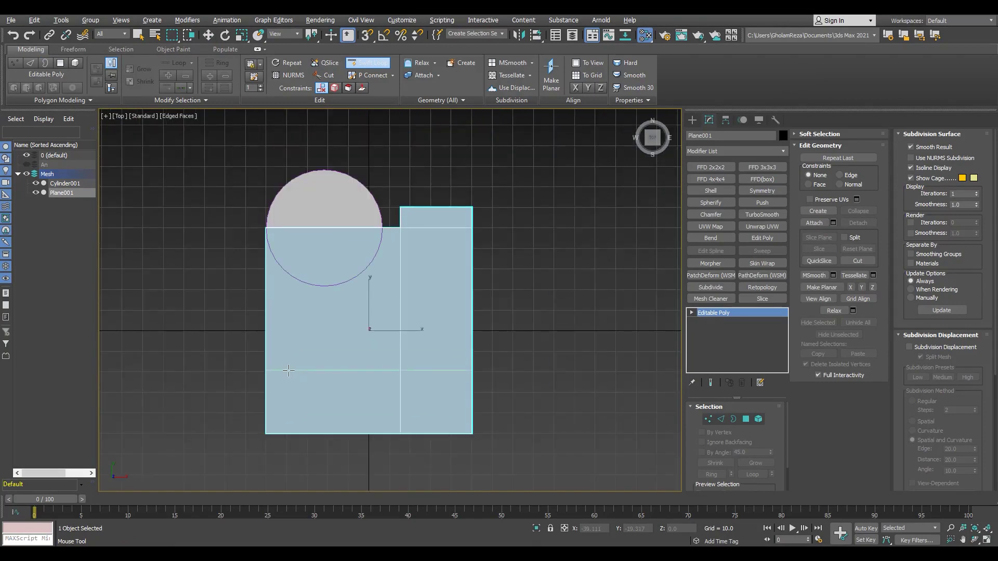
{"action": "key", "text": "1"}
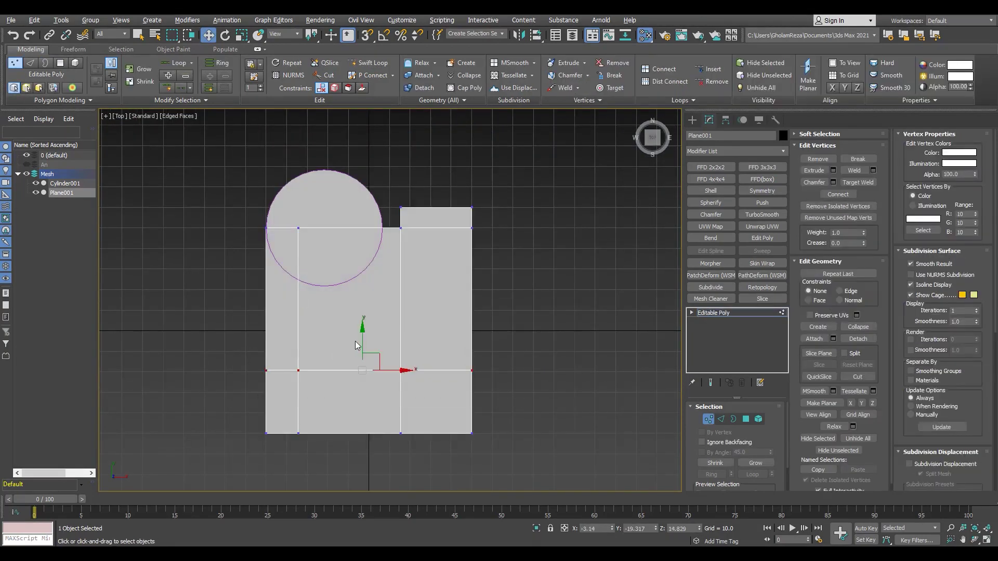
- Rework the base's front by deleting a front-right polygon and filling the gap
{"action": "key", "text": "alt+w"}
{"action": "key", "text": "alt+w"}
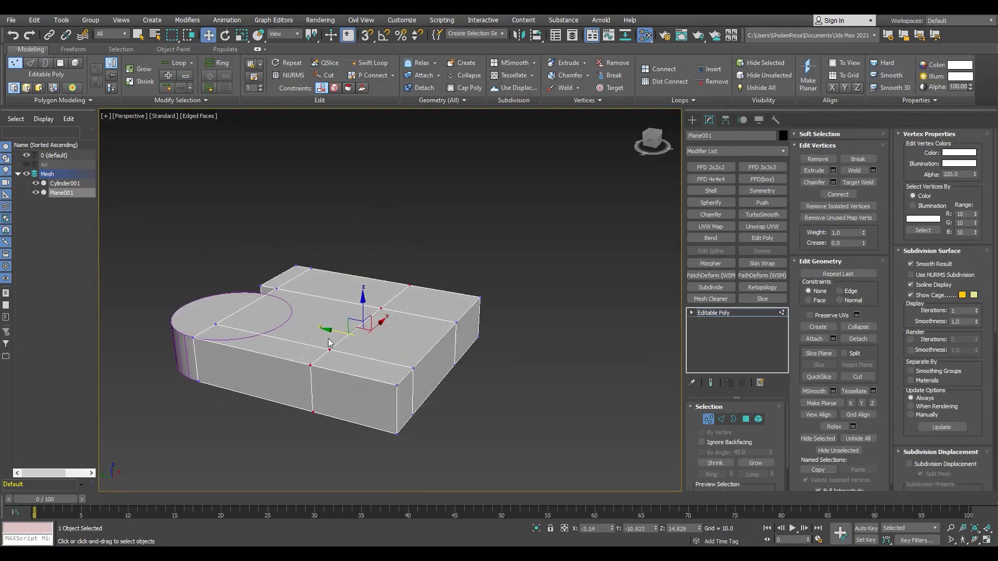
{"action": "scroll", "coordinate": [329, 342], "scroll_direction": "up", "scroll_amount": 2}
{"action": "middle_click_drag", "start_coordinate": [363, 327], "coordinate": [388, 364], "text": "alt"}
{"action": "key", "text": "4"}
{"action": "left_click", "coordinate": [388, 363]}
{"action": "key", "text": "Delete"}
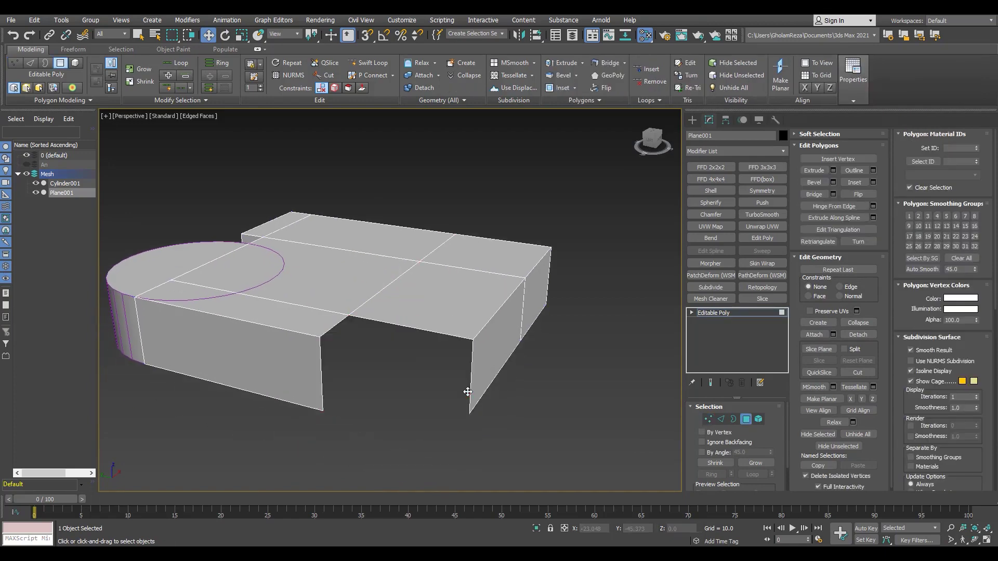
{"action": "key", "text": "2"}
{"action": "key", "text": "ctrl+z"}
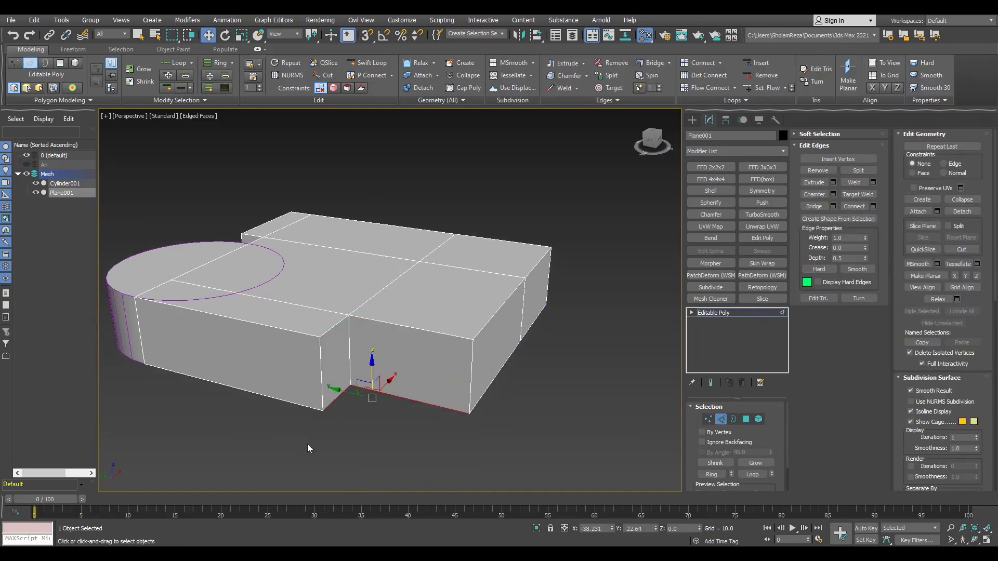
{"action": "key", "text": "1"}
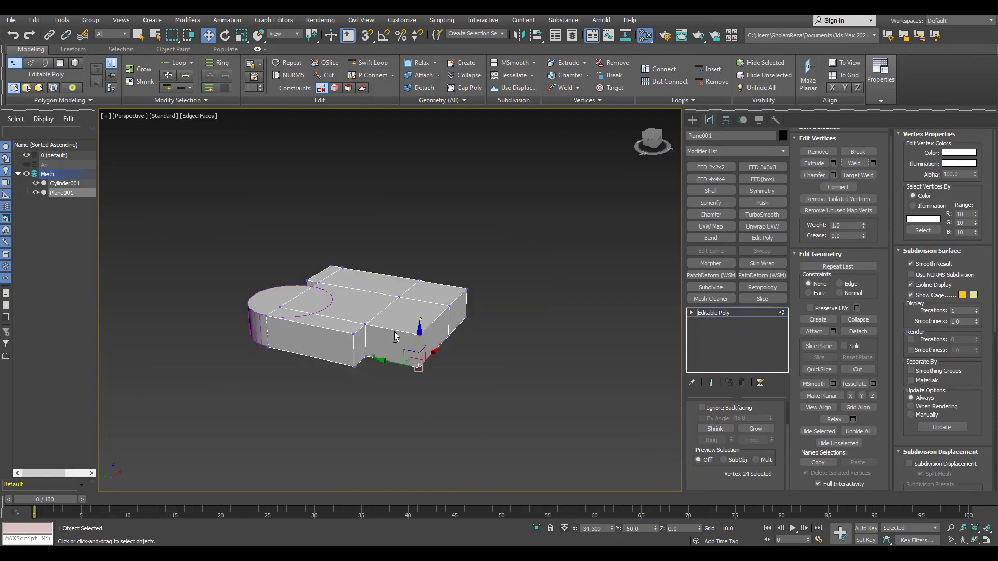
{"action": "middle_click_drag", "start_coordinate": [395, 291], "coordinate": [364, 260], "text": "alt"}
{"action": "left_click", "coordinate": [713, 313]}
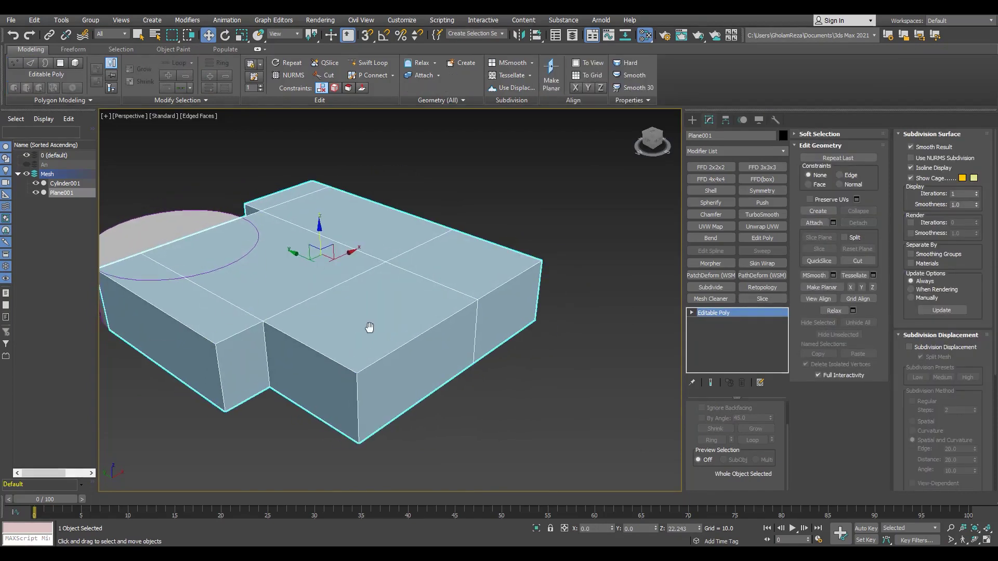
- Draw a sphere beside the base in Top view, make it editable poly, and add TurboSmooth
{"action": "key", "text": "t"}
{"action": "left_click_drag", "start_coordinate": [559, 346], "coordinate": [619, 346]}
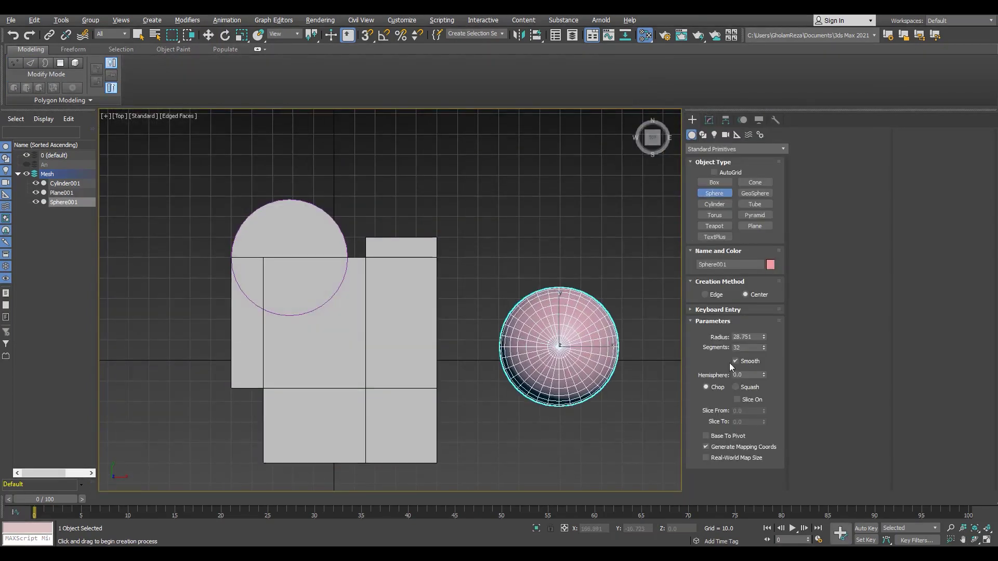
{"action": "key", "text": "Return"}
{"action": "scroll", "coordinate": [508, 317], "scroll_direction": "up", "scroll_amount": 5}
{"action": "key", "text": "F3"}
{"action": "key", "text": "2"}
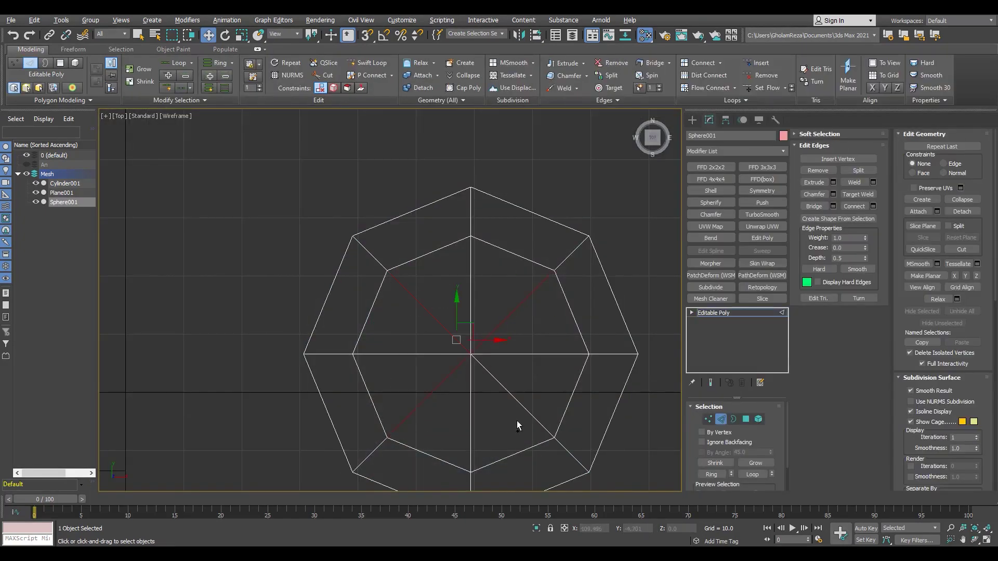
{"action": "key", "text": "2"}
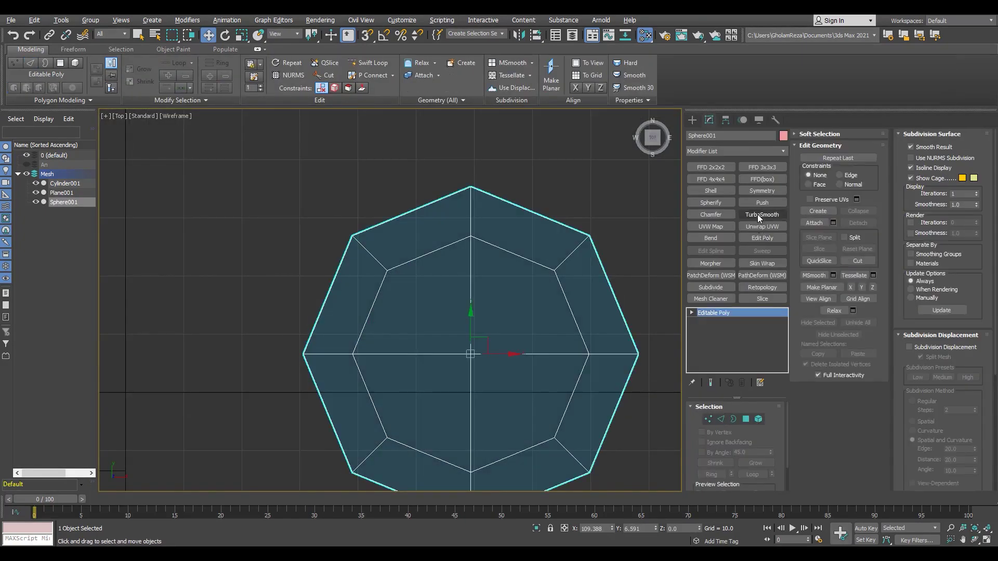
{"action": "left_click", "coordinate": [757, 214]}
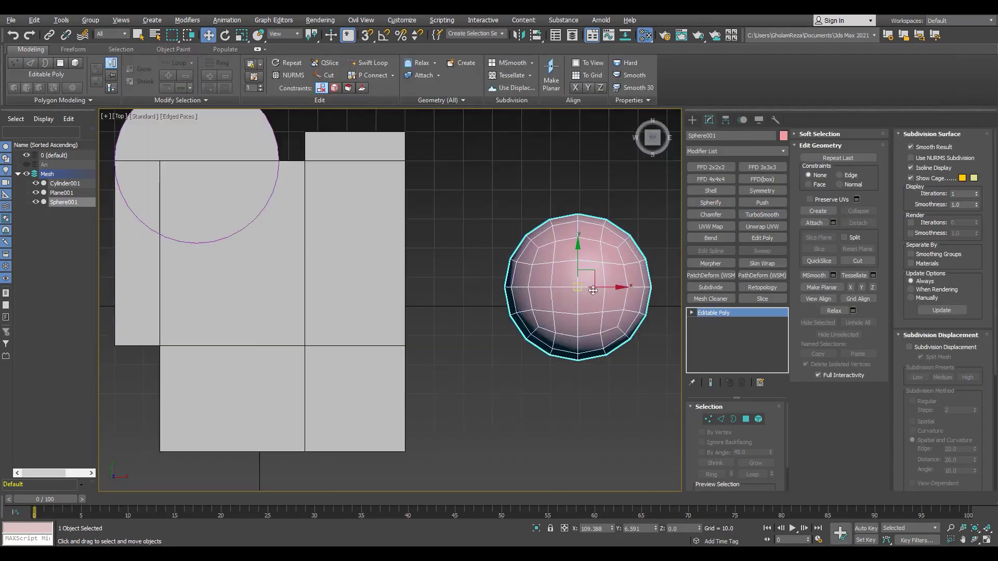
- Move the sphere to X 50.0 on the base's right edge, raise it to Z 11.988, then turn off snaps
{"action": "left_click_drag", "start_coordinate": [593, 290], "coordinate": [416, 290]}
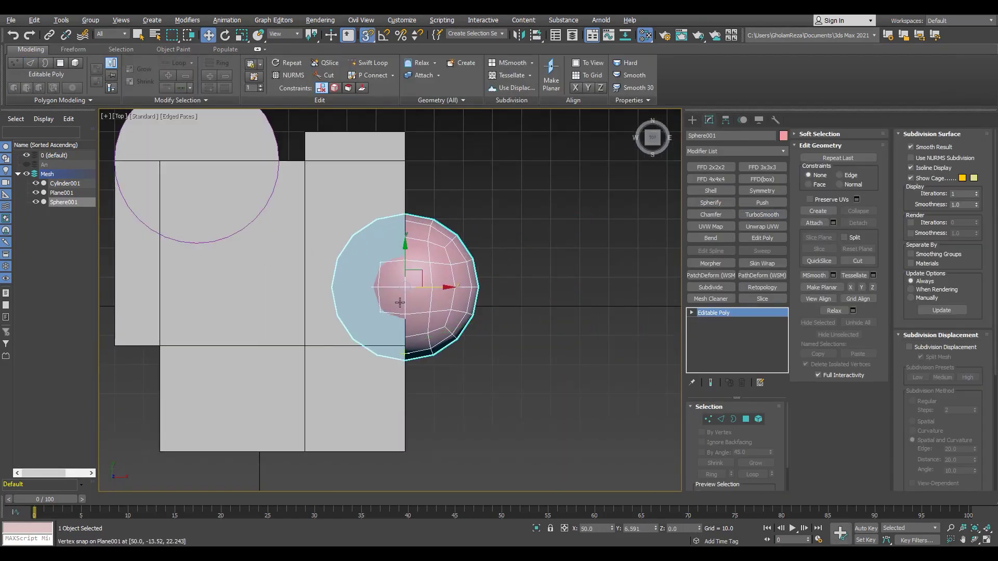
{"action": "key", "text": "alt+w"}
{"action": "key", "text": "alt+w"}
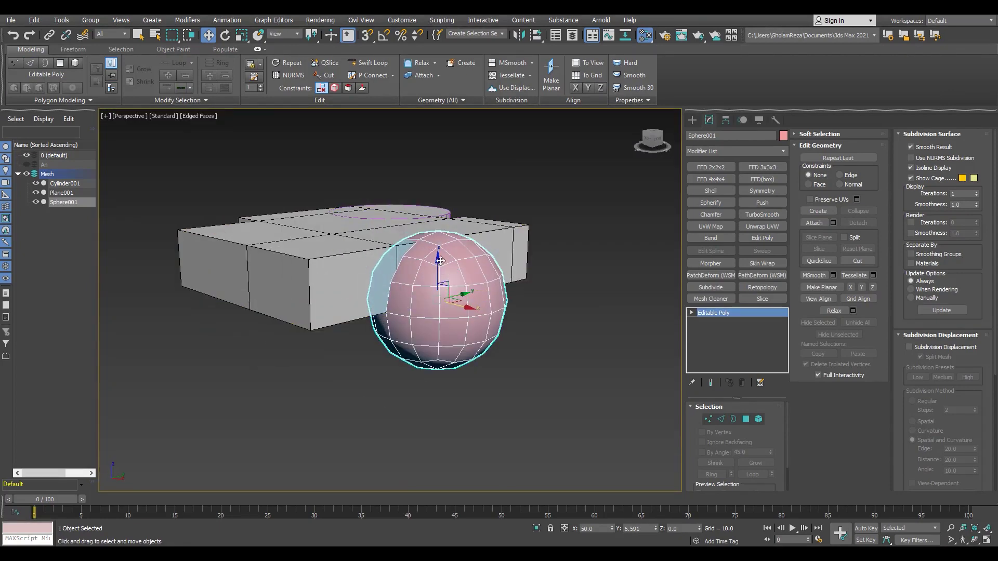
{"action": "left_click_drag", "start_coordinate": [399, 263], "coordinate": [399, 229]}
{"action": "key", "text": "s"}
{"action": "middle_click_drag", "start_coordinate": [415, 245], "coordinate": [483, 287], "text": "alt"}
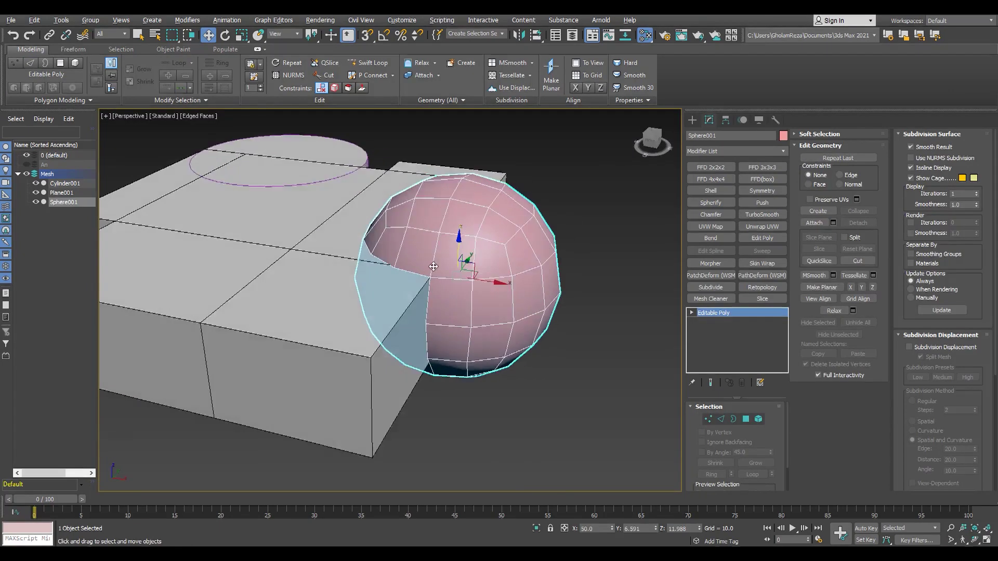
{"action": "scroll", "coordinate": [484, 287], "scroll_direction": "up", "scroll_amount": 4}
- Switch to the Top view and select the base plane Plane001
{"action": "key", "text": "alt+w"}
{"action": "key", "text": "alt+w"}
{"action": "scroll", "coordinate": [323, 234], "scroll_direction": "up", "scroll_amount": 2}
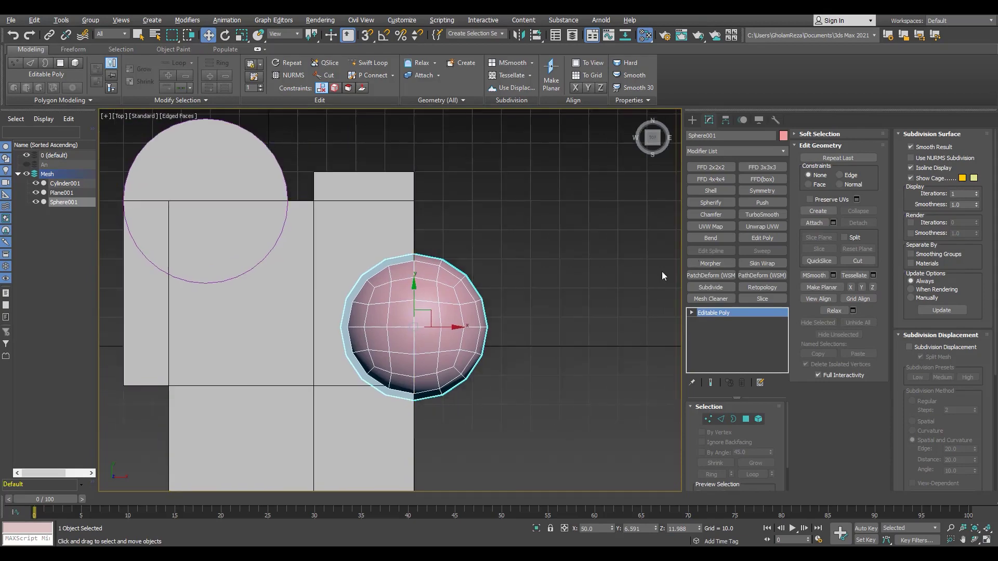
{"action": "key", "text": "w"}
{"action": "scroll", "coordinate": [451, 292], "scroll_direction": "up", "scroll_amount": 2}
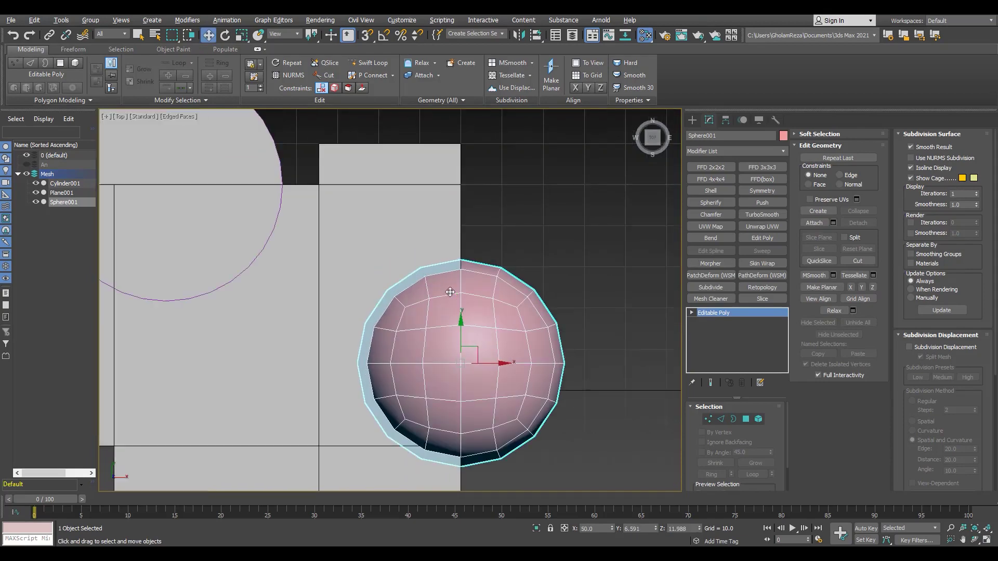
{"action": "scroll", "coordinate": [431, 326], "scroll_direction": "down", "scroll_amount": 4}
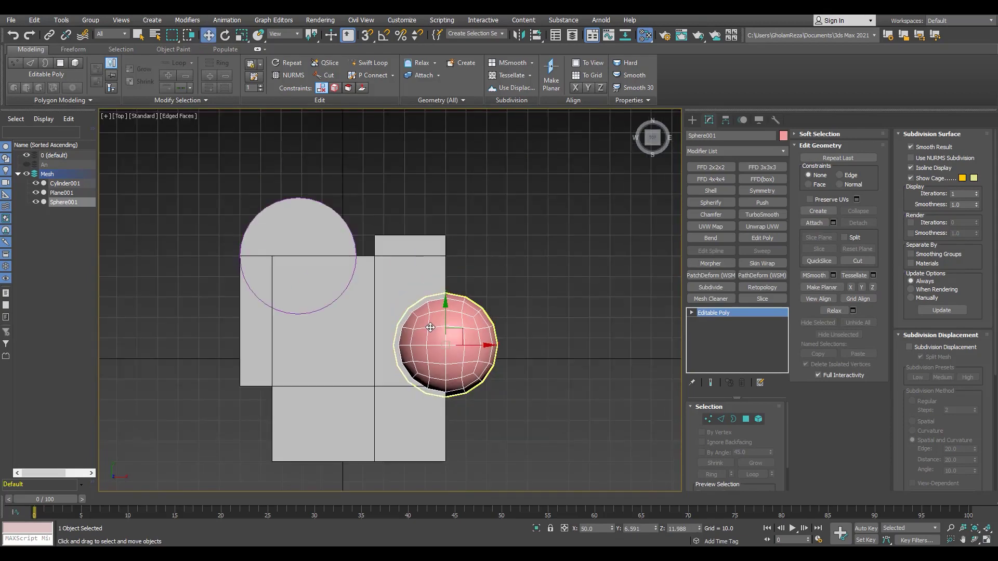
{"action": "scroll", "coordinate": [411, 286], "scroll_direction": "up", "scroll_amount": 2}
{"action": "left_click", "coordinate": [401, 272]}
{"action": "scroll", "coordinate": [372, 328], "scroll_direction": "down", "scroll_amount": 2}
- Select the plane polygon under the sphere, try Shift-dragging a copy, then undo it
{"action": "key", "text": "4"}
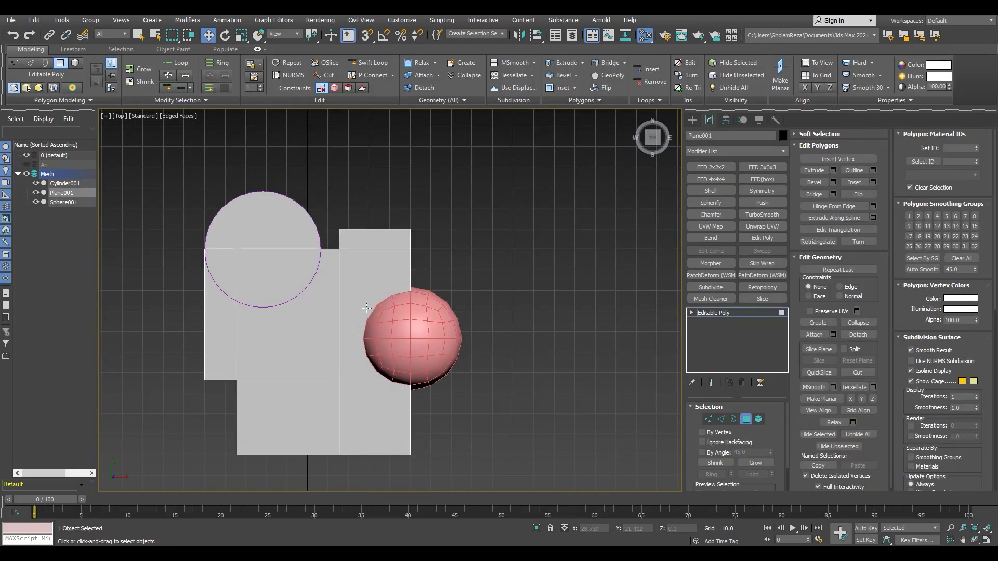
{"action": "left_click", "coordinate": [367, 310]}
{"action": "left_click_drag", "start_coordinate": [396, 314], "coordinate": [490, 314], "text": "shift"}
{"action": "left_click", "coordinate": [537, 303]}
{"action": "key", "text": "ctrl+z"}
- Reselect the polygon in perspective view and undo the stray separated piece
{"action": "key", "text": "p"}
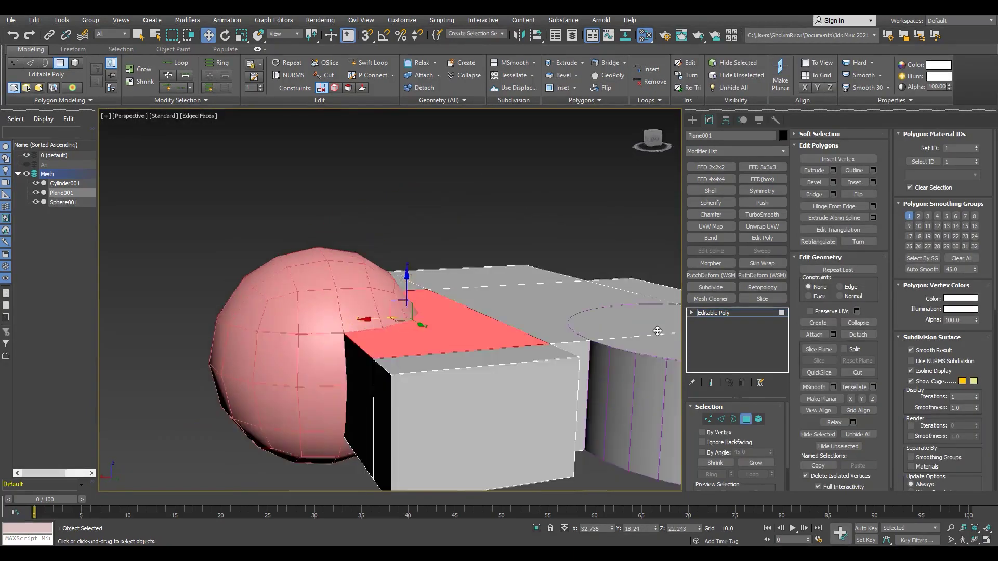
{"action": "mouse_move", "coordinate": [658, 332]}
{"action": "middle_mouse_down", "text": "alt"}
{"action": "mouse_move", "coordinate": [613, 364]}
{"action": "mouse_move", "coordinate": [445, 328]}
{"action": "middle_mouse_up", "text": "alt"}
{"action": "key", "text": "1"}
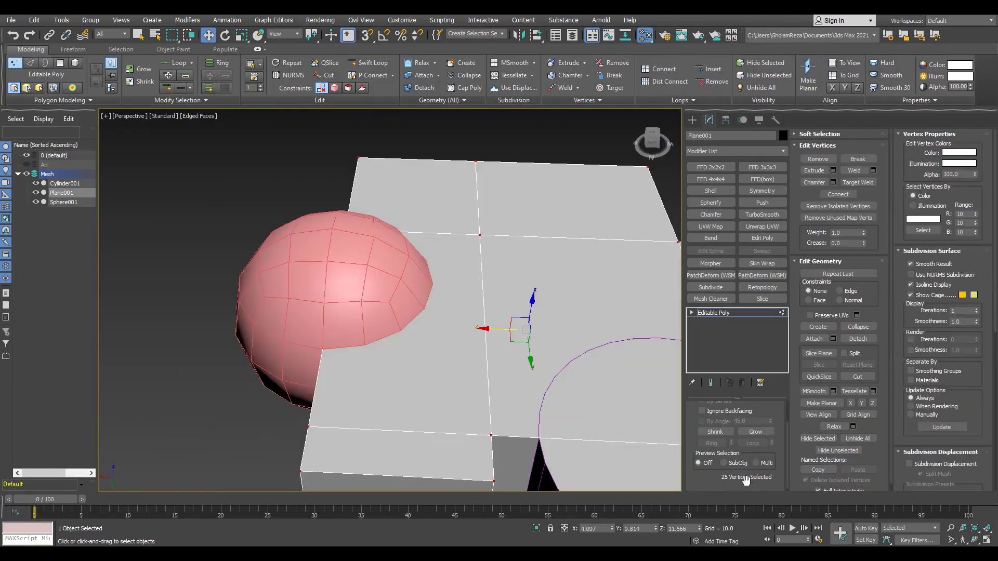
{"action": "key", "text": "4"}
{"action": "left_click_drag", "start_coordinate": [438, 334], "coordinate": [439, 334], "text": "shift"}
{"action": "key", "text": "Return"}
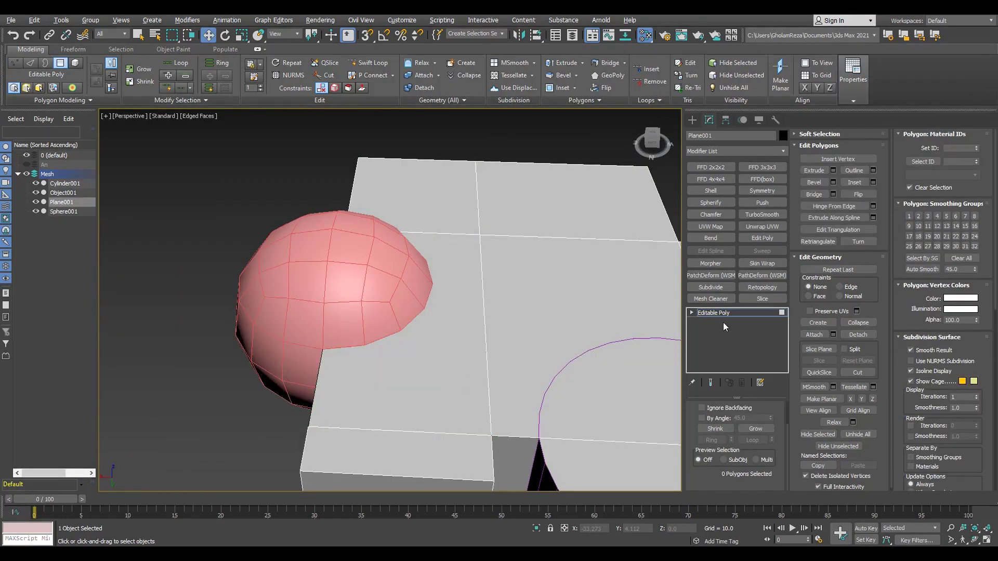
{"action": "left_click", "coordinate": [718, 312]}
{"action": "key", "text": "ctrl+z"}
{"action": "key", "text": "4"}
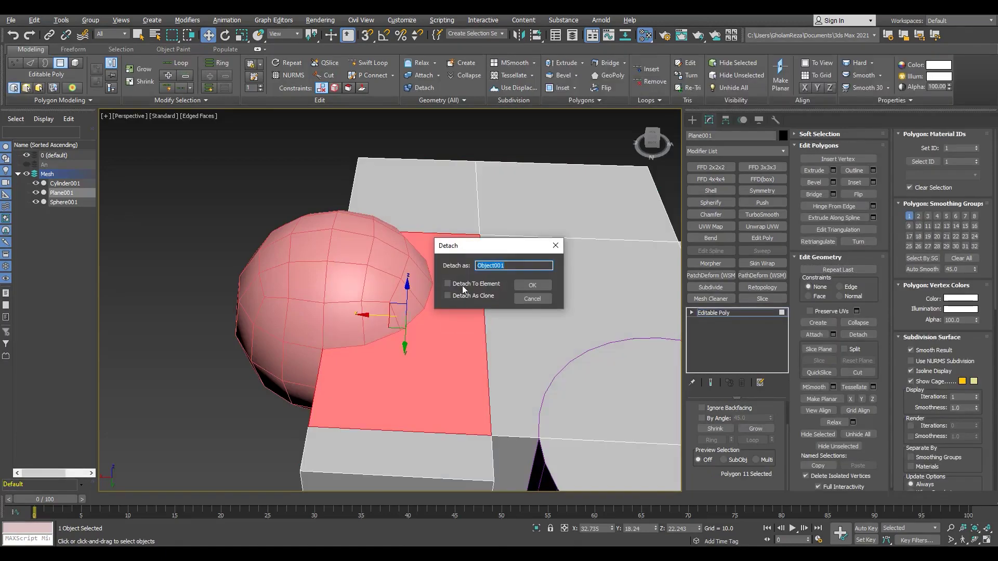
{"action": "left_click", "coordinate": [530, 299]}
- Detach the polygon under the sphere as a clone named Object001
{"action": "mouse_move", "coordinate": [370, 315]}
{"action": "middle_mouse_down", "text": "alt"}
{"action": "mouse_move", "coordinate": [440, 322]}
{"action": "mouse_move", "coordinate": [379, 312]}
{"action": "mouse_move", "coordinate": [356, 350]}
{"action": "middle_mouse_up", "text": "alt"}
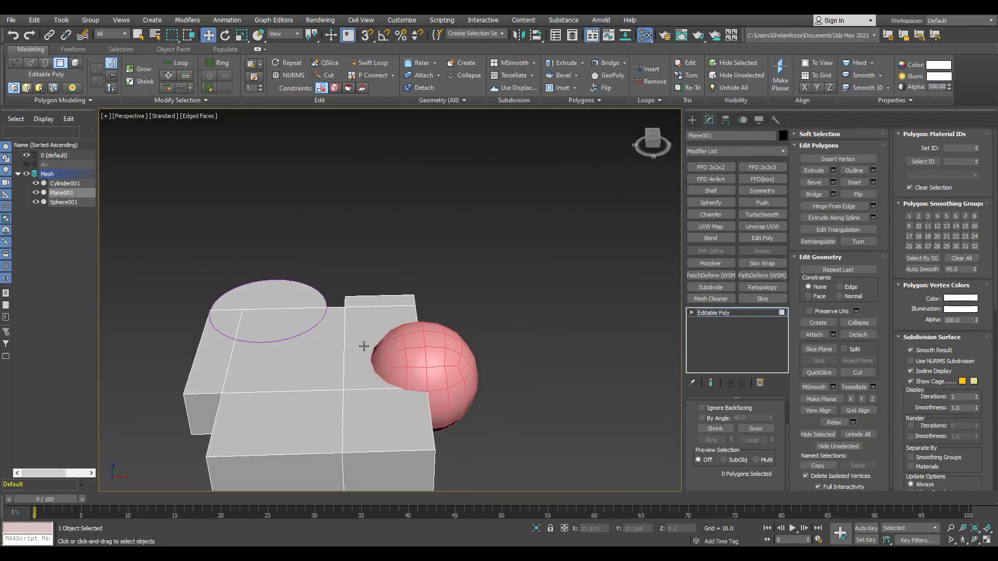
{"action": "left_click", "coordinate": [364, 346]}
{"action": "key", "text": "semicolon"}
{"action": "left_click", "coordinate": [533, 288]}
{"action": "left_click", "coordinate": [400, 354]}
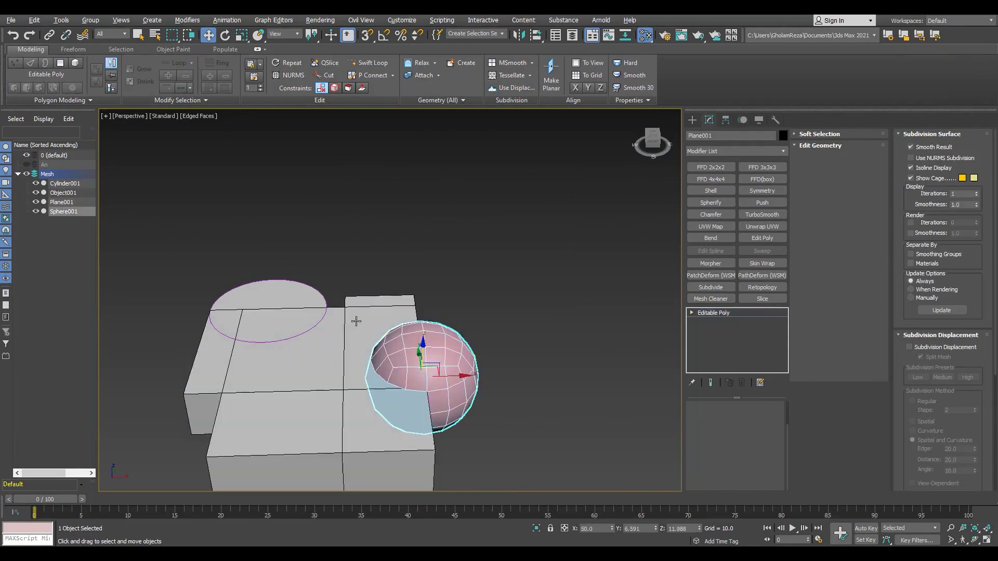
- With Affect Pivot Only, place Object001 right beside the plane in Top view
{"action": "key", "text": "t"}
{"action": "left_click", "coordinate": [725, 121]}
{"action": "left_click", "coordinate": [735, 192]}
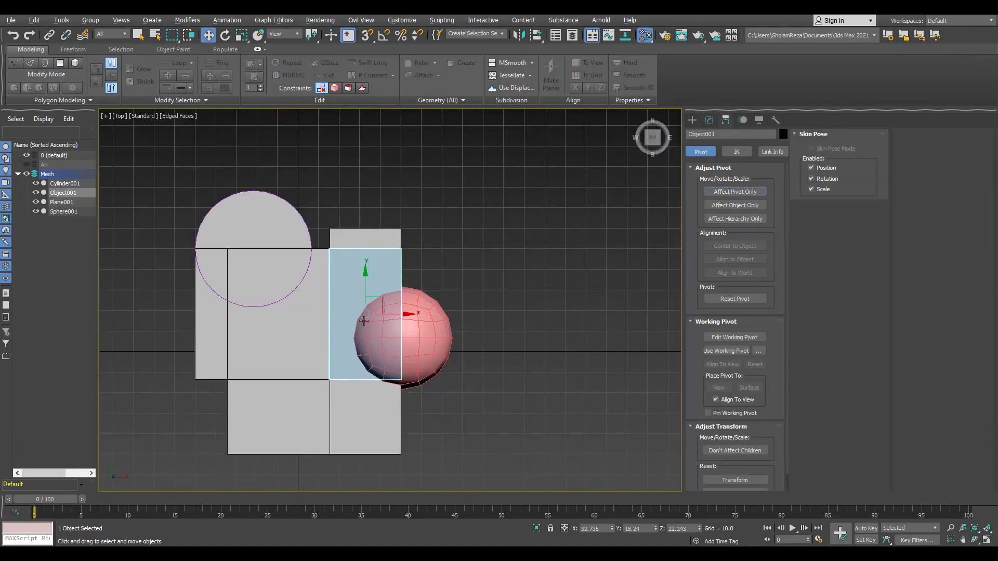
{"action": "mouse_move", "coordinate": [364, 320]}
{"action": "left_mouse_down"}
{"action": "mouse_move", "coordinate": [437, 320]}
{"action": "mouse_move", "coordinate": [431, 403]}
{"action": "left_mouse_up"}
{"action": "scroll", "coordinate": [438, 264], "scroll_direction": "up", "scroll_amount": 3}
{"action": "scroll", "coordinate": [439, 264], "scroll_direction": "down", "scroll_amount": 3}
- Stretch Object001 down to the plane's bottom edge and pull the sphere's right half outward along X
{"action": "key", "text": "1"}
{"action": "key", "text": "1"}
{"action": "middle_click_drag", "start_coordinate": [396, 298], "coordinate": [396, 304]}
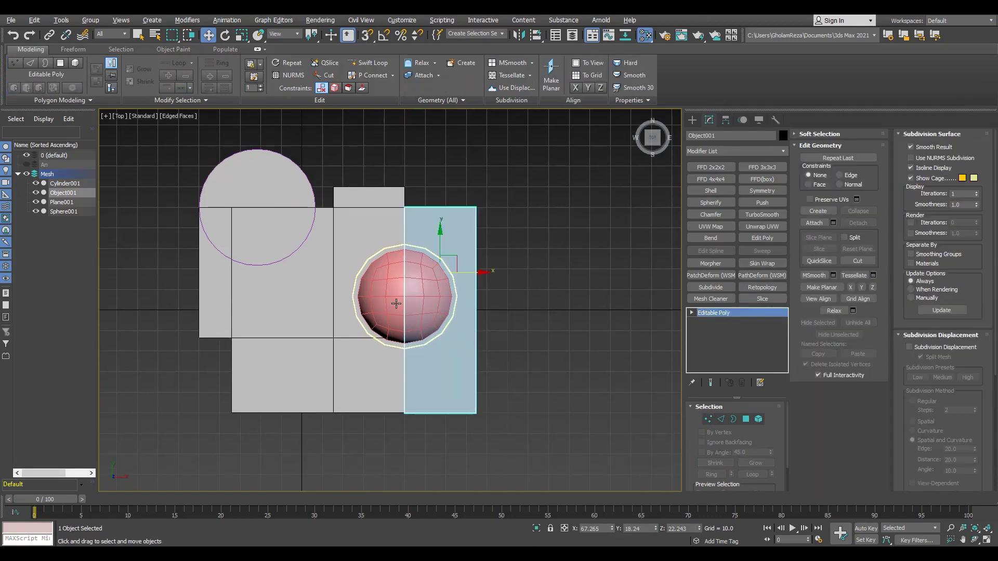
{"action": "left_click", "coordinate": [396, 304]}
{"action": "key", "text": "F3"}
{"action": "key", "text": "4"}
{"action": "left_click_drag", "start_coordinate": [546, 212], "coordinate": [410, 462]}
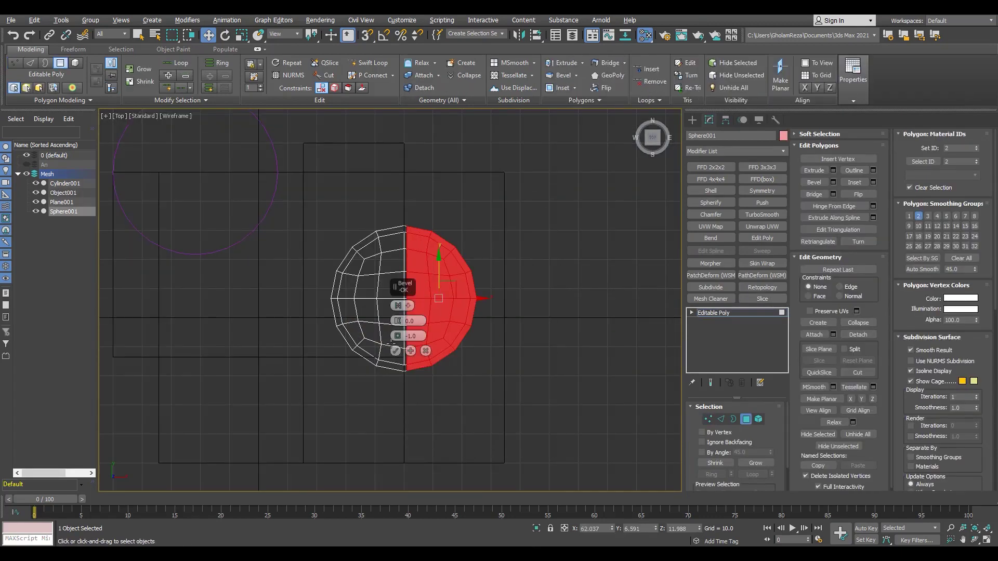
{"action": "left_click", "coordinate": [396, 351]}
{"action": "scroll", "coordinate": [411, 289], "scroll_direction": "up", "scroll_amount": 3}
{"action": "left_click_drag", "start_coordinate": [479, 303], "coordinate": [500, 301]}
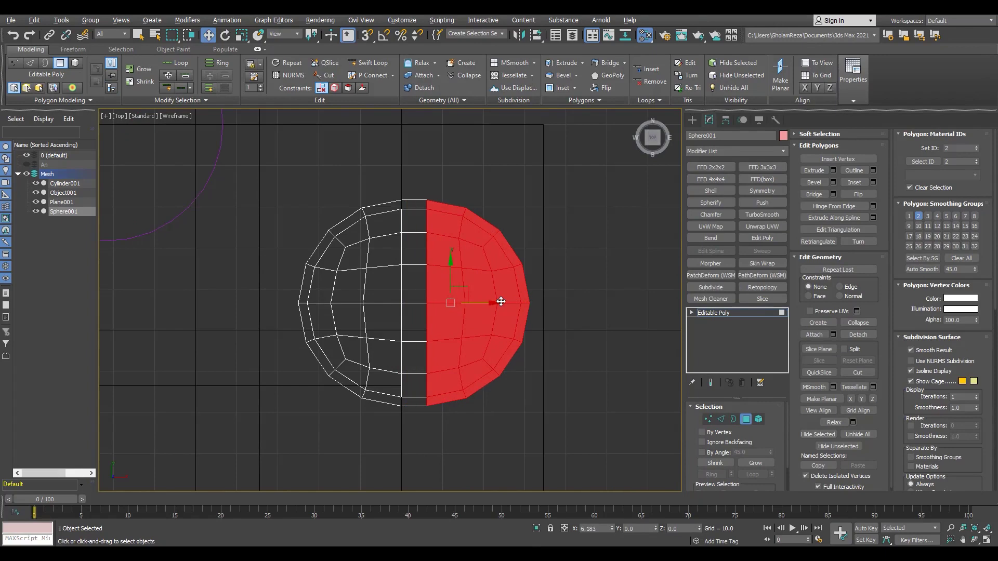
- Exit the sphere's sub-object editing and select Object001 in perspective view
{"action": "key", "text": "2"}
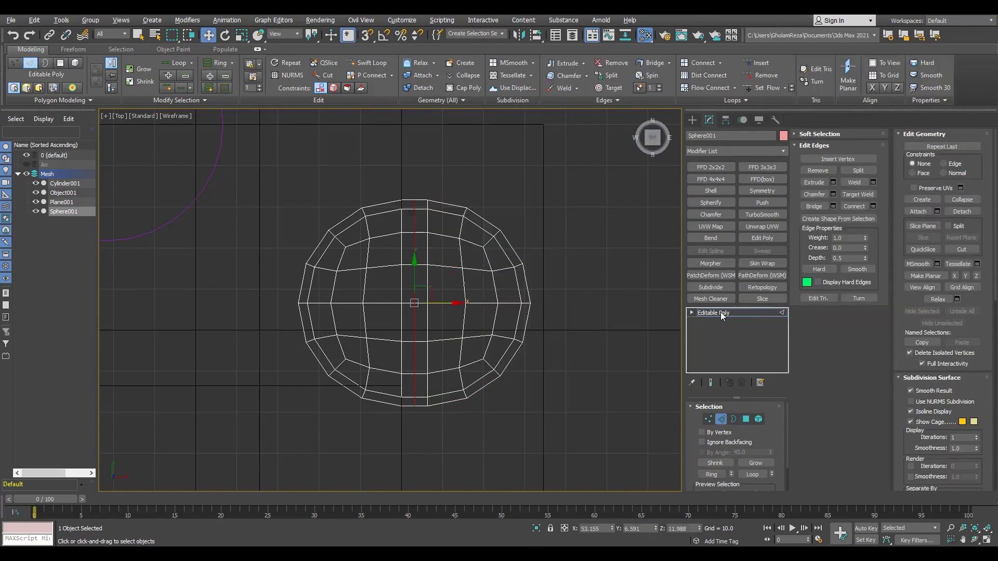
{"action": "left_click", "coordinate": [722, 313]}
{"action": "left_click", "coordinate": [726, 120]}
{"action": "scroll", "coordinate": [406, 206], "scroll_direction": "up", "scroll_amount": 2}
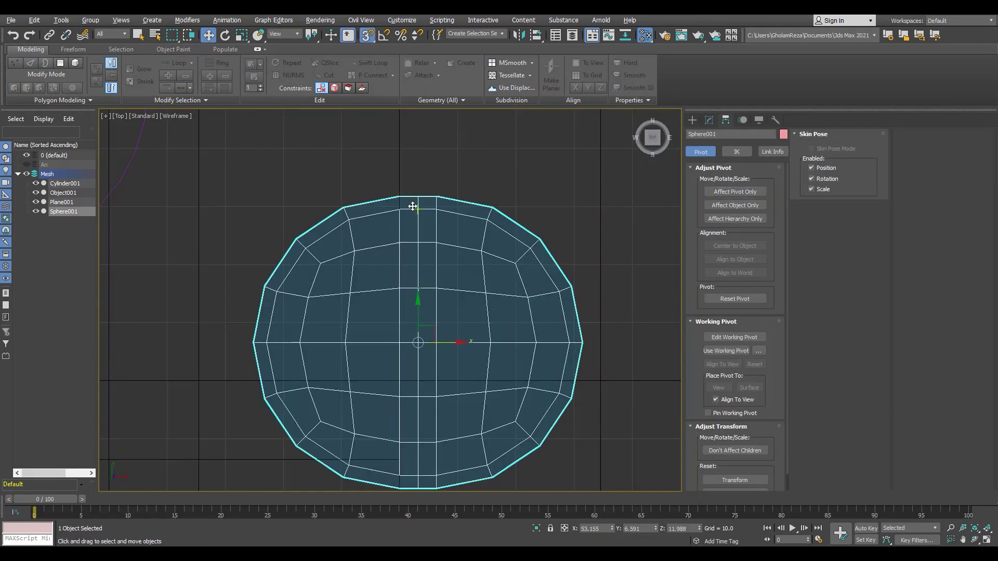
{"action": "scroll", "coordinate": [412, 206], "scroll_direction": "down", "scroll_amount": 2}
{"action": "scroll", "coordinate": [456, 223], "scroll_direction": "down", "scroll_amount": 2}
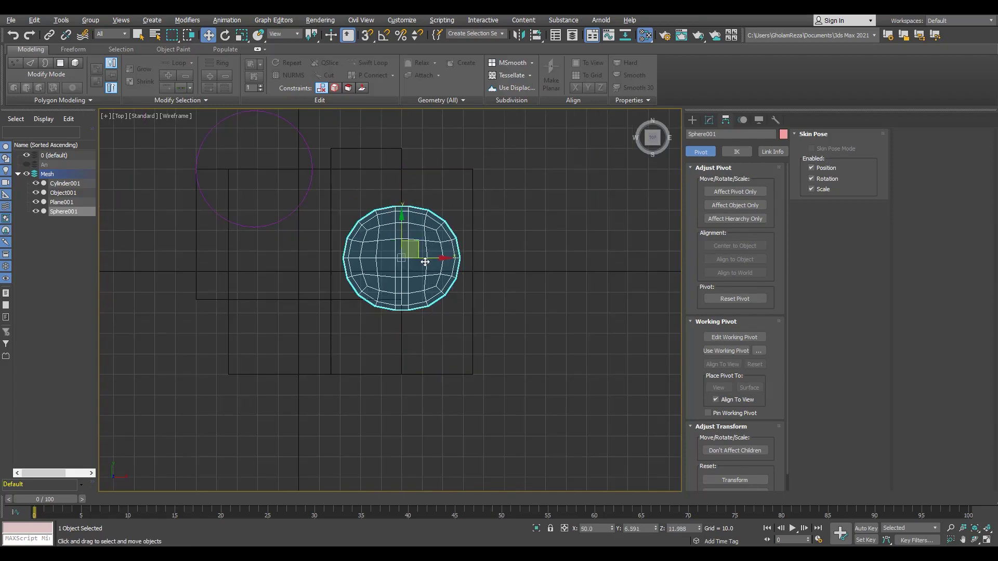
{"action": "key", "text": "alt+w"}
{"action": "key", "text": "alt+w"}
{"action": "left_click", "coordinate": [468, 364]}
- Extrude Object001's open border downward in Z to form the side box wall
{"action": "key", "text": "3"}
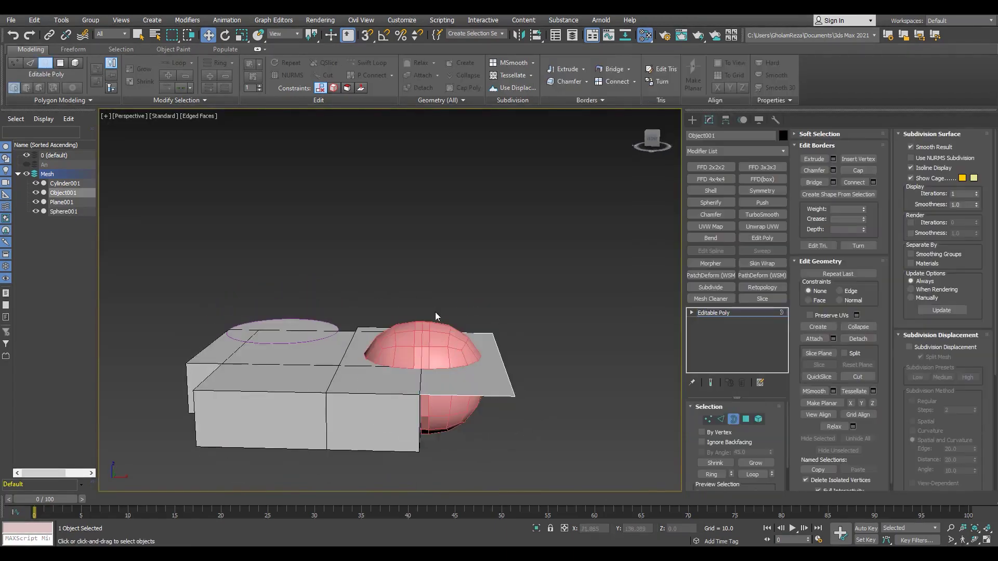
{"action": "left_click_drag", "start_coordinate": [437, 331], "coordinate": [440, 420], "text": "shift"}
{"action": "mouse_move", "coordinate": [431, 410]}
{"action": "middle_mouse_down", "text": "alt"}
{"action": "mouse_move", "coordinate": [332, 358]}
{"action": "mouse_move", "coordinate": [276, 244]}
{"action": "middle_mouse_up", "text": "alt"}
{"action": "key", "text": "3"}
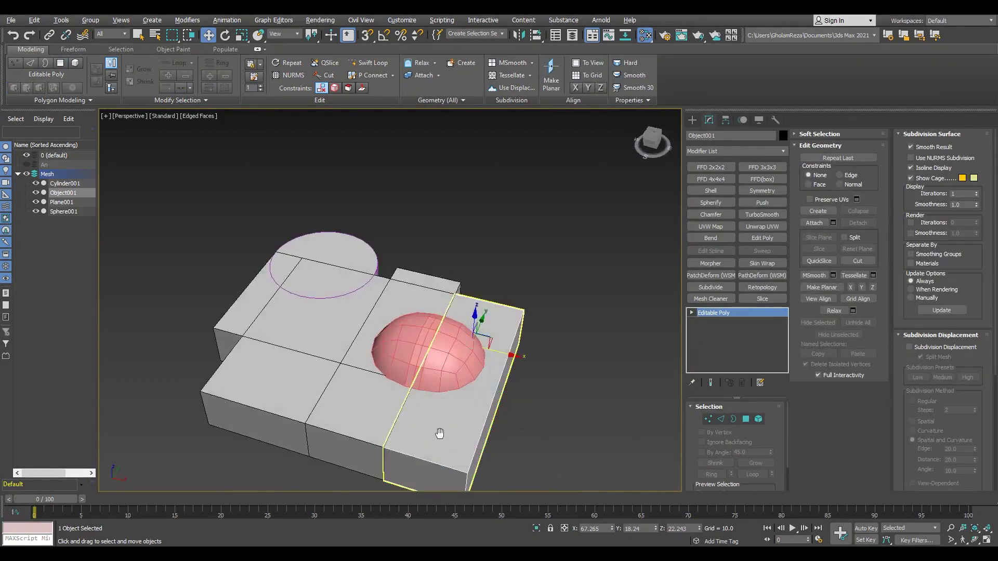
- Adjust the strip's vertices from the Top view, then select the base Plane001
{"action": "key", "text": "t"}
{"action": "key", "text": "1"}
{"action": "scroll", "coordinate": [399, 194], "scroll_direction": "up", "scroll_amount": 3}
{"action": "scroll", "coordinate": [399, 195], "scroll_direction": "down", "scroll_amount": 3}
{"action": "key", "text": "F3"}
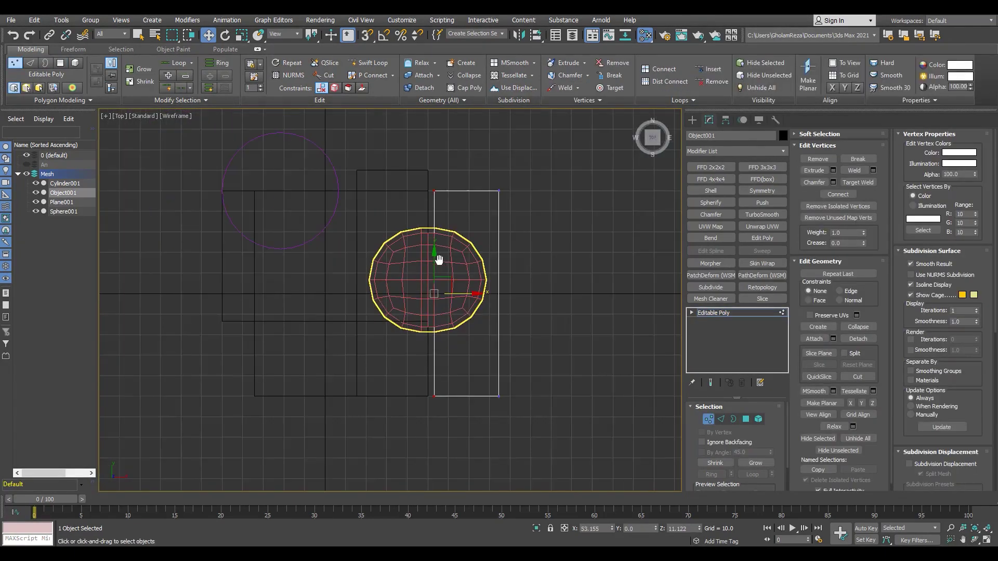
{"action": "key", "text": "p"}
{"action": "scroll", "coordinate": [471, 412], "scroll_direction": "up", "scroll_amount": 3}
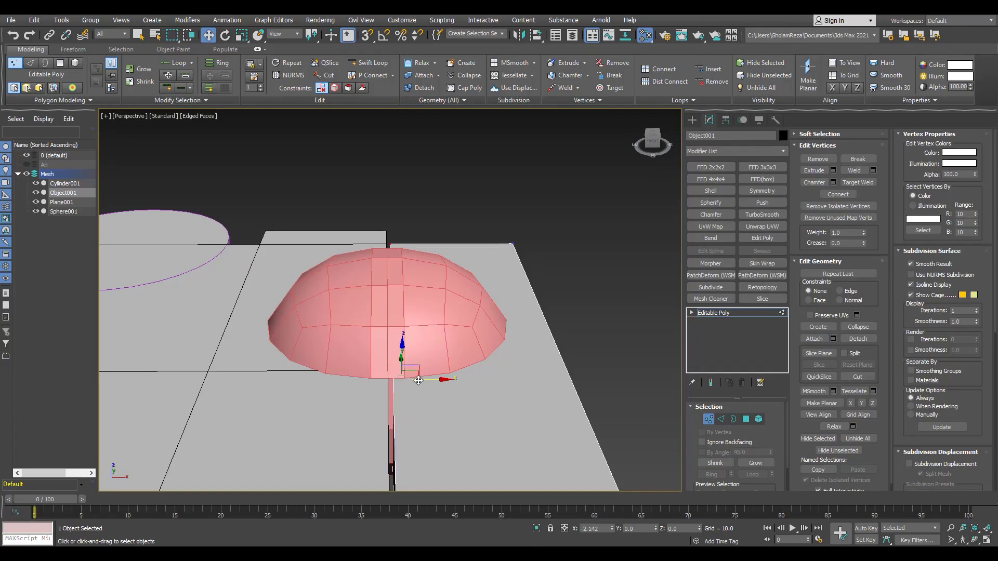
{"action": "left_click", "coordinate": [525, 333]}
{"action": "scroll", "coordinate": [338, 320], "scroll_direction": "down", "scroll_amount": 3}
- Inspect Plane001 and the dome from above in wireframe, ending in Edge sub-object mode
{"action": "key", "text": "F3"}
{"action": "key", "text": "F3"}
{"action": "scroll", "coordinate": [414, 349], "scroll_direction": "up", "scroll_amount": 5}
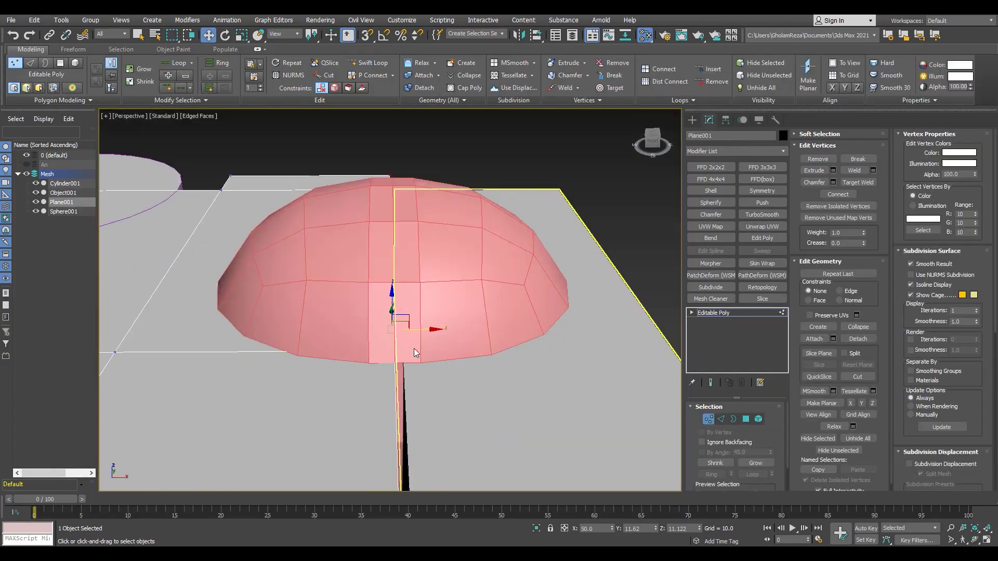
{"action": "scroll", "coordinate": [392, 317], "scroll_direction": "up", "scroll_amount": 3}
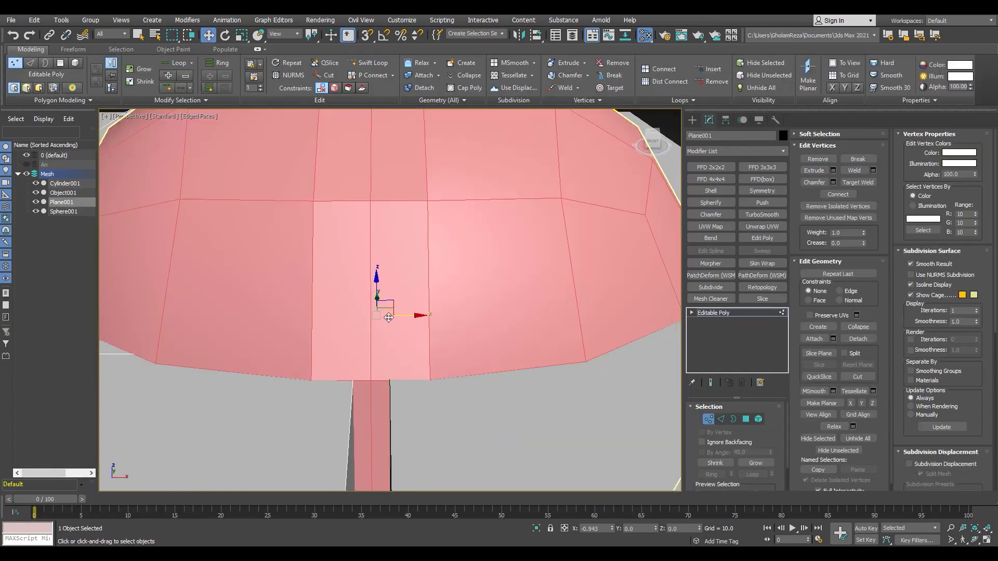
{"action": "scroll", "coordinate": [389, 318], "scroll_direction": "down", "scroll_amount": 5}
{"action": "mouse_move", "coordinate": [360, 337]}
{"action": "middle_mouse_down", "text": "alt"}
{"action": "mouse_move", "coordinate": [396, 352]}
{"action": "mouse_move", "coordinate": [317, 363]}
{"action": "mouse_move", "coordinate": [445, 391]}
{"action": "middle_mouse_up", "text": "alt"}
{"action": "key", "text": "1"}
{"action": "key", "text": "F4"}
{"action": "key", "text": "F4"}
{"action": "scroll", "coordinate": [389, 379], "scroll_direction": "down", "scroll_amount": 3}
{"action": "key", "text": "2"}
{"action": "scroll", "coordinate": [364, 372], "scroll_direction": "down", "scroll_amount": 2}
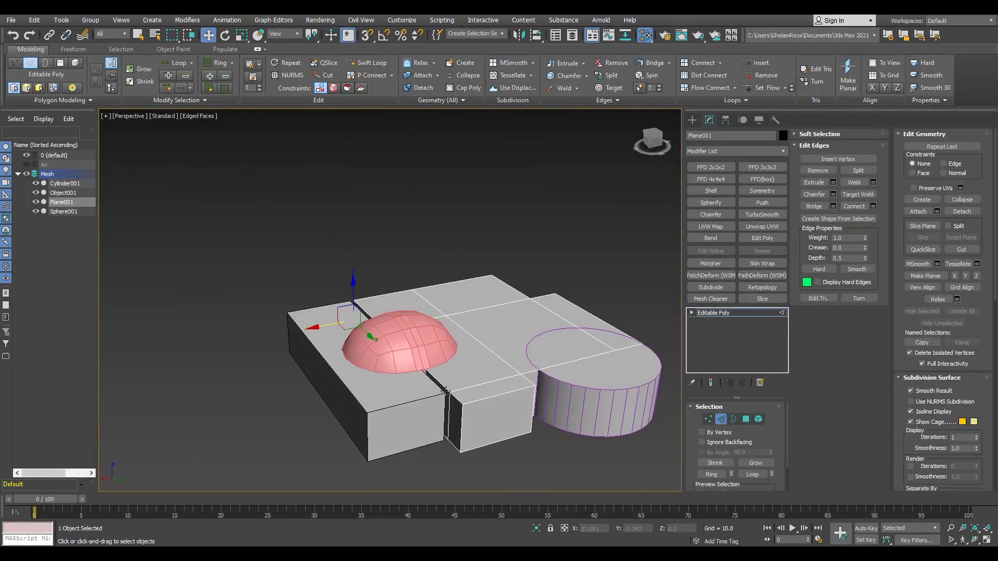
- Chamfer Plane001's outer corner edges with several segments
{"action": "scroll", "coordinate": [446, 391], "scroll_direction": "up", "scroll_amount": 4}
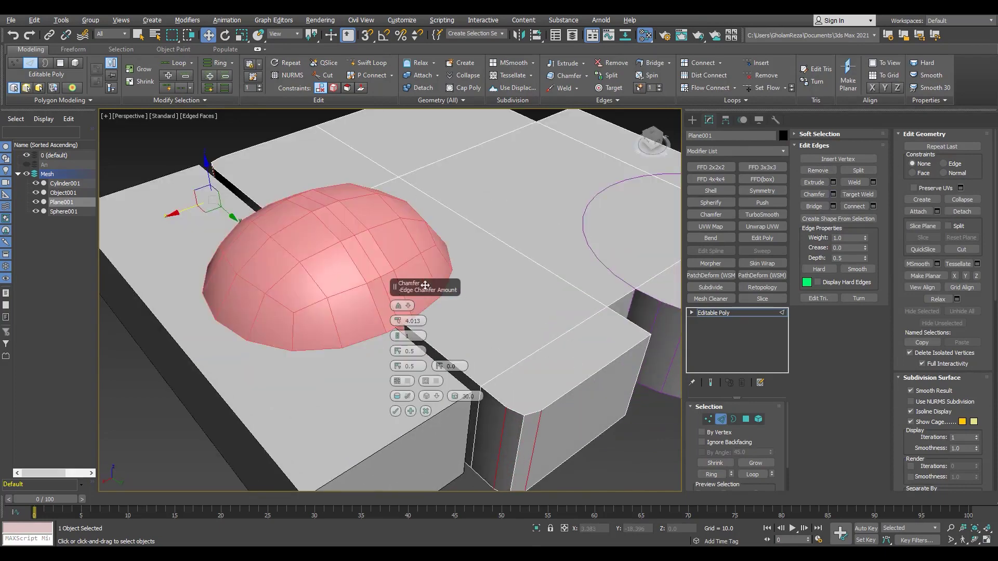
{"action": "left_click", "coordinate": [395, 411]}
{"action": "scroll", "coordinate": [395, 410], "scroll_direction": "down", "scroll_amount": 4}
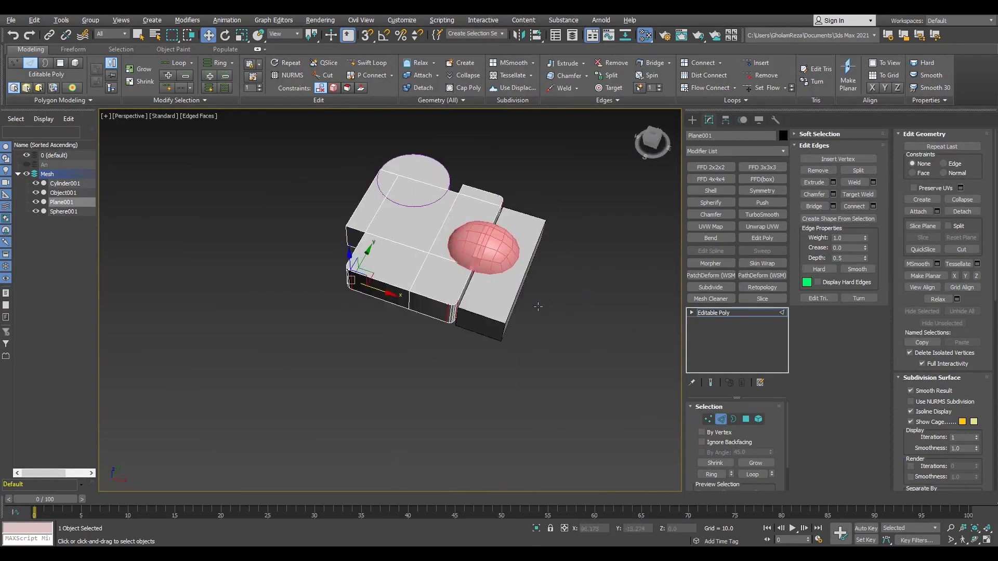
{"action": "scroll", "coordinate": [349, 355], "scroll_direction": "up", "scroll_amount": 2}
{"action": "middle_click_drag", "start_coordinate": [350, 355], "coordinate": [363, 346], "text": "alt"}
- Chamfer the corner edges of the side box Object001 the same way
{"action": "left_click", "coordinate": [457, 219]}
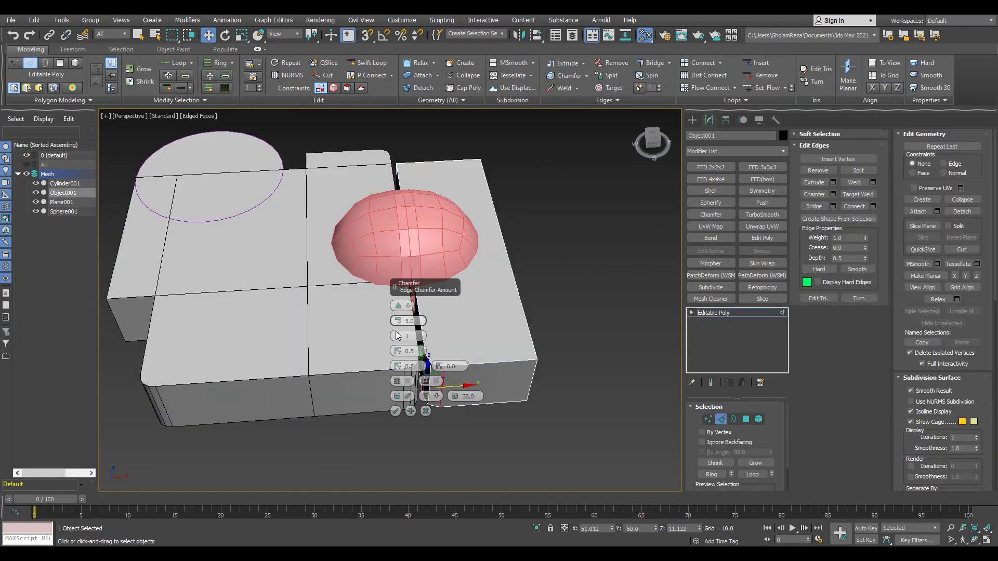
{"action": "left_click", "coordinate": [395, 411]}
{"action": "mouse_move", "coordinate": [395, 411]}
{"action": "middle_mouse_down", "text": "alt"}
{"action": "mouse_move", "coordinate": [401, 319]}
{"action": "mouse_move", "coordinate": [370, 319]}
{"action": "mouse_move", "coordinate": [396, 312]}
{"action": "mouse_move", "coordinate": [429, 376]}
{"action": "middle_mouse_up", "text": "alt"}
{"action": "left_click", "coordinate": [713, 312]}
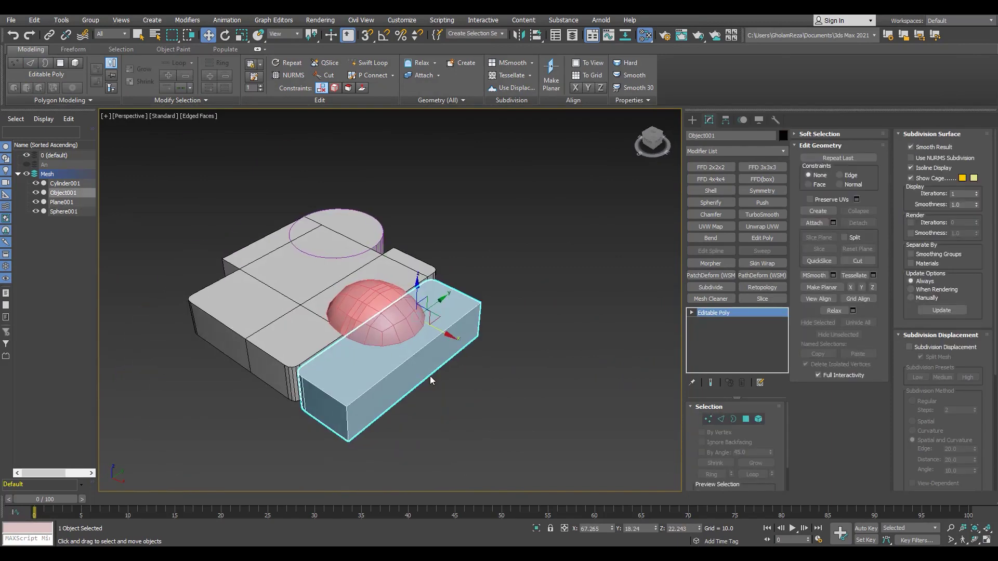
- Frame the base's right-side border edge in a single large Top view in Edge mode
{"action": "key", "text": "1"}
{"action": "key", "text": "2"}
{"action": "key", "text": "t"}
{"action": "scroll", "coordinate": [370, 252], "scroll_direction": "up", "scroll_amount": 2}
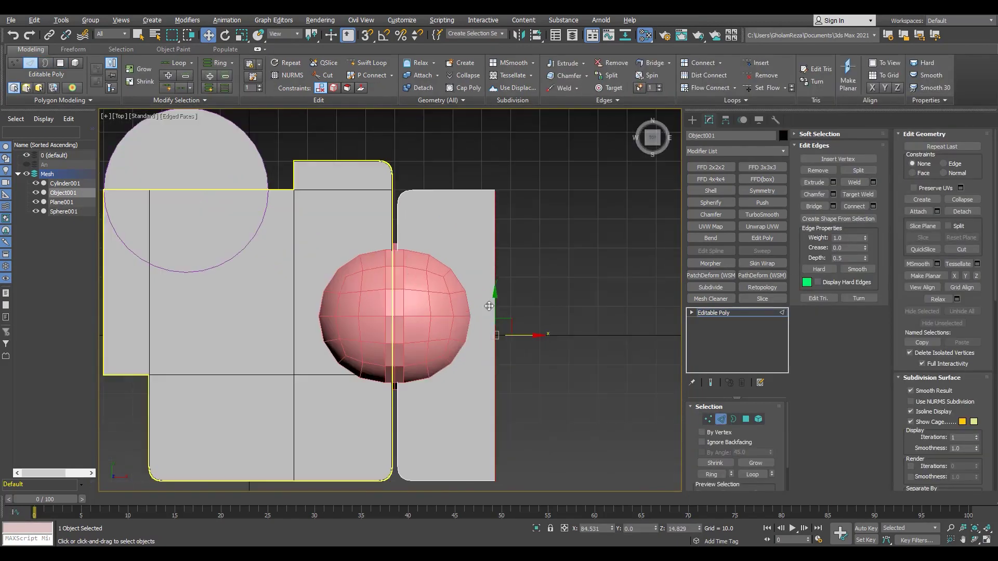
{"action": "key", "text": "alt+w"}
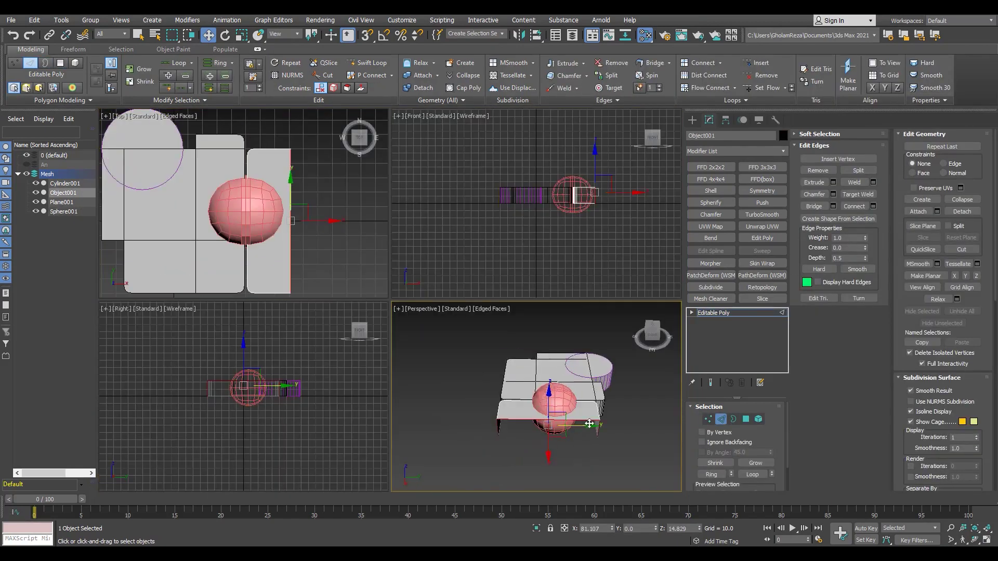
{"action": "middle_click_drag", "start_coordinate": [520, 396], "coordinate": [551, 395], "text": "alt"}
{"action": "key", "text": "alt+w"}
{"action": "middle_click_drag", "start_coordinate": [398, 213], "coordinate": [374, 292]}
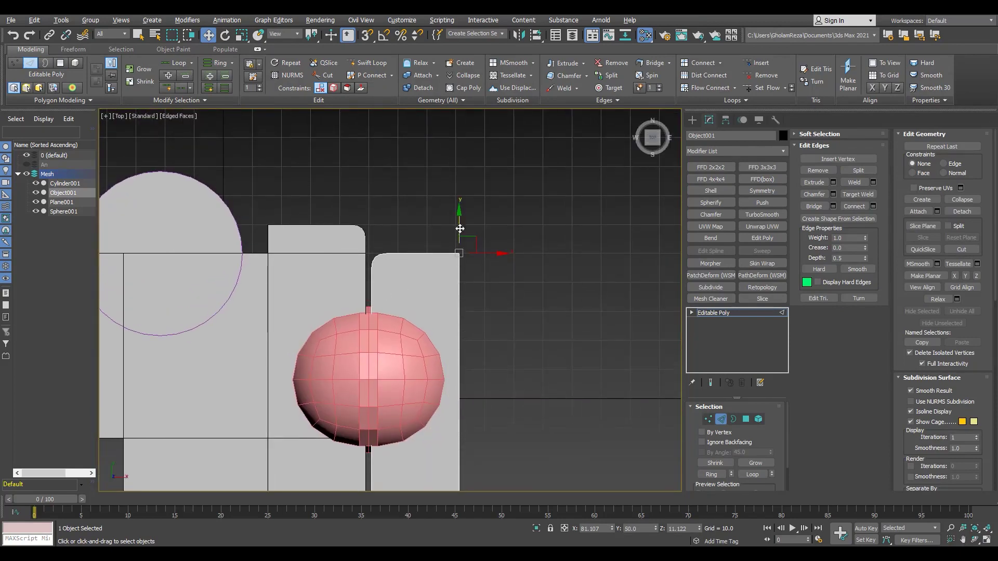
{"action": "scroll", "coordinate": [471, 180], "scroll_direction": "up", "scroll_amount": 2}
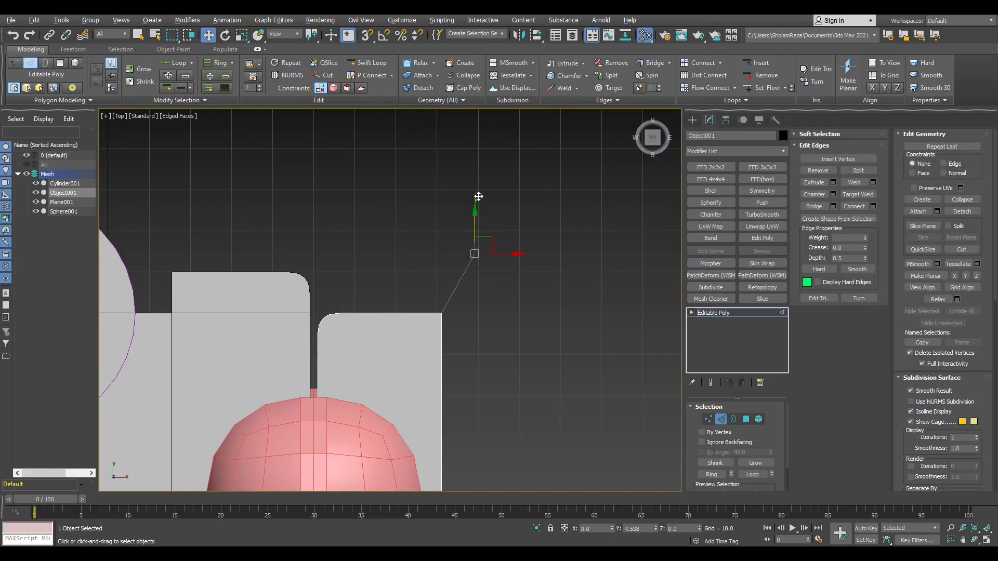
{"action": "scroll", "coordinate": [464, 226], "scroll_direction": "up", "scroll_amount": 2}
- Turn on grid snap, make the first outward edge extension, and check it in perspective
{"action": "key", "text": "1"}
{"action": "middle_click_drag", "start_coordinate": [403, 165], "coordinate": [433, 272]}
{"action": "key", "text": "s"}
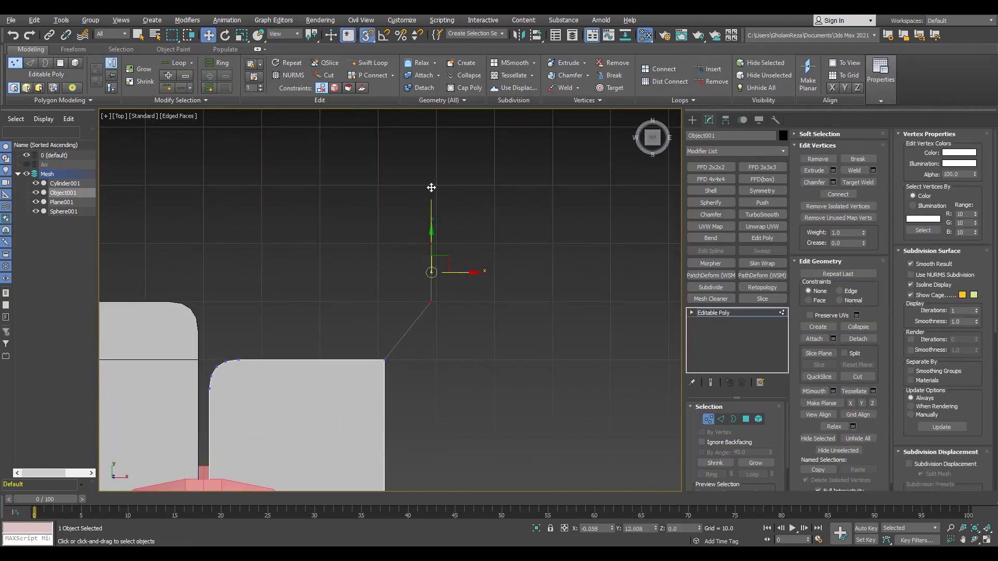
{"action": "key", "text": "s"}
{"action": "key", "text": "p"}
{"action": "middle_click_drag", "start_coordinate": [431, 188], "coordinate": [488, 327], "text": "alt"}
{"action": "key", "text": "2"}
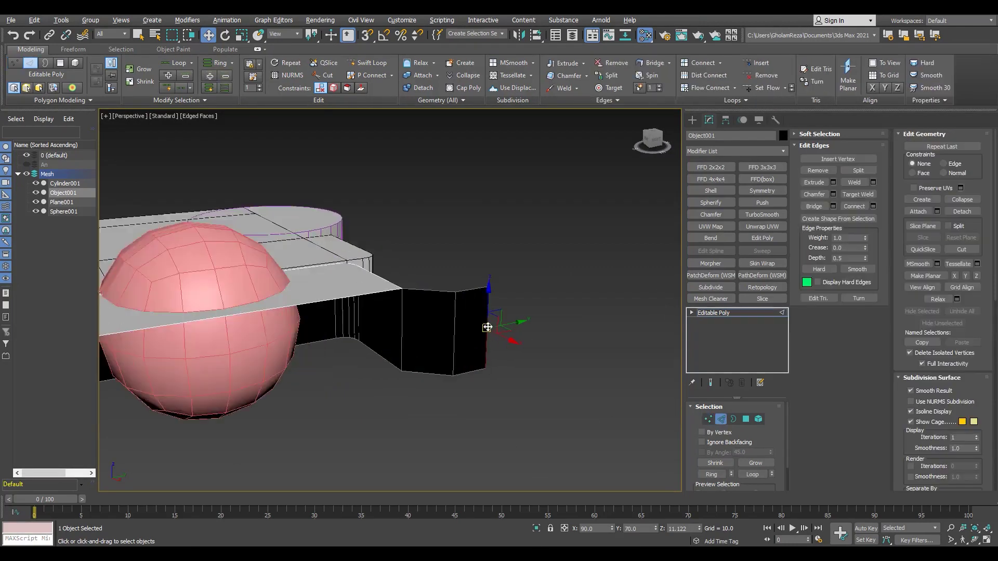
{"action": "key", "text": "t"}
{"action": "scroll", "coordinate": [419, 270], "scroll_direction": "down", "scroll_amount": 2}
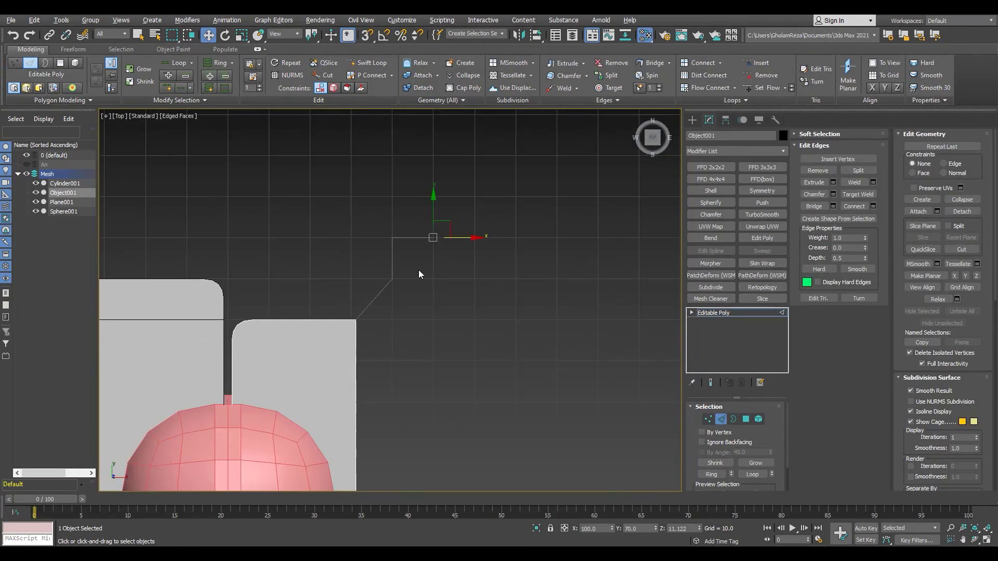
{"action": "middle_click_drag", "start_coordinate": [419, 270], "coordinate": [408, 270]}
{"action": "scroll", "coordinate": [409, 269], "scroll_direction": "up", "scroll_amount": 2}
{"action": "middle_click_drag", "start_coordinate": [479, 267], "coordinate": [402, 304]}
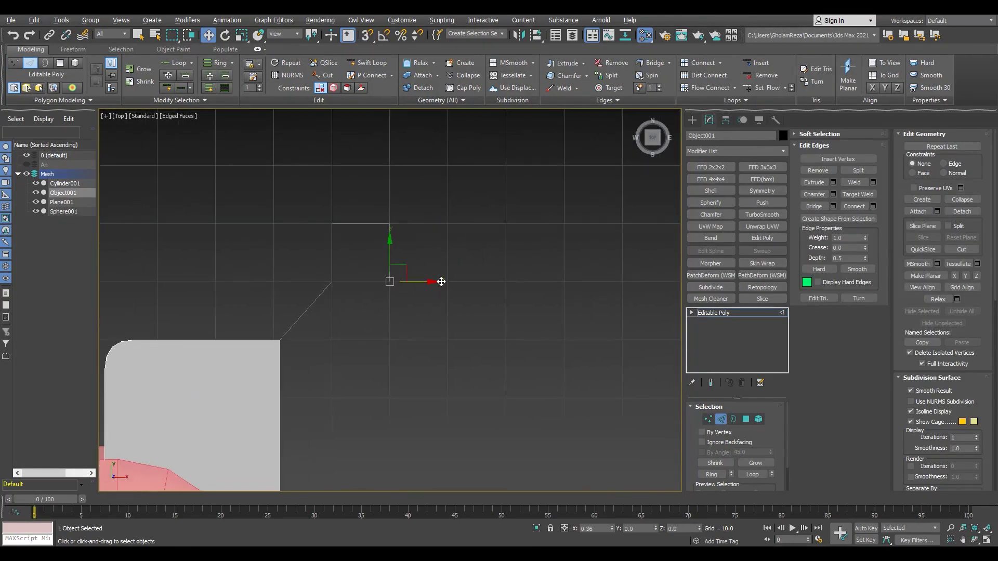
- Extend the edge one grid step right, then down into lower notched steps
{"action": "left_click_drag", "start_coordinate": [416, 282], "coordinate": [473, 282]}
{"action": "scroll", "coordinate": [343, 238], "scroll_direction": "down", "scroll_amount": 2}
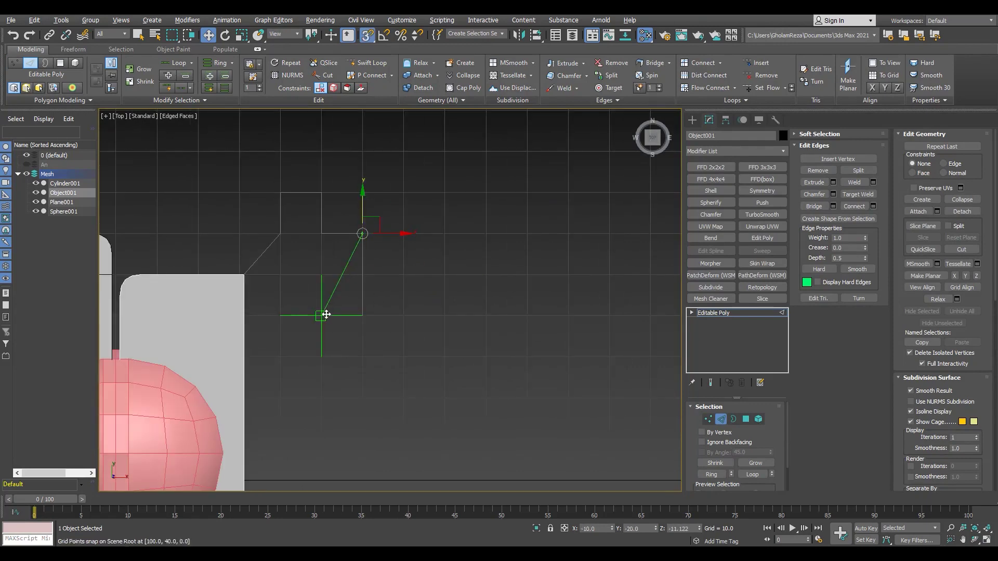
{"action": "middle_click_drag", "start_coordinate": [381, 315], "coordinate": [320, 324]}
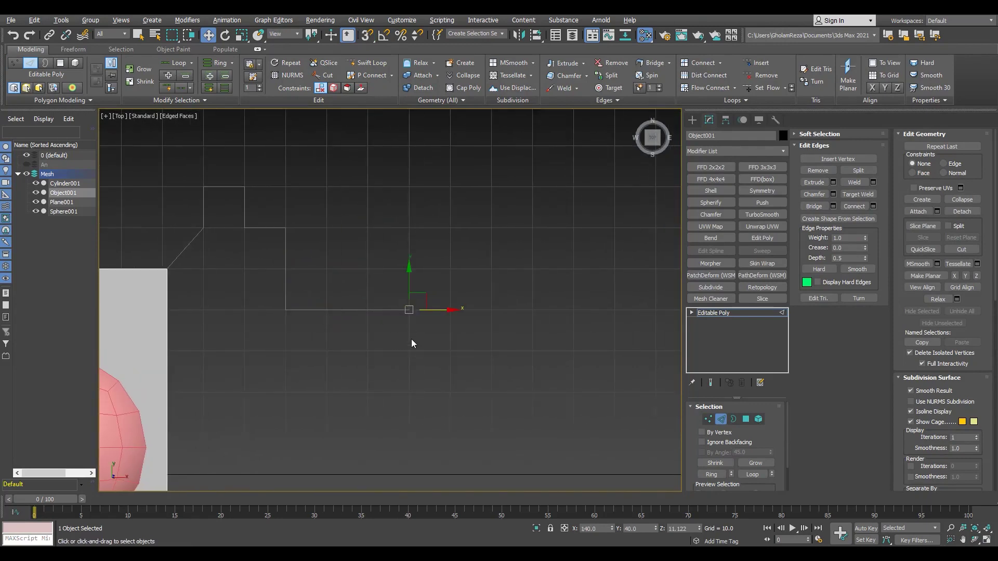
{"action": "scroll", "coordinate": [405, 279], "scroll_direction": "up", "scroll_amount": 2}
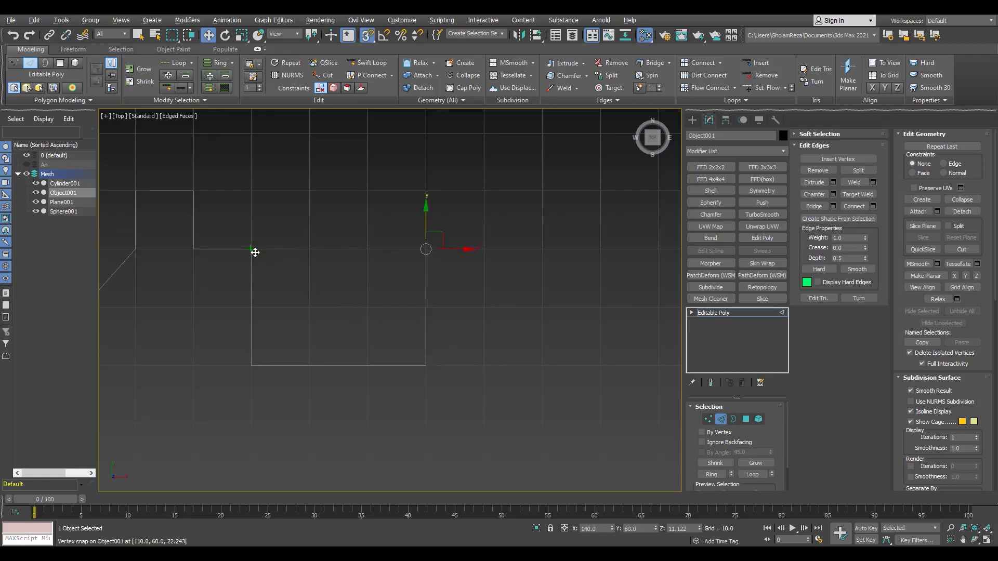
{"action": "key", "text": "s"}
{"action": "middle_click_drag", "start_coordinate": [440, 266], "coordinate": [343, 318]}
{"action": "scroll", "coordinate": [479, 292], "scroll_direction": "down", "scroll_amount": 2}
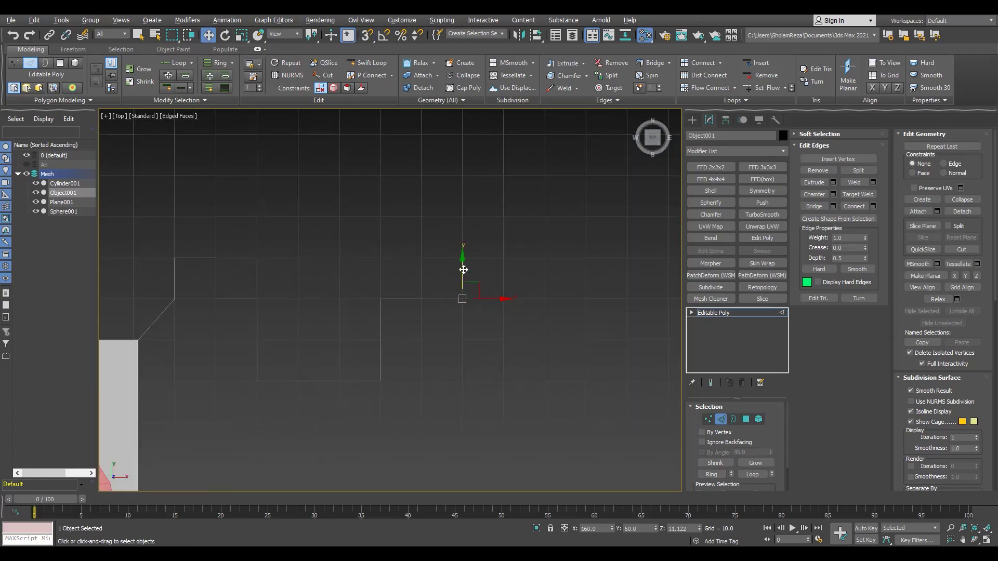
{"action": "mouse_move", "coordinate": [496, 269]}
{"action": "middle_mouse_down"}
{"action": "mouse_move", "coordinate": [394, 278]}
{"action": "mouse_move", "coordinate": [371, 242]}
{"action": "middle_mouse_up"}
- Finish the outline with a raised step, a rightward stretch and a slanted final step
{"action": "key", "text": "s"}
{"action": "scroll", "coordinate": [598, 276], "scroll_direction": "down", "scroll_amount": 2}
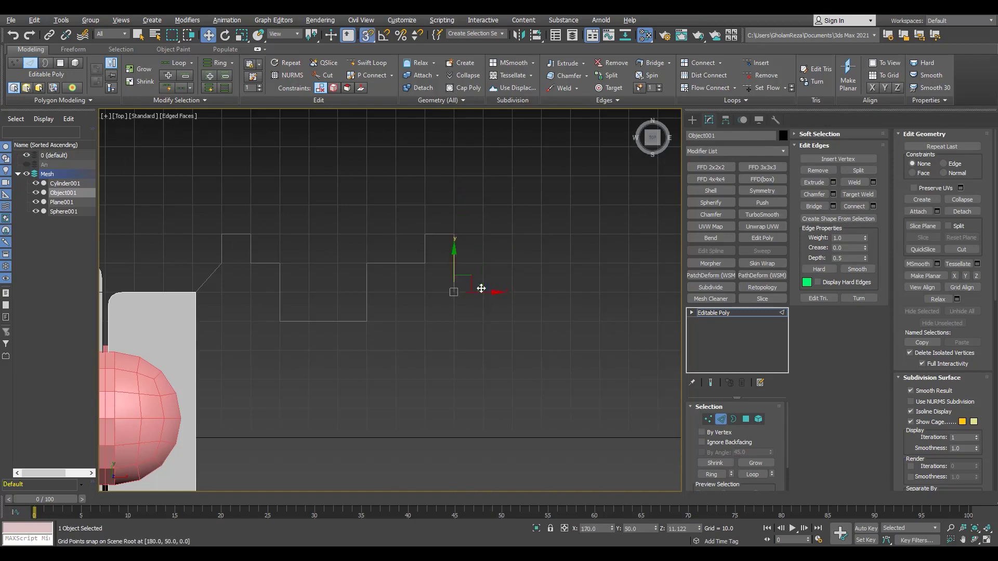
{"action": "key", "text": "s"}
{"action": "middle_click_drag", "start_coordinate": [479, 304], "coordinate": [420, 256]}
{"action": "scroll", "coordinate": [419, 257], "scroll_direction": "down", "scroll_amount": 2}
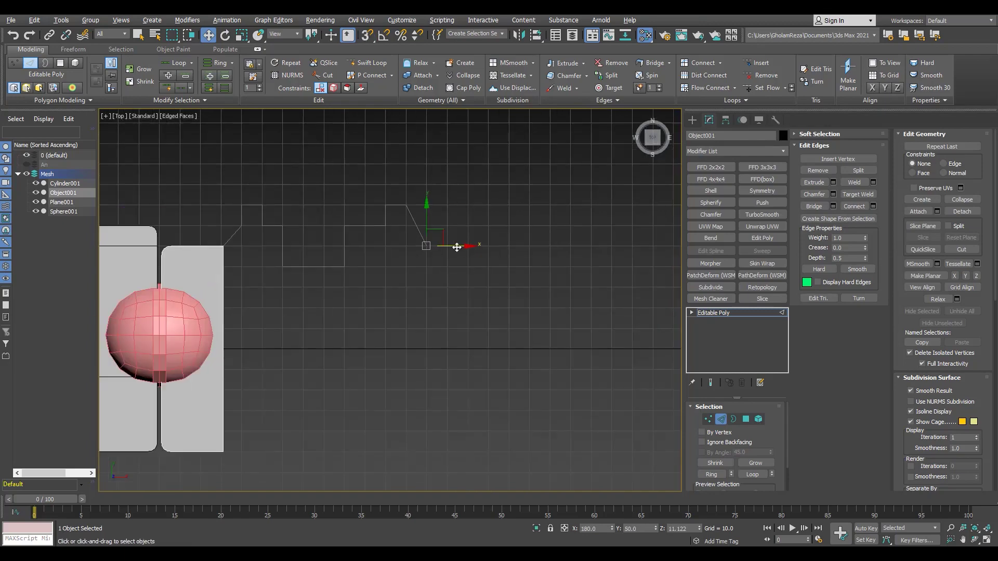
{"action": "left_click_drag", "start_coordinate": [486, 248], "coordinate": [486, 248]}
{"action": "key", "text": "s"}
{"action": "middle_click_drag", "start_coordinate": [482, 228], "coordinate": [469, 210]}
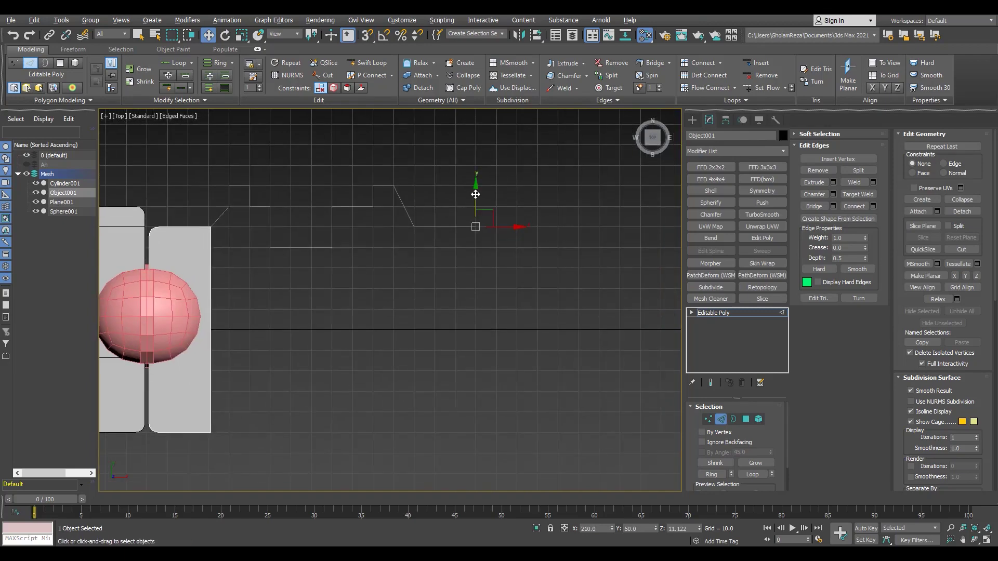
{"action": "key", "text": "alt+w"}
{"action": "key", "text": "alt+w"}
{"action": "left_click", "coordinate": [259, 266]}
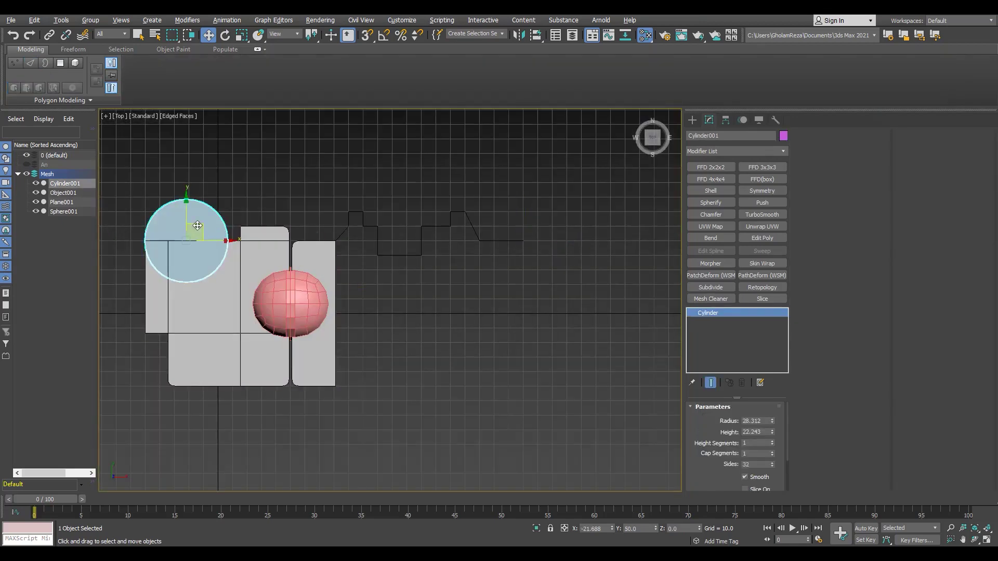
- Clone Cylinder001 as Cylinder002 and snap it to the stepped outline's far end
{"action": "left_click_drag", "start_coordinate": [197, 226], "coordinate": [489, 325], "text": "shift"}
{"action": "left_click", "coordinate": [495, 326]}
{"action": "scroll", "coordinate": [495, 326], "scroll_direction": "up", "scroll_amount": 2}
{"action": "key", "text": "F3"}
{"action": "middle_click_drag", "start_coordinate": [470, 388], "coordinate": [483, 399]}
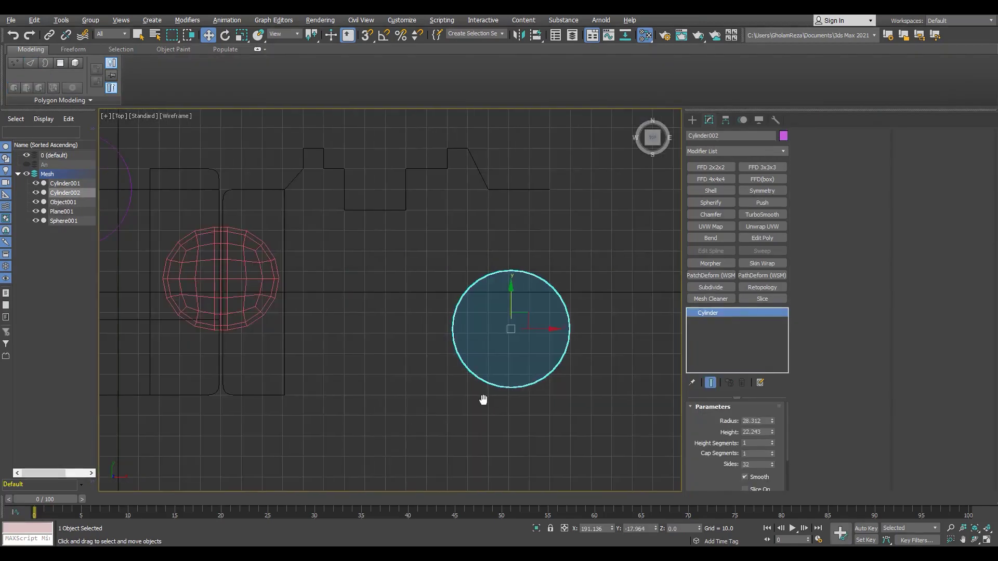
{"action": "key", "text": "s"}
{"action": "left_click_drag", "start_coordinate": [511, 387], "coordinate": [282, 393]}
{"action": "left_click_drag", "start_coordinate": [528, 335], "coordinate": [543, 207]}
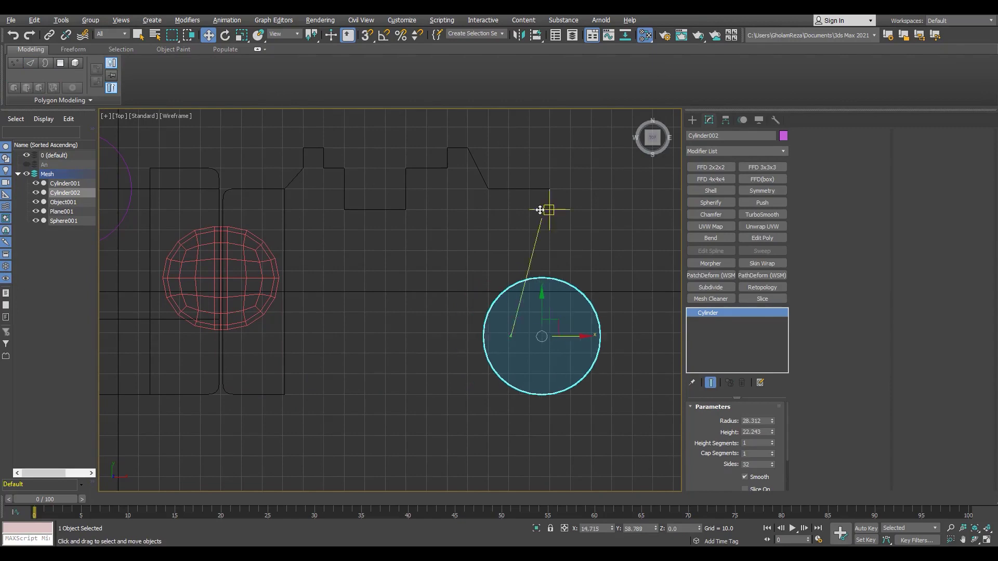
- Extend Object001's end edge down to reach Cylinder002, forming a new wall
{"action": "left_click", "coordinate": [542, 200]}
{"action": "key", "text": "2"}
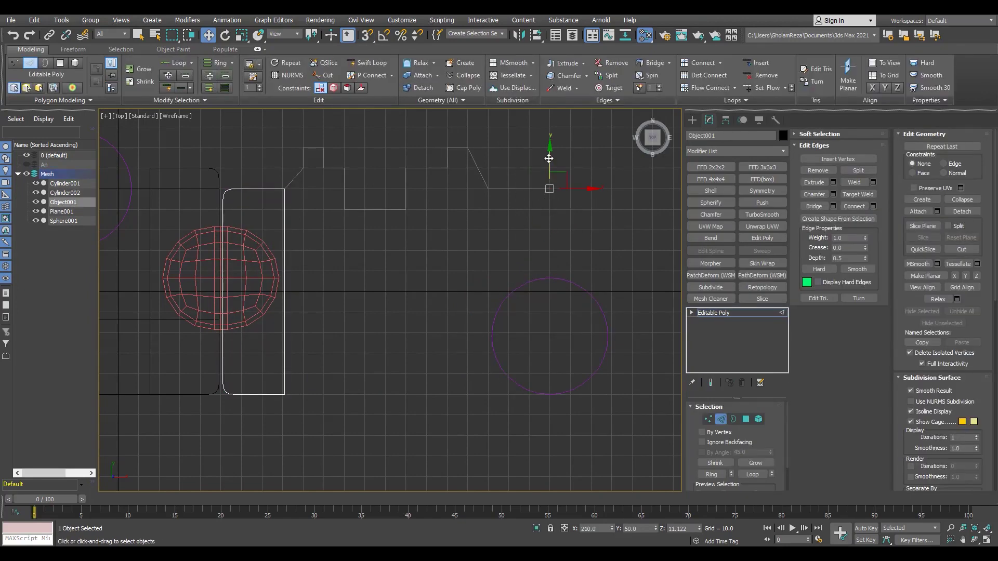
{"action": "left_click_drag", "start_coordinate": [544, 275], "coordinate": [544, 275]}
{"action": "key", "text": "p"}
{"action": "scroll", "coordinate": [423, 338], "scroll_direction": "up", "scroll_amount": 3}
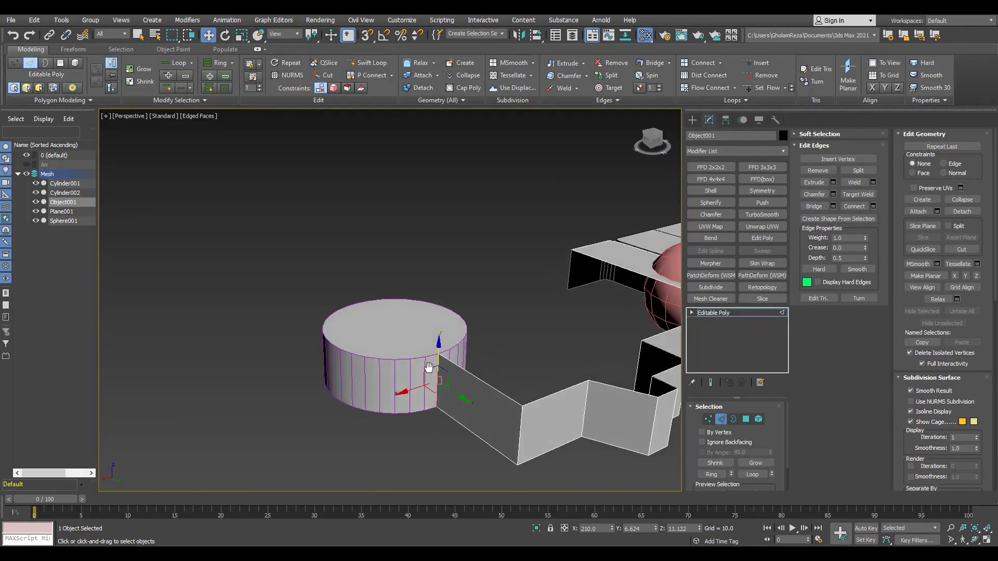
{"action": "middle_click_drag", "start_coordinate": [423, 337], "coordinate": [352, 334], "text": "alt"}
{"action": "key", "text": "t"}
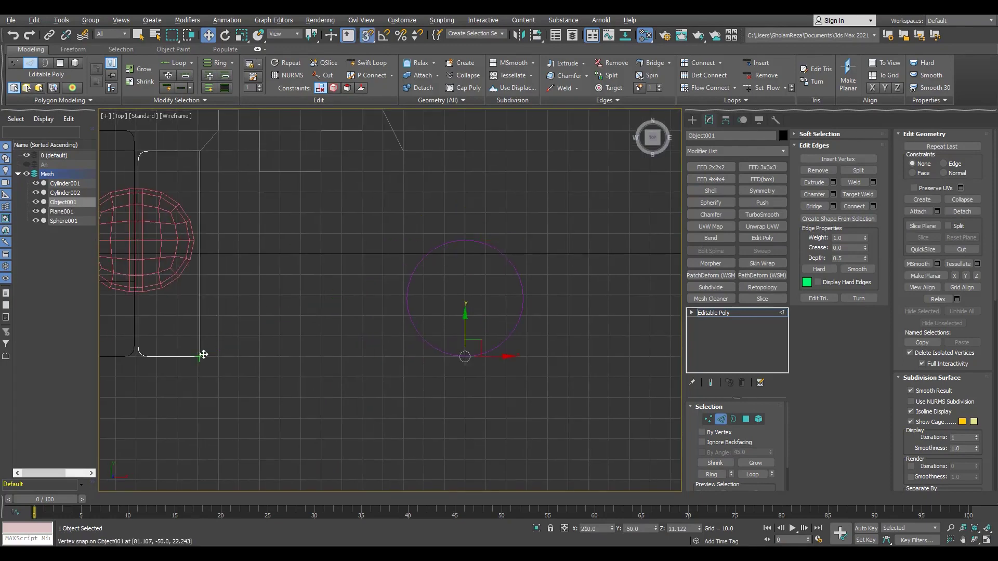
- Cap the stepped outline's open border into a solid flat plate
{"action": "key", "text": "p"}
{"action": "key", "text": "ctrl+z"}
{"action": "scroll", "coordinate": [412, 323], "scroll_direction": "up", "scroll_amount": 3}
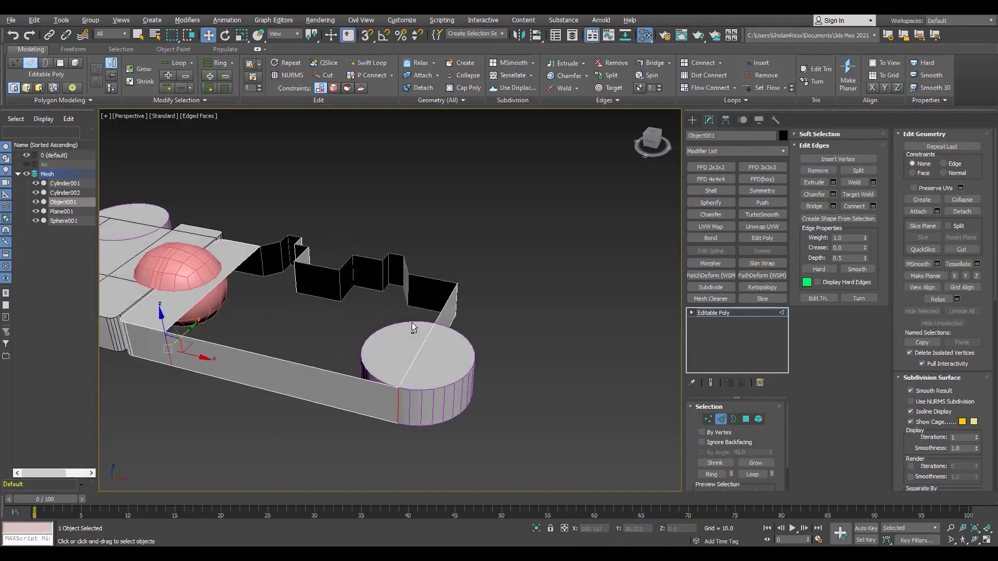
{"action": "mouse_move", "coordinate": [411, 323]}
{"action": "middle_mouse_down", "text": "alt"}
{"action": "mouse_move", "coordinate": [433, 325]}
{"action": "mouse_move", "coordinate": [389, 369]}
{"action": "middle_mouse_up", "text": "alt"}
{"action": "key", "text": "3"}
{"action": "key", "text": "t"}
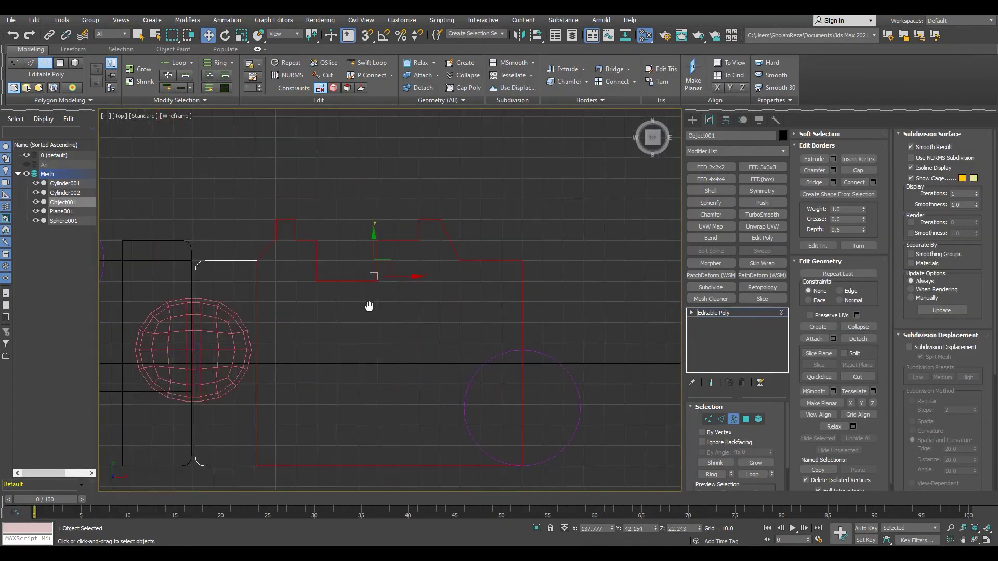
{"action": "key", "text": "F3"}
{"action": "key", "text": "1"}
{"action": "scroll", "coordinate": [336, 224], "scroll_direction": "down", "scroll_amount": 5}
{"action": "scroll", "coordinate": [342, 226], "scroll_direction": "up", "scroll_amount": 5}
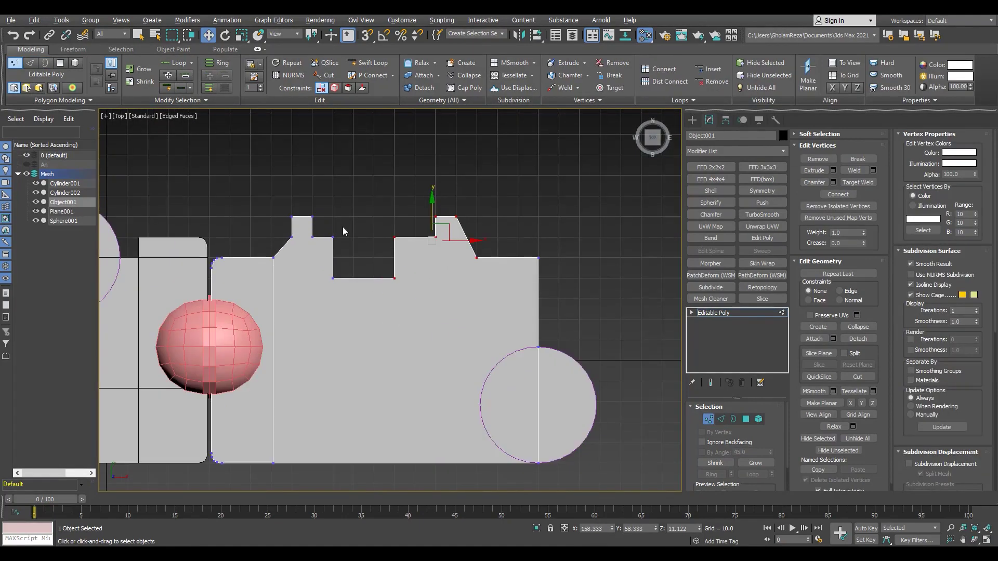
{"action": "middle_click_drag", "start_coordinate": [493, 241], "coordinate": [519, 235]}
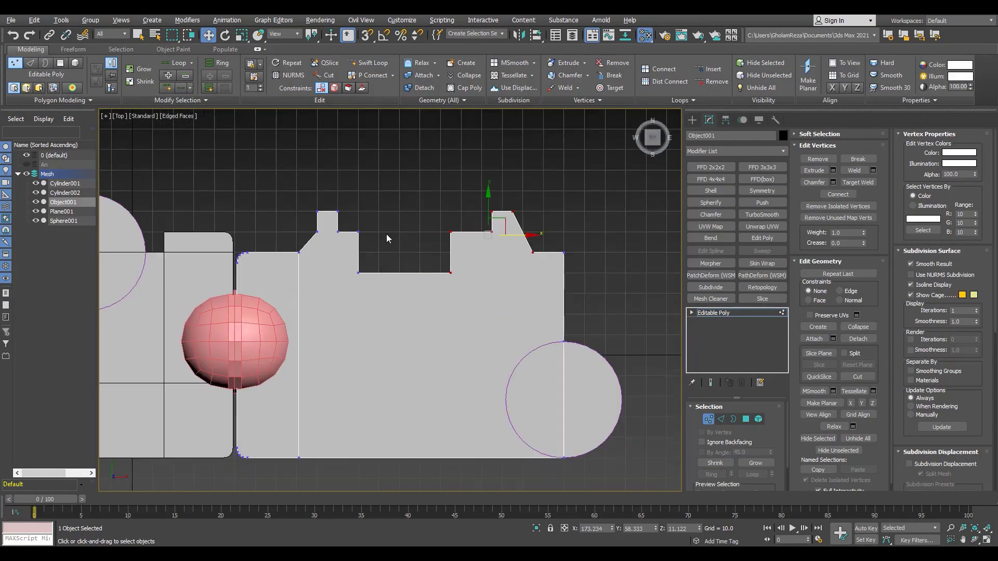
- Enlarge the Perspective view around the capped plate and switch to Edge mode
{"action": "key", "text": "alt+w"}
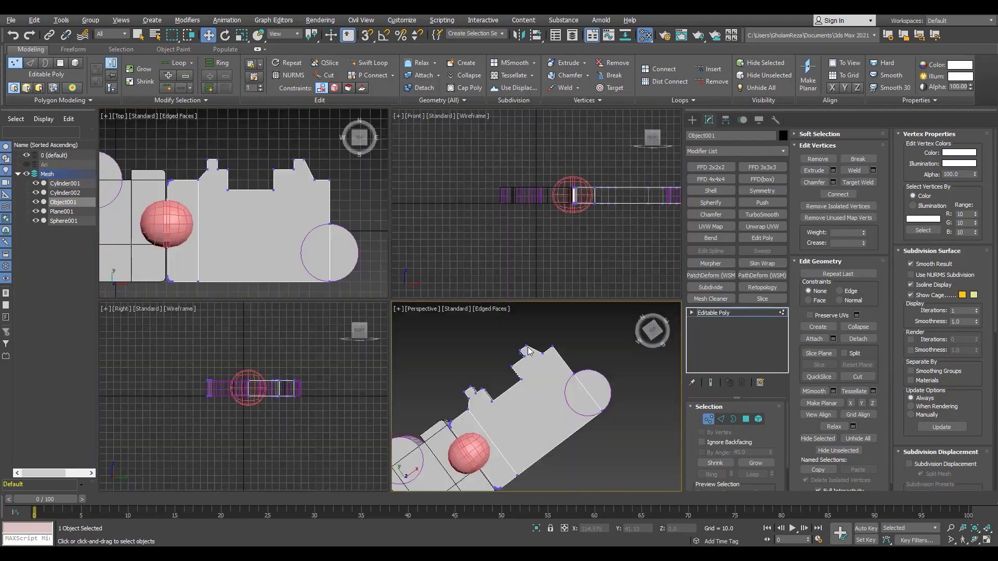
{"action": "key", "text": "alt+w"}
{"action": "mouse_move", "coordinate": [529, 275]}
{"action": "middle_mouse_down", "text": "alt"}
{"action": "mouse_move", "coordinate": [552, 261]}
{"action": "mouse_move", "coordinate": [408, 367]}
{"action": "mouse_move", "coordinate": [374, 353]}
{"action": "mouse_move", "coordinate": [302, 384]}
{"action": "middle_mouse_up", "text": "alt"}
{"action": "scroll", "coordinate": [288, 391], "scroll_direction": "up", "scroll_amount": 5}
{"action": "key", "text": "2"}
{"action": "scroll", "coordinate": [288, 390], "scroll_direction": "down", "scroll_amount": 4}
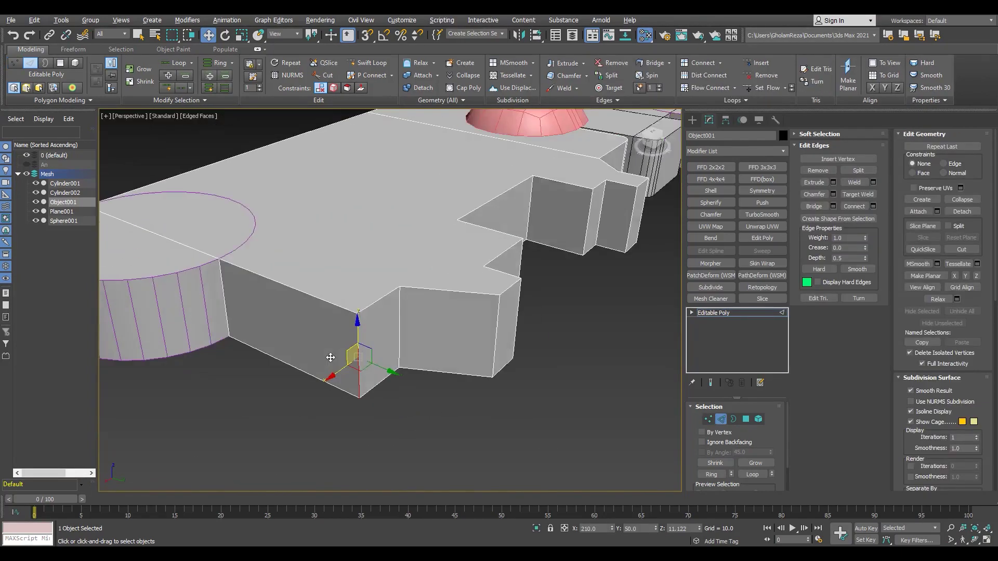
{"action": "scroll", "coordinate": [343, 359], "scroll_direction": "down", "scroll_amount": 4}
{"action": "scroll", "coordinate": [364, 343], "scroll_direction": "up", "scroll_amount": 2}
{"action": "scroll", "coordinate": [389, 332], "scroll_direction": "up", "scroll_amount": 3}
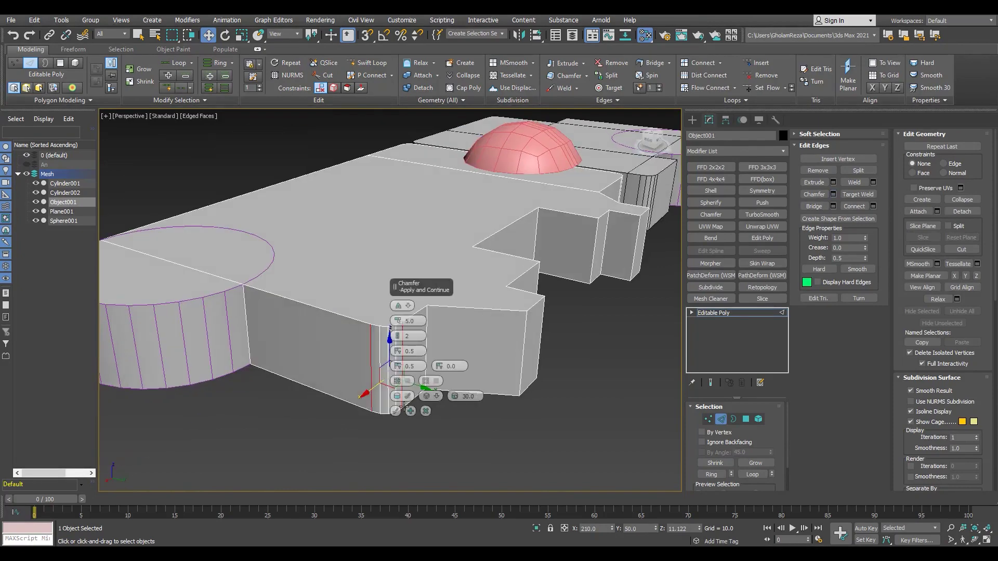
{"action": "scroll", "coordinate": [390, 333], "scroll_direction": "down", "scroll_amount": 5}
- Orbit to face the notched corner edge where the plate meets Cylinder002
{"action": "middle_click_drag", "start_coordinate": [390, 333], "coordinate": [304, 343], "text": "alt"}
{"action": "scroll", "coordinate": [304, 343], "scroll_direction": "up", "scroll_amount": 2}
{"action": "mouse_move", "coordinate": [384, 345]}
{"action": "middle_mouse_down", "text": "alt"}
{"action": "mouse_move", "coordinate": [408, 351]}
{"action": "mouse_move", "coordinate": [419, 311]}
{"action": "middle_mouse_up", "text": "alt"}
{"action": "scroll", "coordinate": [249, 318], "scroll_direction": "up", "scroll_amount": 5}
{"action": "scroll", "coordinate": [249, 318], "scroll_direction": "down", "scroll_amount": 3}
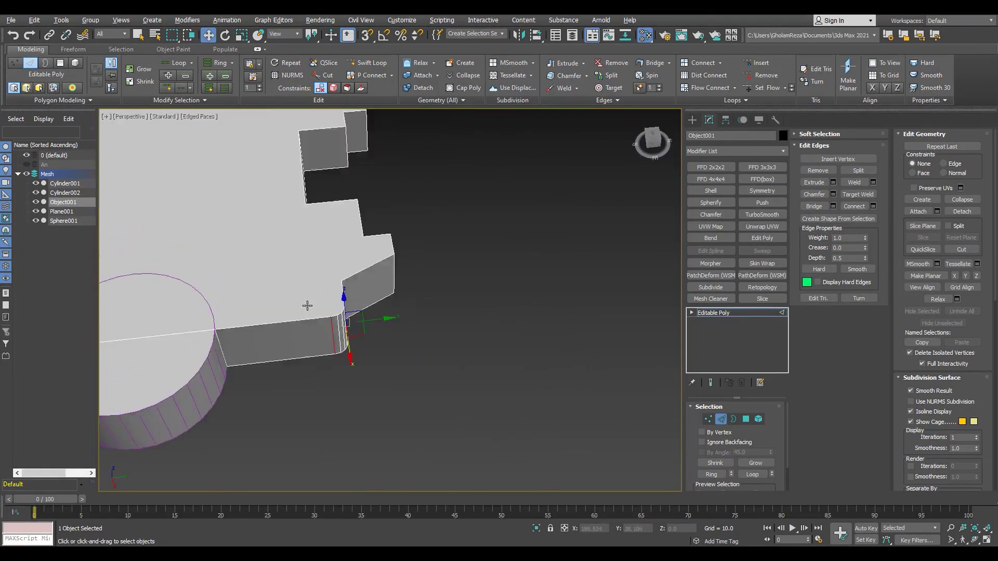
{"action": "middle_click_drag", "start_coordinate": [305, 301], "coordinate": [584, 247], "text": "alt"}
{"action": "mouse_move", "coordinate": [391, 338]}
{"action": "middle_mouse_down", "text": "alt"}
{"action": "mouse_move", "coordinate": [426, 233]}
{"action": "mouse_move", "coordinate": [554, 253]}
{"action": "mouse_move", "coordinate": [460, 258]}
{"action": "mouse_move", "coordinate": [510, 237]}
{"action": "mouse_move", "coordinate": [455, 240]}
{"action": "middle_mouse_up", "text": "alt"}
{"action": "scroll", "coordinate": [417, 245], "scroll_direction": "up", "scroll_amount": 2}
{"action": "scroll", "coordinate": [421, 242], "scroll_direction": "up", "scroll_amount": 1}
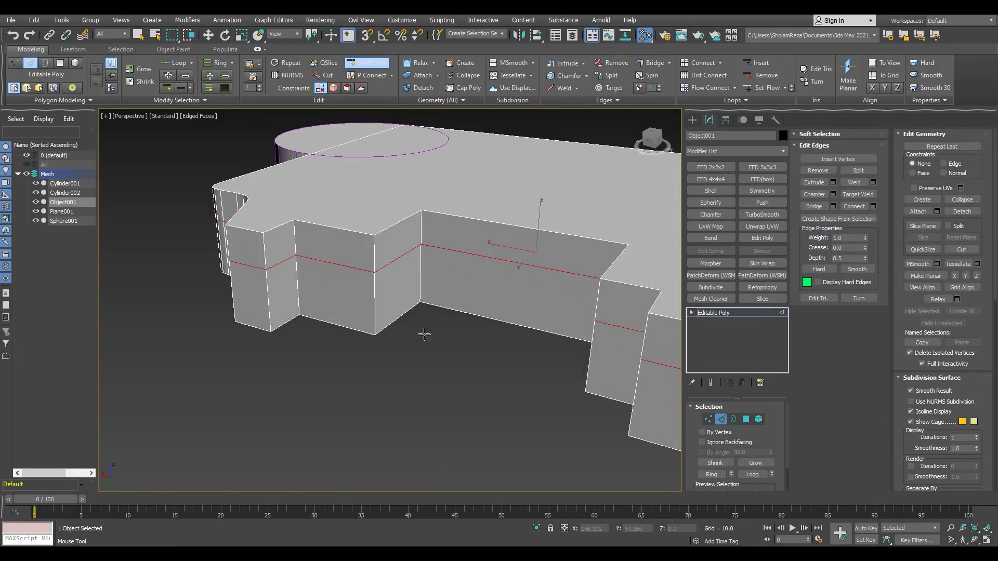
- Inspect the notch in the main base from several angles in face and vertex modes
{"action": "middle_click_drag", "start_coordinate": [439, 285], "coordinate": [382, 291], "text": "alt"}
{"action": "key", "text": "4"}
{"action": "left_click", "coordinate": [382, 290]}
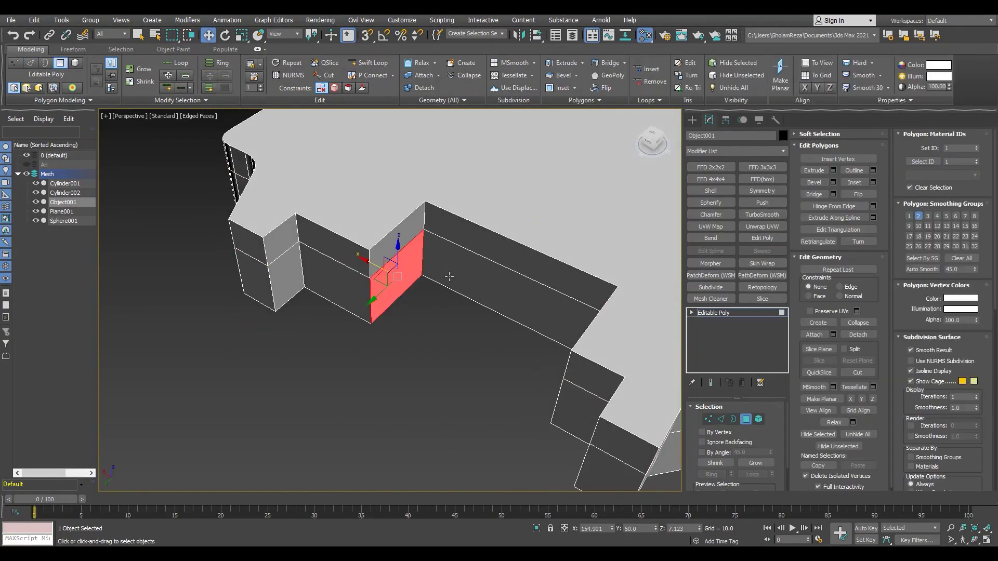
{"action": "middle_click_drag", "start_coordinate": [449, 276], "coordinate": [443, 298], "text": "alt"}
{"action": "key", "text": "1"}
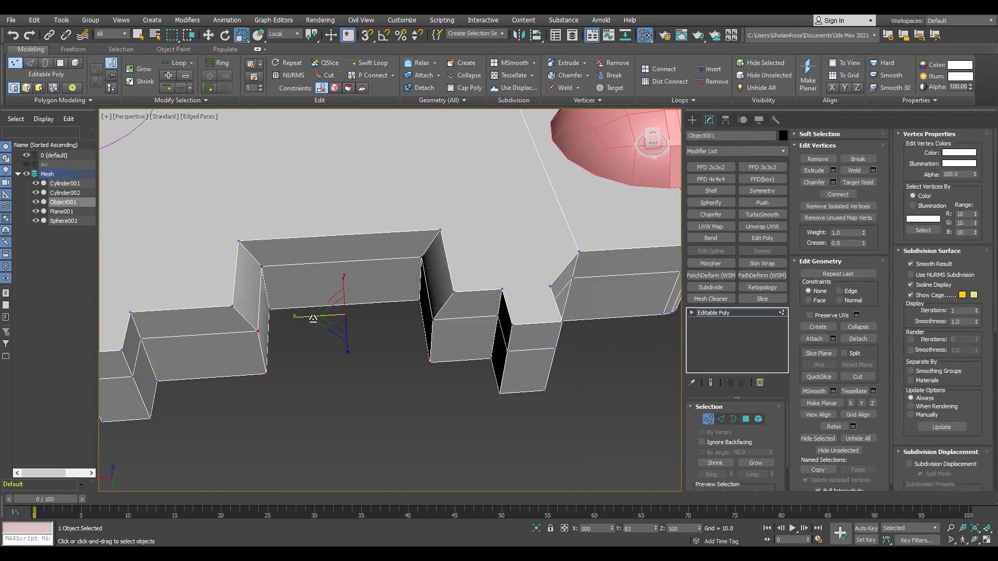
{"action": "middle_click_drag", "start_coordinate": [321, 319], "coordinate": [359, 312], "text": "alt"}
{"action": "key", "text": "4"}
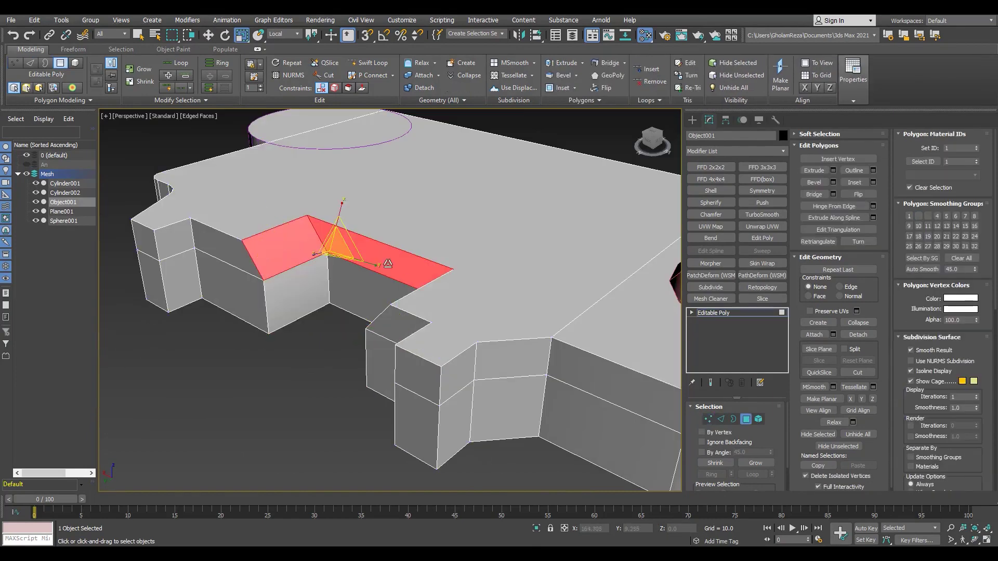
{"action": "key", "text": "F4"}
{"action": "mouse_move", "coordinate": [465, 229]}
{"action": "middle_mouse_down", "text": "alt"}
{"action": "mouse_move", "coordinate": [369, 257]}
{"action": "mouse_move", "coordinate": [372, 341]}
{"action": "mouse_move", "coordinate": [445, 318]}
{"action": "mouse_move", "coordinate": [476, 289]}
{"action": "mouse_move", "coordinate": [388, 361]}
{"action": "mouse_move", "coordinate": [449, 322]}
{"action": "middle_mouse_up", "text": "alt"}
{"action": "key", "text": "F4"}
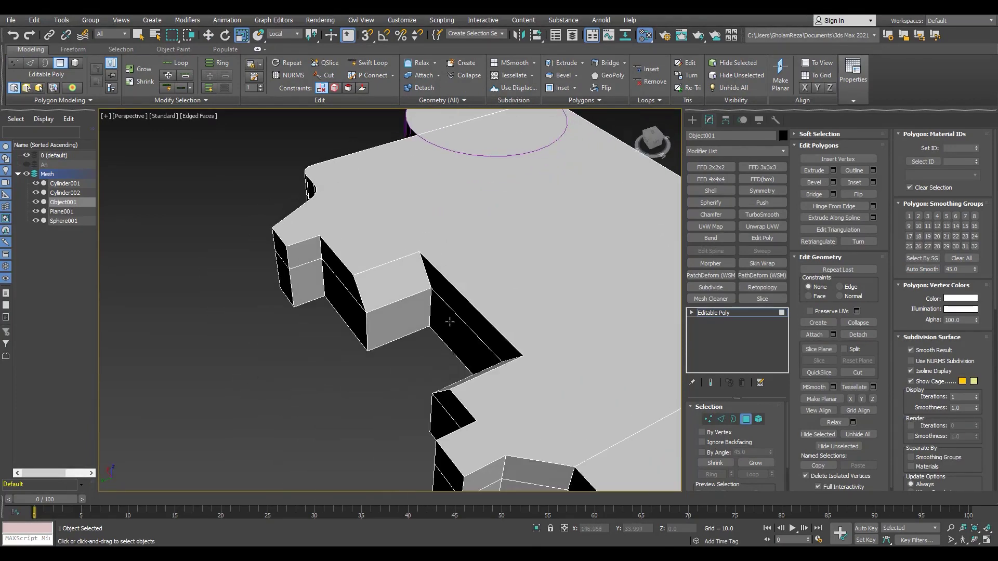
{"action": "mouse_move", "coordinate": [424, 359]}
{"action": "middle_mouse_down", "text": "alt"}
{"action": "mouse_move", "coordinate": [444, 325]}
{"action": "mouse_move", "coordinate": [435, 289]}
{"action": "middle_mouse_up", "text": "alt"}
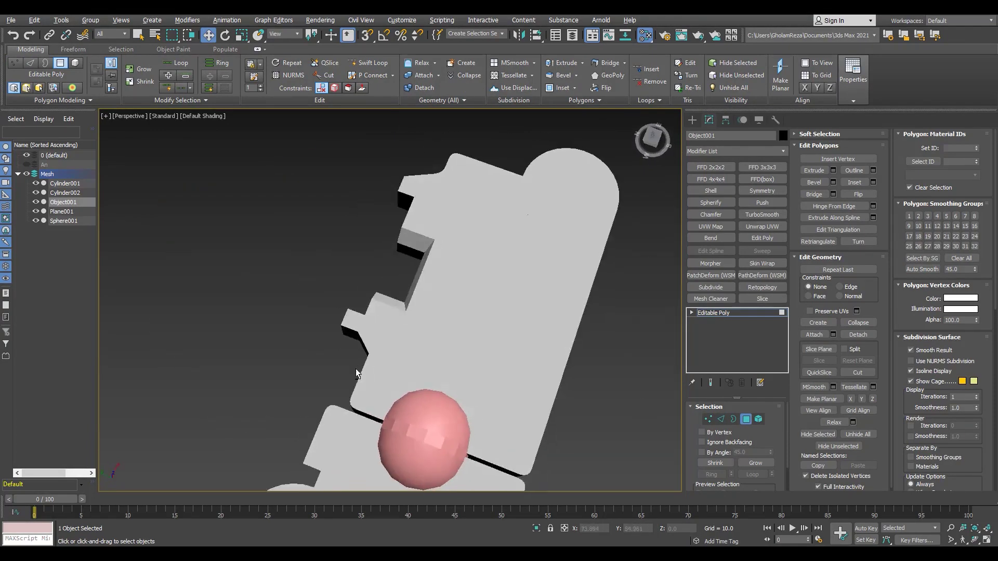
- Box-select the notch wall vertices in Top view to reshape the notch
{"action": "key", "text": "t"}
{"action": "key", "text": "1"}
{"action": "left_click_drag", "start_coordinate": [495, 255], "coordinate": [335, 327]}
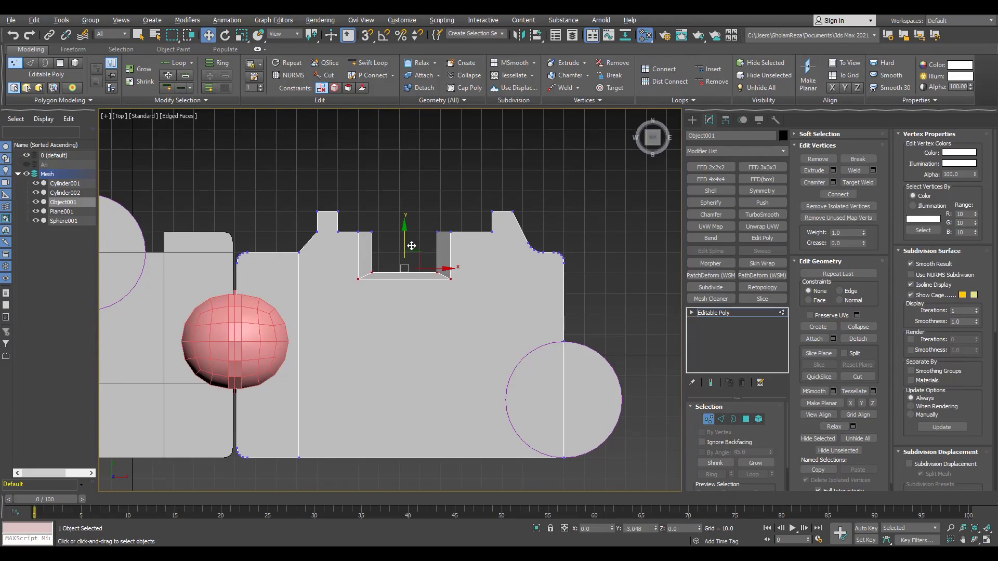
{"action": "scroll", "coordinate": [419, 250], "scroll_direction": "up", "scroll_amount": 3}
{"action": "scroll", "coordinate": [551, 277], "scroll_direction": "down", "scroll_amount": 2}
{"action": "scroll", "coordinate": [454, 216], "scroll_direction": "down", "scroll_amount": 1}
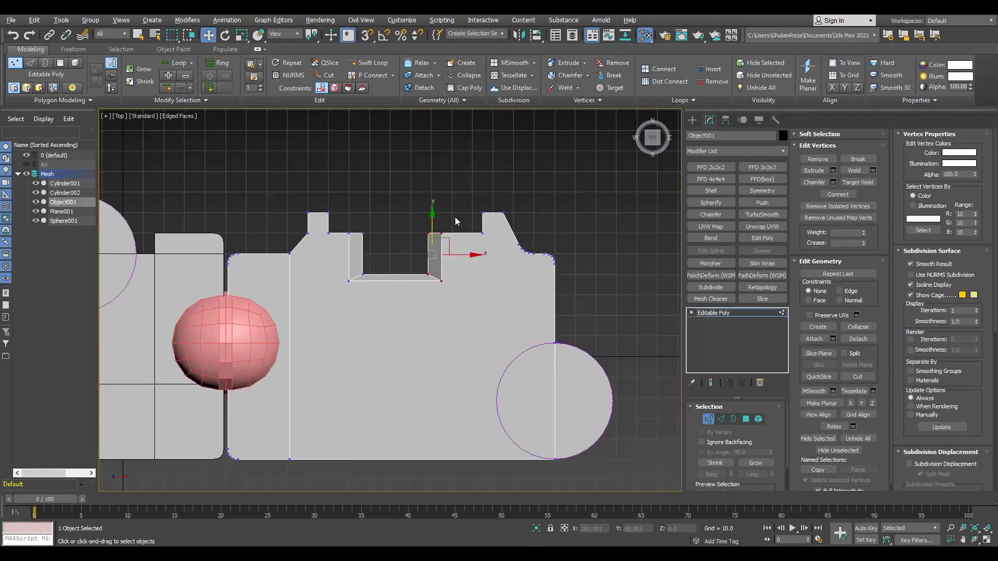
{"action": "scroll", "coordinate": [412, 238], "scroll_direction": "up", "scroll_amount": 5}
{"action": "key", "text": "p"}
- Select the base's right-edge vertices to align them with the right round end's centre
{"action": "mouse_move", "coordinate": [507, 301]}
{"action": "middle_mouse_down", "text": "alt"}
{"action": "mouse_move", "coordinate": [465, 286]}
{"action": "mouse_move", "coordinate": [425, 310]}
{"action": "mouse_move", "coordinate": [428, 353]}
{"action": "middle_mouse_up", "text": "alt"}
{"action": "key", "text": "1"}
{"action": "scroll", "coordinate": [428, 353], "scroll_direction": "down", "scroll_amount": 3}
{"action": "mouse_move", "coordinate": [468, 326]}
{"action": "middle_mouse_down", "text": "alt"}
{"action": "mouse_move", "coordinate": [513, 255]}
{"action": "mouse_move", "coordinate": [468, 208]}
{"action": "middle_mouse_up", "text": "alt"}
{"action": "scroll", "coordinate": [395, 291], "scroll_direction": "up", "scroll_amount": 3}
{"action": "key", "text": "1"}
{"action": "left_click_drag", "start_coordinate": [457, 223], "coordinate": [358, 458]}
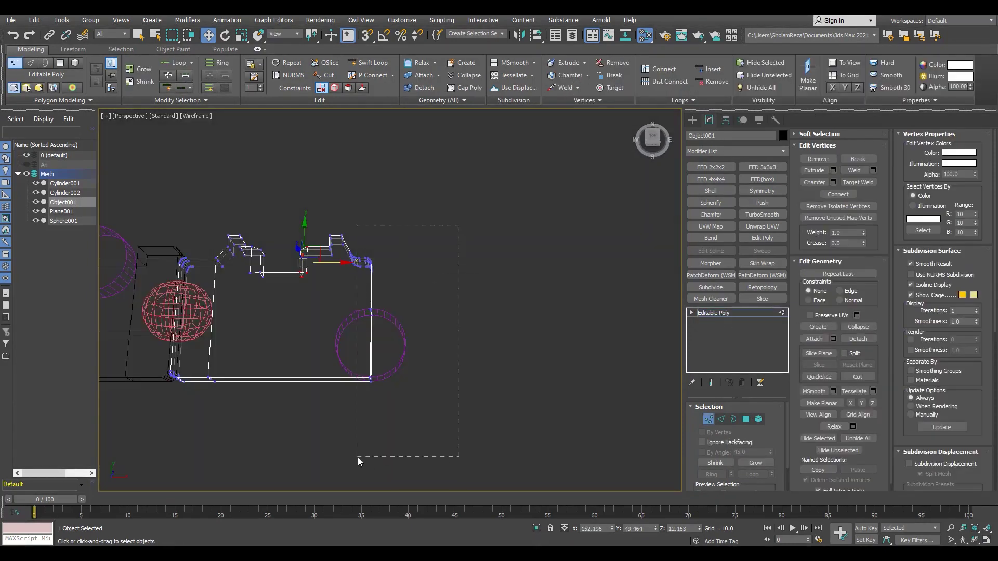
- Exit vertex editing, check the right round end piece, and review the model from an angle
{"action": "left_click", "coordinate": [719, 313]}
{"action": "left_click", "coordinate": [386, 367]}
{"action": "scroll", "coordinate": [395, 406], "scroll_direction": "down", "scroll_amount": 3}
{"action": "left_click", "coordinate": [395, 437]}
{"action": "mouse_move", "coordinate": [395, 364]}
{"action": "middle_mouse_down", "text": "alt"}
{"action": "mouse_move", "coordinate": [397, 330]}
{"action": "mouse_move", "coordinate": [339, 352]}
{"action": "mouse_move", "coordinate": [364, 338]}
{"action": "middle_mouse_up", "text": "alt"}
{"action": "scroll", "coordinate": [397, 330], "scroll_direction": "up", "scroll_amount": 2}
- Examine the round end piece's circle in an enlarged wireframe Top view
{"action": "left_click", "coordinate": [223, 379]}
{"action": "key", "text": "alt+w"}
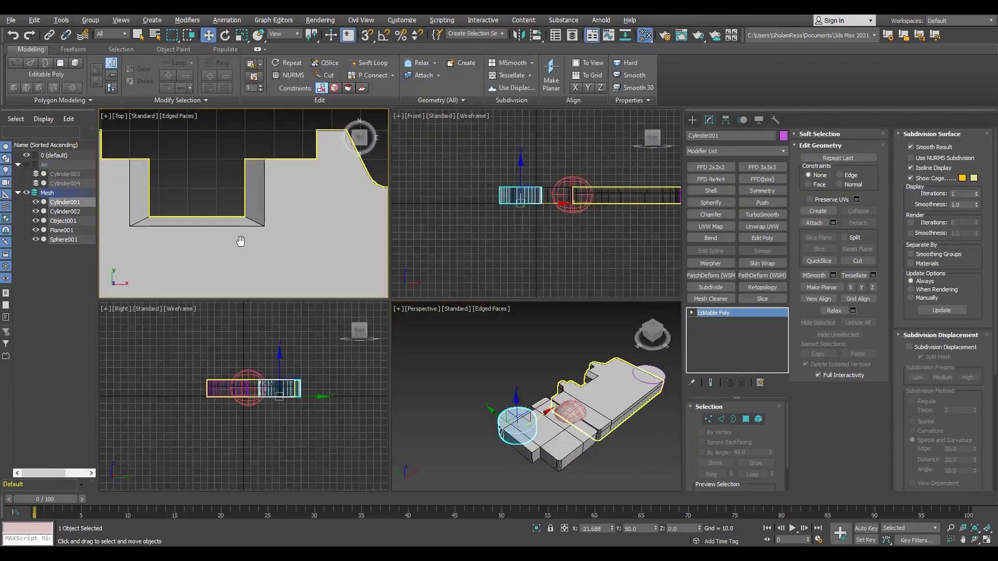
{"action": "key", "text": "alt+w"}
{"action": "key", "text": "F3"}
{"action": "key", "text": "1"}
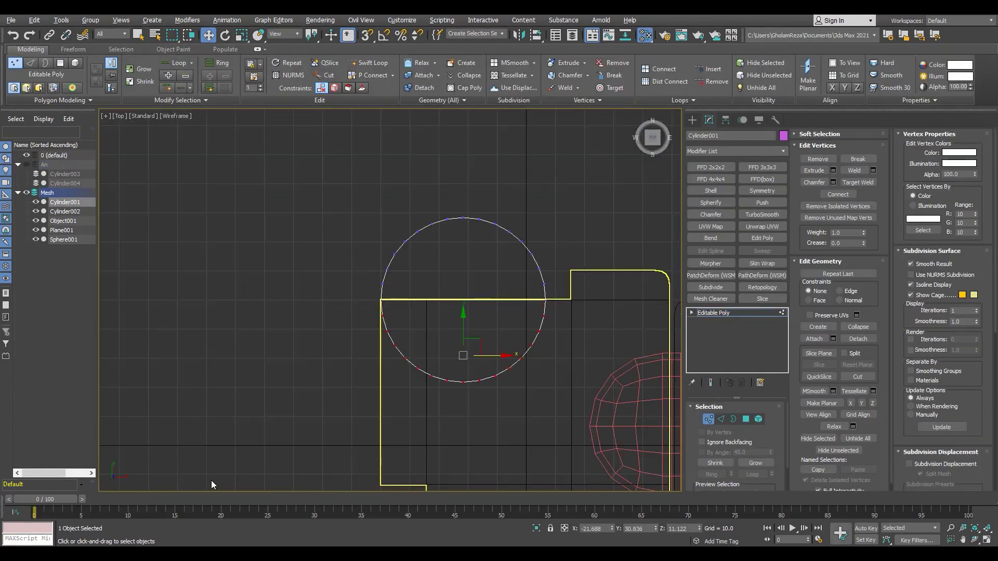
{"action": "scroll", "coordinate": [292, 249], "scroll_direction": "down", "scroll_amount": 3}
{"action": "middle_click_drag", "start_coordinate": [292, 249], "coordinate": [468, 275]}
{"action": "scroll", "coordinate": [452, 268], "scroll_direction": "up", "scroll_amount": 4}
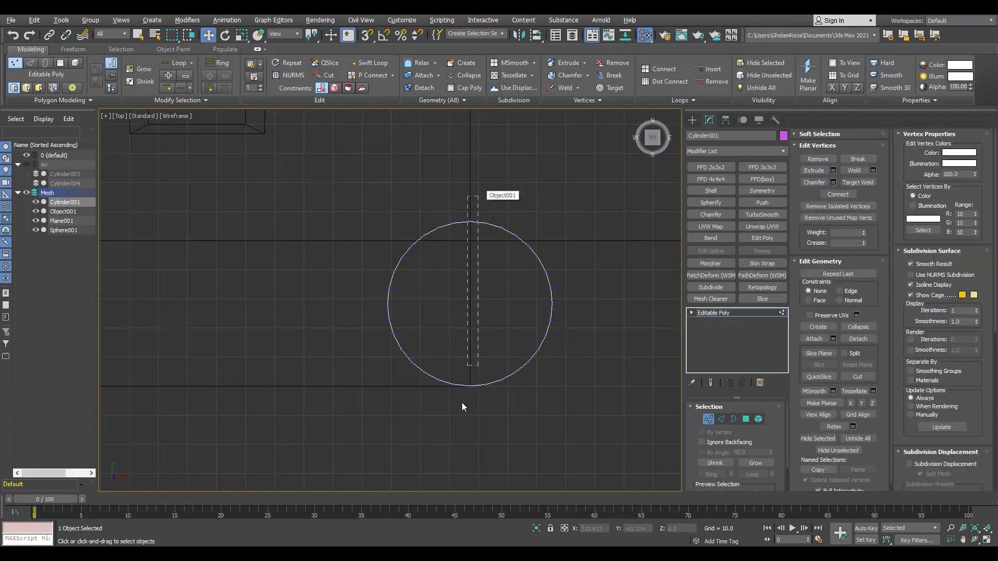
{"action": "left_click_drag", "start_coordinate": [347, 145], "coordinate": [348, 145]}
{"action": "key", "text": "alt+w"}
{"action": "key", "text": "alt+w"}
{"action": "mouse_move", "coordinate": [473, 356]}
{"action": "middle_mouse_down", "text": "alt"}
{"action": "mouse_move", "coordinate": [529, 310]}
{"action": "mouse_move", "coordinate": [468, 292]}
{"action": "middle_mouse_up", "text": "alt"}
{"action": "key", "text": "1"}
- Attach the round end cylinder Cylinder002 to the base plate
{"action": "left_click", "coordinate": [529, 309]}
{"action": "left_click", "coordinate": [423, 75]}
{"action": "left_click", "coordinate": [575, 196]}
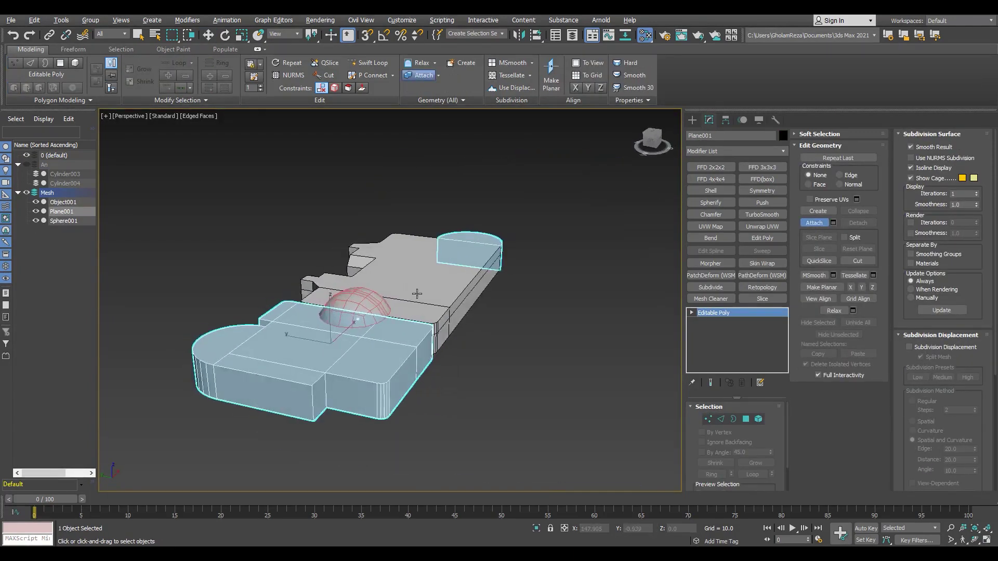
{"action": "middle_click_drag", "start_coordinate": [575, 196], "coordinate": [386, 308], "text": "alt"}
{"action": "left_click", "coordinate": [567, 290]}
- Detach an element as a clone, creating Object002, then select the left base plate
{"action": "key", "text": "5"}
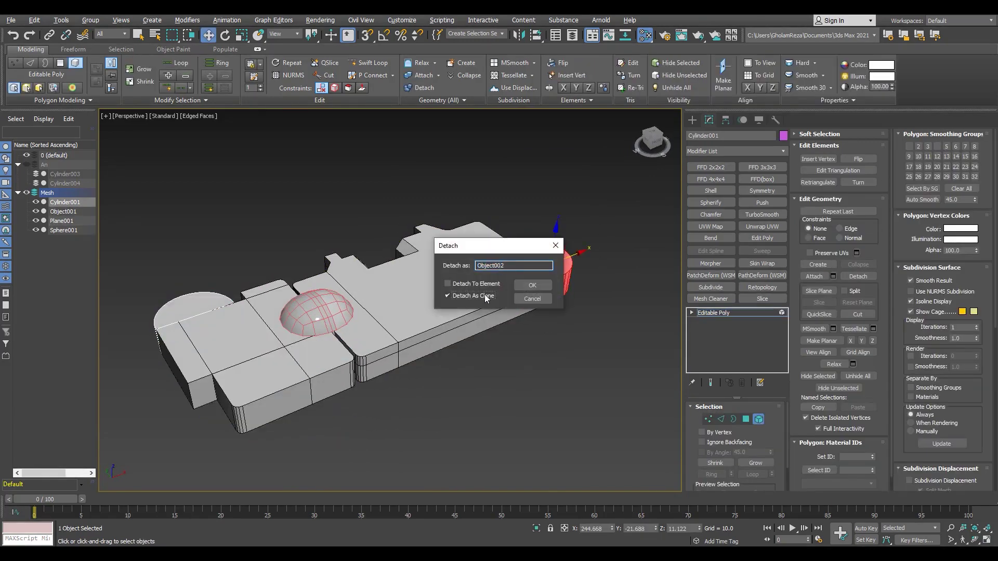
{"action": "left_click", "coordinate": [716, 315]}
{"action": "left_click", "coordinate": [567, 307]}
{"action": "right_click", "coordinate": [567, 312]}
{"action": "left_click", "coordinate": [569, 309]}
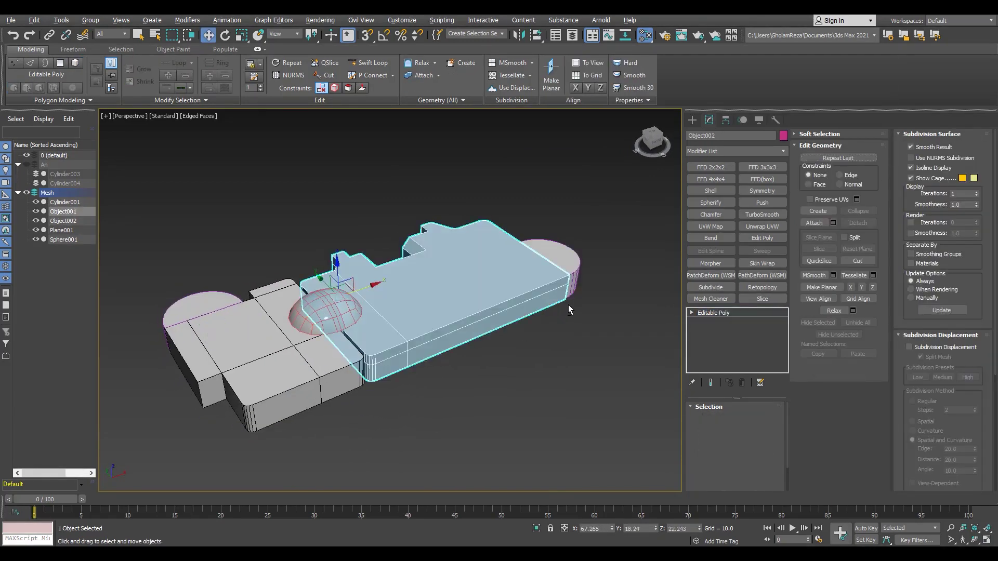
{"action": "middle_click_drag", "start_coordinate": [578, 337], "coordinate": [468, 312], "text": "alt"}
{"action": "left_click", "coordinate": [416, 322]}
{"action": "key", "text": "F3"}
- Inspect the seam edge where the left round end meets the plate in Top view
{"action": "key", "text": "4"}
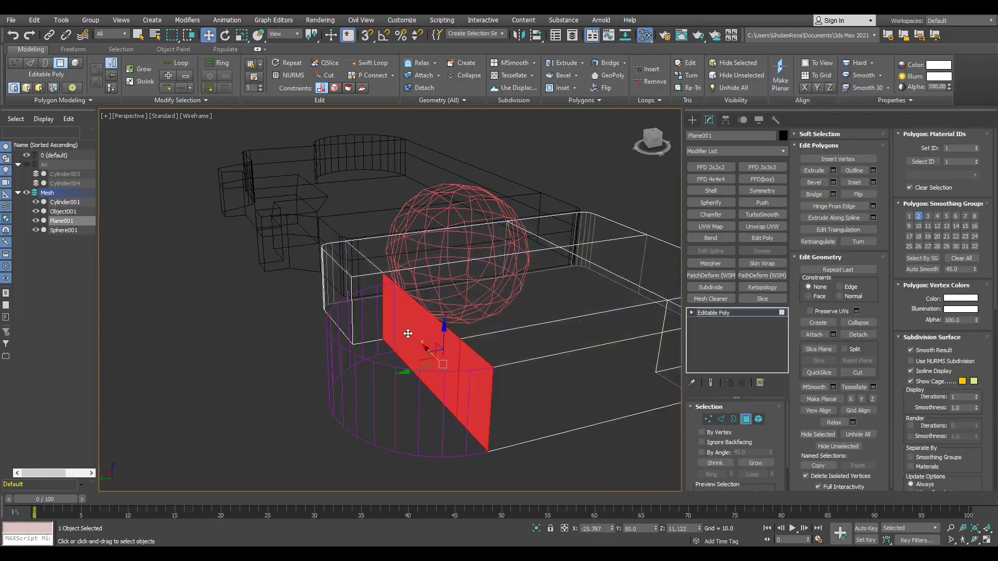
{"action": "scroll", "coordinate": [280, 312], "scroll_direction": "up", "scroll_amount": 3}
{"action": "key", "text": "alt+w"}
{"action": "key", "text": "F3"}
{"action": "key", "text": "alt+w"}
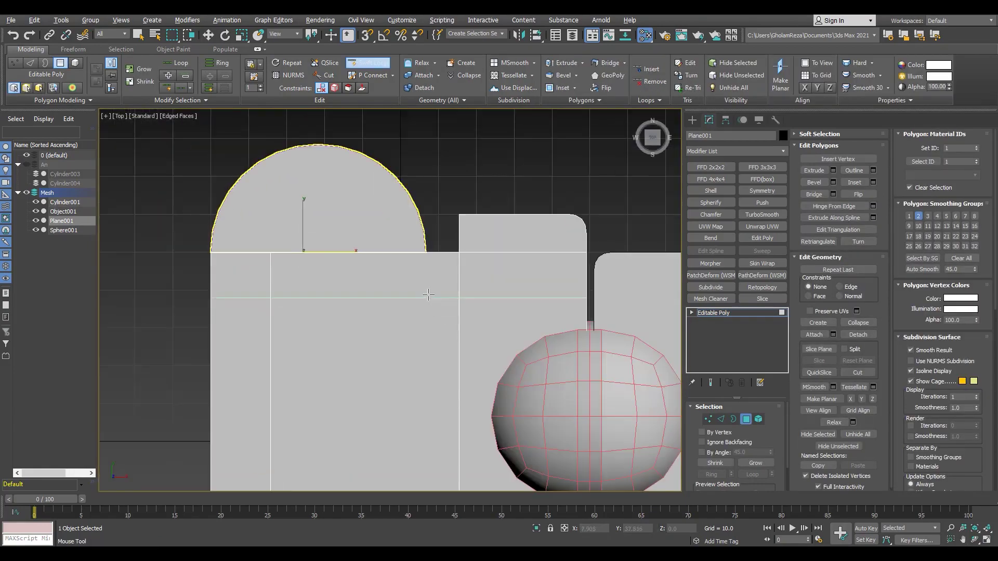
{"action": "middle_click_drag", "start_coordinate": [412, 373], "coordinate": [412, 305]}
{"action": "key", "text": "2"}
{"action": "scroll", "coordinate": [408, 167], "scroll_direction": "down", "scroll_amount": 2}
{"action": "left_click", "coordinate": [422, 247]}
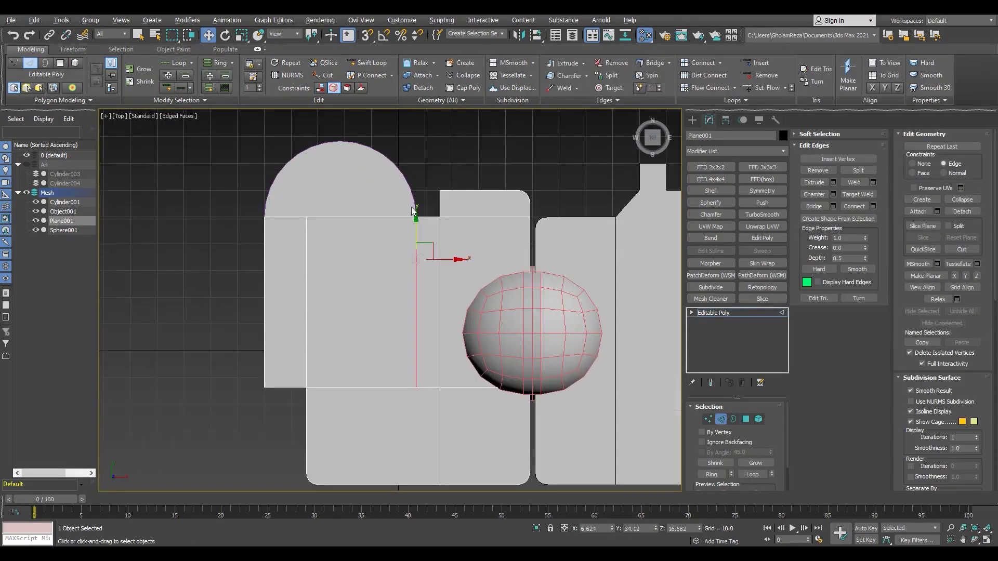
- Attach Cylinder001 to Plane001, joining the left round end onto the plate
{"action": "key", "text": "p"}
{"action": "key", "text": "F3"}
{"action": "key", "text": "4"}
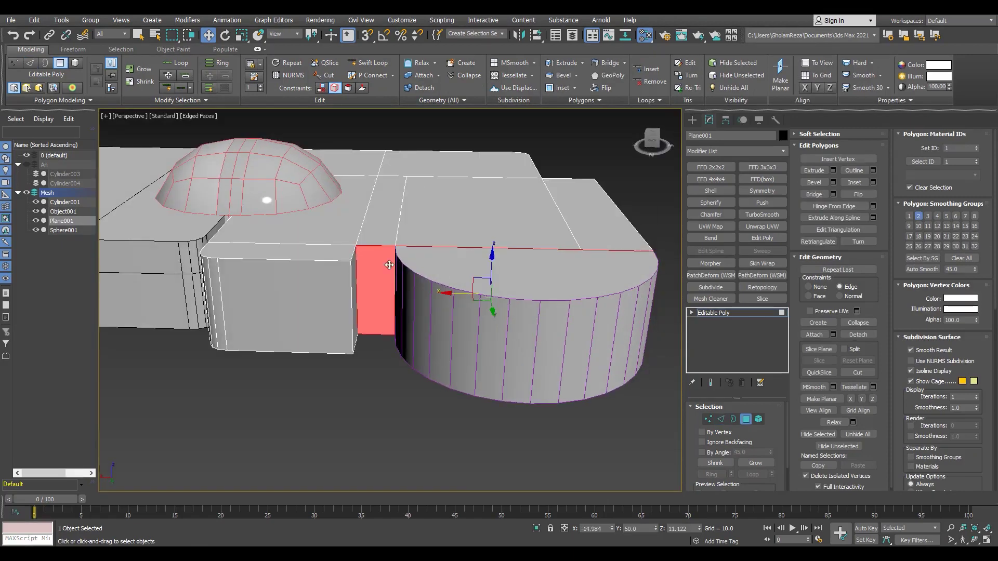
{"action": "key", "text": "F3"}
{"action": "key", "text": "F3"}
{"action": "left_click", "coordinate": [761, 314]}
- Check the joined round end at vertex, border and polygon levels
{"action": "middle_click_drag", "start_coordinate": [562, 348], "coordinate": [422, 366], "text": "alt"}
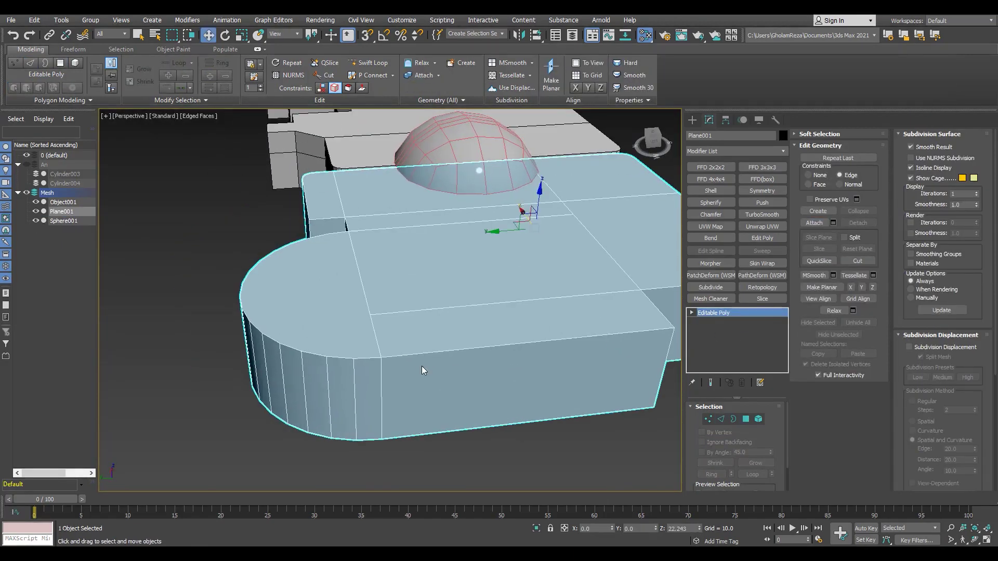
{"action": "key", "text": "2"}
{"action": "key", "text": "1"}
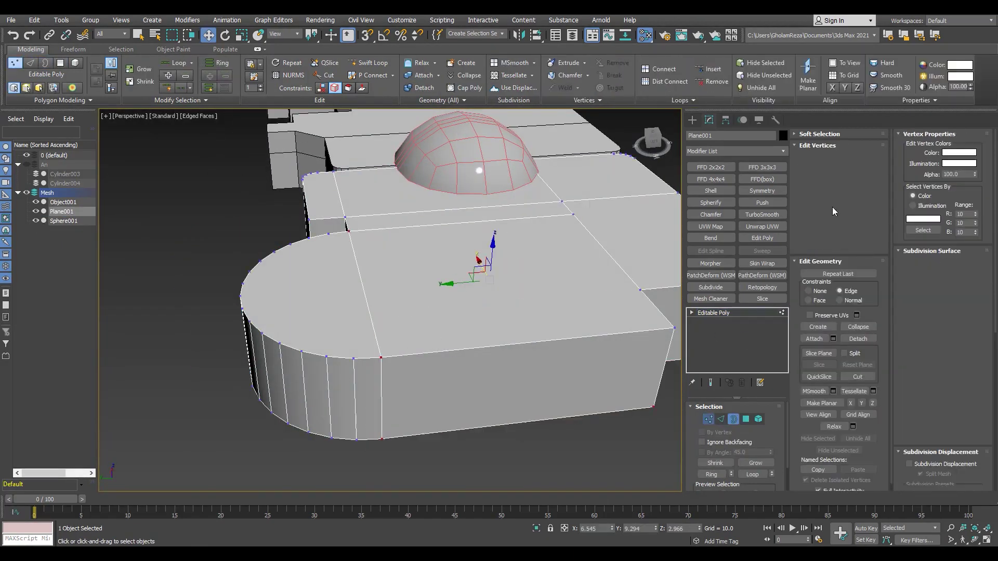
{"action": "mouse_move", "coordinate": [639, 258]}
{"action": "middle_mouse_down", "text": "alt"}
{"action": "mouse_move", "coordinate": [343, 296]}
{"action": "mouse_move", "coordinate": [519, 187]}
{"action": "mouse_move", "coordinate": [231, 302]}
{"action": "mouse_move", "coordinate": [223, 372]}
{"action": "mouse_move", "coordinate": [517, 256]}
{"action": "mouse_move", "coordinate": [336, 294]}
{"action": "middle_mouse_up", "text": "alt"}
{"action": "key", "text": "4"}
{"action": "key", "text": "4"}
- Weld the overlapping seam vertices on Object001
{"action": "left_click", "coordinate": [329, 292]}
{"action": "key", "text": "2"}
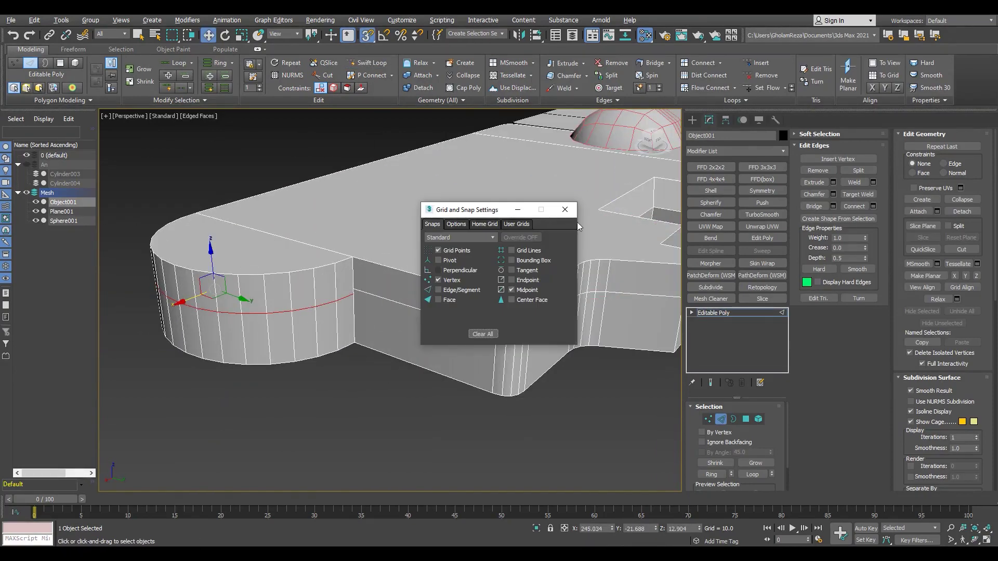
{"action": "scroll", "coordinate": [348, 289], "scroll_direction": "up", "scroll_amount": 2}
{"action": "key", "text": "1"}
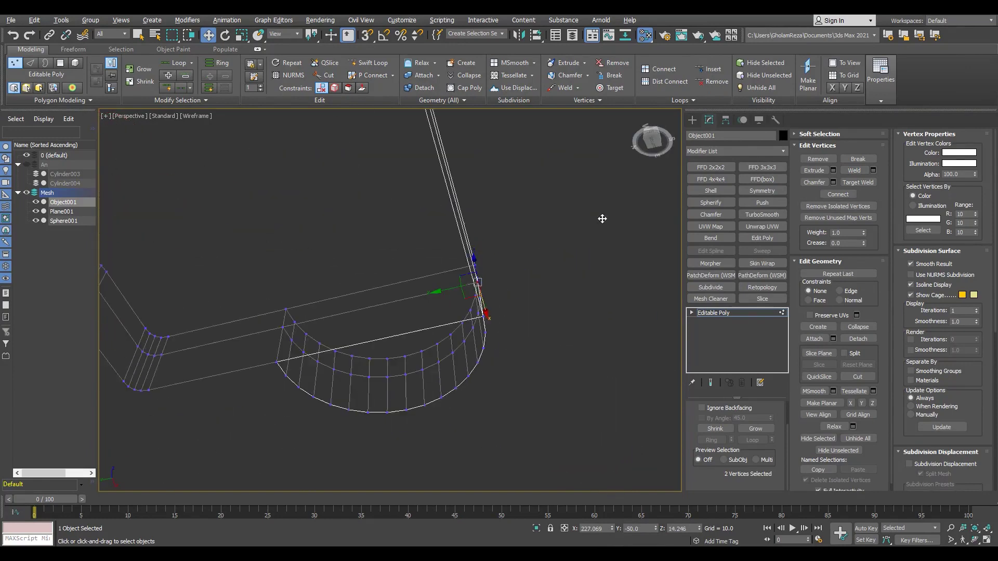
{"action": "key", "text": "F3"}
{"action": "key", "text": "4"}
{"action": "left_click", "coordinate": [373, 308]}
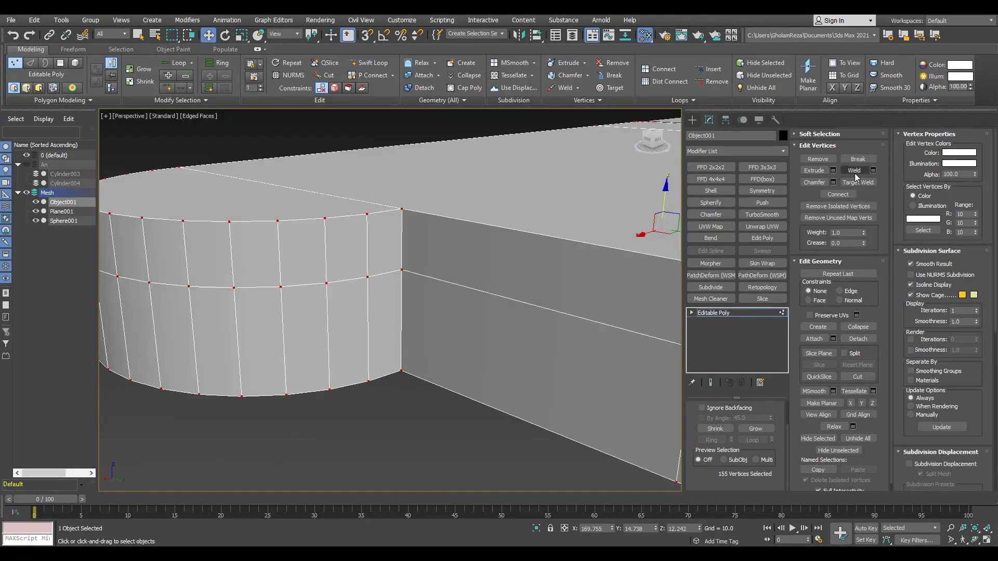
{"action": "left_click", "coordinate": [855, 173]}
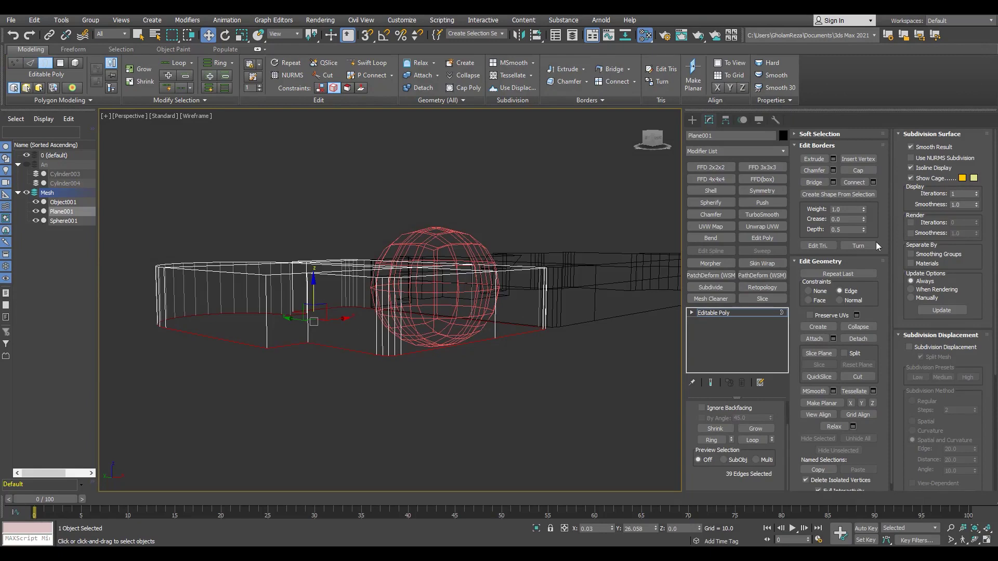
- Check the base's open border edges after welding
{"action": "left_click", "coordinate": [808, 290]}
{"action": "key", "text": "F3"}
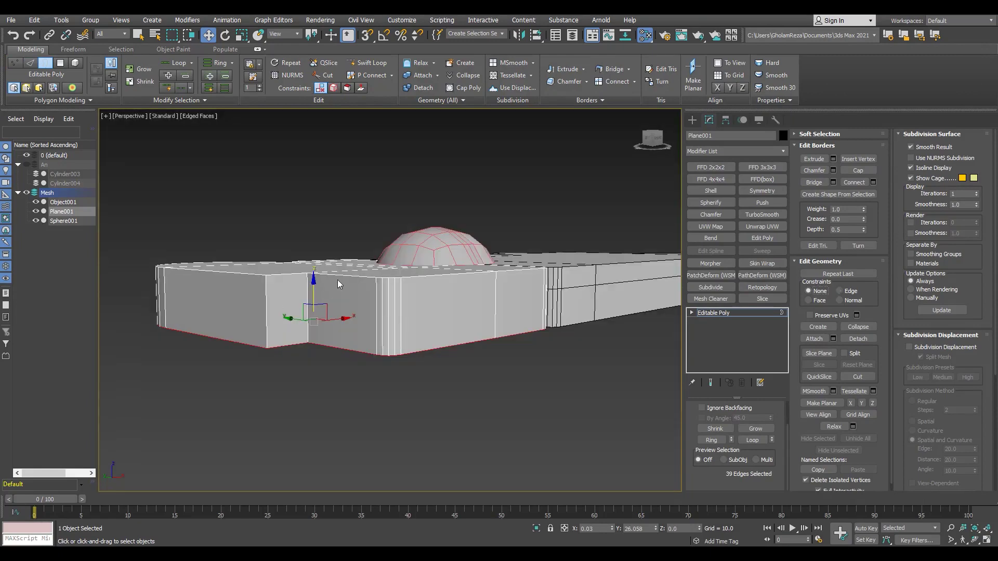
{"action": "key", "text": "2"}
{"action": "mouse_move", "coordinate": [323, 304]}
{"action": "middle_mouse_down", "text": "alt"}
{"action": "mouse_move", "coordinate": [355, 345]}
{"action": "mouse_move", "coordinate": [547, 330]}
{"action": "middle_mouse_up", "text": "alt"}
{"action": "left_click", "coordinate": [474, 277]}
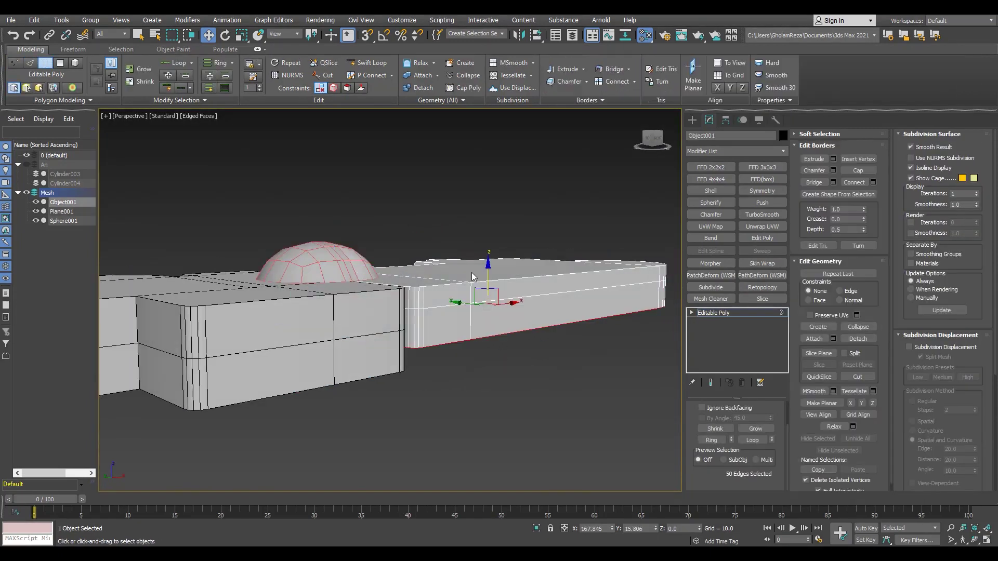
{"action": "mouse_move", "coordinate": [403, 367]}
{"action": "middle_mouse_down", "text": "alt"}
{"action": "mouse_move", "coordinate": [303, 312]}
{"action": "mouse_move", "coordinate": [333, 341]}
{"action": "mouse_move", "coordinate": [420, 321]}
{"action": "middle_mouse_up", "text": "alt"}
{"action": "scroll", "coordinate": [332, 341], "scroll_direction": "down", "scroll_amount": 4}
- Draw thin 32-sided Cylinder005 (radius 14.298) at the left plate's lower edge in Top view
{"action": "key", "text": "alt+w"}
{"action": "key", "text": "alt+w"}
{"action": "key", "text": "3"}
{"action": "key", "text": "alt+w"}
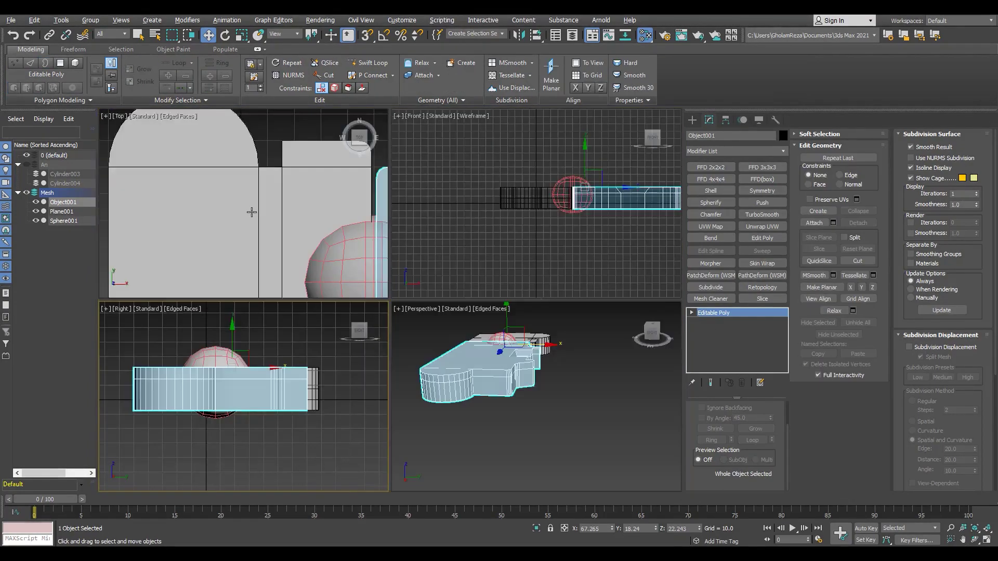
{"action": "key", "text": "alt+w"}
{"action": "scroll", "coordinate": [296, 234], "scroll_direction": "up", "scroll_amount": 2}
{"action": "left_click", "coordinate": [692, 119]}
{"action": "left_click", "coordinate": [715, 204]}
{"action": "mouse_move", "coordinate": [315, 352]}
{"action": "left_mouse_down"}
{"action": "mouse_move", "coordinate": [328, 378]}
{"action": "mouse_move", "coordinate": [310, 363]}
{"action": "left_mouse_up"}
- Rotate Cylinder005 onto its side, checking it in the left and perspective views
{"action": "key", "text": "e"}
{"action": "scroll", "coordinate": [298, 358], "scroll_direction": "up", "scroll_amount": 3}
{"action": "key", "text": "alt+w"}
{"action": "key", "text": "alt+w"}
{"action": "key", "text": "l"}
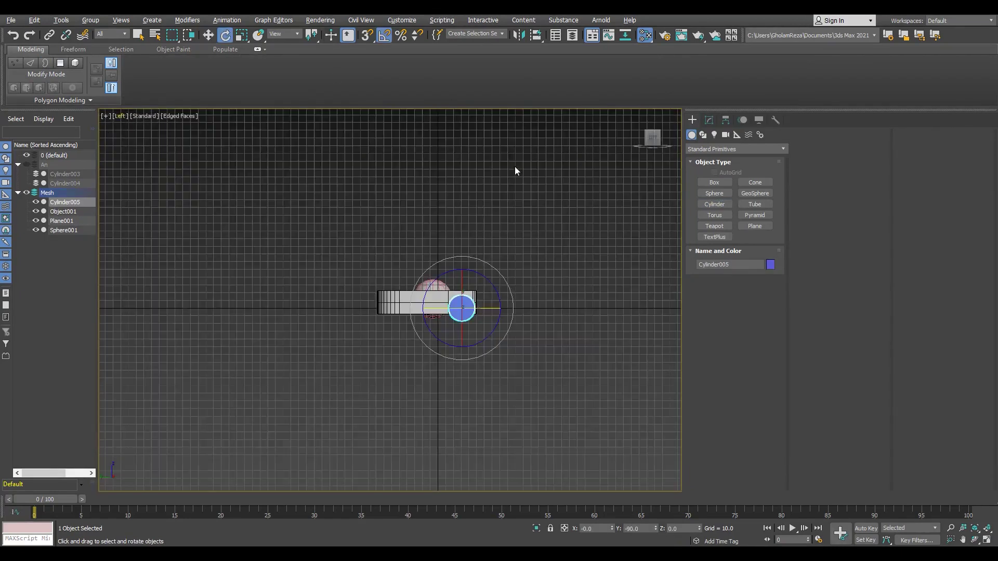
{"action": "scroll", "coordinate": [456, 304], "scroll_direction": "up", "scroll_amount": 8}
{"action": "key", "text": "w"}
{"action": "key", "text": "p"}
{"action": "middle_click_drag", "start_coordinate": [474, 359], "coordinate": [368, 301], "text": "alt"}
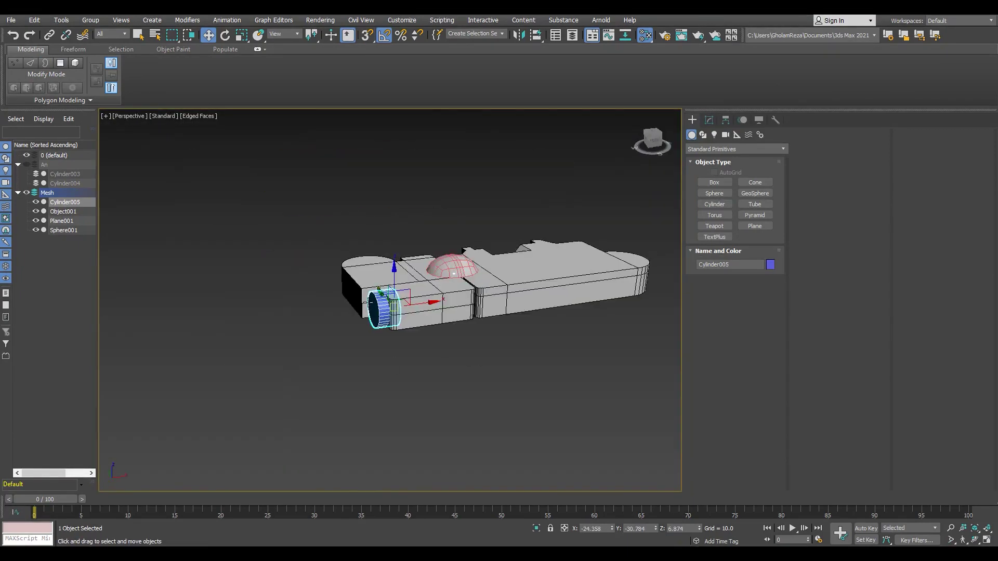
{"action": "scroll", "coordinate": [408, 331], "scroll_direction": "up", "scroll_amount": 5}
- Convert Cylinder005 to editable poly and move it against the base's front side
{"action": "double_click", "coordinate": [415, 311]}
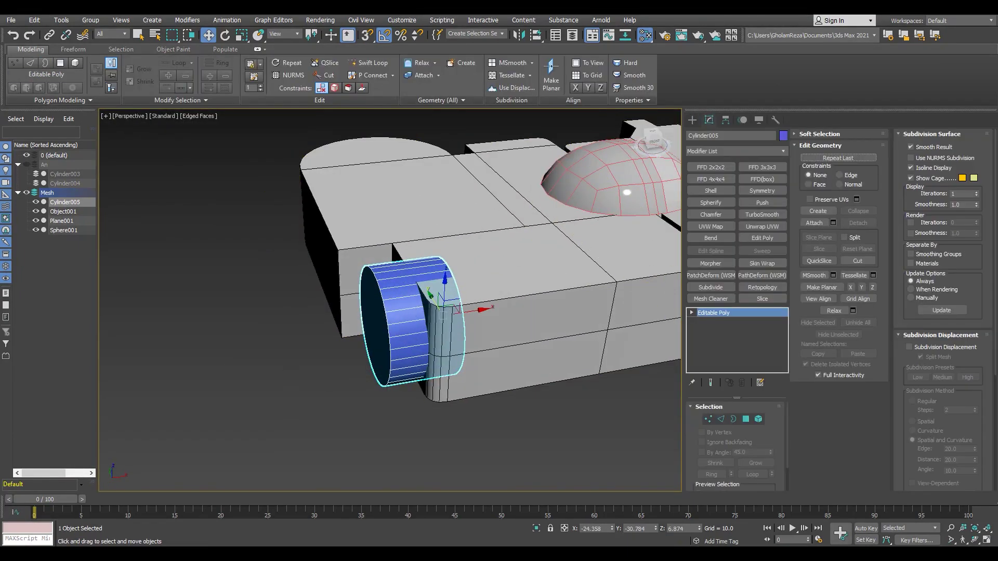
{"action": "scroll", "coordinate": [435, 316], "scroll_direction": "down", "scroll_amount": 2}
{"action": "key", "text": "1"}
{"action": "key", "text": "F3"}
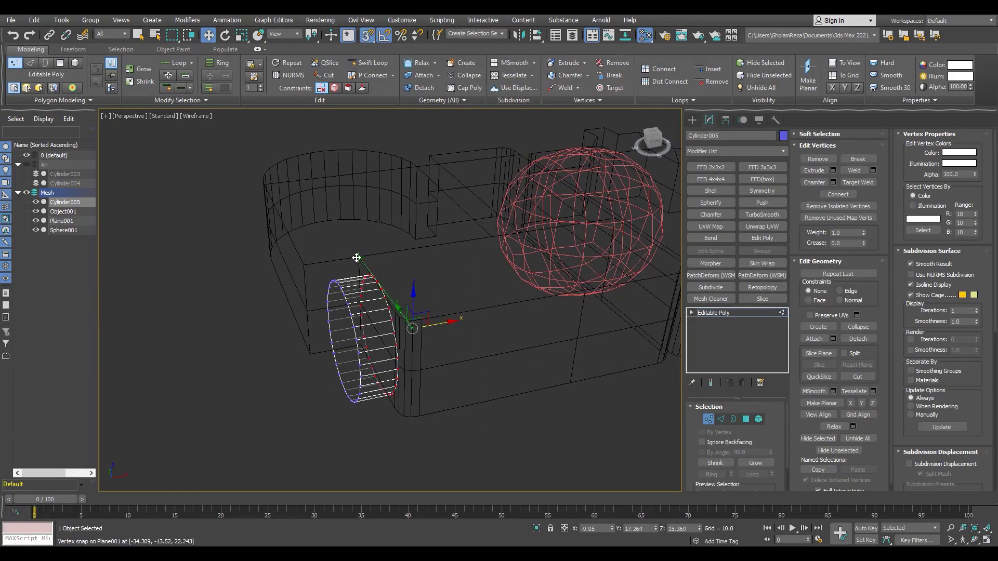
{"action": "key", "text": "F3"}
{"action": "key", "text": "4"}
{"action": "left_click_drag", "start_coordinate": [356, 258], "coordinate": [310, 269]}
{"action": "middle_click_drag", "start_coordinate": [338, 312], "coordinate": [389, 325], "text": "alt"}
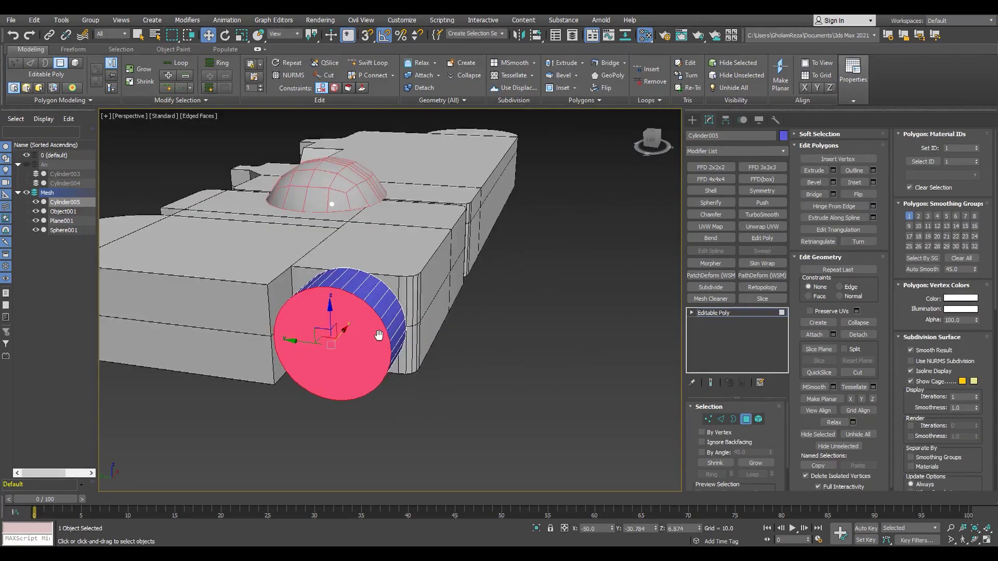
{"action": "key", "text": "4"}
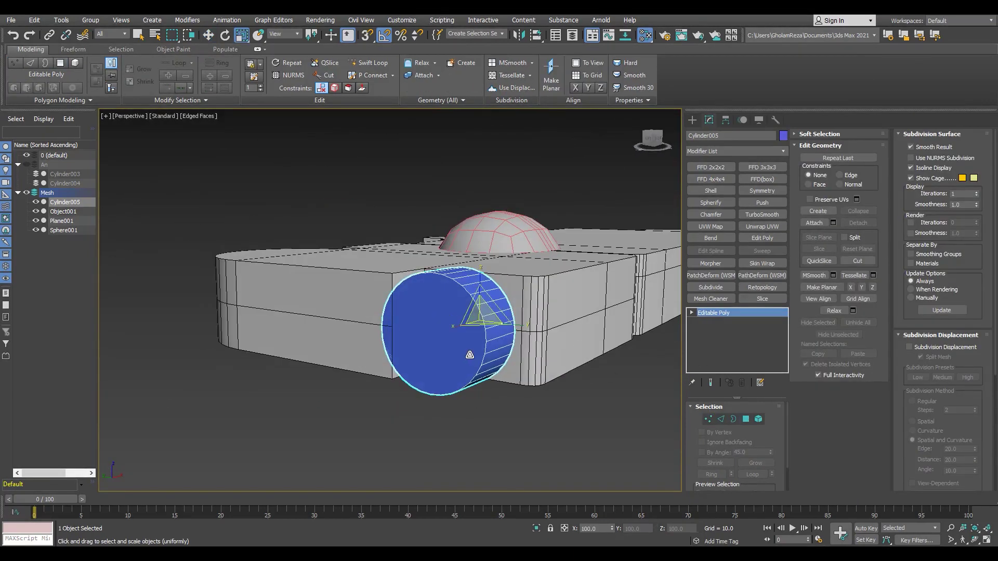
- Adjust Cylinder005's pivot in Hierarchy > Pivot
{"action": "key", "text": "Insert"}
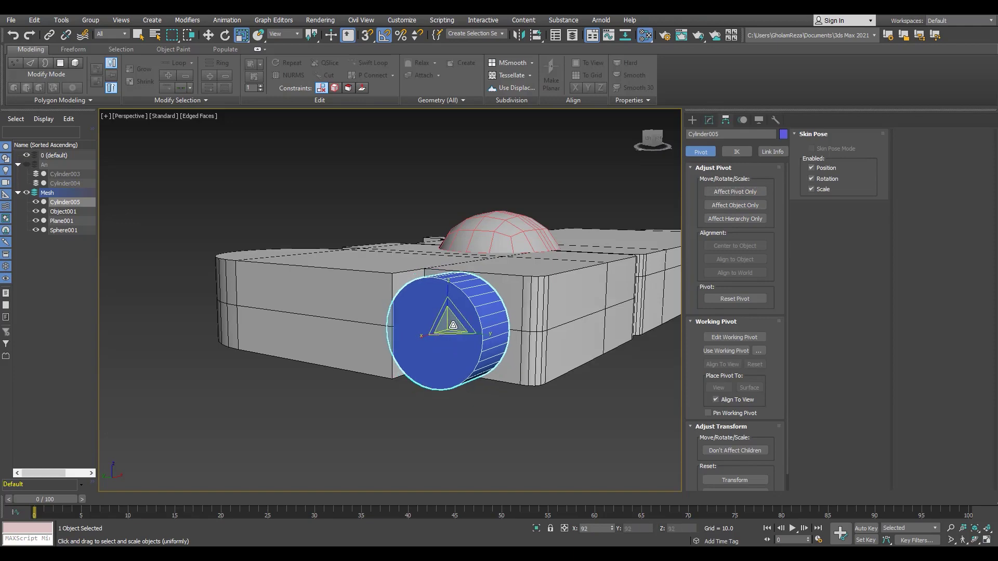
{"action": "scroll", "coordinate": [467, 302], "scroll_direction": "up", "scroll_amount": 5}
{"action": "scroll", "coordinate": [467, 302], "scroll_direction": "up", "scroll_amount": 3}
{"action": "scroll", "coordinate": [428, 366], "scroll_direction": "down", "scroll_amount": 4}
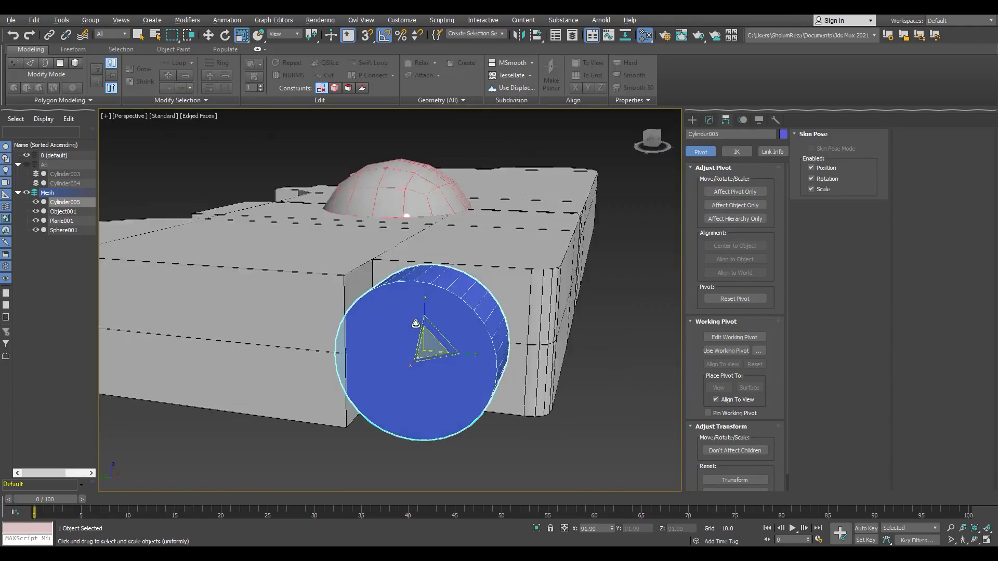
- Select the base Plane001 in Vertex mode with the Move tool active
{"action": "key", "text": "alt+w"}
{"action": "key", "text": "alt+w"}
{"action": "key", "text": "F3"}
{"action": "left_click", "coordinate": [349, 359]}
{"action": "key", "text": "1"}
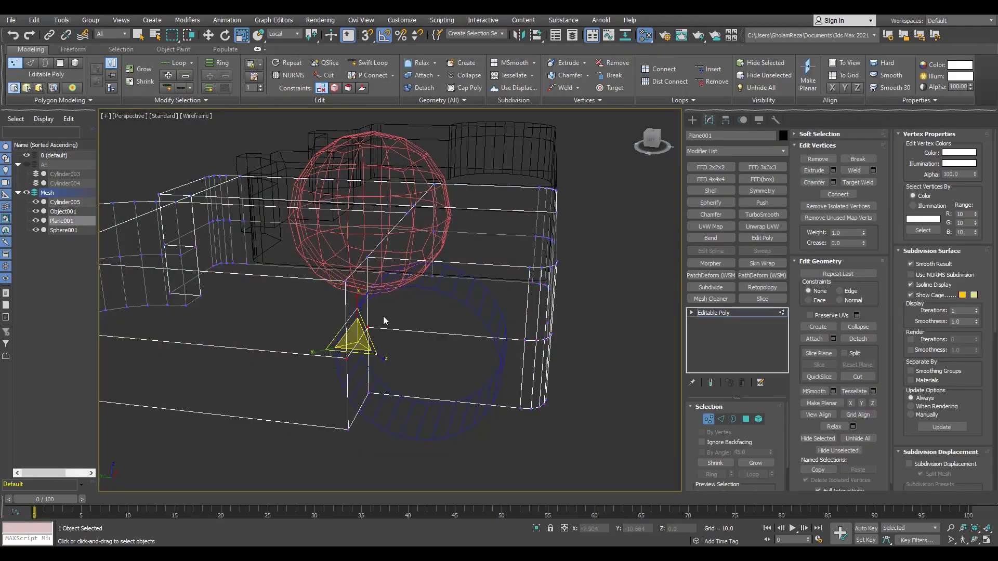
{"action": "key", "text": "F3"}
{"action": "key", "text": "w"}
{"action": "key", "text": "alt+w"}
{"action": "key", "text": "alt+w"}
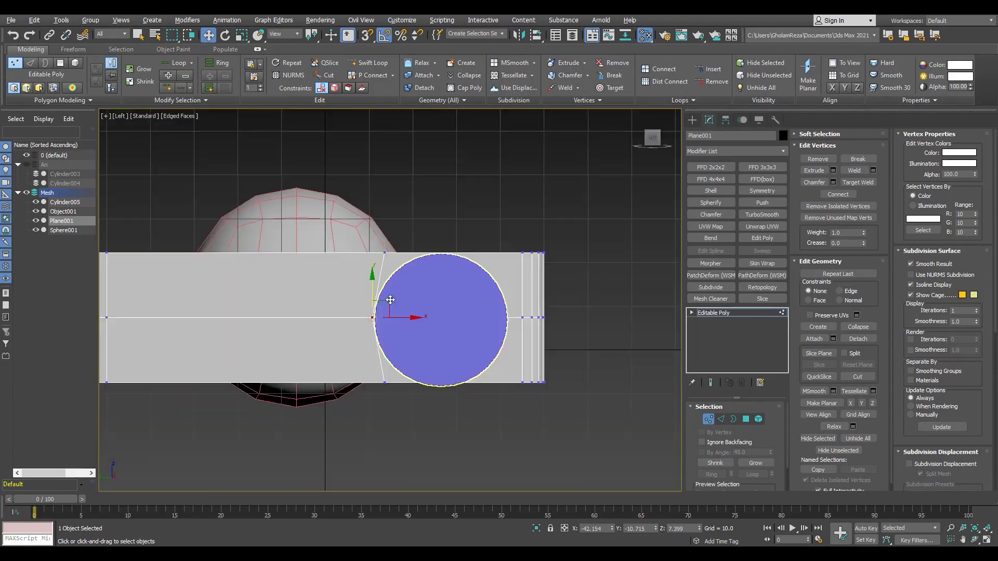
{"action": "scroll", "coordinate": [339, 346], "scroll_direction": "up", "scroll_amount": 5}
{"action": "key", "text": "alt+w"}
{"action": "key", "text": "alt+w"}
- Select the base edges beside the connector cylinder and view them in wireframe
{"action": "mouse_move", "coordinate": [407, 361]}
{"action": "middle_mouse_down", "text": "alt"}
{"action": "mouse_move", "coordinate": [426, 358]}
{"action": "mouse_move", "coordinate": [382, 321]}
{"action": "middle_mouse_up", "text": "alt"}
{"action": "key", "text": "alt+w"}
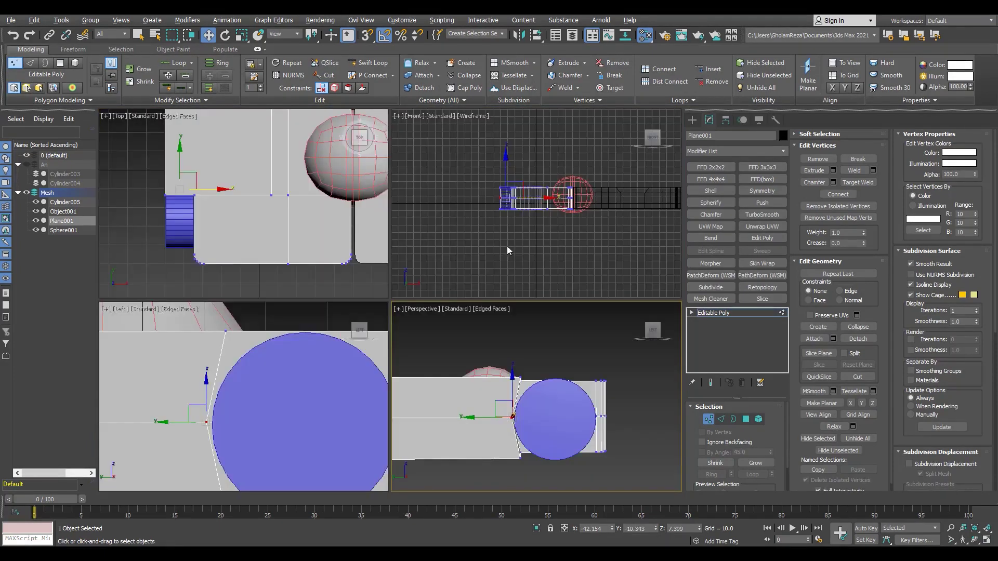
{"action": "left_click", "coordinate": [507, 246]}
{"action": "key", "text": "alt+w"}
{"action": "key", "text": "2"}
{"action": "left_click", "coordinate": [345, 288]}
- Move Plane001's vertices beside the cylinder in the Left view to follow its outline
{"action": "key", "text": "alt+w"}
{"action": "middle_click_drag", "start_coordinate": [421, 385], "coordinate": [338, 358], "text": "alt"}
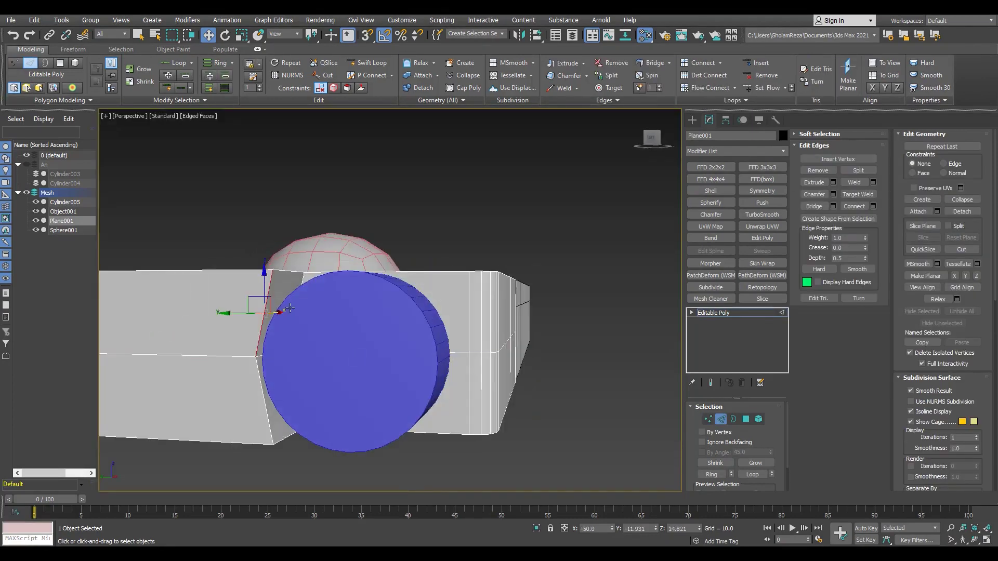
{"action": "key", "text": "F3"}
{"action": "mouse_move", "coordinate": [290, 335]}
{"action": "middle_mouse_down", "text": "alt"}
{"action": "mouse_move", "coordinate": [319, 341]}
{"action": "mouse_move", "coordinate": [270, 415]}
{"action": "mouse_move", "coordinate": [294, 328]}
{"action": "middle_mouse_up", "text": "alt"}
{"action": "key", "text": "1"}
{"action": "key", "text": "alt+w"}
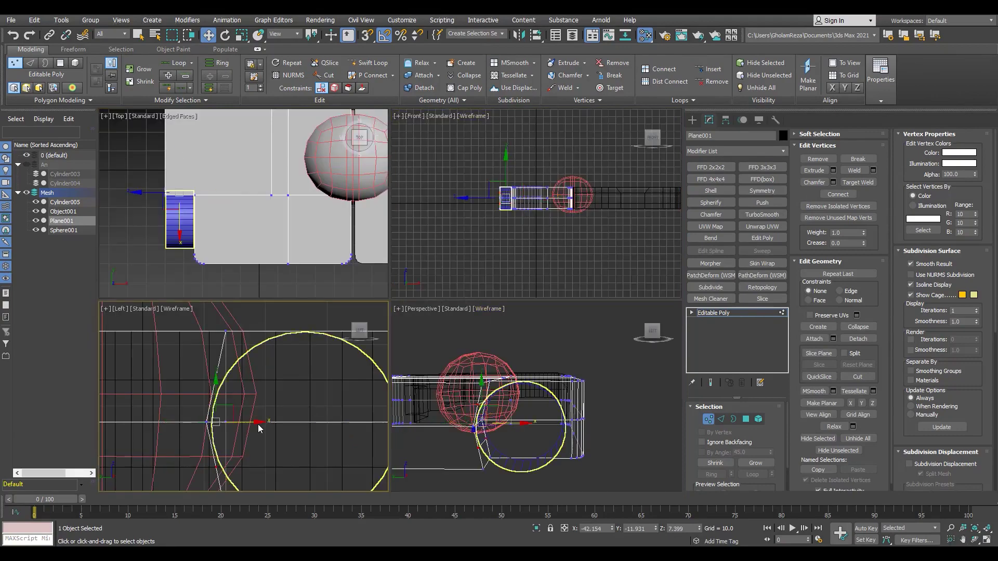
{"action": "key", "text": "alt+w"}
{"action": "scroll", "coordinate": [354, 354], "scroll_direction": "down", "scroll_amount": 5}
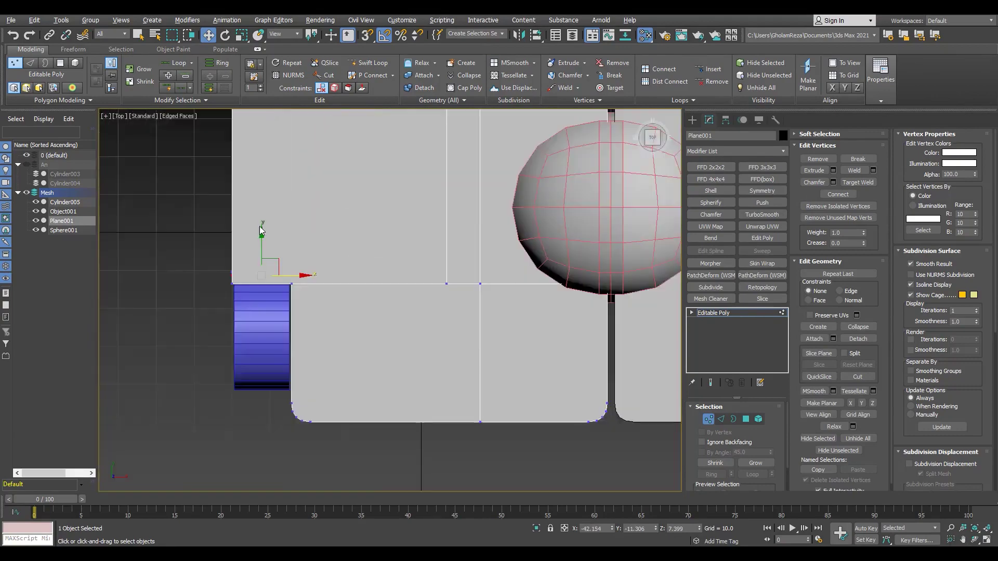
{"action": "key", "text": "p"}
{"action": "scroll", "coordinate": [304, 357], "scroll_direction": "up", "scroll_amount": 4}
{"action": "middle_click_drag", "start_coordinate": [304, 358], "coordinate": [384, 389], "text": "alt"}
{"action": "key", "text": "r"}
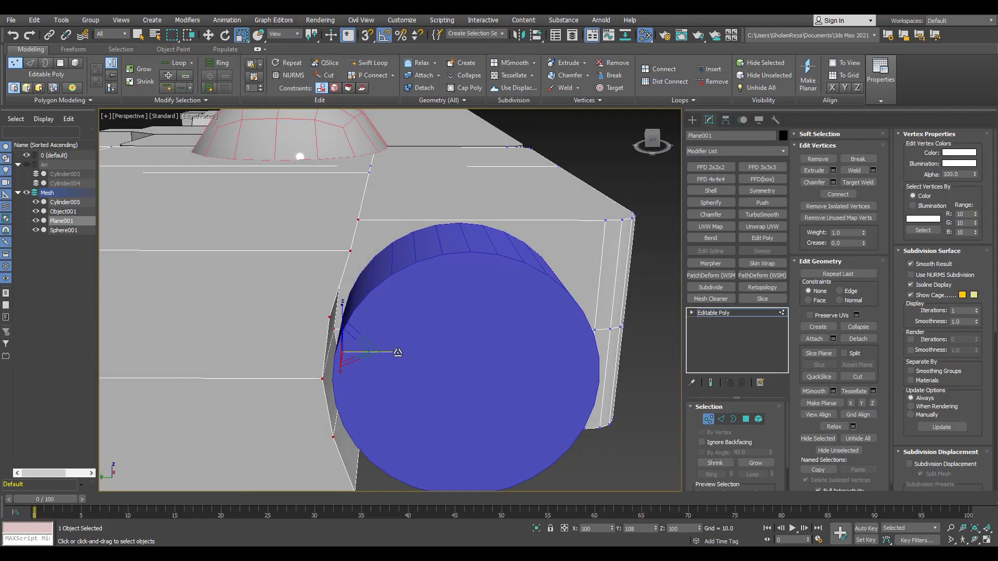
- Scale the side vertices (Local) in the Left and Perspective views so they hug the disc edge
{"action": "key", "text": "l"}
{"action": "scroll", "coordinate": [396, 340], "scroll_direction": "up", "scroll_amount": 3}
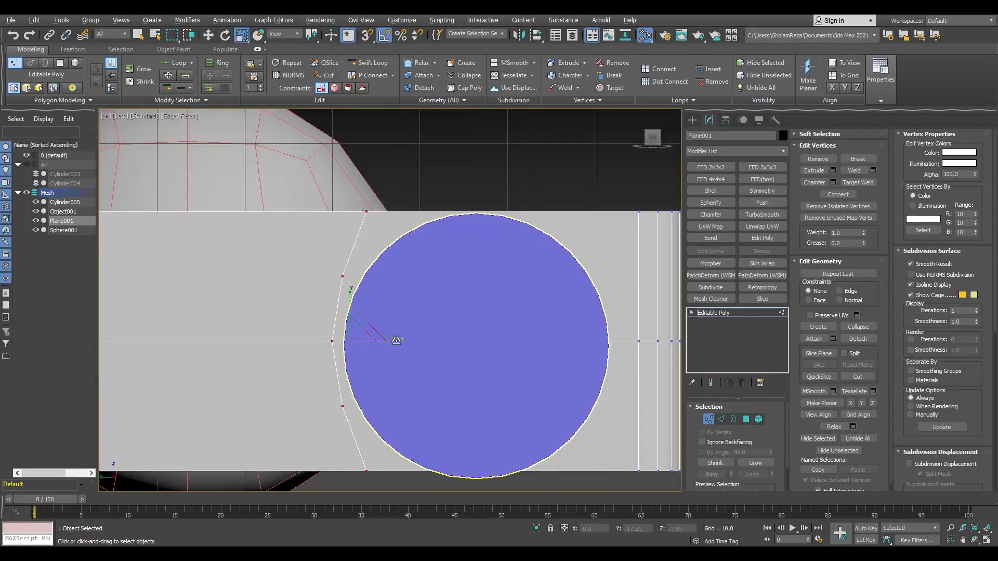
{"action": "key", "text": "alt+w"}
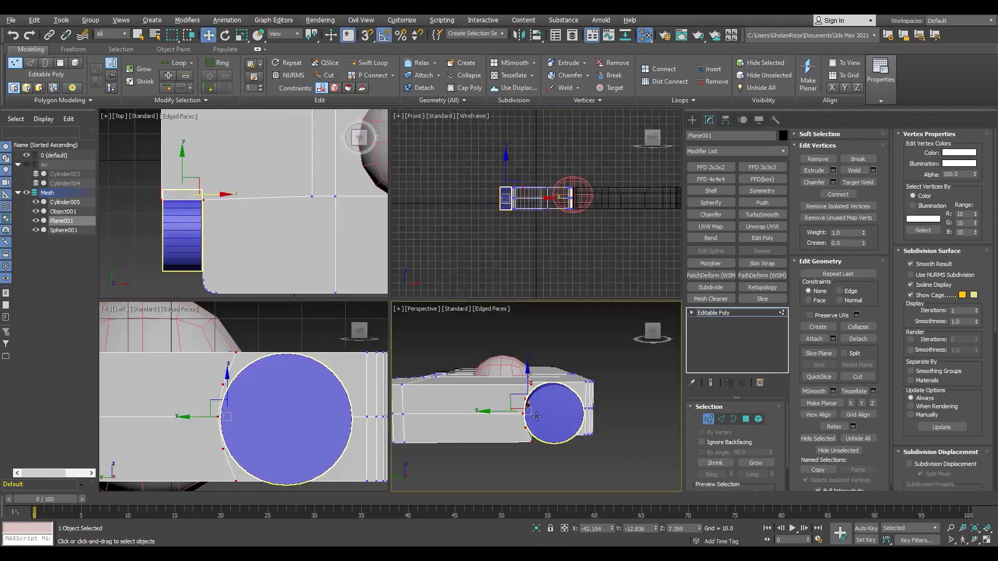
{"action": "key", "text": "alt+w"}
{"action": "middle_click_drag", "start_coordinate": [380, 403], "coordinate": [387, 411], "text": "alt"}
- Adjust Cylinder005's vertices from the Top and Perspective views
{"action": "key", "text": "t"}
{"action": "key", "text": "1"}
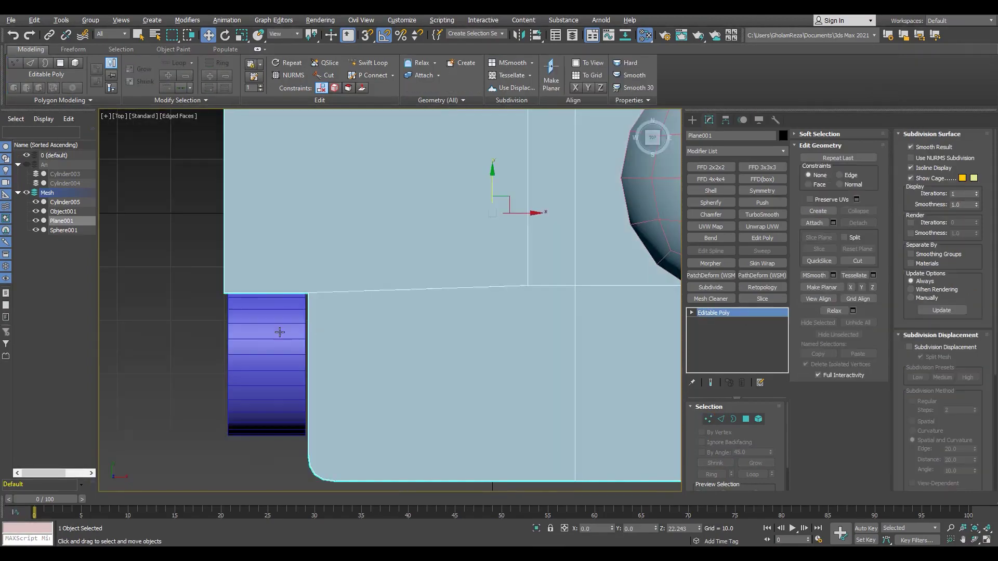
{"action": "key", "text": "1"}
{"action": "key", "text": "F3"}
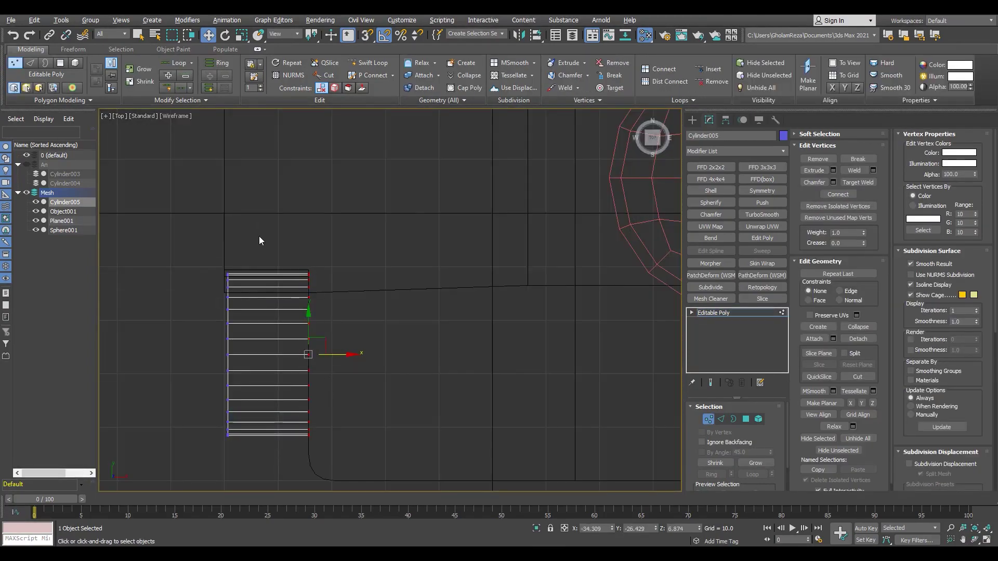
{"action": "key", "text": "F3"}
{"action": "key", "text": "p"}
{"action": "mouse_move", "coordinate": [260, 240]}
{"action": "middle_mouse_down", "text": "alt"}
{"action": "mouse_move", "coordinate": [387, 361]}
{"action": "mouse_move", "coordinate": [362, 367]}
{"action": "mouse_move", "coordinate": [441, 372]}
{"action": "middle_mouse_up", "text": "alt"}
{"action": "scroll", "coordinate": [363, 366], "scroll_direction": "down", "scroll_amount": 5}
{"action": "scroll", "coordinate": [367, 368], "scroll_direction": "up", "scroll_amount": 3}
- Tweak Plane001's corner vertices beside the connector cylinder
{"action": "left_click", "coordinate": [579, 352]}
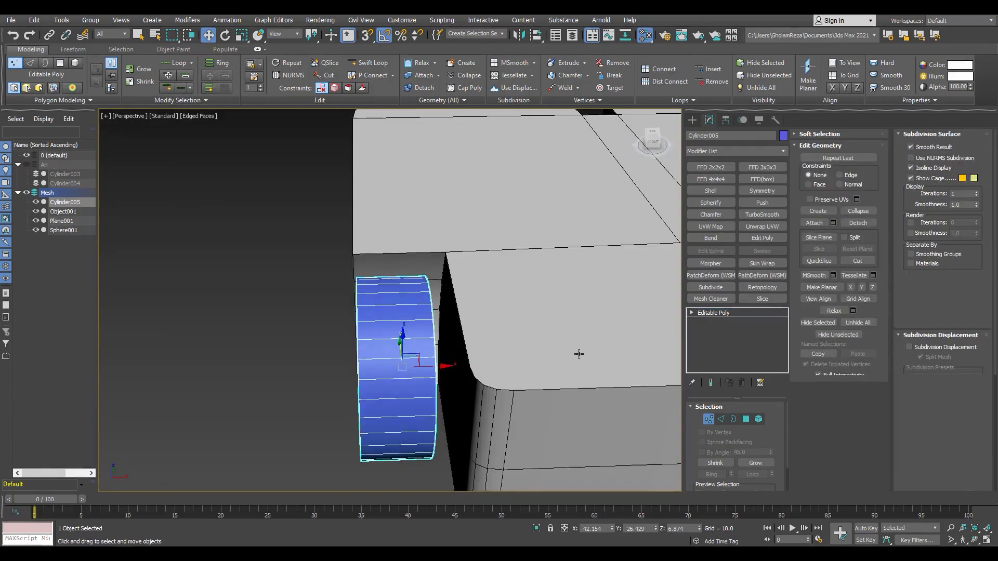
{"action": "key", "text": "F3"}
{"action": "scroll", "coordinate": [372, 347], "scroll_direction": "down", "scroll_amount": 3}
{"action": "key", "text": "F3"}
{"action": "scroll", "coordinate": [395, 338], "scroll_direction": "up", "scroll_amount": 3}
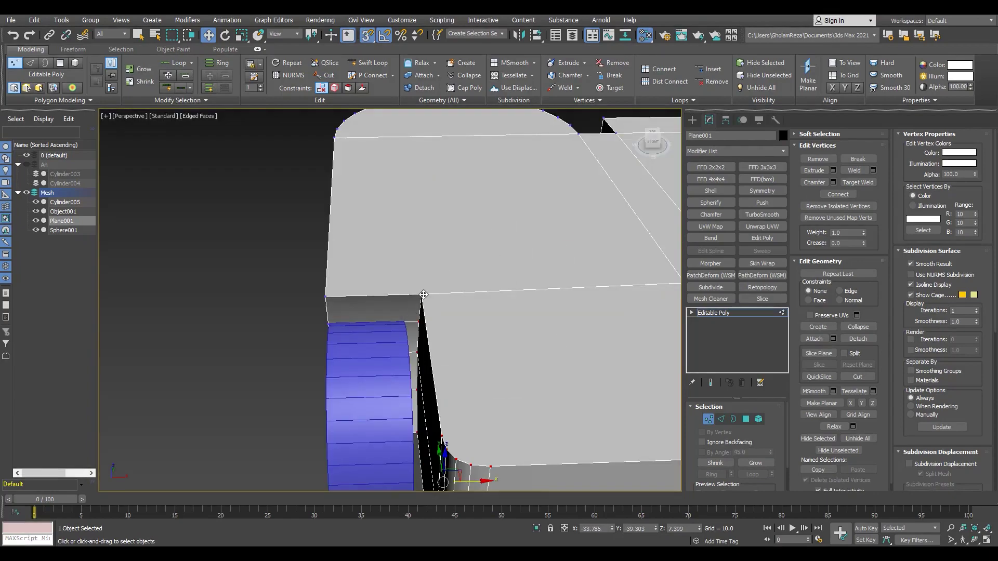
{"action": "scroll", "coordinate": [395, 338], "scroll_direction": "down", "scroll_amount": 3}
{"action": "middle_click_drag", "start_coordinate": [391, 339], "coordinate": [468, 333], "text": "alt"}
- Return Plane001 to object level and select its side edge loop in Edge mode
{"action": "left_click", "coordinate": [713, 313]}
{"action": "mouse_move", "coordinate": [395, 291]}
{"action": "middle_mouse_down", "text": "alt"}
{"action": "mouse_move", "coordinate": [364, 297]}
{"action": "mouse_move", "coordinate": [447, 329]}
{"action": "middle_mouse_up", "text": "alt"}
{"action": "key", "text": "2"}
{"action": "key", "text": "F3"}
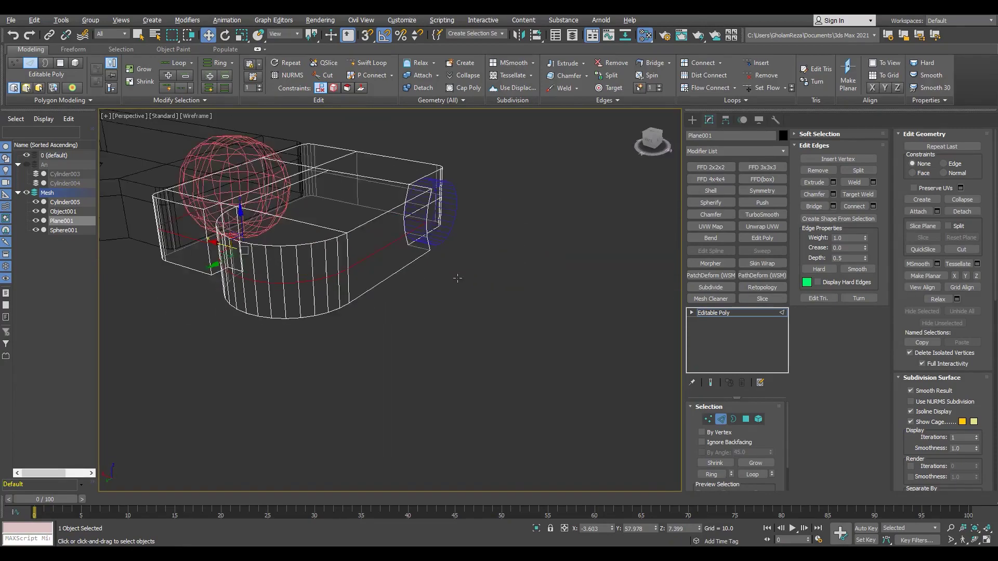
- Chamfer the side edge loop with amount 0.262 and 2 segments, then select Sphere001
{"action": "key", "text": "F3"}
{"action": "scroll", "coordinate": [337, 255], "scroll_direction": "down", "scroll_amount": 3}
{"action": "scroll", "coordinate": [337, 255], "scroll_direction": "up", "scroll_amount": 4}
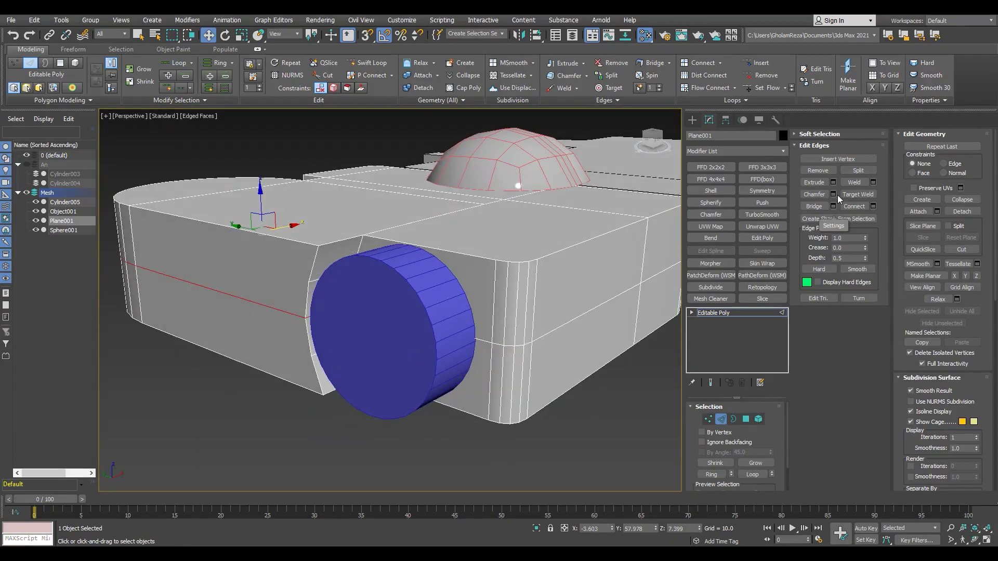
{"action": "scroll", "coordinate": [566, 273], "scroll_direction": "up", "scroll_amount": 2}
{"action": "key", "text": "ctrl+shift+c"}
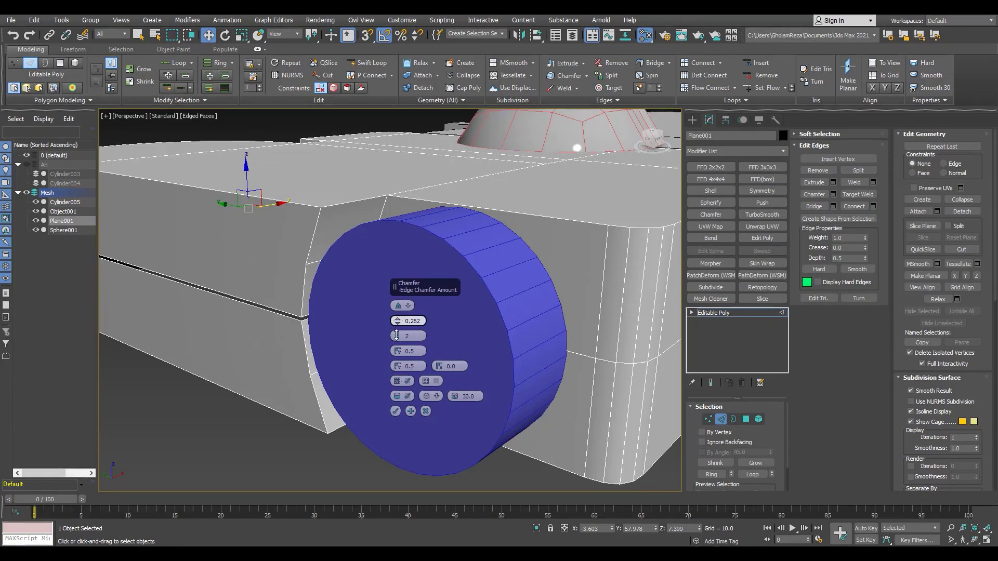
{"action": "key", "text": "shift+z"}
{"action": "key", "text": "shift+z"}
{"action": "key", "text": "shift+z"}
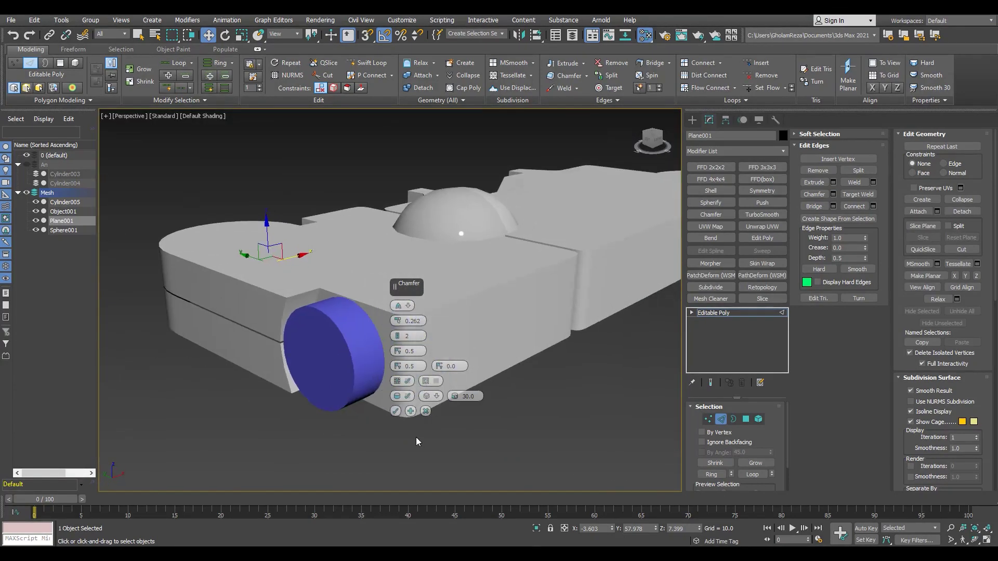
{"action": "key", "text": "2"}
{"action": "key", "text": "shift+z"}
{"action": "left_click", "coordinate": [428, 247]}
- Detach the right half of the dome Sphere001 as Object002
{"action": "key", "text": "z"}
{"action": "key", "text": "2"}
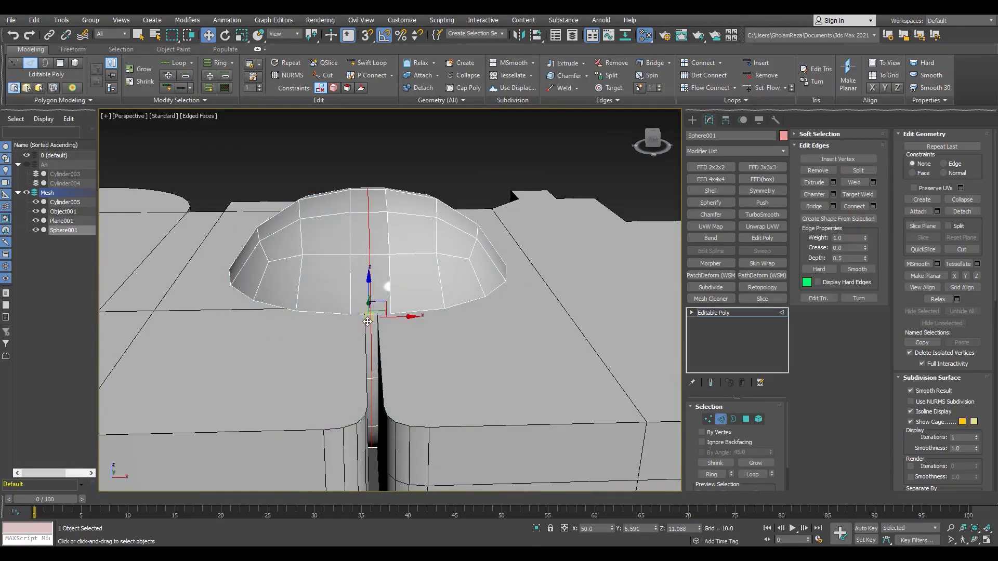
{"action": "right_click", "coordinate": [376, 335]}
{"action": "key", "text": "Escape"}
{"action": "key", "text": "4"}
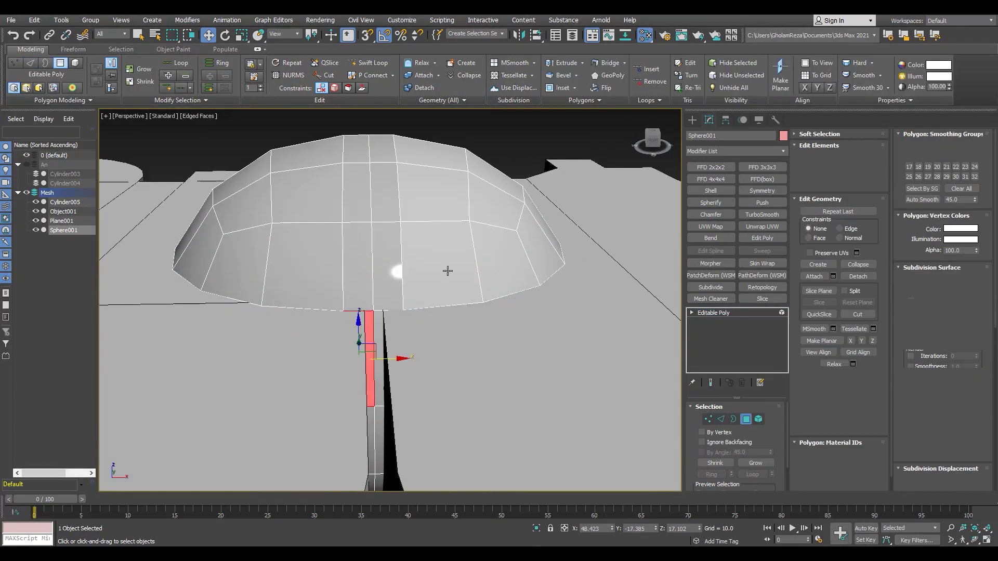
{"action": "right_click", "coordinate": [445, 272]}
{"action": "key", "text": "Return"}
{"action": "key", "text": "3"}
- Tweak the detached half's border, edges and vertices along the split
{"action": "scroll", "coordinate": [426, 295], "scroll_direction": "down", "scroll_amount": 3}
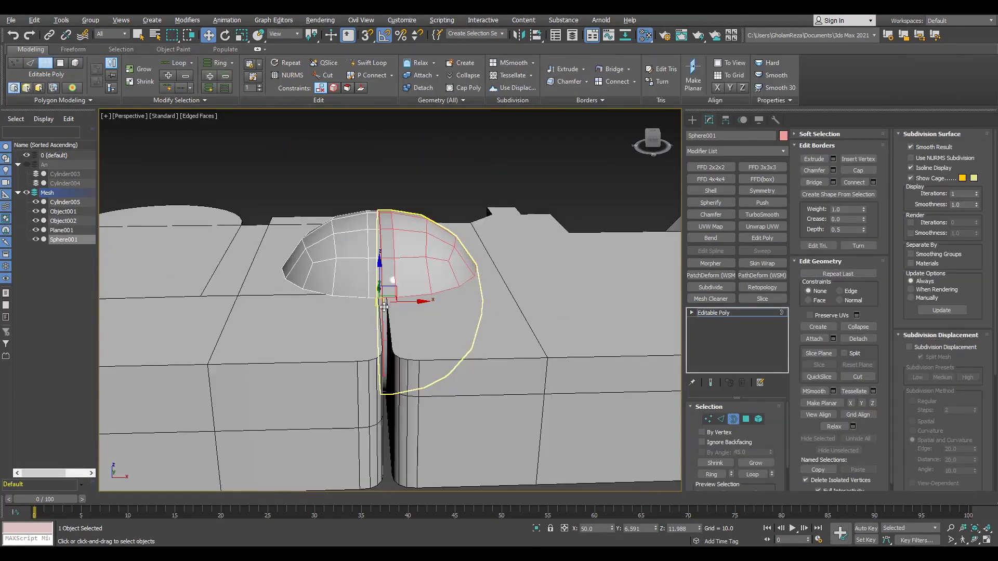
{"action": "key", "text": "6"}
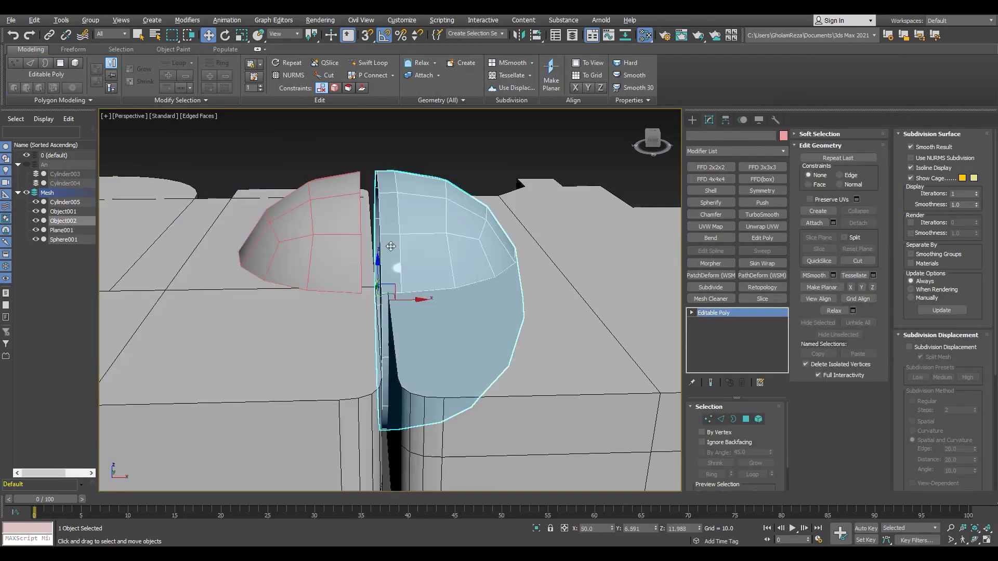
{"action": "scroll", "coordinate": [391, 246], "scroll_direction": "down", "scroll_amount": 3}
{"action": "middle_click_drag", "start_coordinate": [402, 263], "coordinate": [408, 280], "text": "alt"}
{"action": "key", "text": "2"}
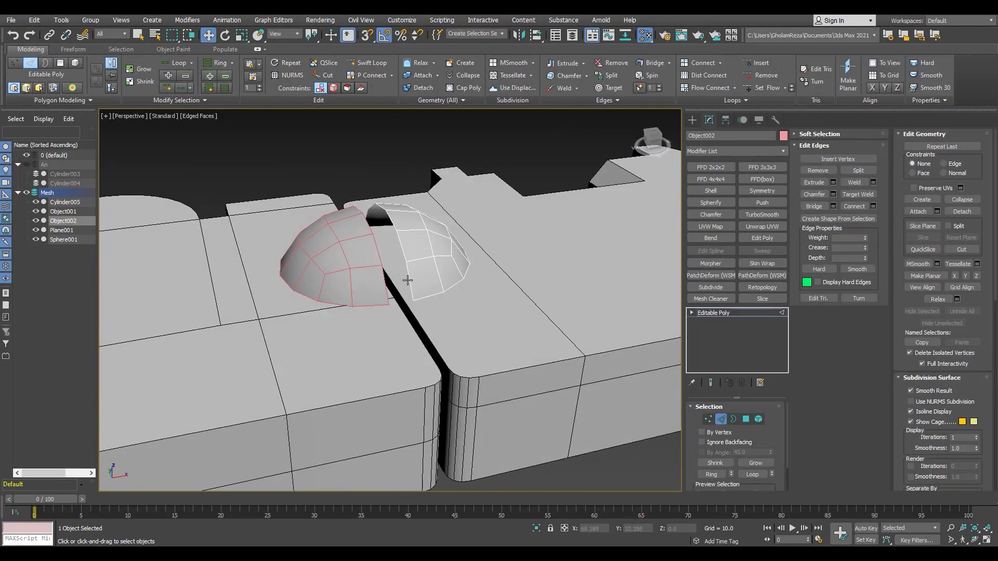
{"action": "scroll", "coordinate": [408, 281], "scroll_direction": "up", "scroll_amount": 2}
{"action": "scroll", "coordinate": [407, 260], "scroll_direction": "up", "scroll_amount": 3}
{"action": "key", "text": "1"}
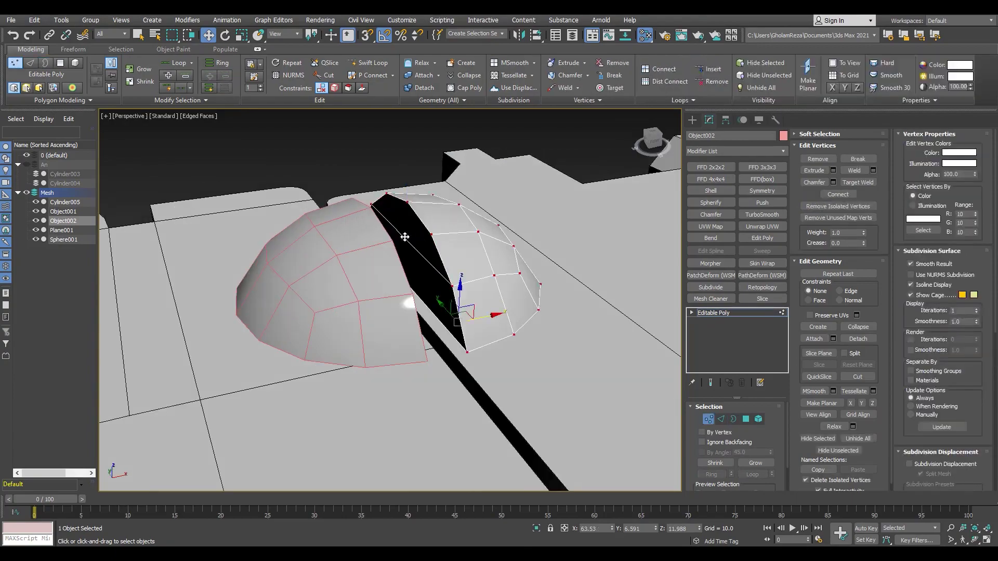
{"action": "key", "text": "2"}
{"action": "middle_click_drag", "start_coordinate": [405, 237], "coordinate": [424, 311], "text": "alt"}
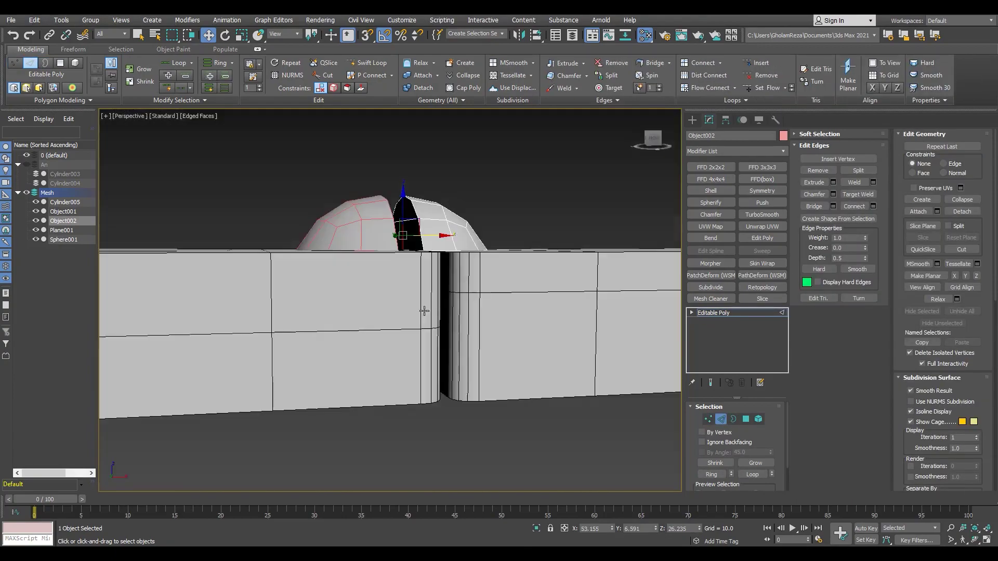
- Check the split dome in Left view wireframe and select the left dome half
{"action": "key", "text": "l"}
{"action": "scroll", "coordinate": [319, 384], "scroll_direction": "down", "scroll_amount": 4}
{"action": "key", "text": "F3"}
{"action": "key", "text": "1"}
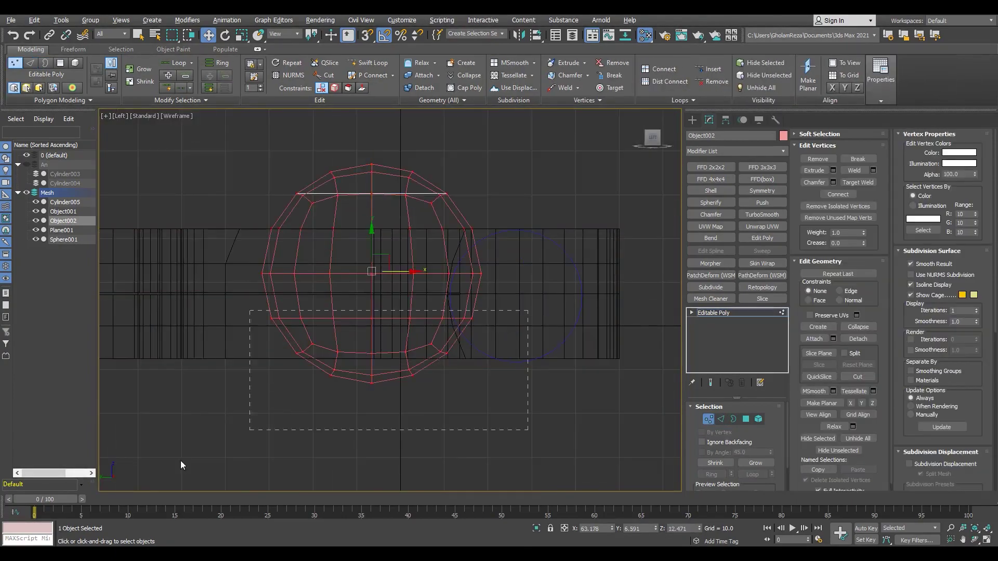
{"action": "key", "text": "p"}
{"action": "key", "text": "F3"}
{"action": "key", "text": "F3"}
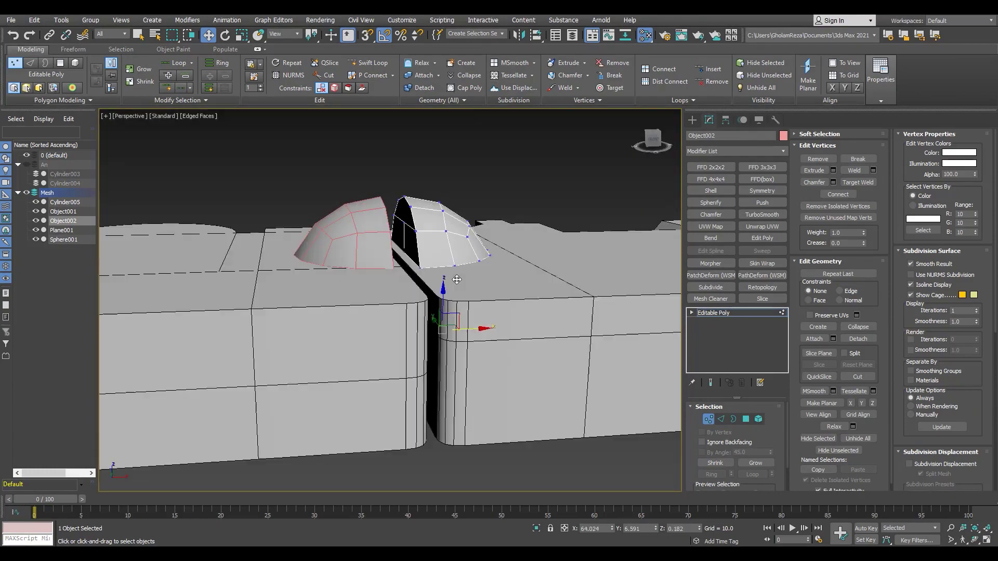
{"action": "middle_click_drag", "start_coordinate": [456, 279], "coordinate": [364, 234], "text": "alt"}
{"action": "left_click", "coordinate": [322, 234]}
- Tweak the left dome half's edges, border and vertices around its opening
{"action": "key", "text": "F3"}
{"action": "key", "text": "2"}
{"action": "right_click", "coordinate": [336, 250]}
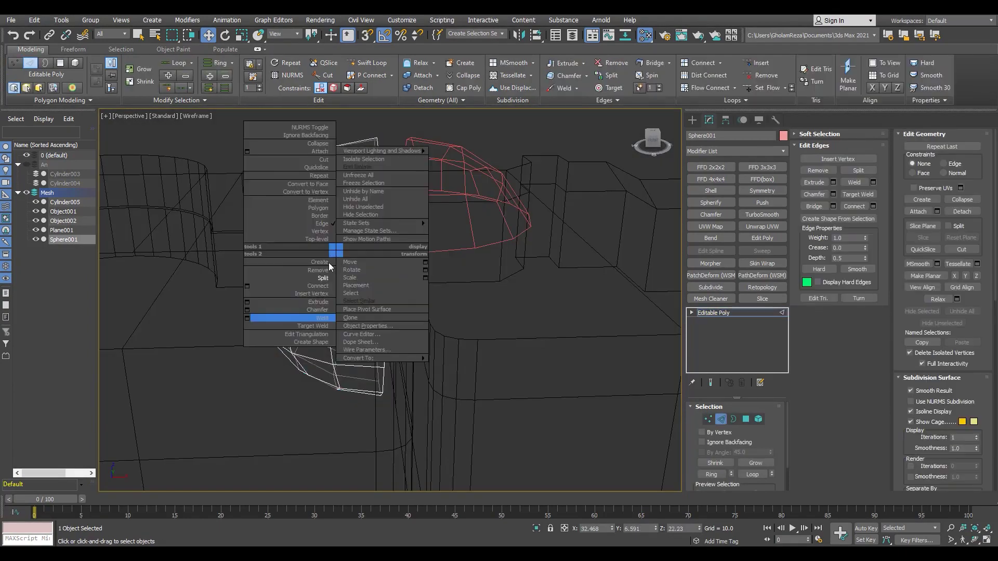
{"action": "left_click", "coordinate": [319, 270]}
{"action": "middle_click_drag", "start_coordinate": [319, 272], "coordinate": [400, 254], "text": "alt"}
{"action": "key", "text": "1"}
{"action": "key", "text": "F3"}
{"action": "key", "text": "2"}
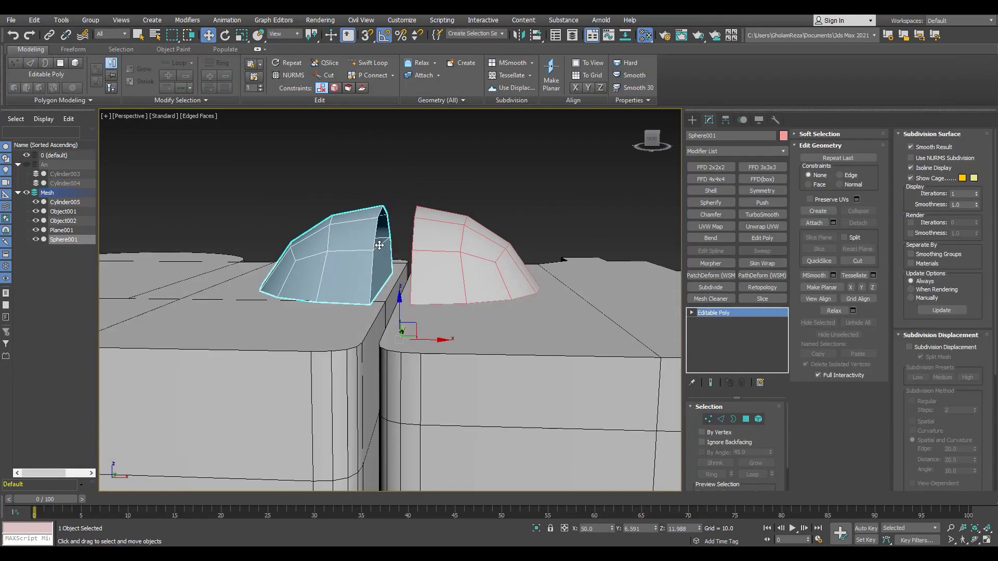
{"action": "middle_click_drag", "start_coordinate": [481, 241], "coordinate": [416, 255], "text": "alt"}
{"action": "scroll", "coordinate": [416, 255], "scroll_direction": "up", "scroll_amount": 5}
{"action": "key", "text": "3"}
{"action": "key", "text": "1"}
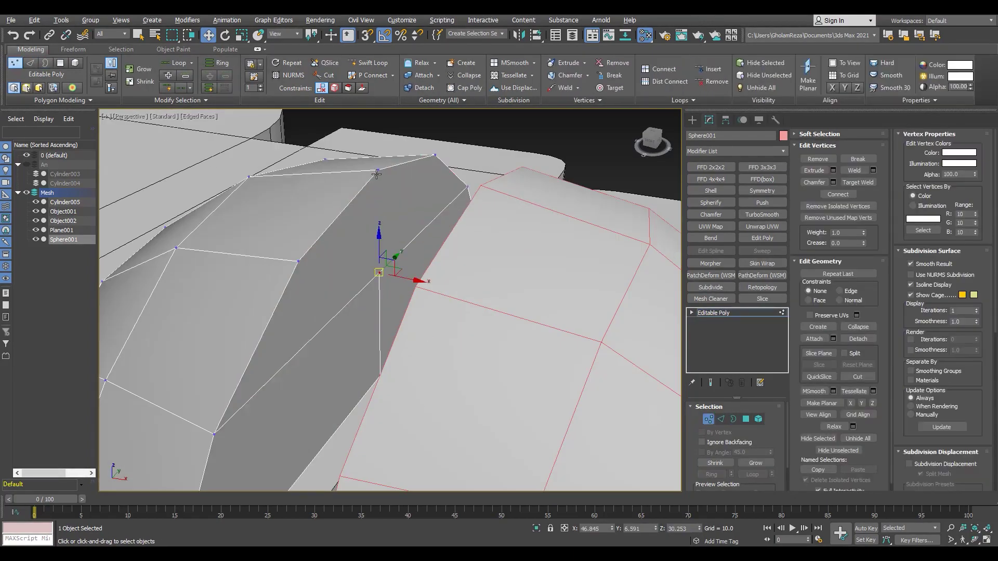
{"action": "key", "text": "z"}
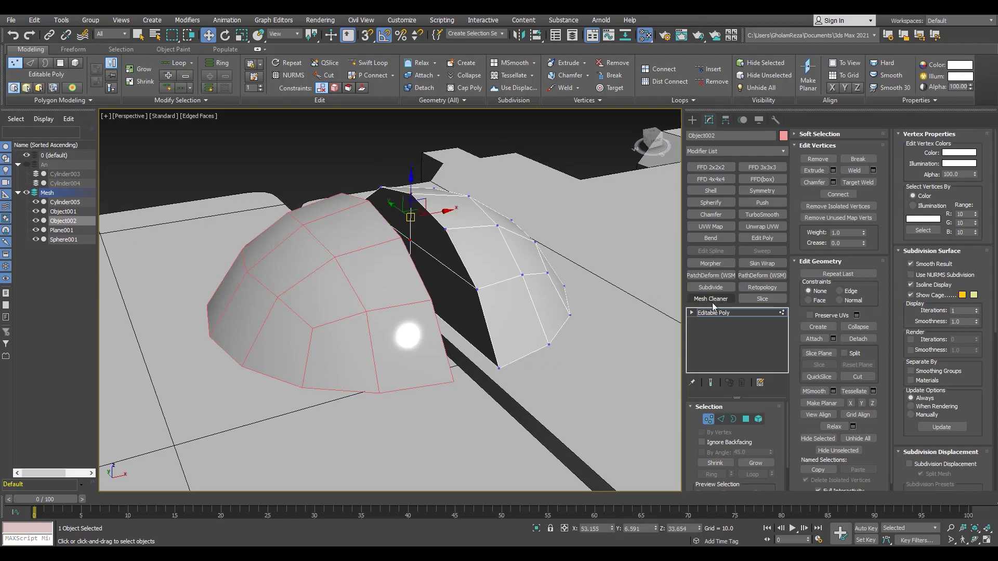
- Return to object level, select both dome halves, and isolate them
{"action": "left_click", "coordinate": [714, 312]}
{"action": "scroll", "coordinate": [390, 291], "scroll_direction": "down", "scroll_amount": 5}
{"action": "middle_click_drag", "start_coordinate": [338, 270], "coordinate": [396, 253], "text": "alt"}
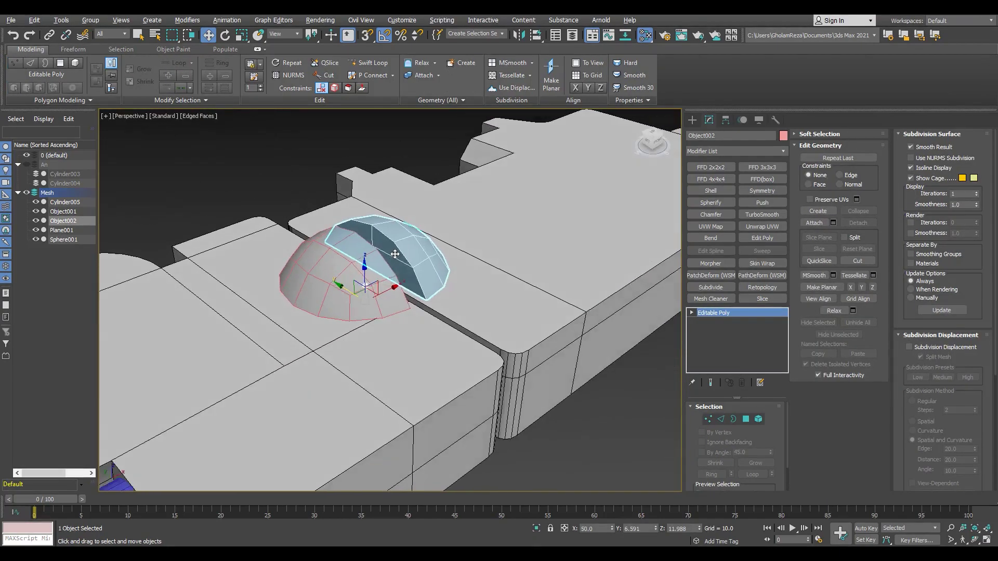
{"action": "left_click", "coordinate": [312, 291], "text": "ctrl"}
{"action": "key", "text": "alt+w"}
- Draw a large cylinder over the dome's centre in the Left view, then delete it
{"action": "key", "text": "alt+q"}
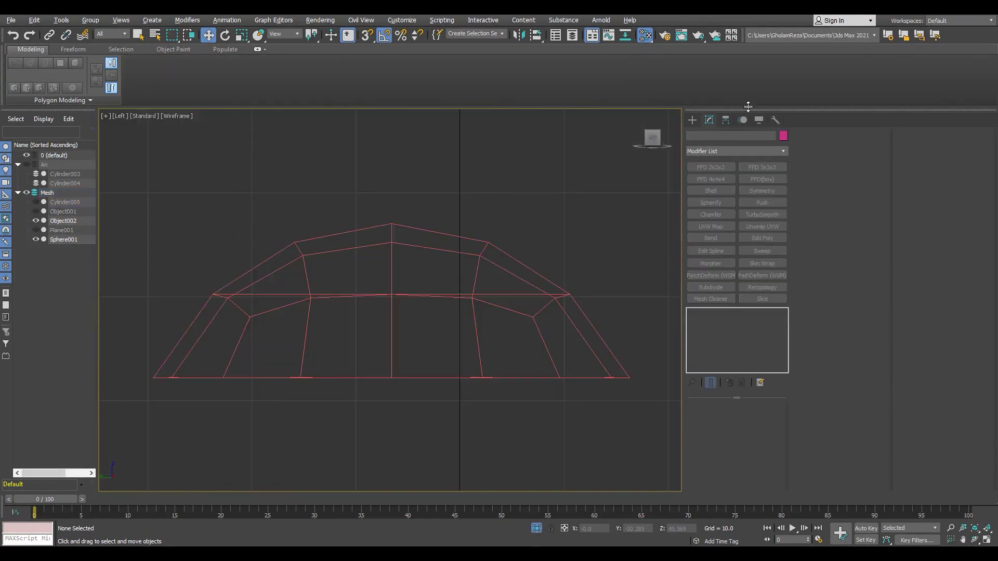
{"action": "left_click", "coordinate": [693, 119]}
{"action": "left_click", "coordinate": [715, 204]}
{"action": "left_click_drag", "start_coordinate": [391, 376], "coordinate": [516, 344]}
{"action": "right_click", "coordinate": [517, 344]}
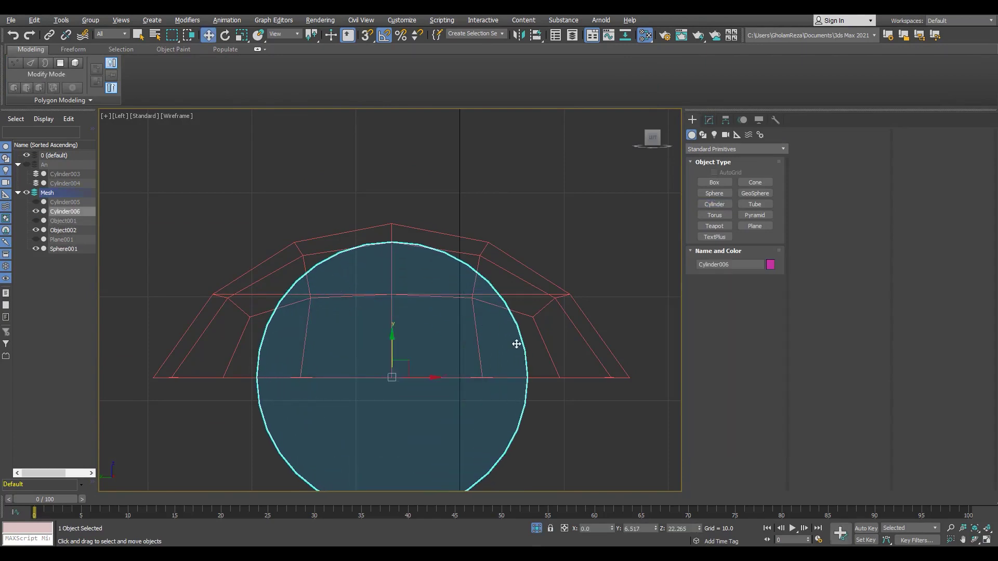
{"action": "key", "text": "p"}
{"action": "middle_click_drag", "start_coordinate": [464, 317], "coordinate": [492, 281], "text": "alt"}
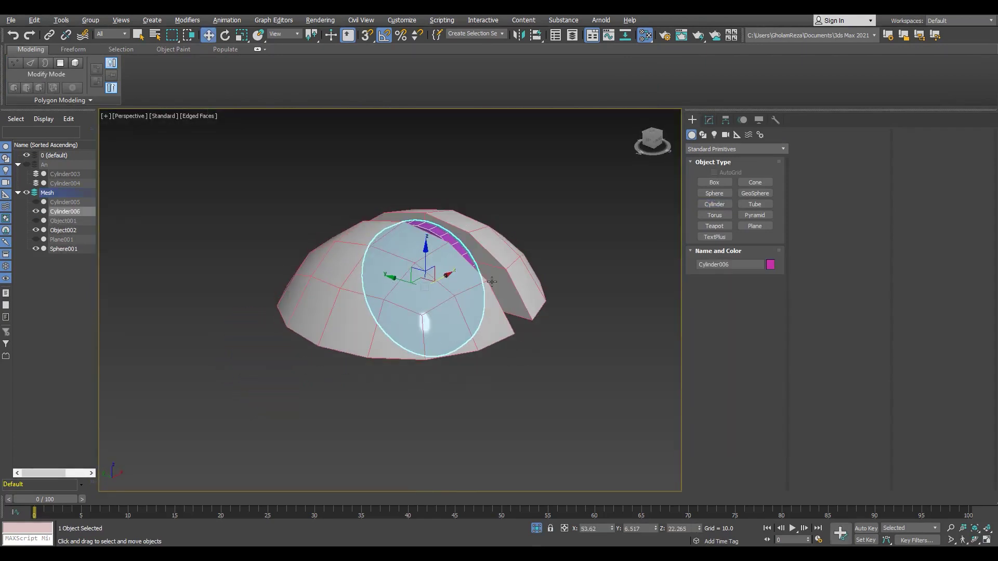
{"action": "middle_click_drag", "start_coordinate": [502, 337], "coordinate": [477, 353]}
{"action": "key", "text": "Delete"}
- Bevel the joined dome's split polygons inward with a negative outline
{"action": "left_click", "coordinate": [430, 289]}
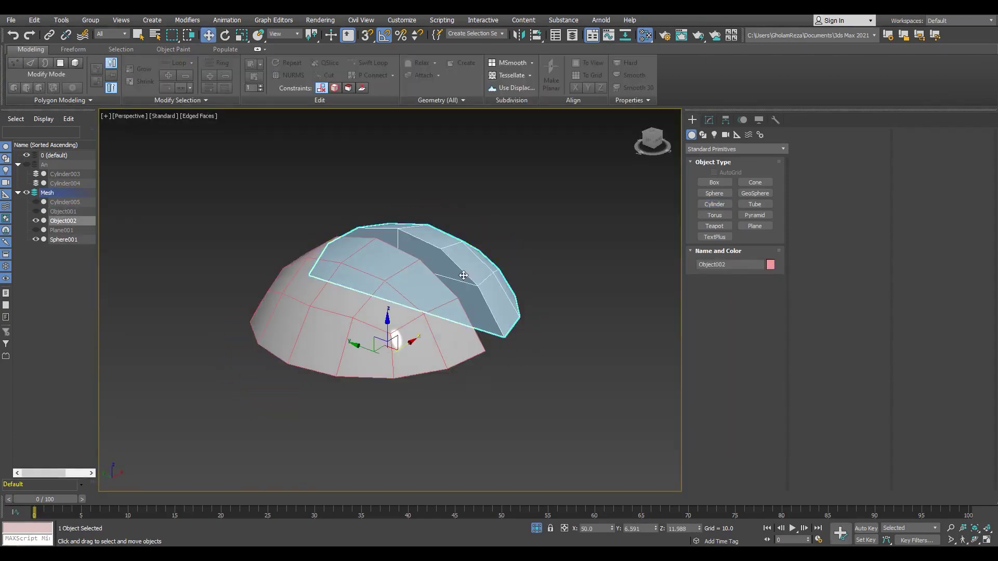
{"action": "key", "text": "4"}
{"action": "key", "text": "F3"}
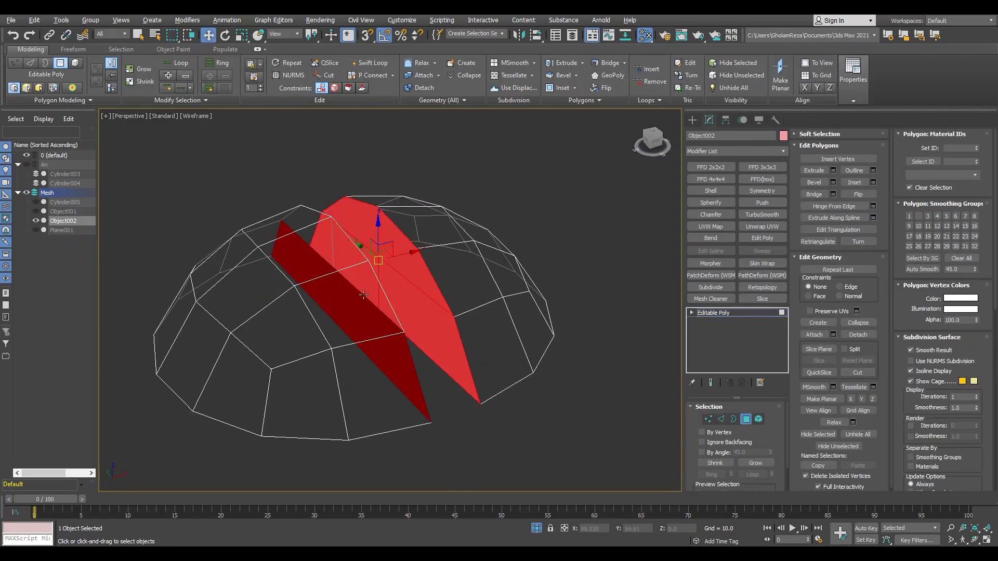
{"action": "middle_click_drag", "start_coordinate": [364, 294], "coordinate": [348, 240], "text": "alt"}
{"action": "key", "text": "F3"}
{"action": "left_click_drag", "start_coordinate": [398, 336], "coordinate": [402, 358]}
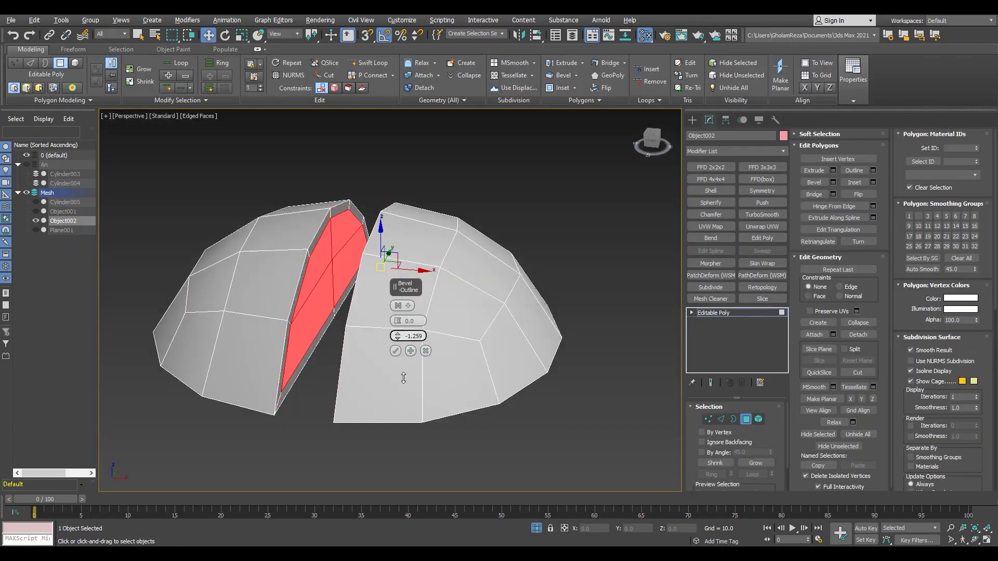
{"action": "left_click", "coordinate": [396, 351]}
{"action": "mouse_move", "coordinate": [395, 351]}
{"action": "middle_mouse_down", "text": "alt"}
{"action": "mouse_move", "coordinate": [372, 330]}
{"action": "mouse_move", "coordinate": [290, 349]}
{"action": "mouse_move", "coordinate": [390, 323]}
{"action": "middle_mouse_up", "text": "alt"}
- Inspect the bevelled groove, then add a TurboSmooth modifier at 1 iteration to Object002
{"action": "key", "text": "2"}
{"action": "key", "text": "4"}
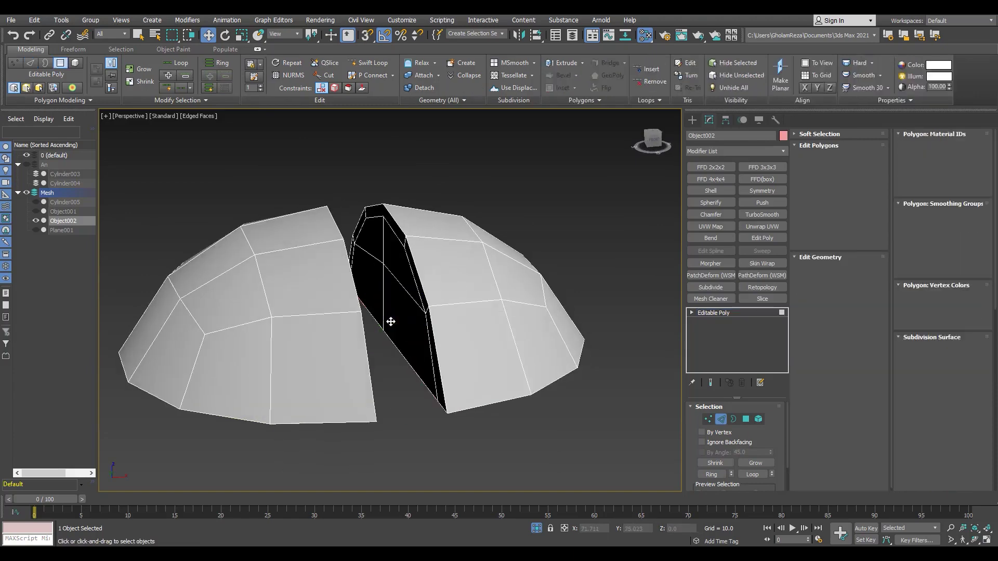
{"action": "middle_click_drag", "start_coordinate": [370, 278], "coordinate": [335, 238], "text": "alt"}
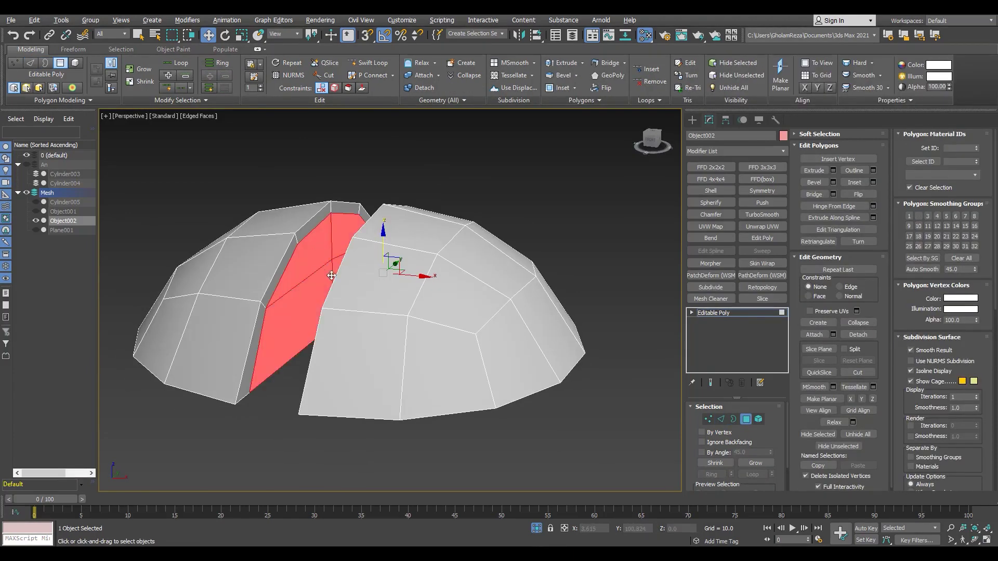
{"action": "mouse_move", "coordinate": [331, 275]}
{"action": "middle_mouse_down", "text": "alt"}
{"action": "mouse_move", "coordinate": [334, 317]}
{"action": "mouse_move", "coordinate": [443, 319]}
{"action": "middle_mouse_up", "text": "alt"}
{"action": "key", "text": "F4"}
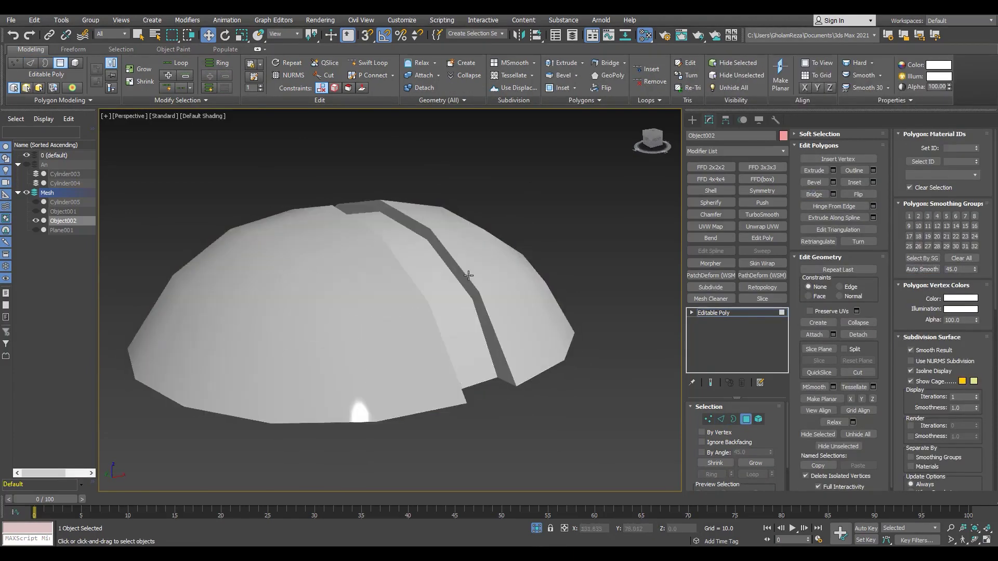
{"action": "mouse_move", "coordinate": [468, 275]}
{"action": "middle_mouse_down", "text": "alt"}
{"action": "mouse_move", "coordinate": [437, 243]}
{"action": "mouse_move", "coordinate": [416, 339]}
{"action": "middle_mouse_up", "text": "alt"}
{"action": "key", "text": "F4"}
{"action": "left_click", "coordinate": [763, 215]}
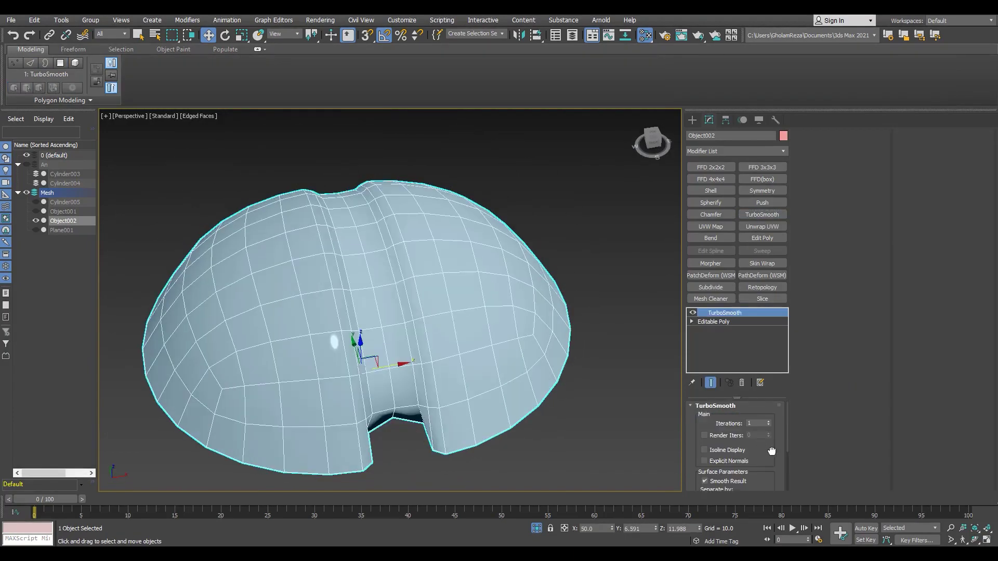
- Exit Isolate Selection to bring the base and connector back around the dome
{"action": "left_click_drag", "start_coordinate": [772, 451], "coordinate": [772, 420]}
{"action": "mouse_move", "coordinate": [427, 312]}
{"action": "middle_mouse_down", "text": "alt"}
{"action": "mouse_move", "coordinate": [436, 296]}
{"action": "mouse_move", "coordinate": [369, 333]}
{"action": "middle_mouse_up", "text": "alt"}
{"action": "key", "text": "alt+q"}
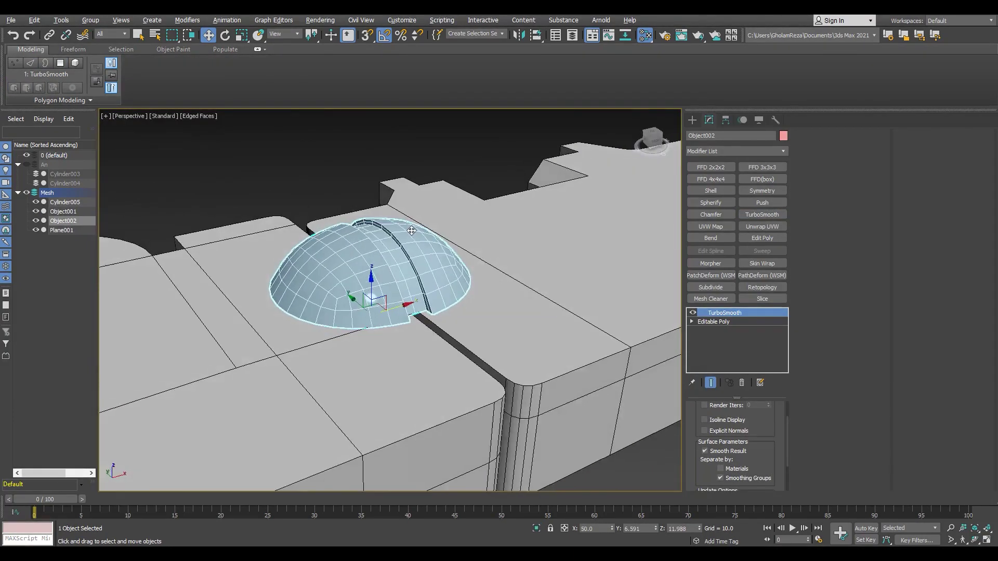
{"action": "mouse_move", "coordinate": [412, 230]}
{"action": "middle_mouse_down", "text": "alt"}
{"action": "mouse_move", "coordinate": [375, 223]}
{"action": "mouse_move", "coordinate": [341, 257]}
{"action": "mouse_move", "coordinate": [383, 319]}
{"action": "middle_mouse_up", "text": "alt"}
{"action": "key", "text": "ctrl+d"}
{"action": "key", "text": "F4"}
{"action": "scroll", "coordinate": [387, 281], "scroll_direction": "down", "scroll_amount": 3}
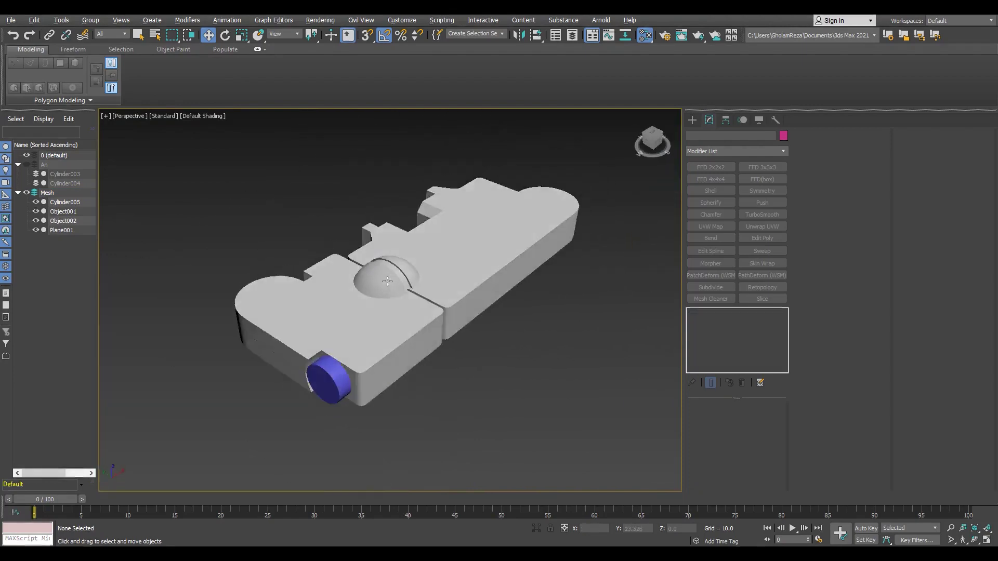
- Select the dome and inspect its open bottom border and a polygon in wireframe
{"action": "left_click", "coordinate": [387, 285]}
{"action": "key", "text": "z"}
{"action": "left_click", "coordinate": [714, 322]}
{"action": "key", "text": "F3"}
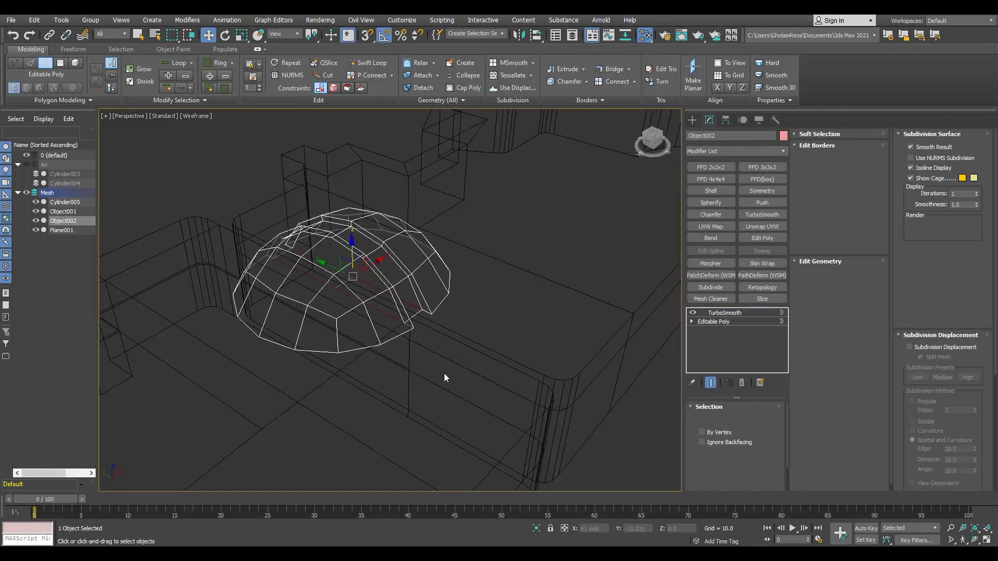
{"action": "left_click", "coordinate": [398, 317]}
{"action": "scroll", "coordinate": [398, 318], "scroll_direction": "up", "scroll_amount": 3}
{"action": "key", "text": "4"}
{"action": "left_click", "coordinate": [379, 256]}
{"action": "scroll", "coordinate": [473, 336], "scroll_direction": "down", "scroll_amount": 3}
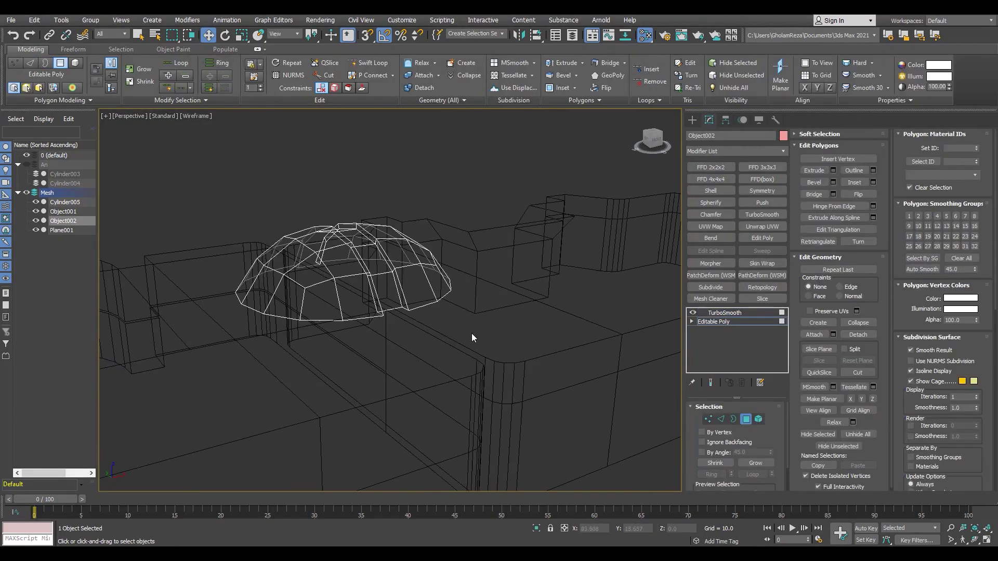
- Switch between border and polygon levels to check the dome's bottom ring of faces
{"action": "key", "text": "3"}
{"action": "key", "text": "F3"}
{"action": "key", "text": "4"}
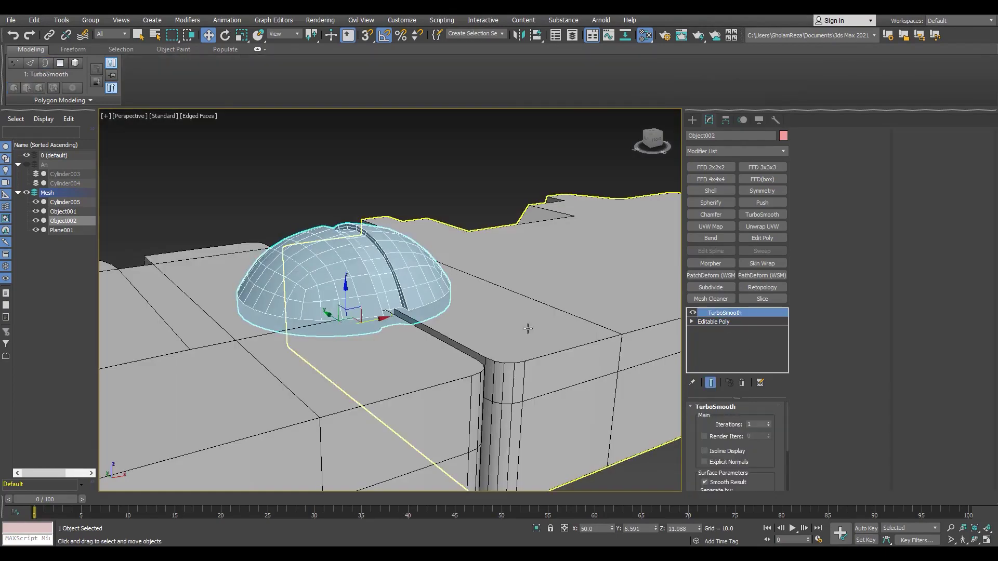
{"action": "key", "text": "F3"}
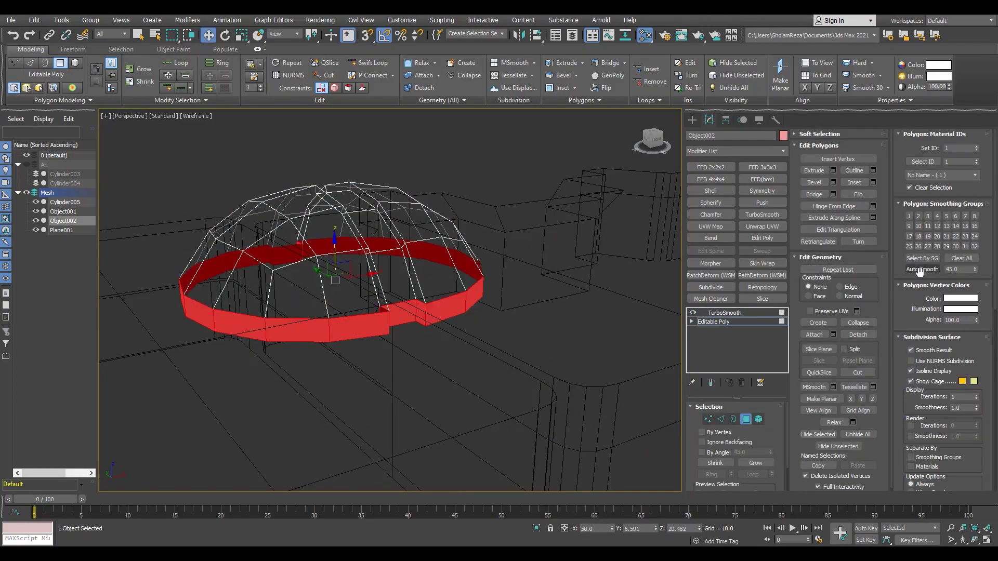
{"action": "left_click", "coordinate": [921, 271]}
- Return to the TurboSmooth result in shaded view and deselect the dome
{"action": "left_click", "coordinate": [725, 312]}
{"action": "key", "text": "F3"}
{"action": "mouse_move", "coordinate": [457, 307]}
{"action": "middle_mouse_down", "text": "alt"}
{"action": "mouse_move", "coordinate": [395, 271]}
{"action": "mouse_move", "coordinate": [393, 333]}
{"action": "middle_mouse_up", "text": "alt"}
{"action": "scroll", "coordinate": [378, 261], "scroll_direction": "up", "scroll_amount": 3}
{"action": "scroll", "coordinate": [378, 261], "scroll_direction": "down", "scroll_amount": 5}
{"action": "key", "text": "ctrl+d"}
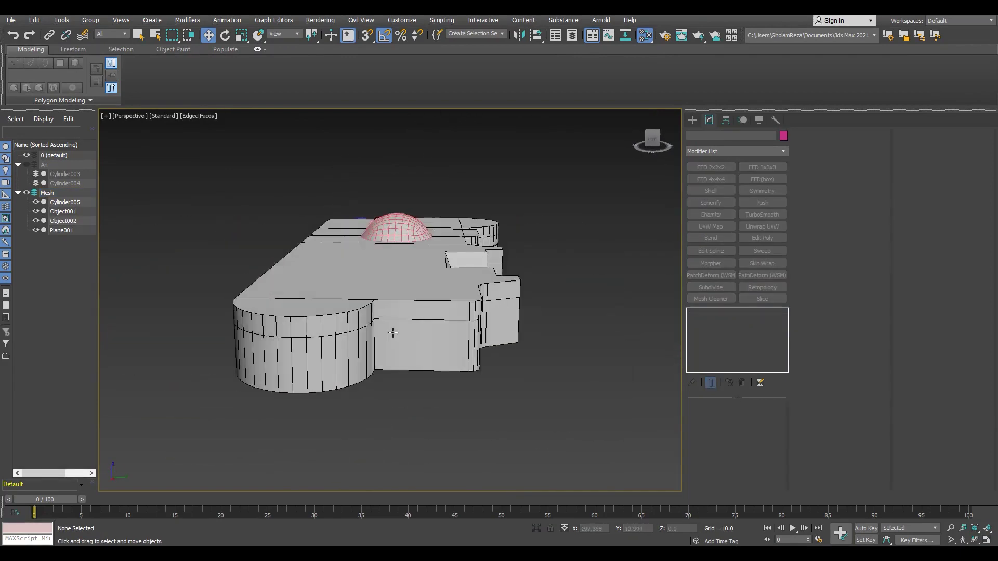
- Create a cylinder in the Right view as the connector tube
{"action": "key", "text": "f"}
{"action": "key", "text": "l"}
{"action": "left_click", "coordinate": [120, 116]}
{"action": "left_click", "coordinate": [138, 231]}
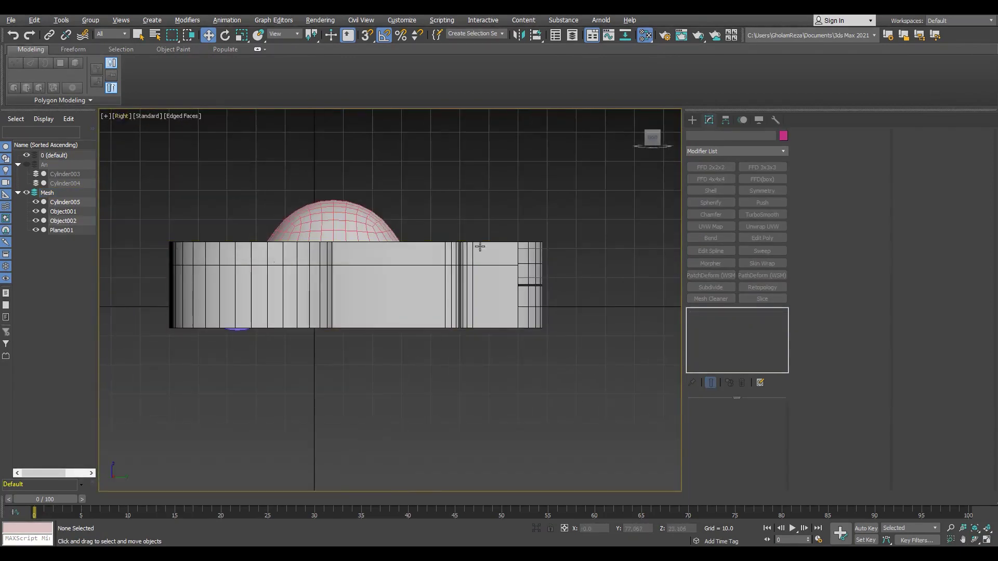
{"action": "left_click", "coordinate": [693, 120]}
{"action": "left_click", "coordinate": [715, 203]}
{"action": "scroll", "coordinate": [426, 276], "scroll_direction": "up", "scroll_amount": 2}
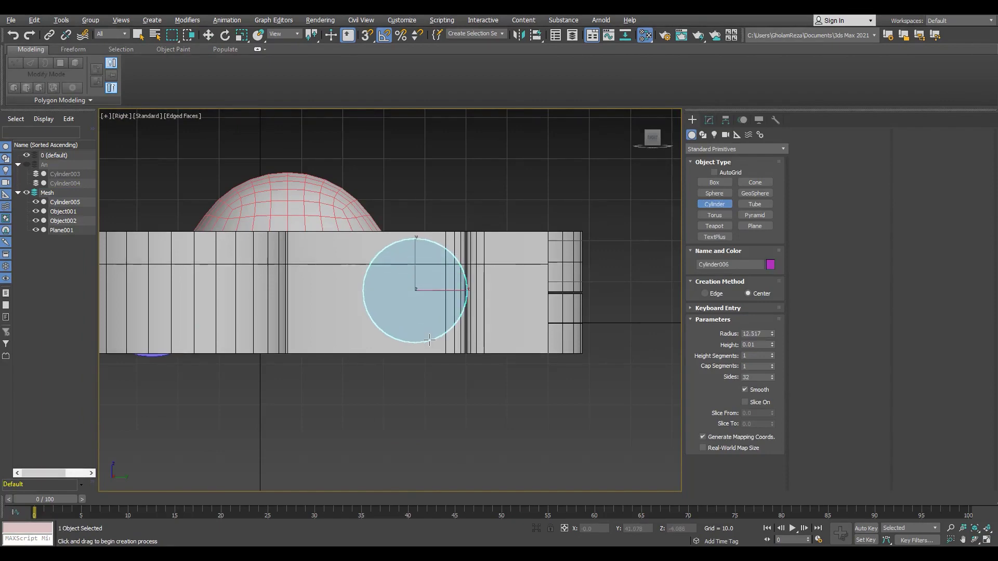
{"action": "key", "text": "w"}
{"action": "key", "text": "p"}
{"action": "mouse_move", "coordinate": [427, 303]}
{"action": "middle_mouse_down", "text": "alt"}
{"action": "mouse_move", "coordinate": [399, 325]}
{"action": "mouse_move", "coordinate": [351, 269]}
{"action": "mouse_move", "coordinate": [421, 252]}
{"action": "mouse_move", "coordinate": [416, 263]}
{"action": "mouse_move", "coordinate": [479, 226]}
{"action": "mouse_move", "coordinate": [558, 264]}
{"action": "middle_mouse_up", "text": "alt"}
{"action": "scroll", "coordinate": [352, 269], "scroll_direction": "up", "scroll_amount": 5}
- Lengthen the cylinder by pulling its outer end cap outward, then delete the cap
{"action": "key", "text": "s"}
{"action": "key", "text": "s"}
{"action": "key", "text": "4"}
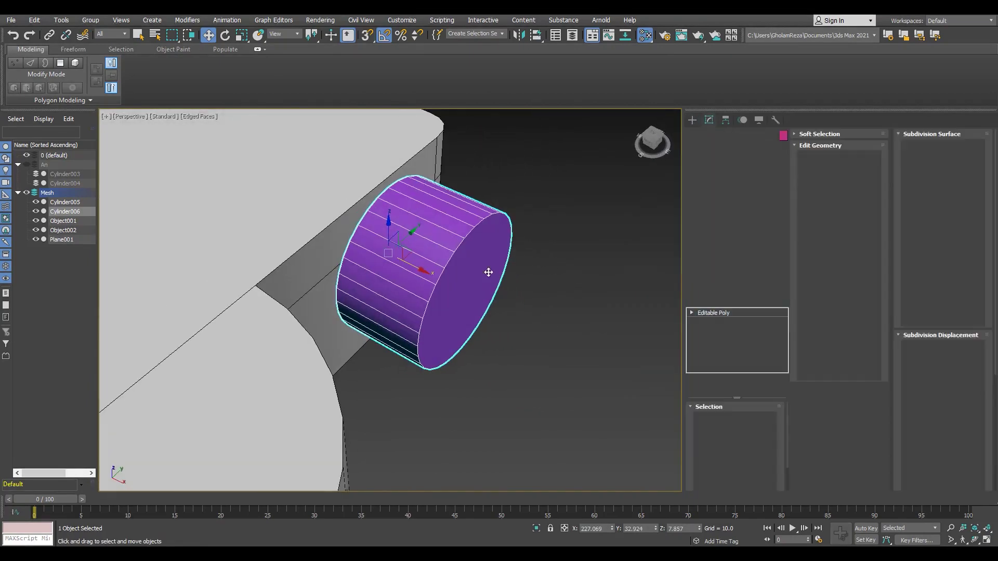
{"action": "left_click", "coordinate": [461, 296]}
{"action": "left_click_drag", "start_coordinate": [461, 297], "coordinate": [487, 309]}
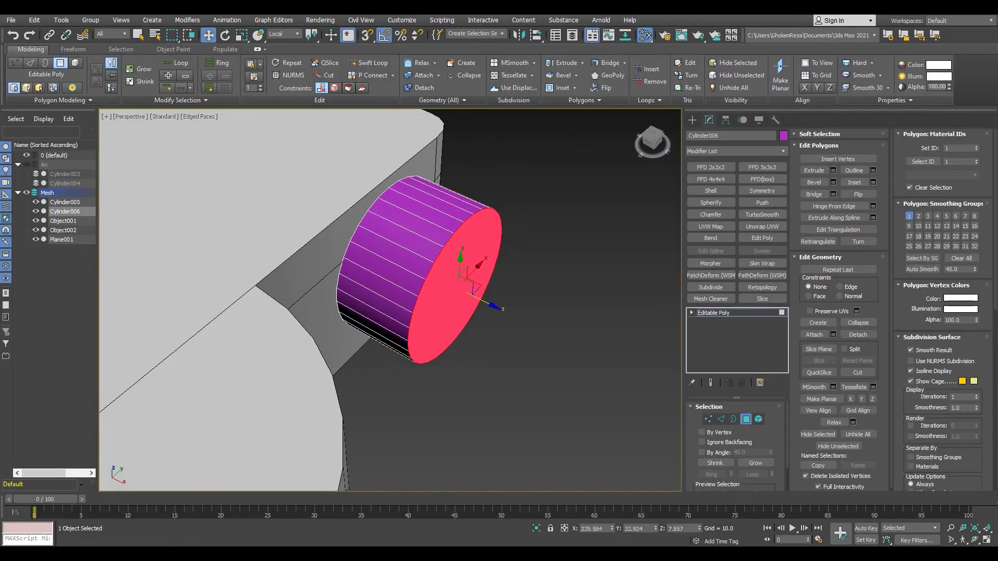
{"action": "key", "text": "Delete"}
- Extrude the open border outward in several sections into a longer tube
{"action": "key", "text": "3"}
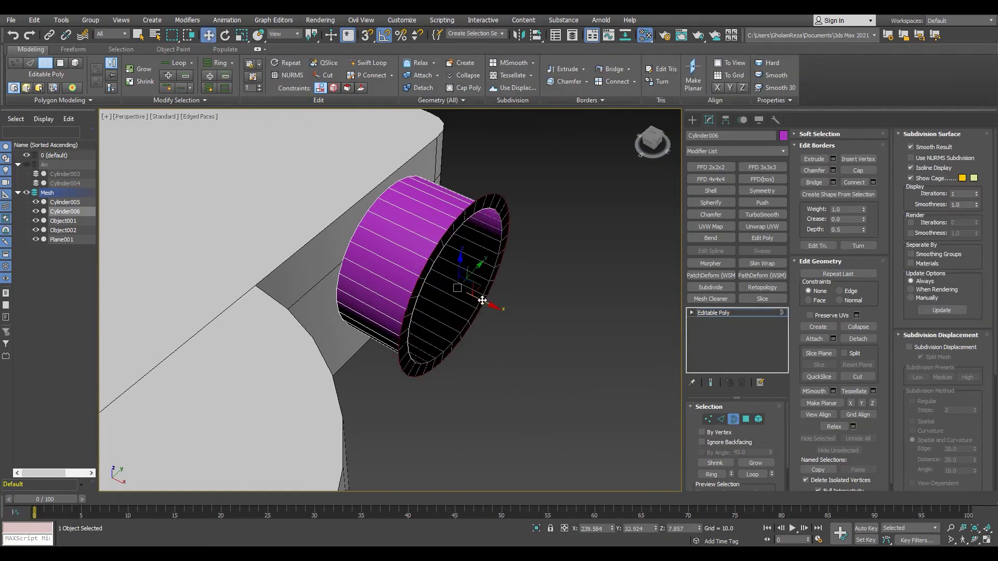
{"action": "left_click_drag", "start_coordinate": [482, 300], "coordinate": [523, 330], "text": "shift"}
{"action": "middle_click_drag", "start_coordinate": [531, 337], "coordinate": [531, 272]}
{"action": "key", "text": "r"}
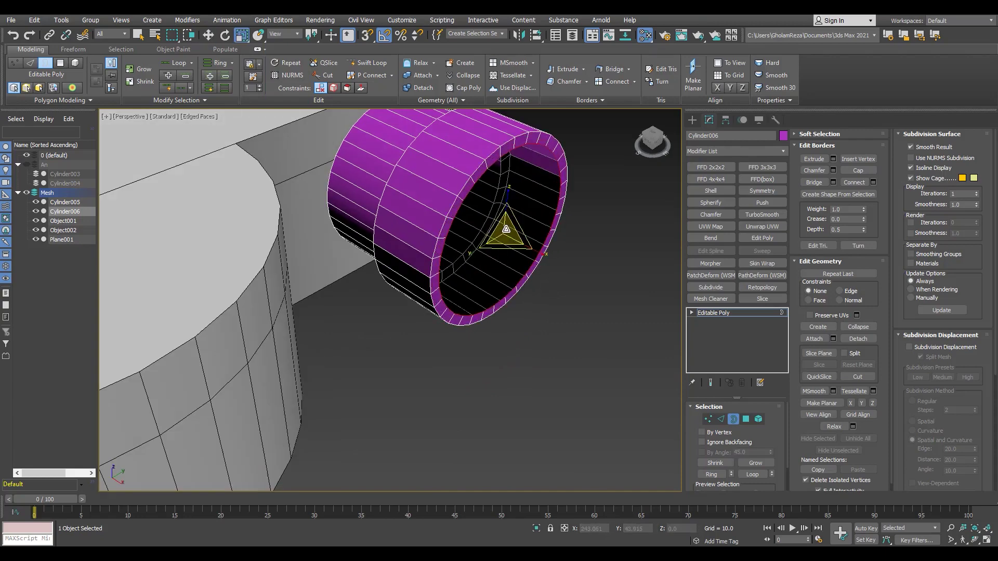
{"action": "left_click_drag", "start_coordinate": [521, 246], "coordinate": [674, 331], "text": "shift"}
{"action": "scroll", "coordinate": [574, 274], "scroll_direction": "down", "scroll_amount": 3}
{"action": "scroll", "coordinate": [518, 255], "scroll_direction": "up", "scroll_amount": 4}
{"action": "key", "text": "r"}
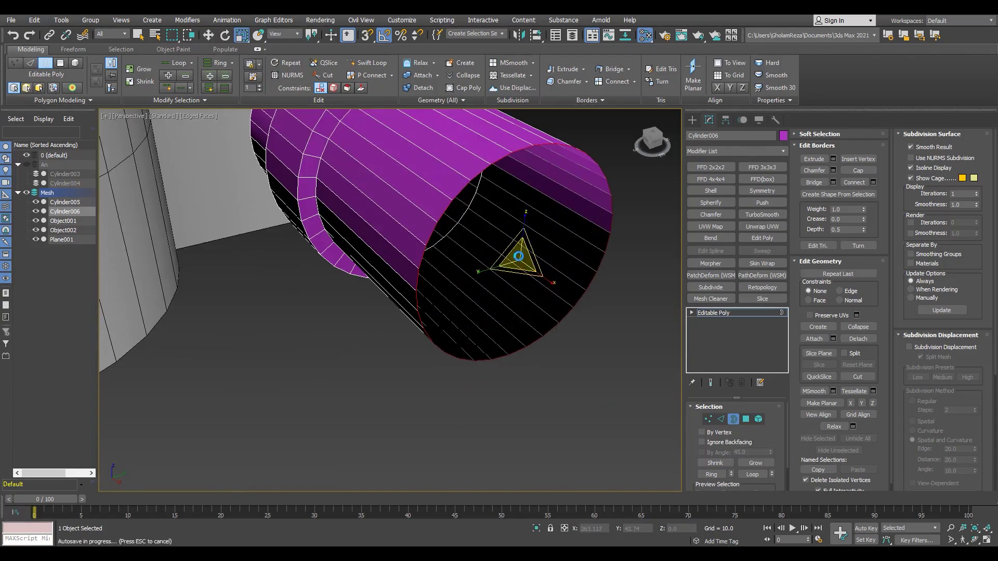
{"action": "scroll", "coordinate": [520, 260], "scroll_direction": "down", "scroll_amount": 5}
{"action": "key", "text": "alt+w"}
{"action": "key", "text": "alt+w"}
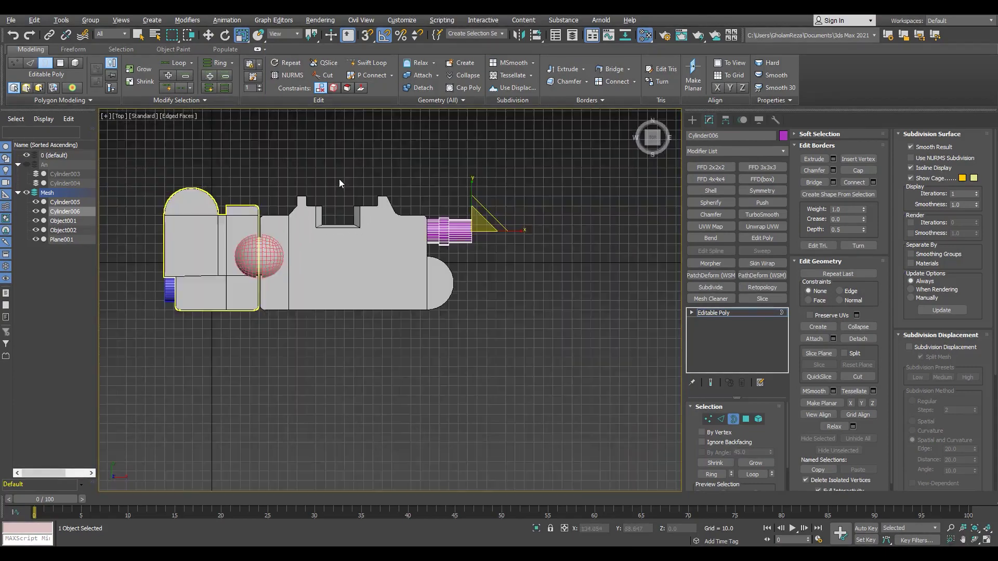
- Draw a two-point Line spline from the cylinder's top to past the dome
{"action": "left_click", "coordinate": [673, 117]}
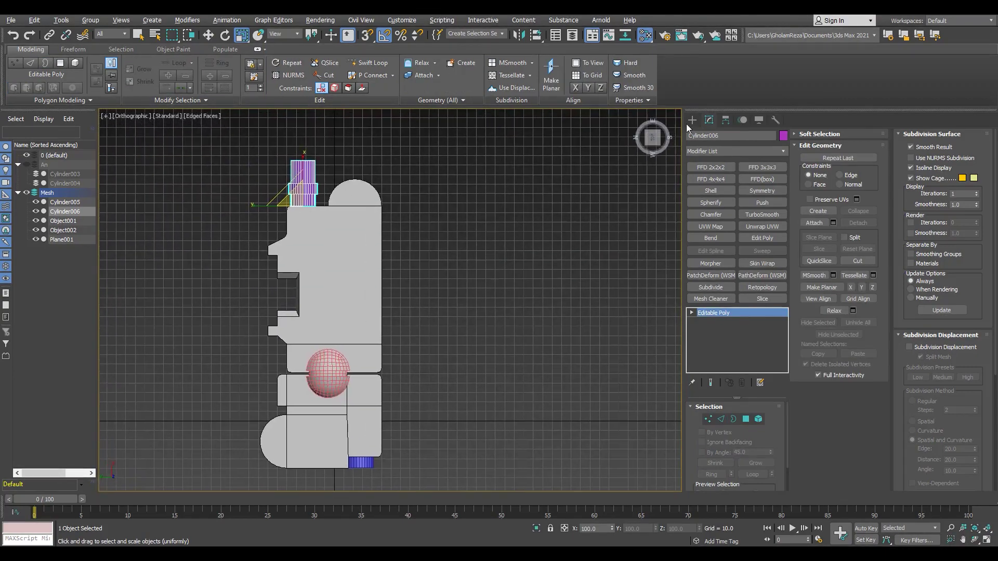
{"action": "left_click", "coordinate": [691, 121]}
{"action": "left_click", "coordinate": [714, 190]}
{"action": "scroll", "coordinate": [304, 155], "scroll_direction": "up", "scroll_amount": 3}
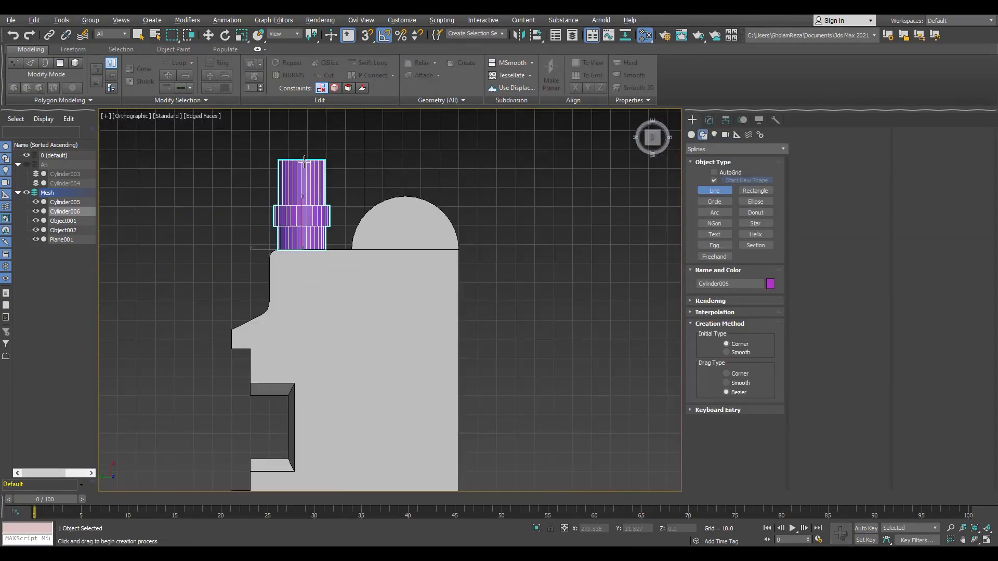
{"action": "left_click", "coordinate": [314, 163]}
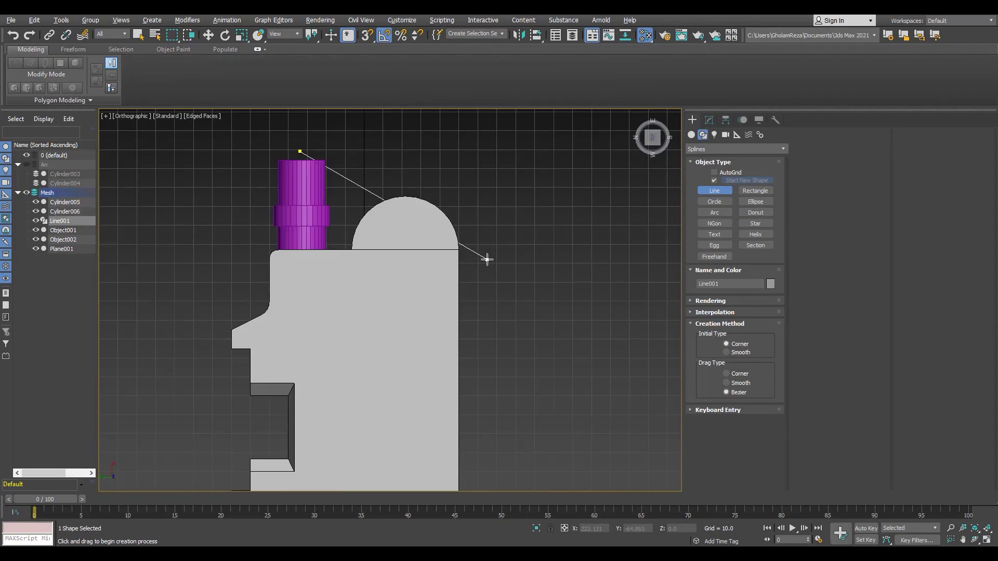
{"action": "left_click", "coordinate": [487, 260]}
{"action": "right_click", "coordinate": [487, 260]}
- Drag the end vertex's Bezier handles to bend the line into an arch
{"action": "scroll", "coordinate": [509, 265], "scroll_direction": "down", "scroll_amount": 2}
{"action": "left_click", "coordinate": [434, 183]}
{"action": "left_click", "coordinate": [393, 217]}
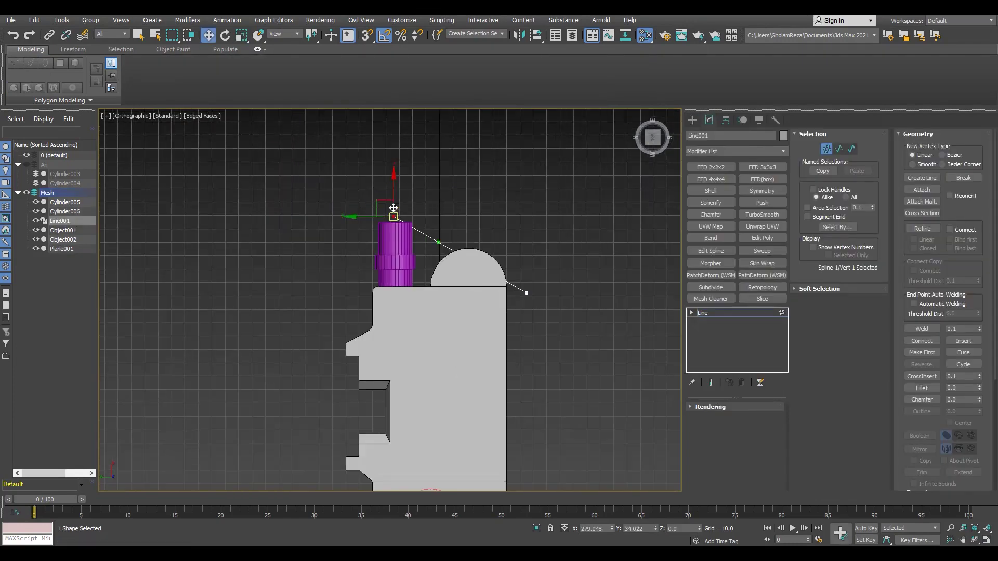
{"action": "left_click", "coordinate": [527, 293]}
{"action": "middle_click_drag", "start_coordinate": [527, 294], "coordinate": [500, 373]}
{"action": "key", "text": "F3"}
{"action": "left_click_drag", "start_coordinate": [500, 373], "coordinate": [494, 208]}
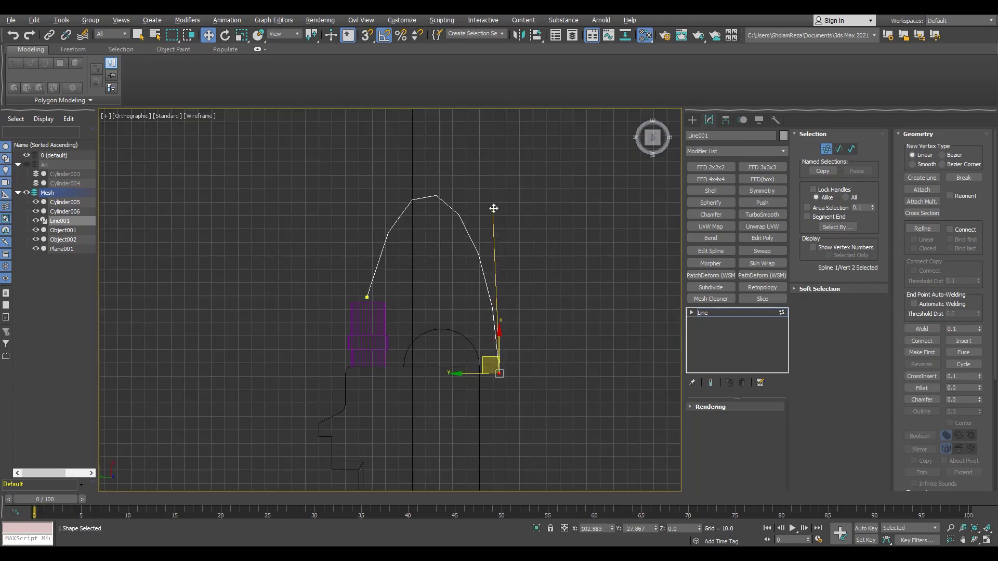
{"action": "middle_click_drag", "start_coordinate": [325, 247], "coordinate": [330, 331]}
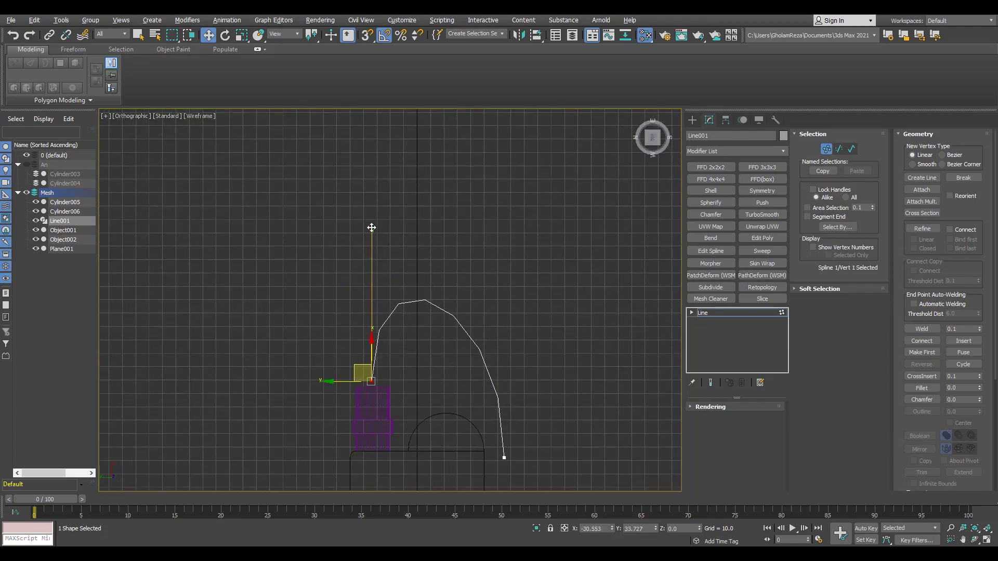
{"action": "middle_click_drag", "start_coordinate": [372, 228], "coordinate": [342, 157]}
{"action": "left_click", "coordinate": [475, 387]}
{"action": "left_click_drag", "start_coordinate": [480, 243], "coordinate": [484, 256]}
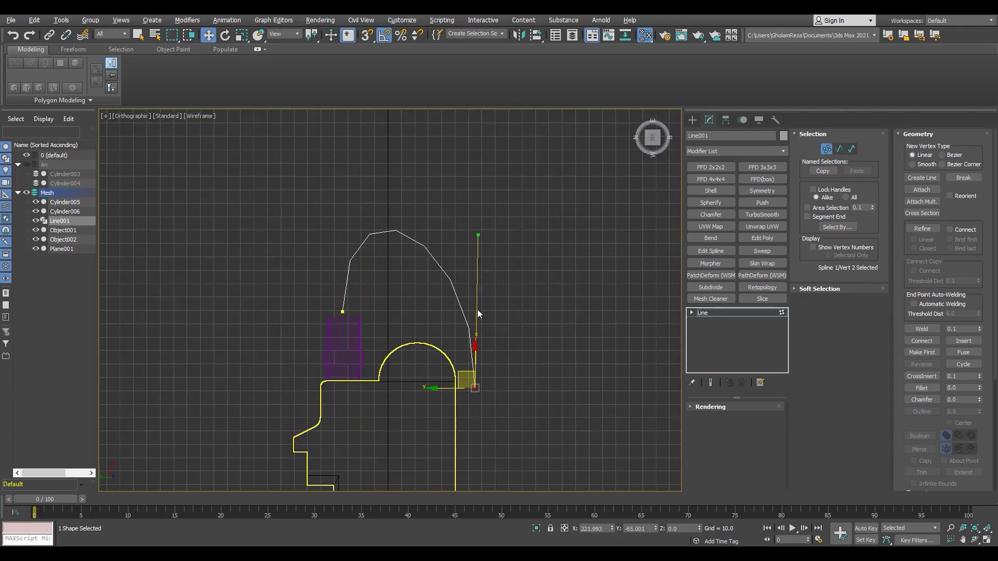
{"action": "scroll", "coordinate": [916, 361], "scroll_direction": "down", "scroll_amount": 3}
{"action": "scroll", "coordinate": [404, 250], "scroll_direction": "up", "scroll_amount": 2}
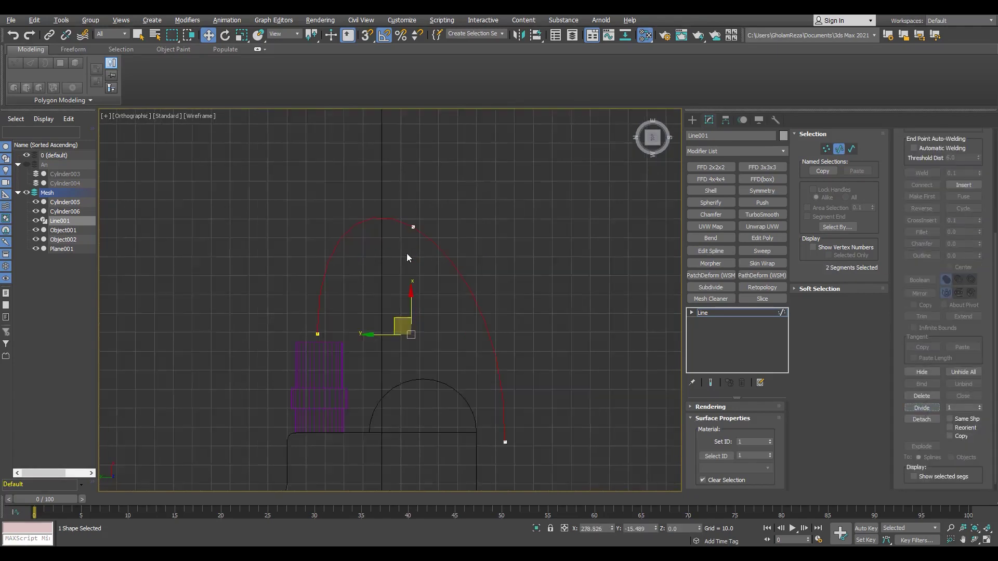
- Adjust the arch's top vertex and check the cable path in the perspective view
{"action": "left_click", "coordinate": [415, 215]}
{"action": "key", "text": "w"}
{"action": "scroll", "coordinate": [397, 229], "scroll_direction": "down", "scroll_amount": 3}
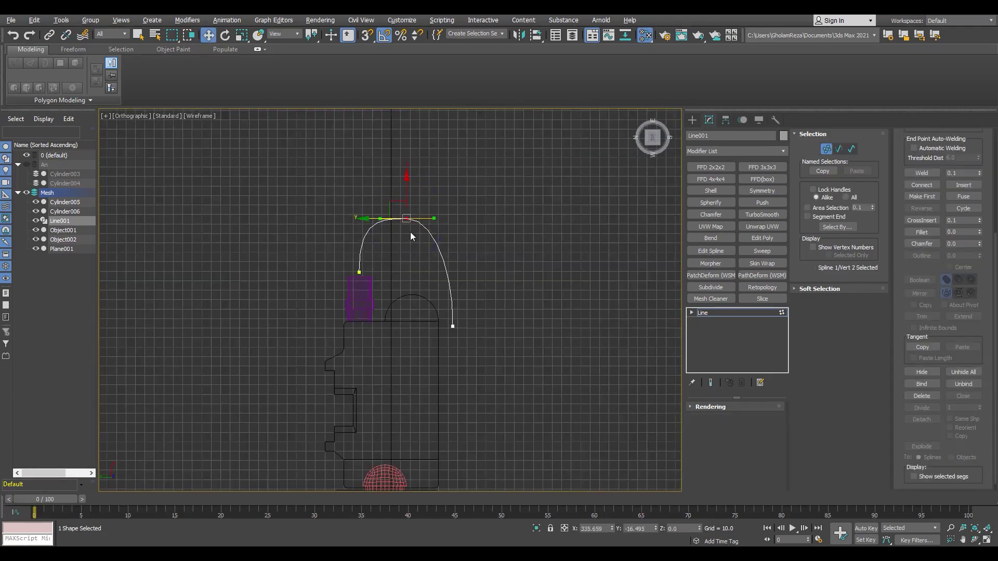
{"action": "scroll", "coordinate": [436, 227], "scroll_direction": "up", "scroll_amount": 3}
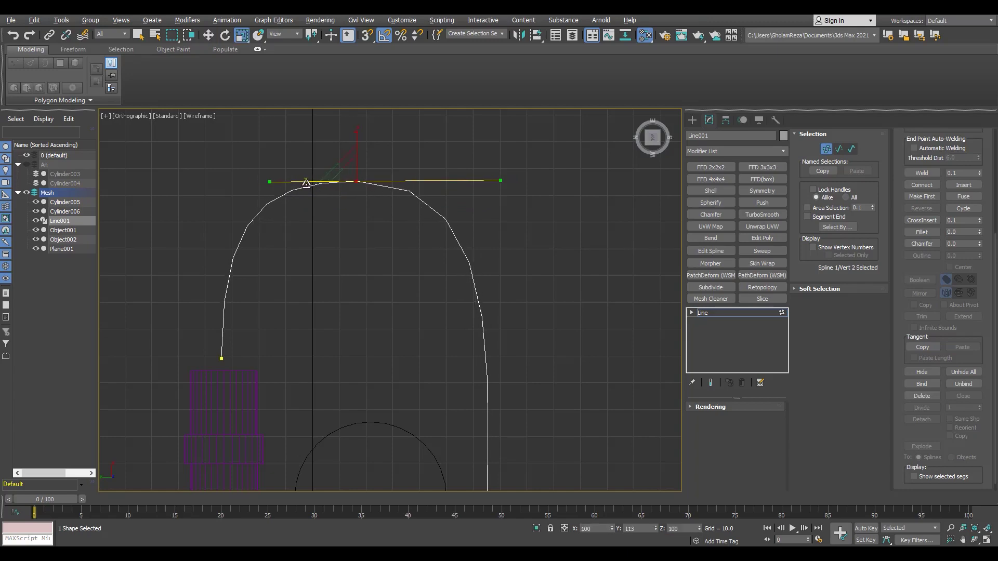
{"action": "key", "text": "w"}
{"action": "scroll", "coordinate": [348, 201], "scroll_direction": "down", "scroll_amount": 1}
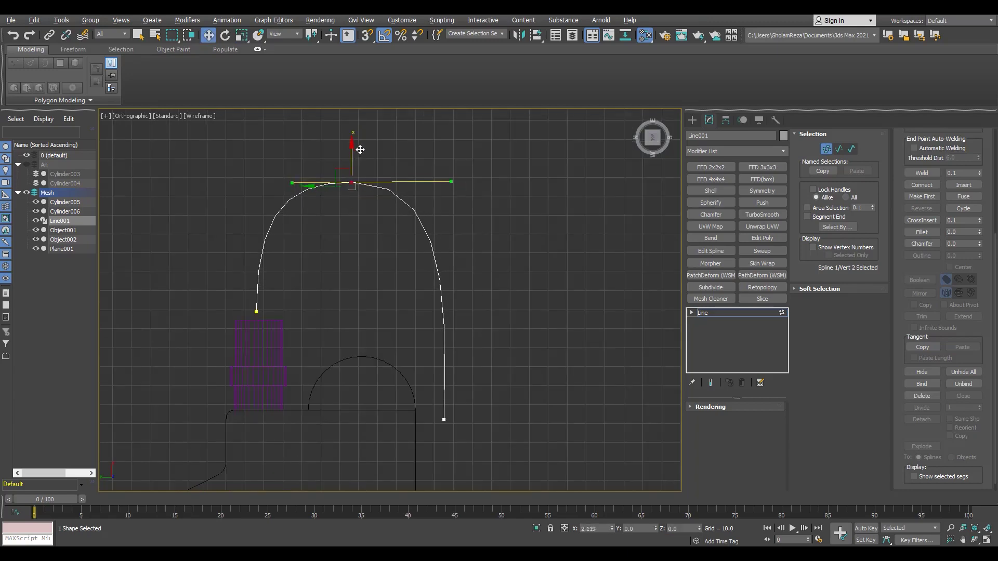
{"action": "key", "text": "p"}
{"action": "mouse_move", "coordinate": [469, 345]}
{"action": "middle_mouse_down", "text": "alt"}
{"action": "mouse_move", "coordinate": [366, 305]}
{"action": "mouse_move", "coordinate": [538, 298]}
{"action": "middle_mouse_up", "text": "alt"}
- Select the purple connector's border, then select the cable path spline for moving
{"action": "key", "text": "1"}
{"action": "left_click", "coordinate": [555, 283]}
{"action": "scroll", "coordinate": [555, 283], "scroll_direction": "up", "scroll_amount": 4}
{"action": "key", "text": "3"}
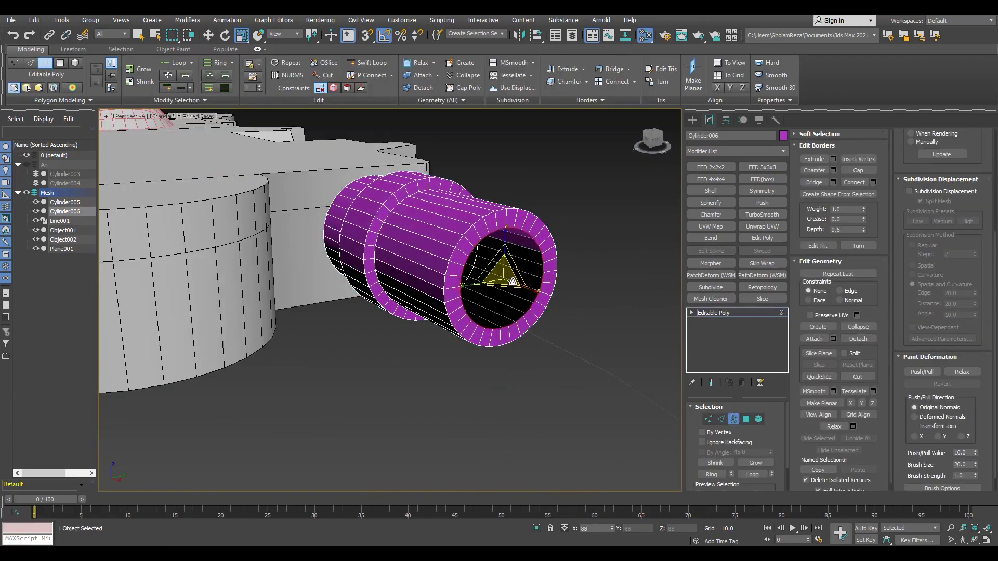
{"action": "scroll", "coordinate": [515, 295], "scroll_direction": "down", "scroll_amount": 3}
{"action": "scroll", "coordinate": [516, 295], "scroll_direction": "up", "scroll_amount": 2}
{"action": "left_click", "coordinate": [541, 307]}
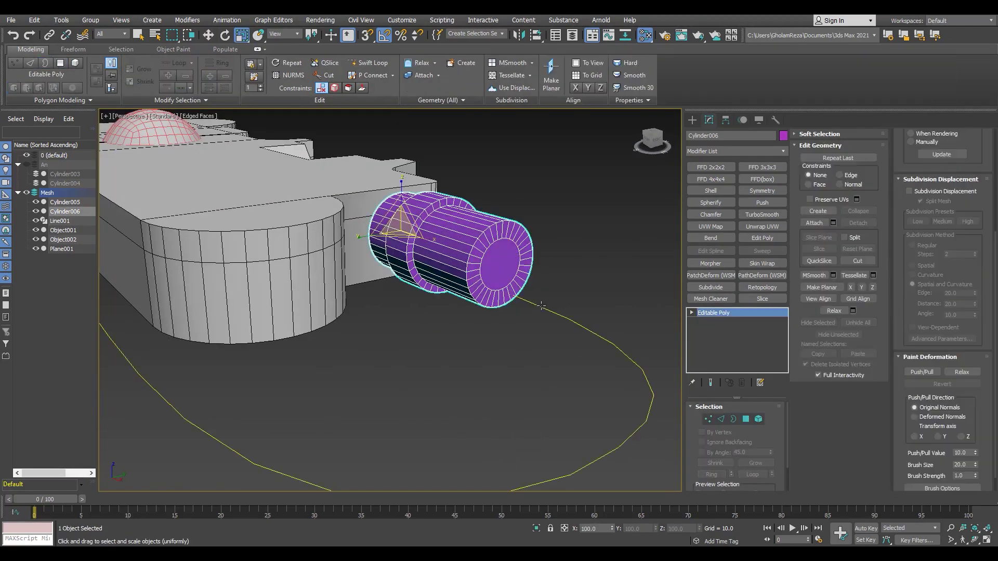
{"action": "key", "text": "w"}
{"action": "scroll", "coordinate": [468, 271], "scroll_direction": "down", "scroll_amount": 2}
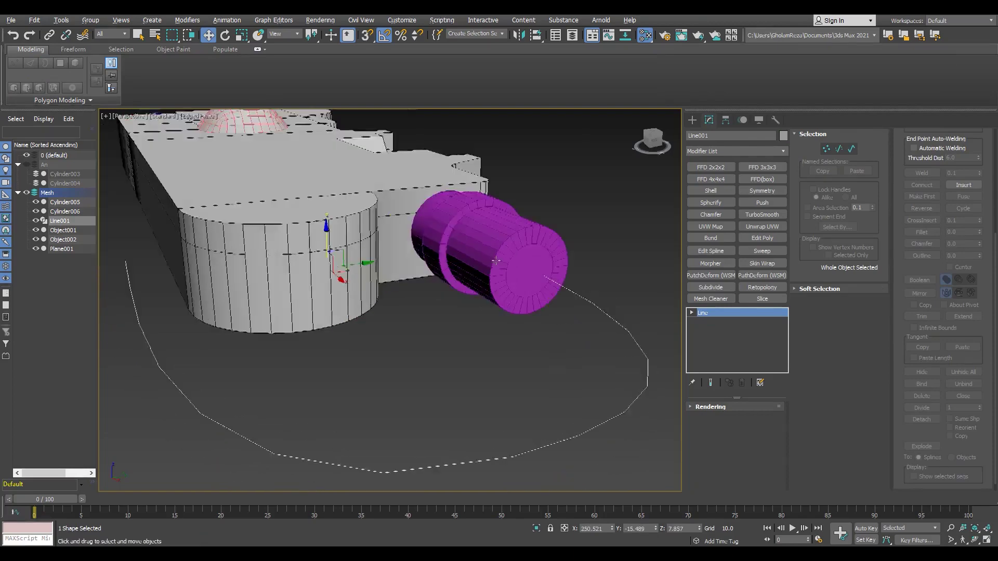
- Move the spline's first vertex to the centre of the connector's end cap
{"action": "middle_click_drag", "start_coordinate": [468, 271], "coordinate": [223, 224], "text": "alt"}
{"action": "key", "text": "u"}
{"action": "key", "text": "F3"}
{"action": "key", "text": "1"}
{"action": "scroll", "coordinate": [188, 395], "scroll_direction": "up", "scroll_amount": 3}
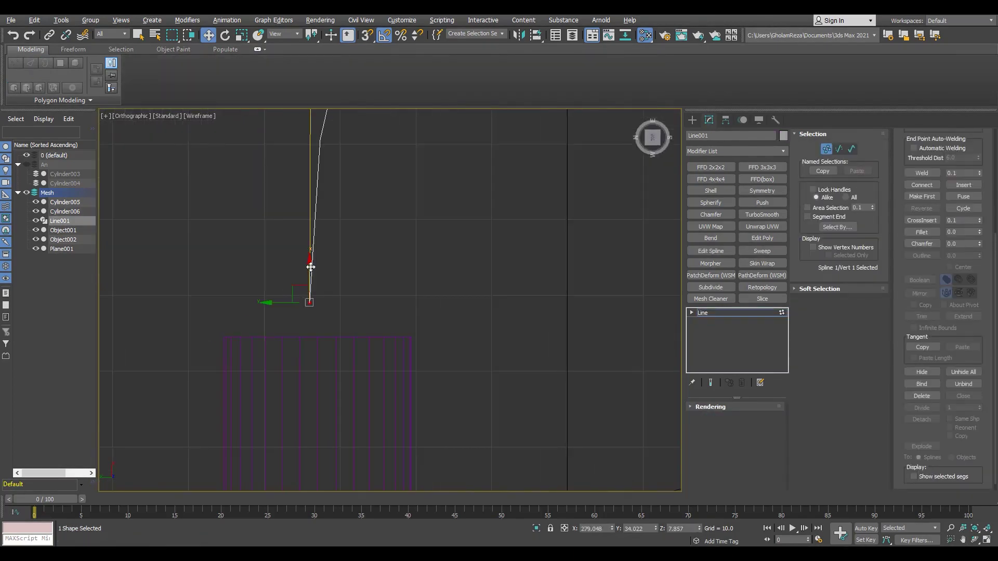
{"action": "scroll", "coordinate": [310, 270], "scroll_direction": "down", "scroll_amount": 4}
{"action": "key", "text": "s"}
{"action": "key", "text": "alt+w"}
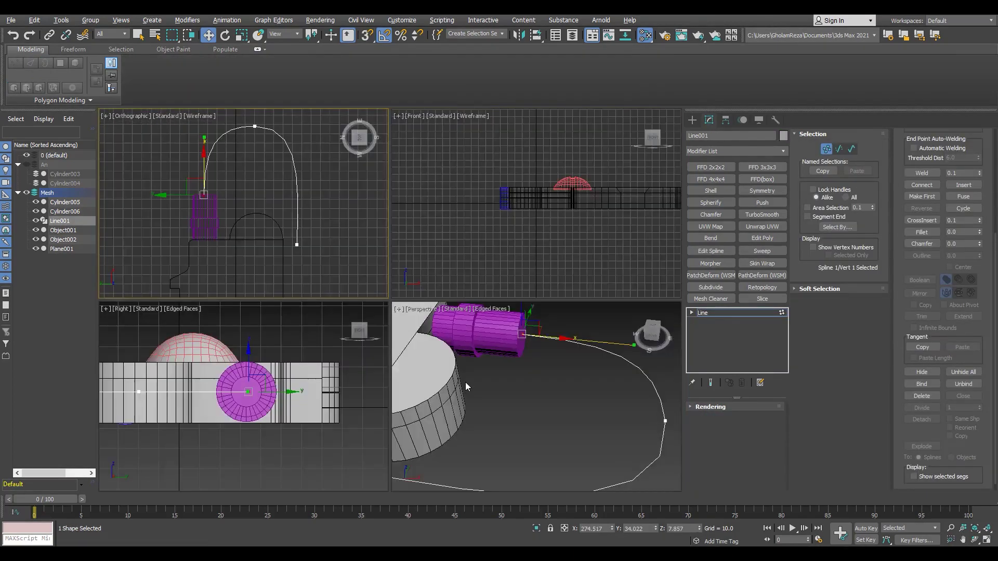
{"action": "key", "text": "alt+w"}
- Try Extrude Along Spline on the connector cap, cancel it, and reselect Line001
{"action": "left_click", "coordinate": [385, 258]}
{"action": "key", "text": "4"}
{"action": "scroll", "coordinate": [384, 258], "scroll_direction": "down", "scroll_amount": 5}
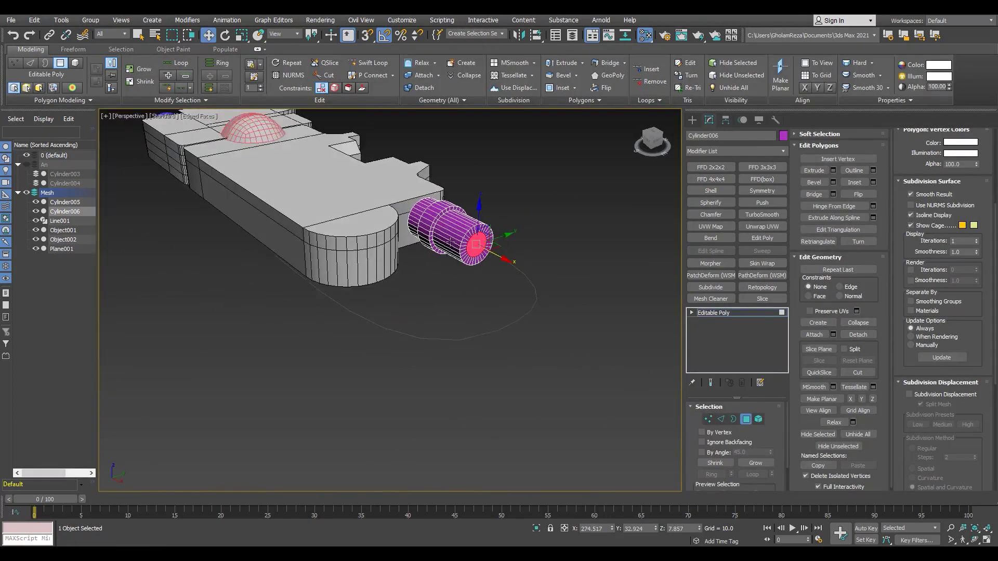
{"action": "scroll", "coordinate": [458, 234], "scroll_direction": "up", "scroll_amount": 1}
{"action": "scroll", "coordinate": [503, 260], "scroll_direction": "up", "scroll_amount": 2}
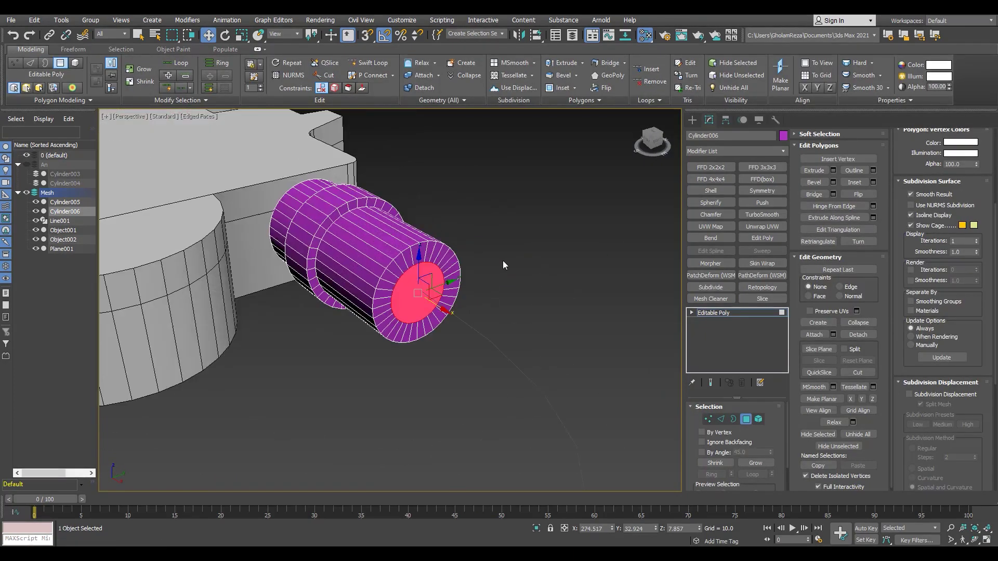
{"action": "scroll", "coordinate": [503, 260], "scroll_direction": "down", "scroll_amount": 2}
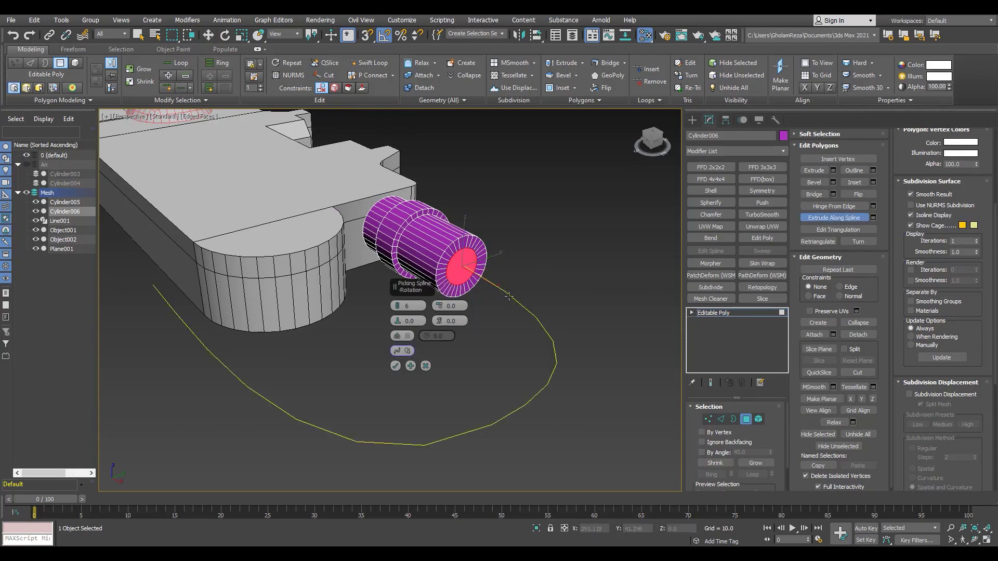
{"action": "left_click", "coordinate": [509, 297]}
{"action": "mouse_move", "coordinate": [509, 297]}
{"action": "middle_mouse_down", "text": "alt"}
{"action": "mouse_move", "coordinate": [226, 366]}
{"action": "mouse_move", "coordinate": [201, 358]}
{"action": "mouse_move", "coordinate": [426, 357]}
{"action": "middle_mouse_up", "text": "alt"}
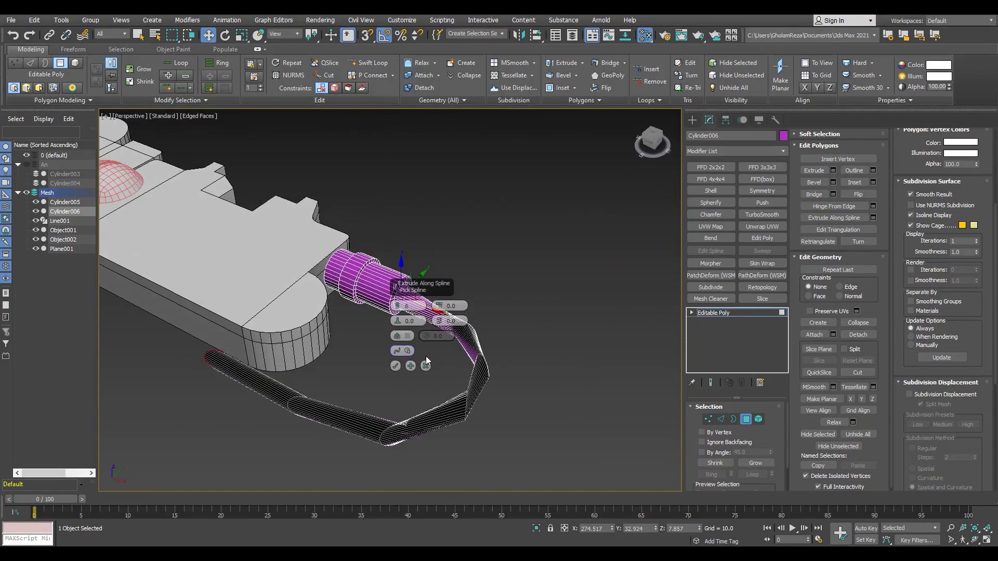
{"action": "left_click", "coordinate": [426, 366]}
{"action": "scroll", "coordinate": [406, 313], "scroll_direction": "up", "scroll_amount": 2}
{"action": "left_click", "coordinate": [447, 344]}
{"action": "scroll", "coordinate": [448, 343], "scroll_direction": "up", "scroll_amount": 2}
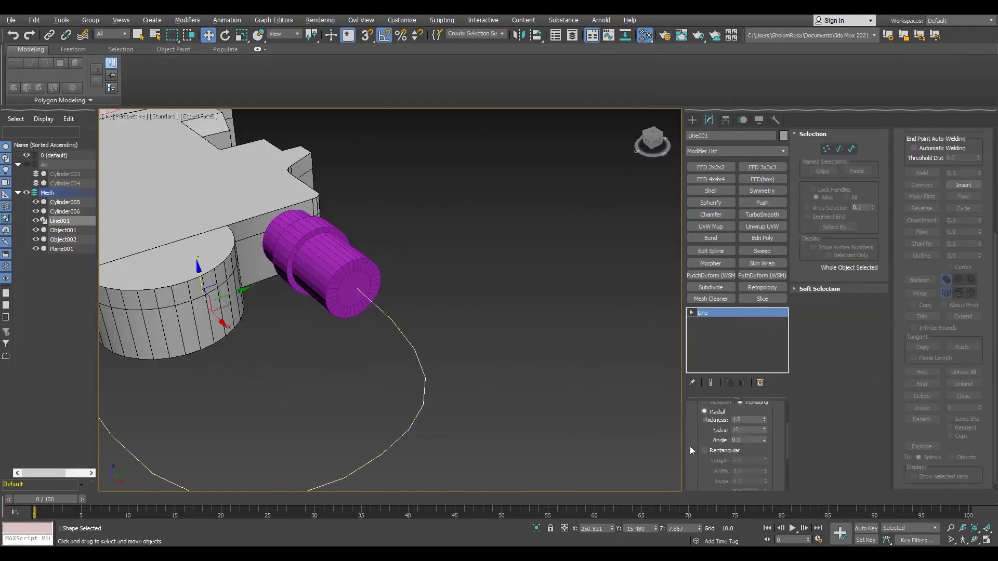
- Enable viewport rendering on Line001 with Thickness 16.11 and 32 Sides
{"action": "left_click_drag", "start_coordinate": [766, 448], "coordinate": [765, 416]}
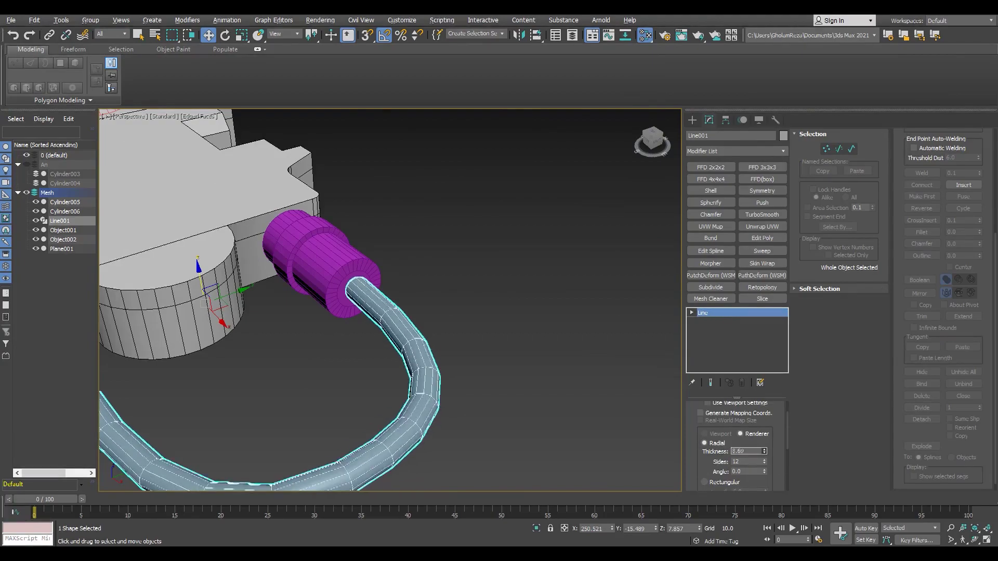
{"action": "mouse_move", "coordinate": [493, 333]}
{"action": "middle_mouse_down", "text": "alt"}
{"action": "mouse_move", "coordinate": [390, 342]}
{"action": "mouse_move", "coordinate": [561, 369]}
{"action": "middle_mouse_up", "text": "alt"}
{"action": "scroll", "coordinate": [390, 342], "scroll_direction": "up", "scroll_amount": 2}
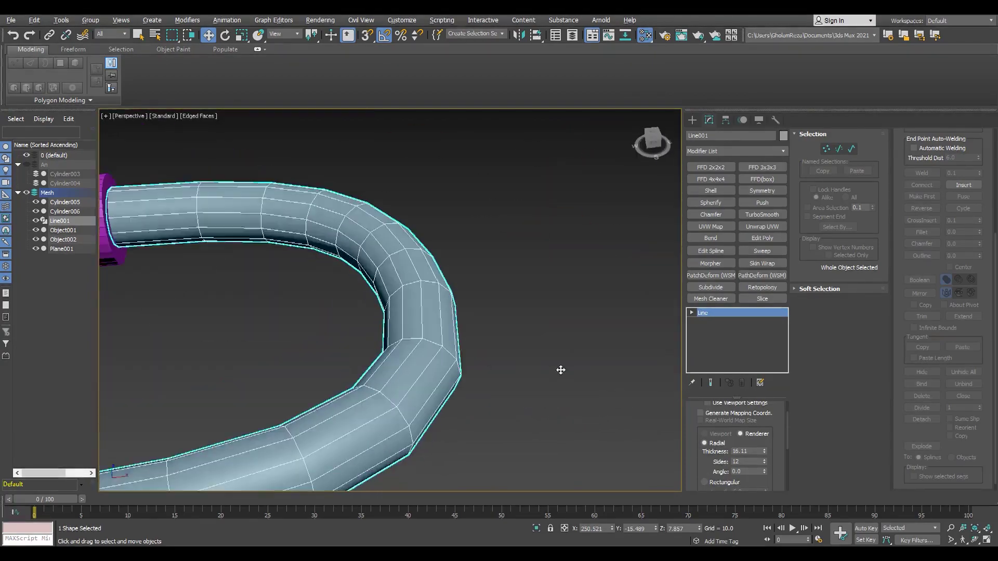
{"action": "scroll", "coordinate": [422, 285], "scroll_direction": "down", "scroll_amount": 4}
{"action": "middle_click_drag", "start_coordinate": [422, 285], "coordinate": [447, 291], "text": "alt"}
{"action": "scroll", "coordinate": [334, 217], "scroll_direction": "up", "scroll_amount": 5}
- Check how the cable tube joins the purple connector in wireframe and shaded views
{"action": "left_click", "coordinate": [499, 229]}
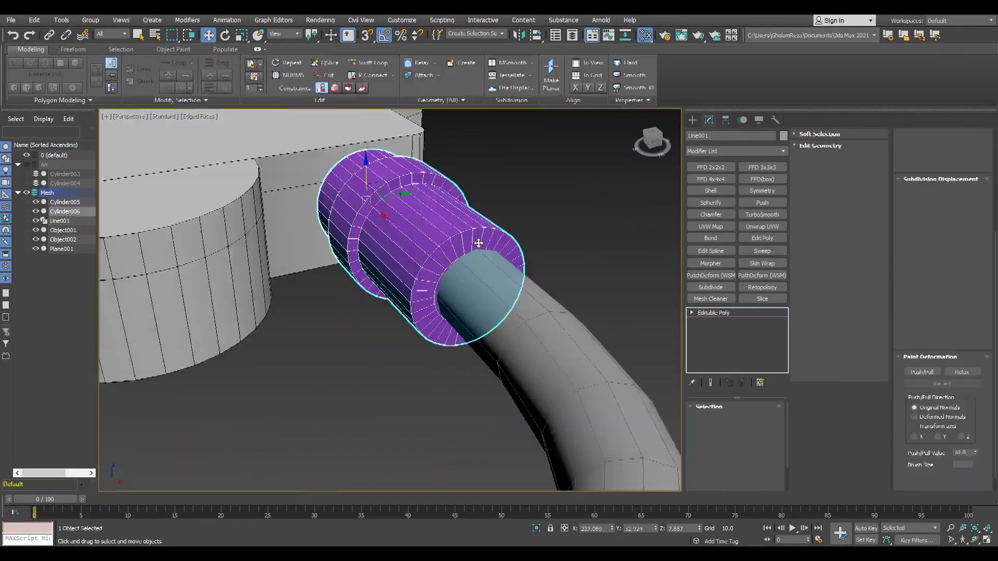
{"action": "key", "text": "4"}
{"action": "key", "text": "F3"}
{"action": "key", "text": "F3"}
{"action": "scroll", "coordinate": [520, 364], "scroll_direction": "down", "scroll_amount": 3}
{"action": "left_click", "coordinate": [535, 423]}
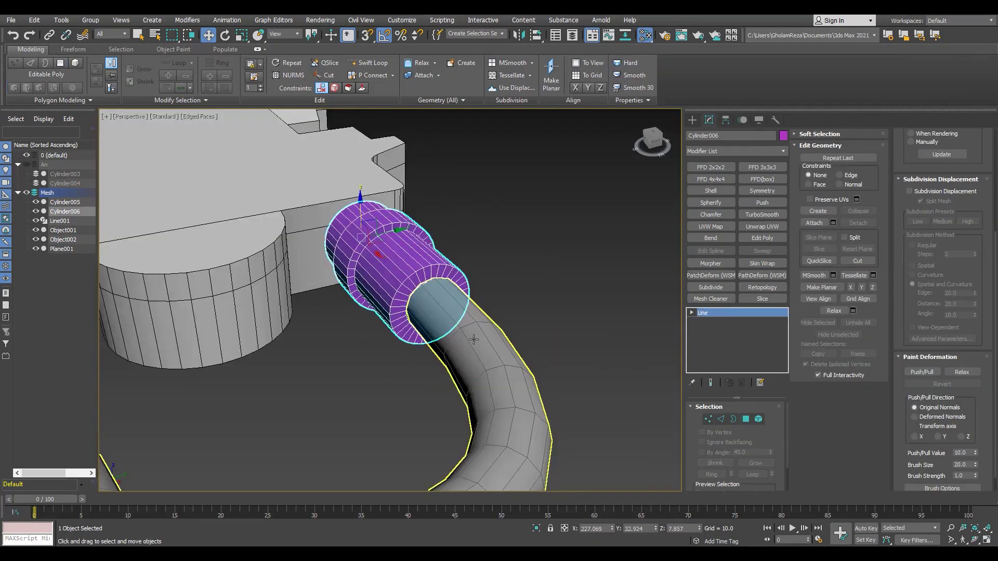
{"action": "scroll", "coordinate": [535, 423], "scroll_direction": "up", "scroll_amount": 4}
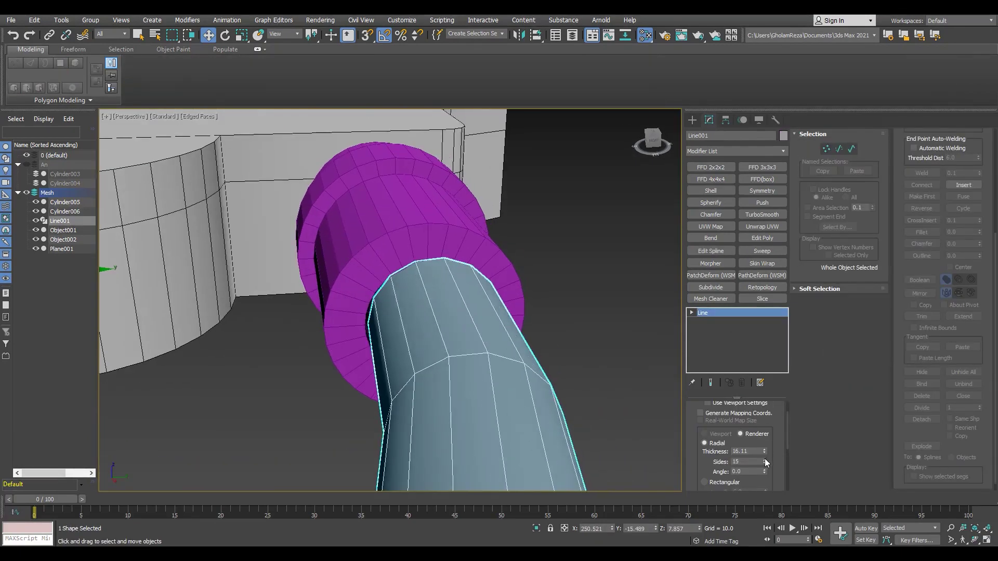
{"action": "key", "text": "ctrl+z"}
{"action": "key", "text": "F3"}
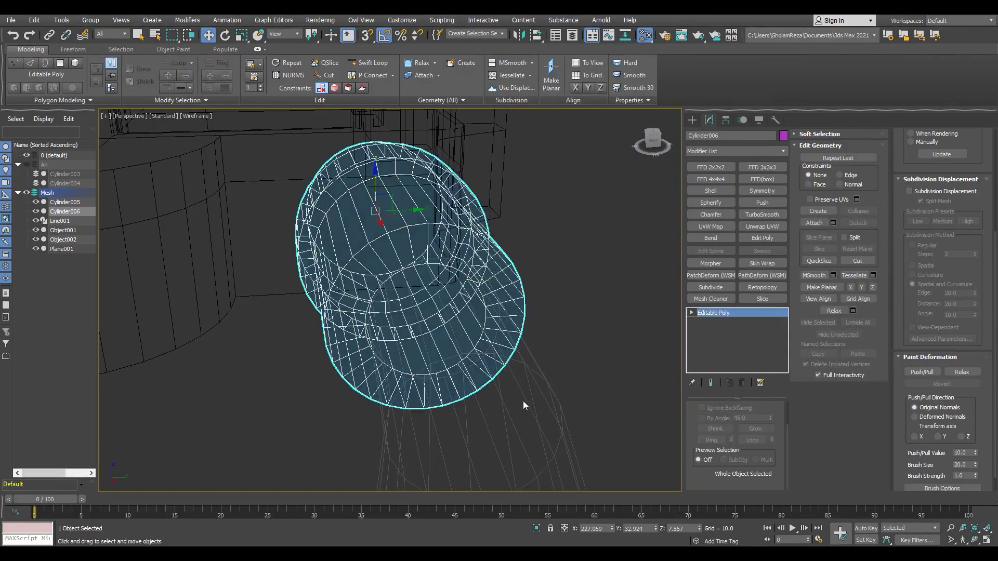
{"action": "key", "text": "ctrl+y"}
{"action": "key", "text": "F3"}
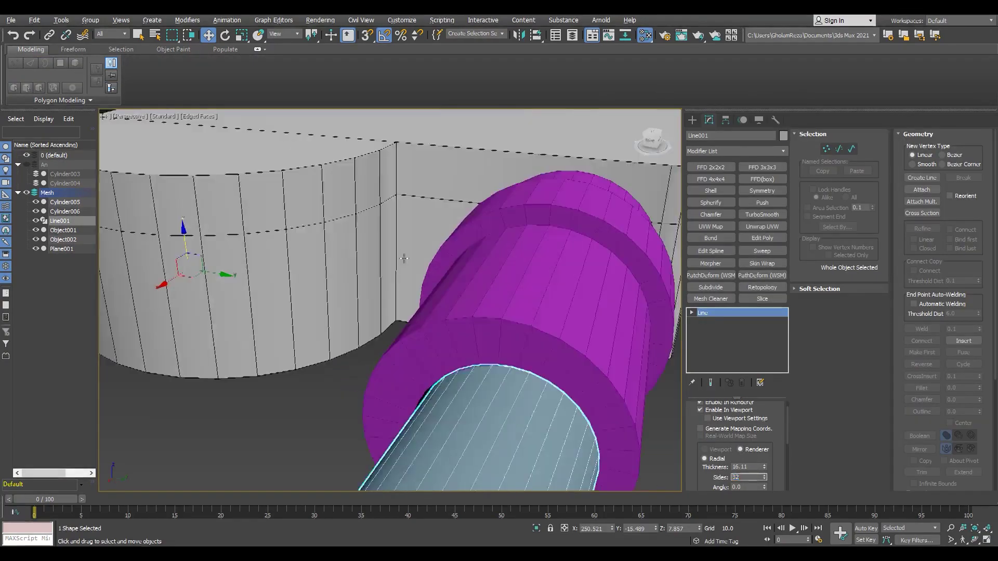
{"action": "scroll", "coordinate": [404, 259], "scroll_direction": "down", "scroll_amount": 4}
{"action": "middle_click_drag", "start_coordinate": [404, 259], "coordinate": [438, 320], "text": "alt"}
{"action": "scroll", "coordinate": [437, 320], "scroll_direction": "up", "scroll_amount": 4}
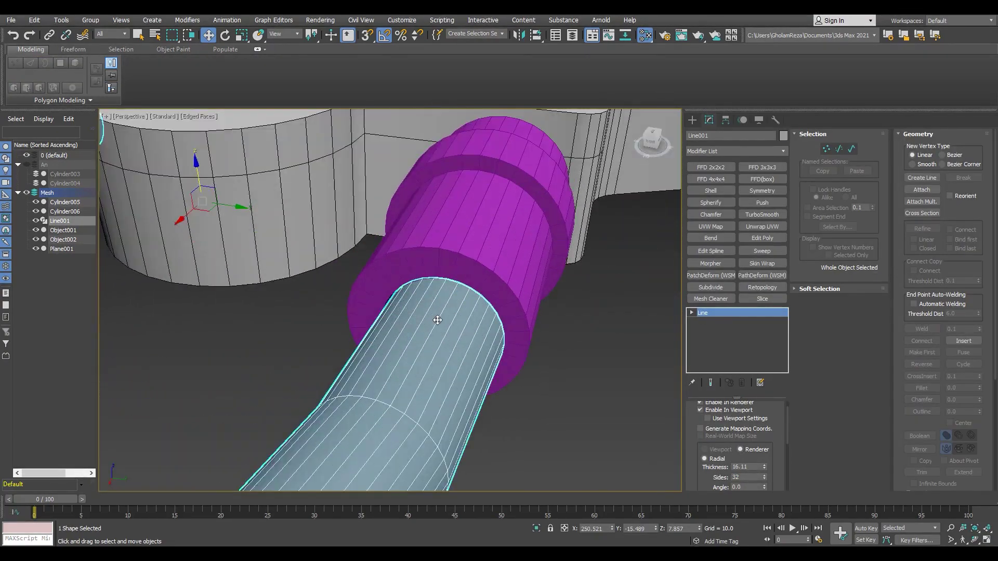
- Check the tube's end vertex in an orthographic view, then apply an Edit Poly modifier
{"action": "key", "text": "u"}
{"action": "key", "text": "F3"}
{"action": "scroll", "coordinate": [317, 296], "scroll_direction": "up", "scroll_amount": 5}
{"action": "key", "text": "1"}
{"action": "left_click_drag", "start_coordinate": [455, 230], "coordinate": [222, 394]}
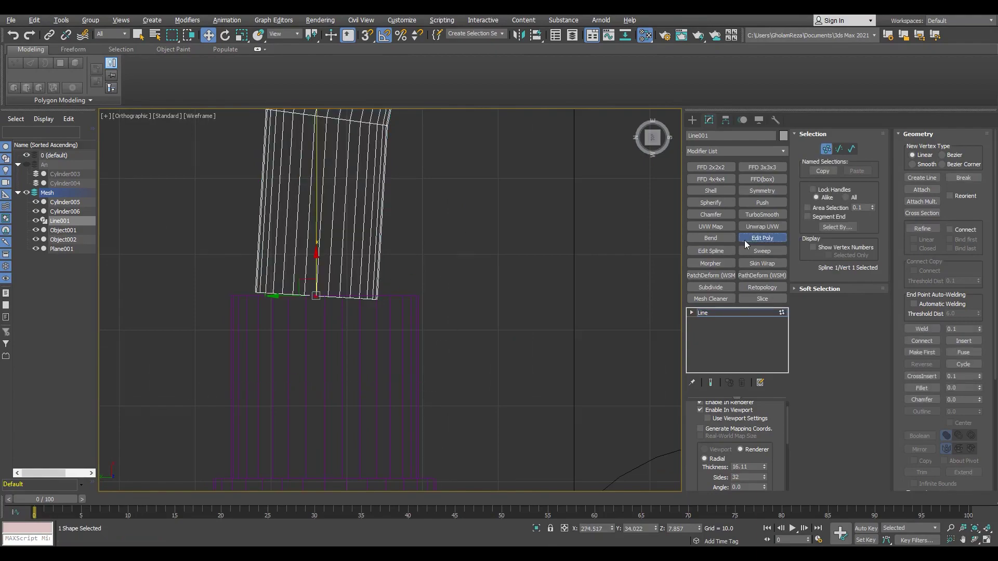
{"action": "left_click", "coordinate": [745, 240]}
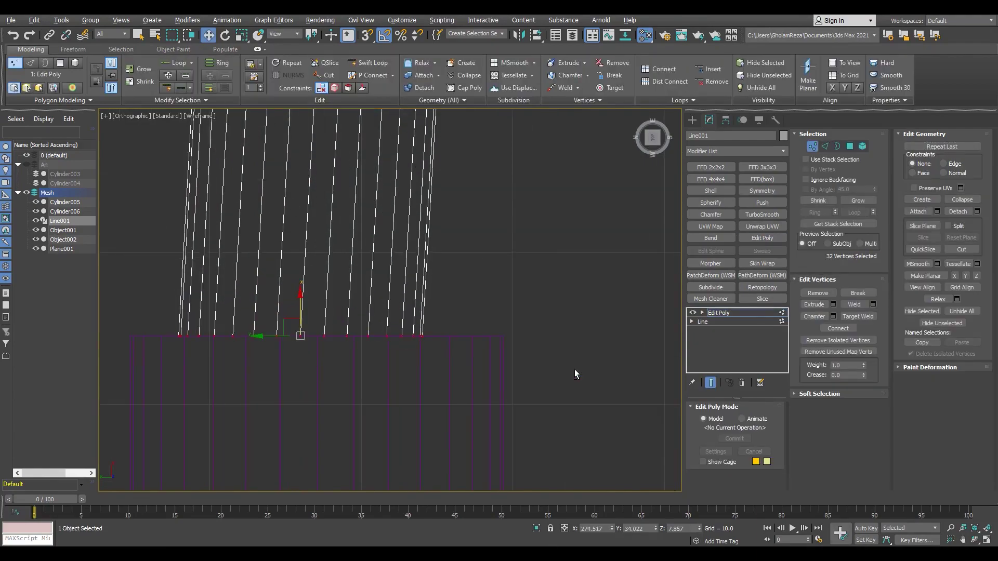
- Try deleting the purple connector's end-ring polygons, then undo back to the separate cable line
{"action": "key", "text": "p"}
{"action": "key", "text": "F3"}
{"action": "middle_click_drag", "start_coordinate": [416, 310], "coordinate": [447, 333], "text": "alt"}
{"action": "scroll", "coordinate": [447, 332], "scroll_direction": "up", "scroll_amount": 2}
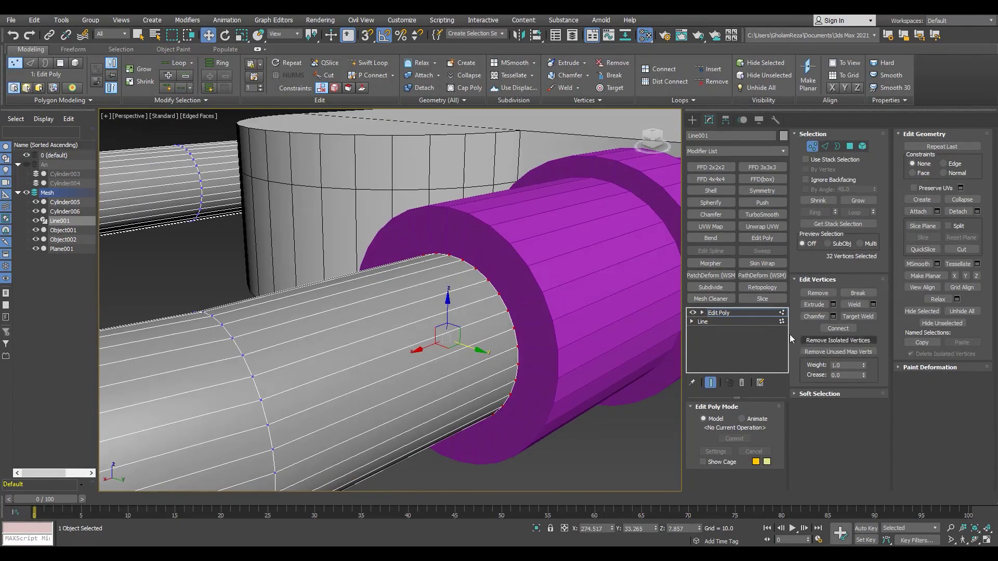
{"action": "left_click", "coordinate": [598, 292]}
{"action": "left_click", "coordinate": [208, 364]}
{"action": "key", "text": "F3"}
{"action": "left_click", "coordinate": [490, 251]}
{"action": "key", "text": "Delete"}
{"action": "key", "text": "F3"}
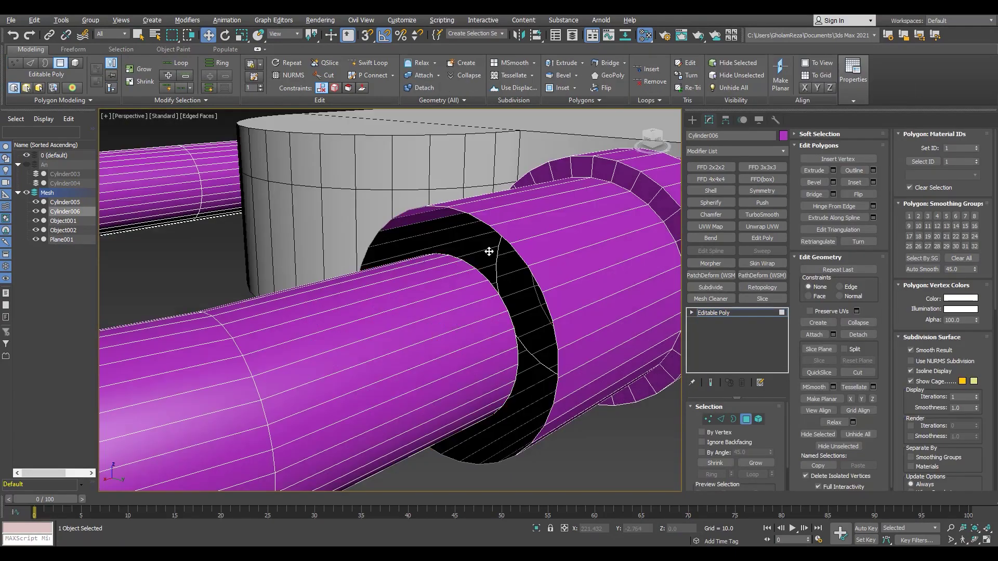
{"action": "scroll", "coordinate": [489, 251], "scroll_direction": "down", "scroll_amount": 4}
{"action": "key", "text": "ctrl+z"}
{"action": "key", "text": "ctrl+z"}
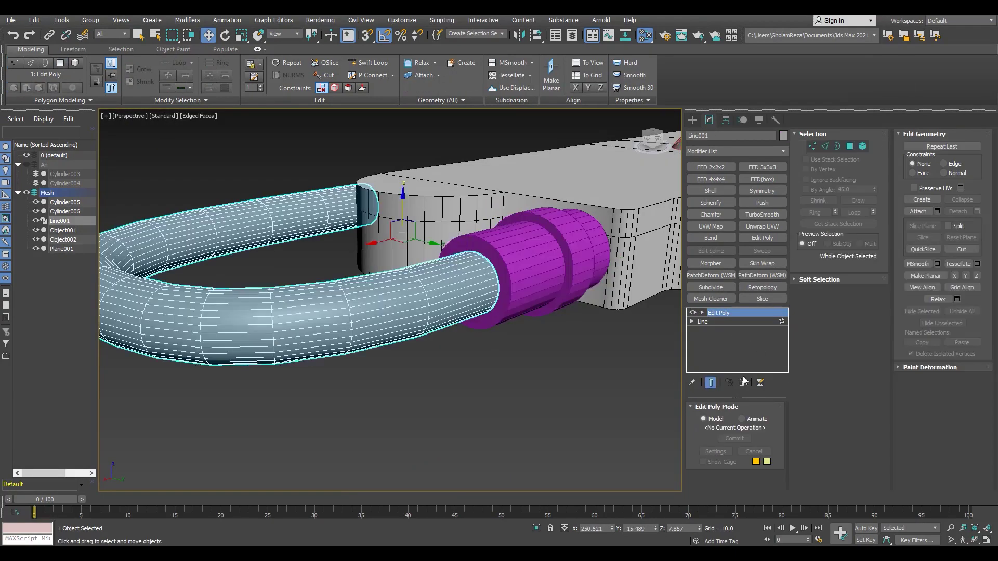
- Reduce the cable Line's rendering thickness to 10, then to 12
{"action": "scroll", "coordinate": [774, 416], "scroll_direction": "down", "scroll_amount": 1}
{"action": "left_click_drag", "start_coordinate": [764, 467], "coordinate": [754, 469]}
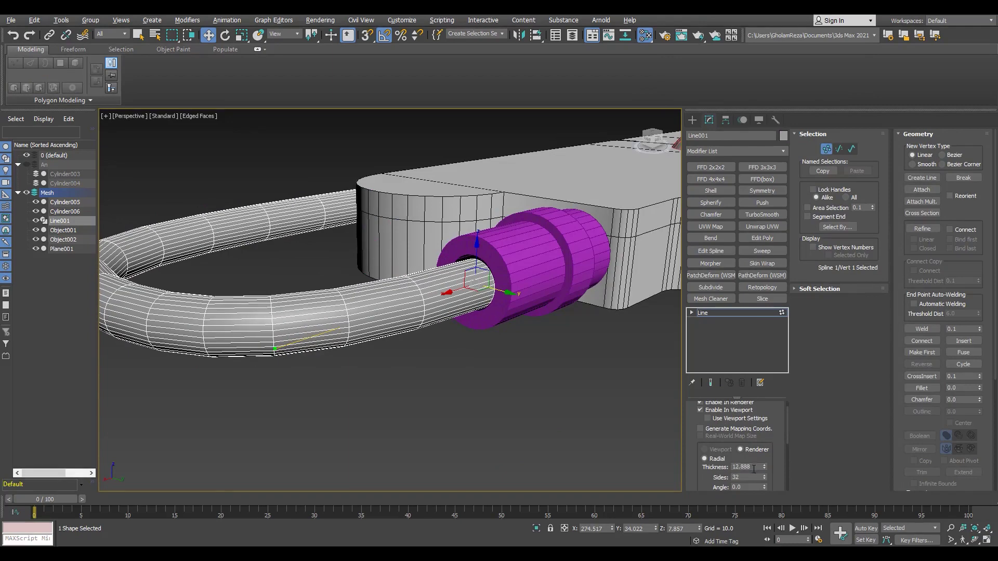
{"action": "type", "text": "10"}
{"action": "key", "text": "Return"}
{"action": "scroll", "coordinate": [494, 270], "scroll_direction": "down", "scroll_amount": 3}
{"action": "key", "text": "F4"}
{"action": "mouse_move", "coordinate": [494, 270]}
{"action": "middle_mouse_down", "text": "alt"}
{"action": "mouse_move", "coordinate": [397, 343]}
{"action": "mouse_move", "coordinate": [365, 305]}
{"action": "middle_mouse_up", "text": "alt"}
{"action": "scroll", "coordinate": [365, 306], "scroll_direction": "up", "scroll_amount": 5}
{"action": "type", "text": "12"}
{"action": "key", "text": "Return"}
{"action": "key", "text": "F4"}
{"action": "scroll", "coordinate": [411, 315], "scroll_direction": "up", "scroll_amount": 3}
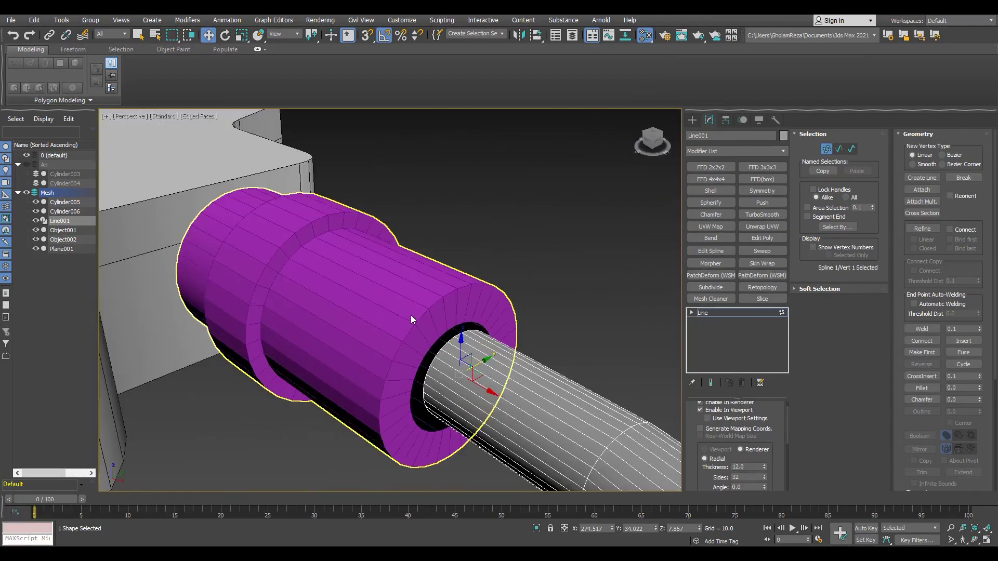
- Add an Edit Poly modifier to the cable and inspect its open border in orthographic views
{"action": "left_click", "coordinate": [762, 237]}
{"action": "key", "text": "3"}
{"action": "middle_click_drag", "start_coordinate": [445, 367], "coordinate": [529, 391], "text": "alt"}
{"action": "key", "text": "F3"}
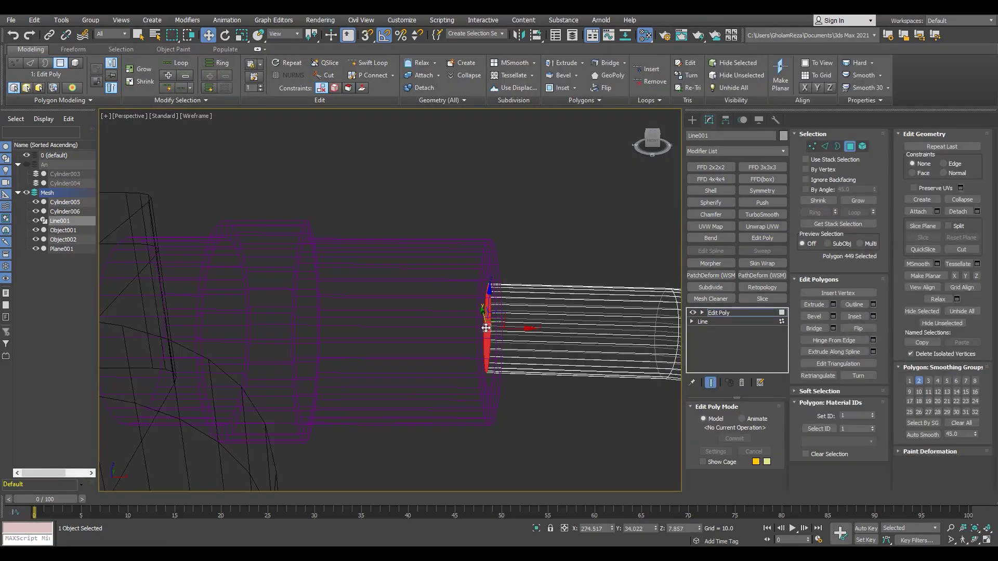
{"action": "key", "text": "alt+w"}
{"action": "middle_click", "coordinate": [222, 251]}
{"action": "key", "text": "alt+w"}
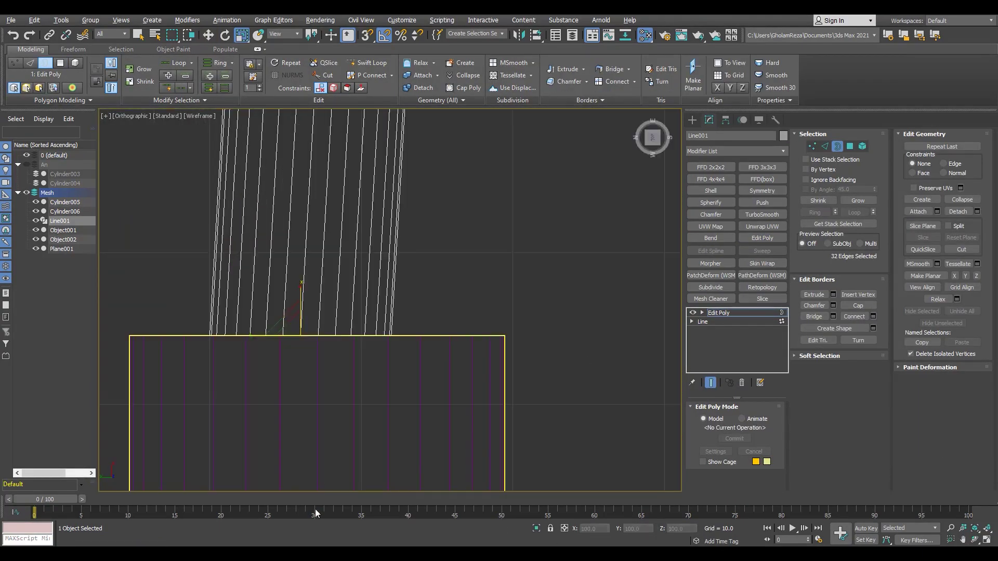
{"action": "key", "text": "6"}
{"action": "key", "text": "alt+w"}
{"action": "middle_click", "coordinate": [506, 383]}
{"action": "key", "text": "alt+w"}
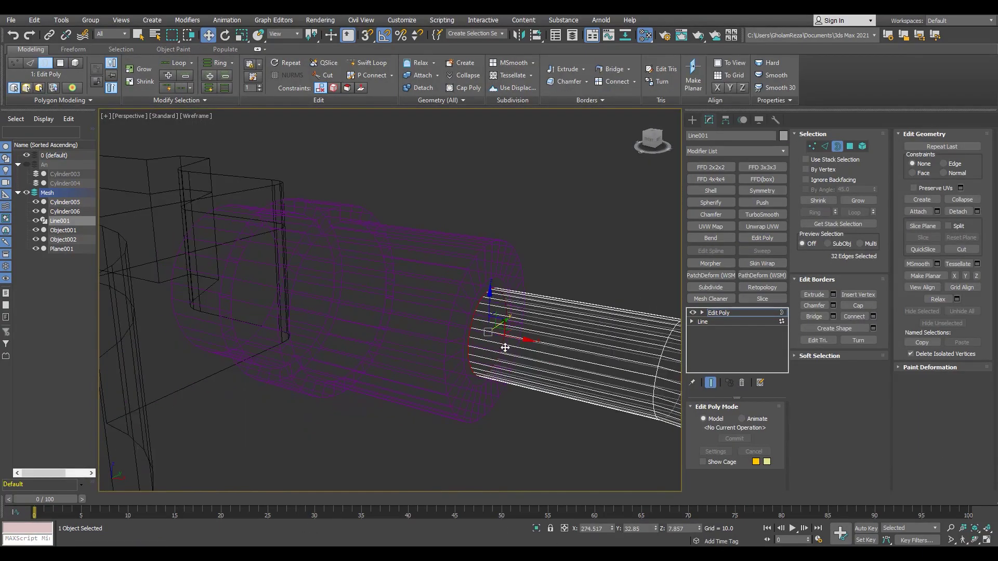
{"action": "key", "text": "F3"}
- Select the end-cap polygons of the purple connector Cylinder006 in Polygon mode
{"action": "left_click", "coordinate": [417, 285]}
{"action": "key", "text": "4"}
{"action": "left_click", "coordinate": [457, 289]}
- Delete the connector's end cap and attach the cable tube into Cylinder006
{"action": "key", "text": "Delete"}
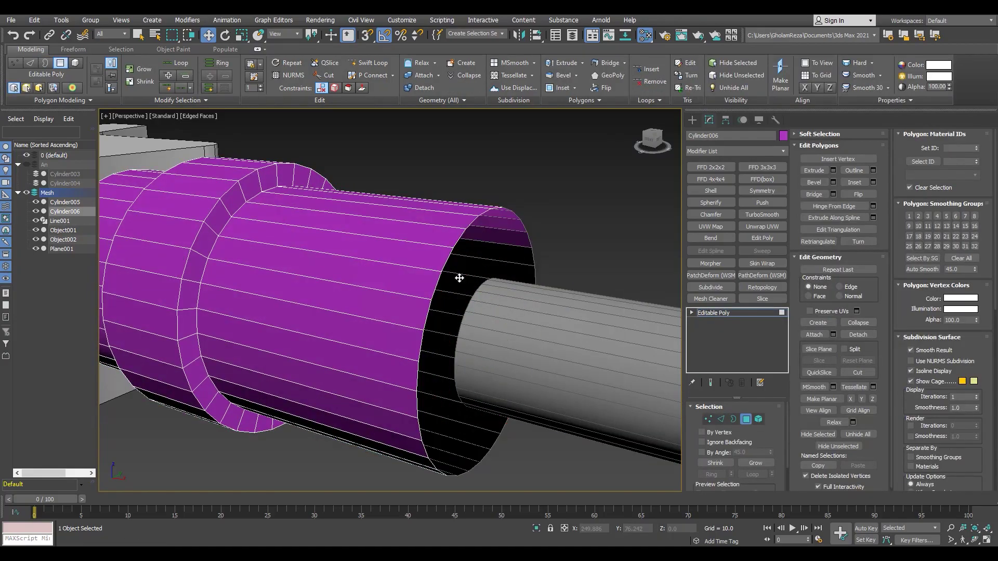
{"action": "left_click", "coordinate": [565, 338]}
{"action": "key", "text": "F3"}
{"action": "key", "text": "F3"}
{"action": "mouse_move", "coordinate": [520, 332]}
{"action": "middle_mouse_down", "text": "alt"}
{"action": "mouse_move", "coordinate": [434, 232]}
{"action": "mouse_move", "coordinate": [431, 291]}
{"action": "middle_mouse_up", "text": "alt"}
{"action": "key", "text": "3"}
- Select the open border at the cable end, checking it in the four-view layout
{"action": "scroll", "coordinate": [434, 232], "scroll_direction": "down", "scroll_amount": 5}
{"action": "key", "text": "alt+w"}
{"action": "key", "text": "4"}
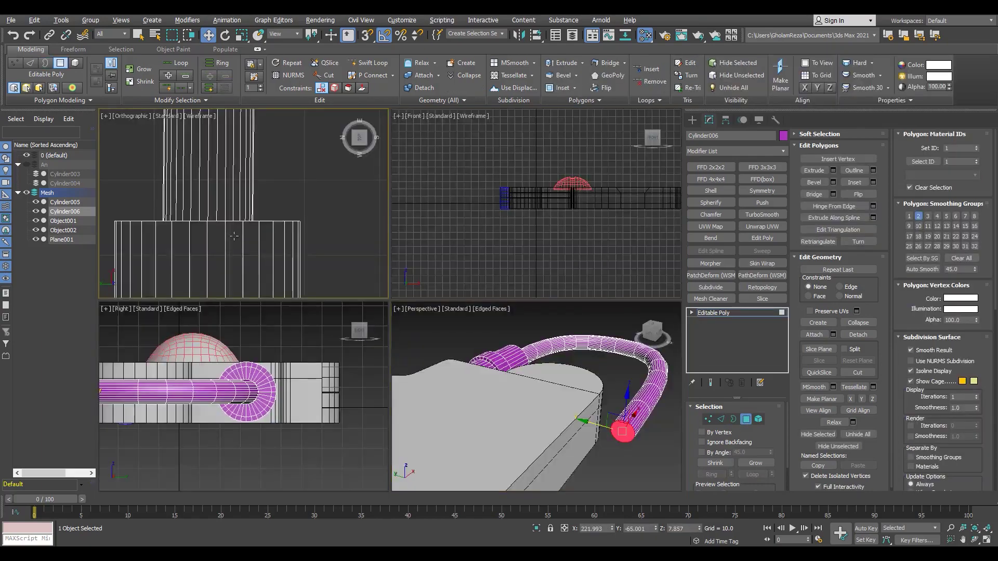
{"action": "key", "text": "alt+w"}
{"action": "scroll", "coordinate": [458, 349], "scroll_direction": "up", "scroll_amount": 5}
{"action": "key", "text": "3"}
{"action": "key", "text": "r"}
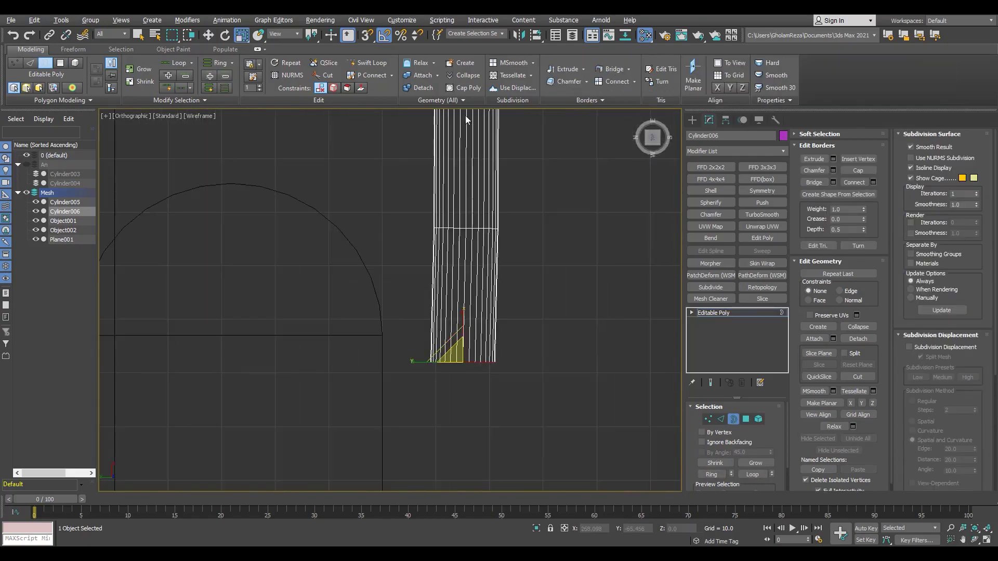
{"action": "key", "text": "w"}
{"action": "key", "text": "F3"}
{"action": "scroll", "coordinate": [450, 267], "scroll_direction": "down", "scroll_amount": 2}
{"action": "scroll", "coordinate": [455, 304], "scroll_direction": "down", "scroll_amount": 2}
- Orbit around the box and merged cable to inspect the open cable end
{"action": "key", "text": "alt+w"}
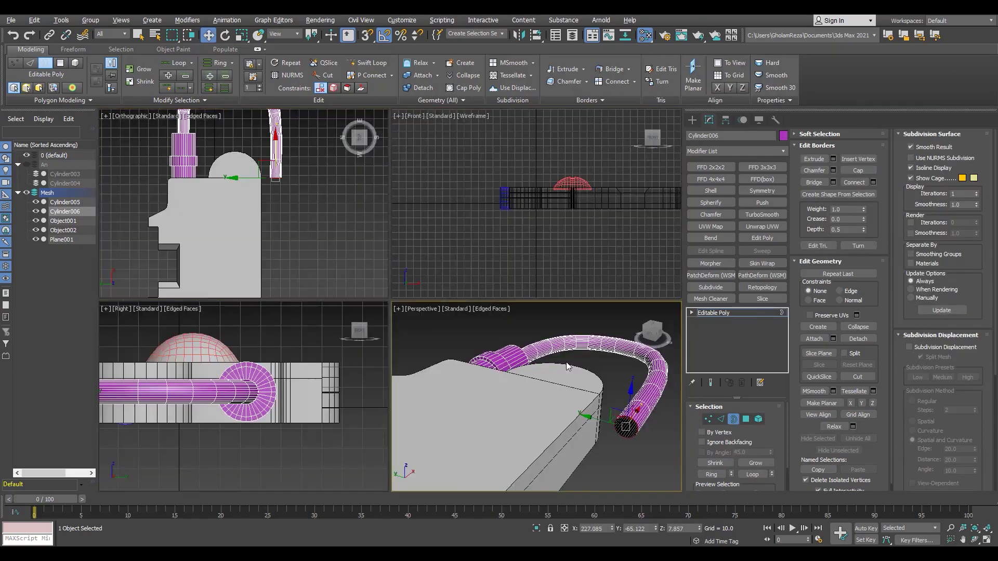
{"action": "key", "text": "alt+w"}
{"action": "scroll", "coordinate": [501, 289], "scroll_direction": "up", "scroll_amount": 3}
{"action": "key", "text": "r"}
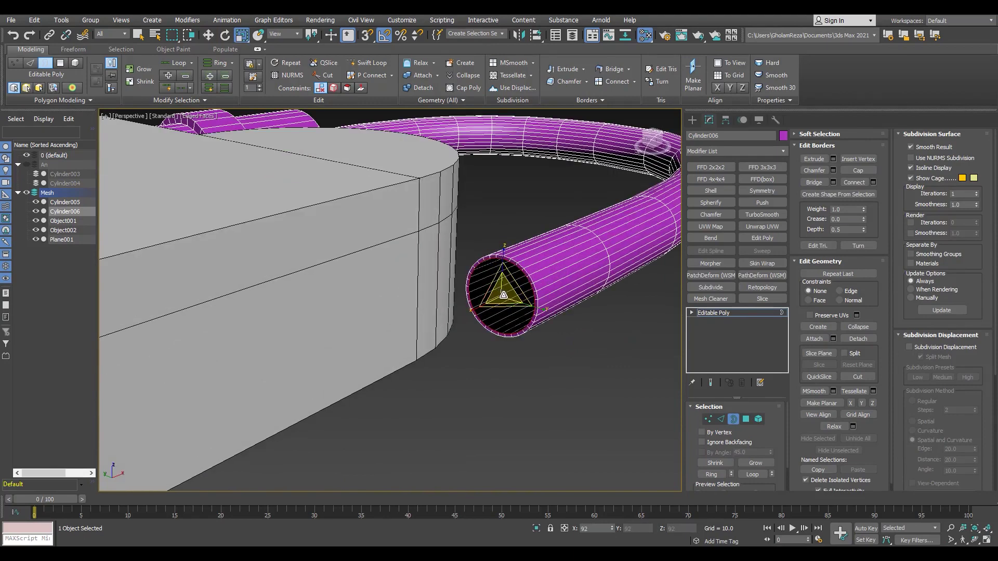
{"action": "scroll", "coordinate": [503, 295], "scroll_direction": "up", "scroll_amount": 2}
{"action": "key", "text": "w"}
{"action": "middle_click_drag", "start_coordinate": [438, 326], "coordinate": [415, 287], "text": "alt"}
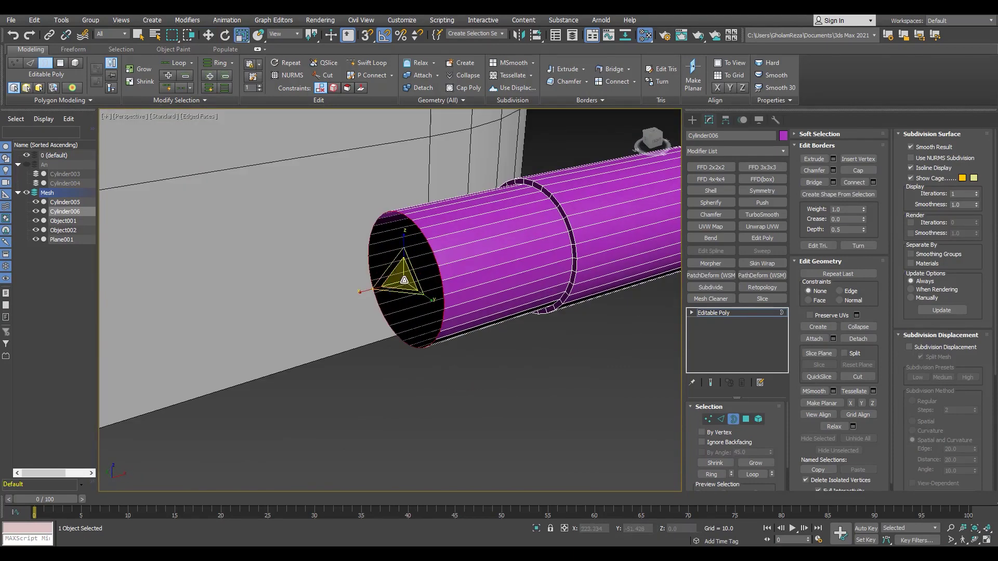
{"action": "key", "text": "w"}
{"action": "scroll", "coordinate": [409, 318], "scroll_direction": "down", "scroll_amount": 3}
{"action": "middle_click_drag", "start_coordinate": [409, 319], "coordinate": [9, 319], "text": "alt"}
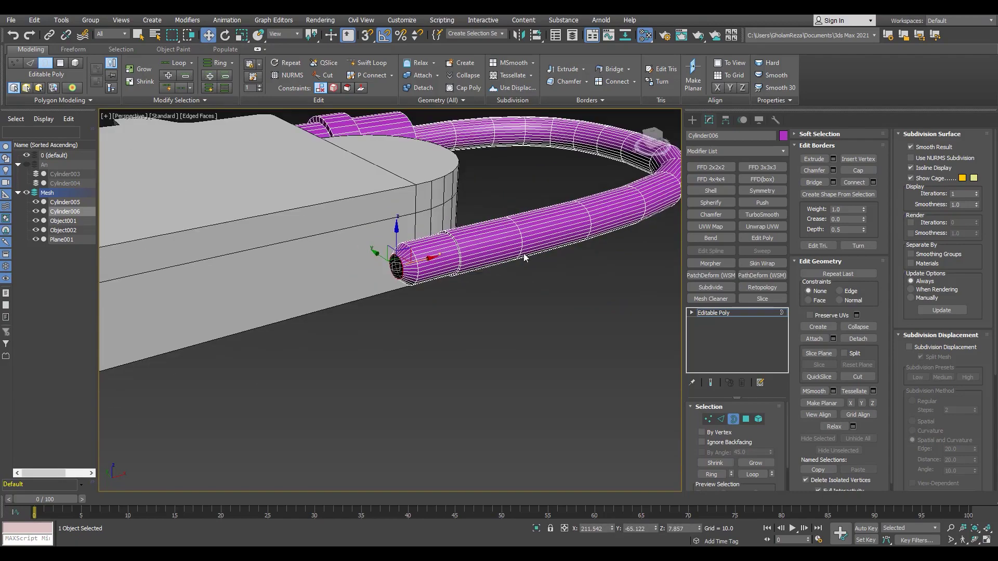
{"action": "mouse_move", "coordinate": [524, 257]}
{"action": "middle_mouse_down", "text": "alt"}
{"action": "mouse_move", "coordinate": [452, 301]}
{"action": "mouse_move", "coordinate": [367, 232]}
{"action": "mouse_move", "coordinate": [448, 277]}
{"action": "middle_mouse_up", "text": "alt"}
{"action": "scroll", "coordinate": [448, 276], "scroll_direction": "down", "scroll_amount": 3}
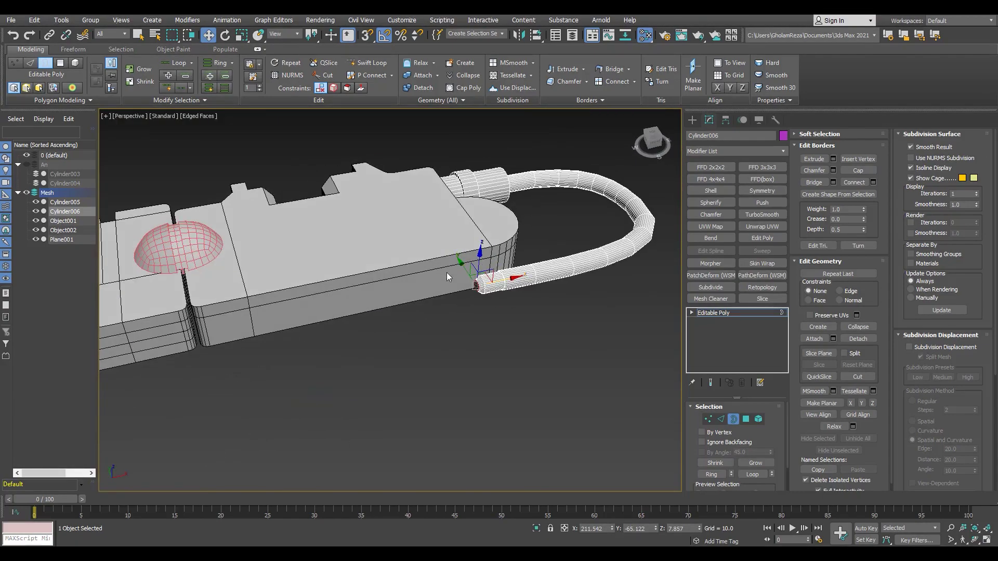
- Shift-scale the cable's open border outward to extrude a new stepped collar ring
{"action": "scroll", "coordinate": [525, 263], "scroll_direction": "down", "scroll_amount": 2}
{"action": "scroll", "coordinate": [349, 306], "scroll_direction": "up", "scroll_amount": 3}
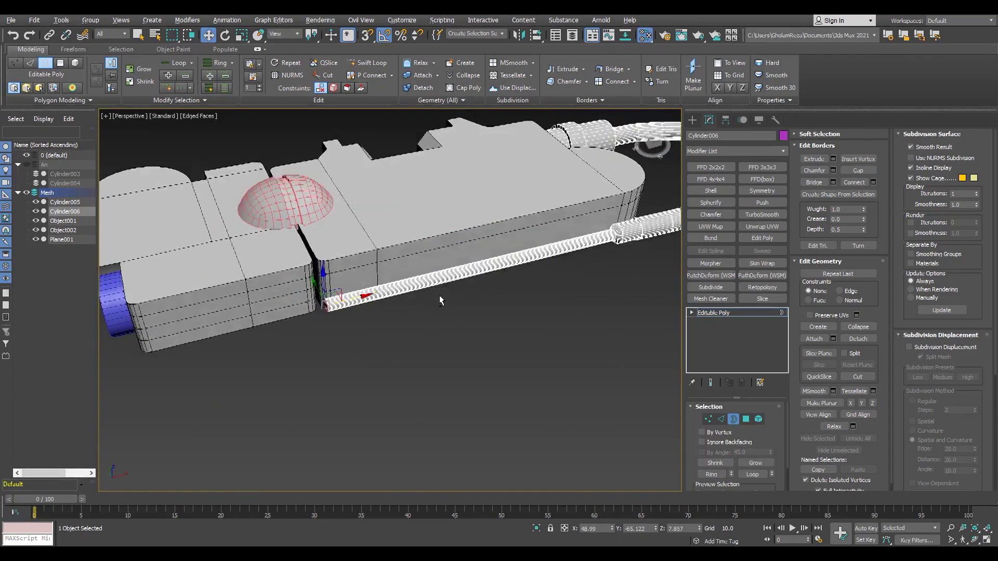
{"action": "middle_click_drag", "start_coordinate": [349, 306], "coordinate": [312, 291], "text": "alt"}
{"action": "key", "text": "r"}
{"action": "scroll", "coordinate": [395, 286], "scroll_direction": "up", "scroll_amount": 3}
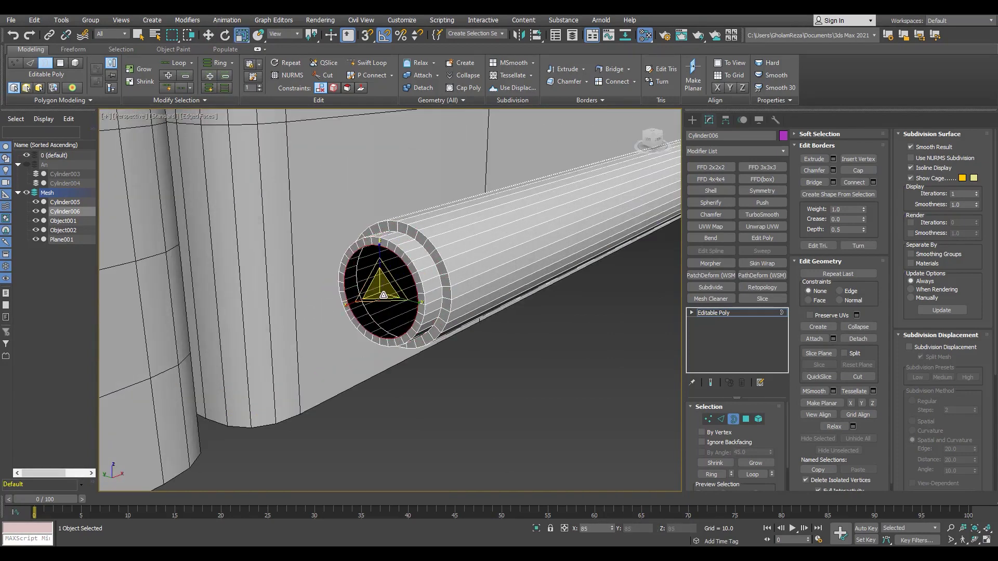
{"action": "scroll", "coordinate": [363, 302], "scroll_direction": "up", "scroll_amount": 2}
{"action": "key", "text": "r"}
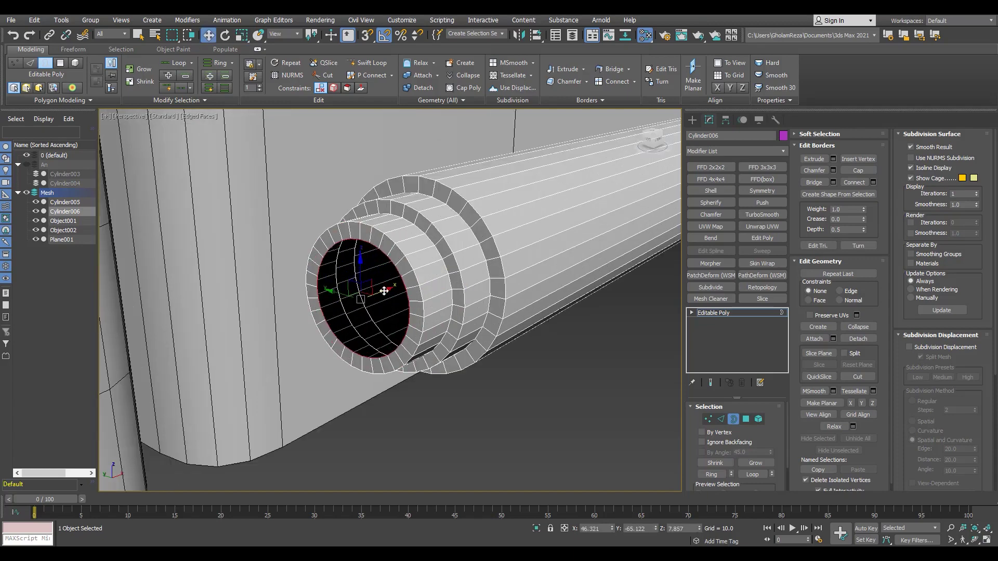
{"action": "left_click_drag", "start_coordinate": [384, 291], "coordinate": [349, 309]}
- Turn off edged faces and orbit to review the extruded rings from another side
{"action": "scroll", "coordinate": [364, 307], "scroll_direction": "down", "scroll_amount": 3}
{"action": "scroll", "coordinate": [411, 291], "scroll_direction": "down", "scroll_amount": 2}
{"action": "key", "text": "w"}
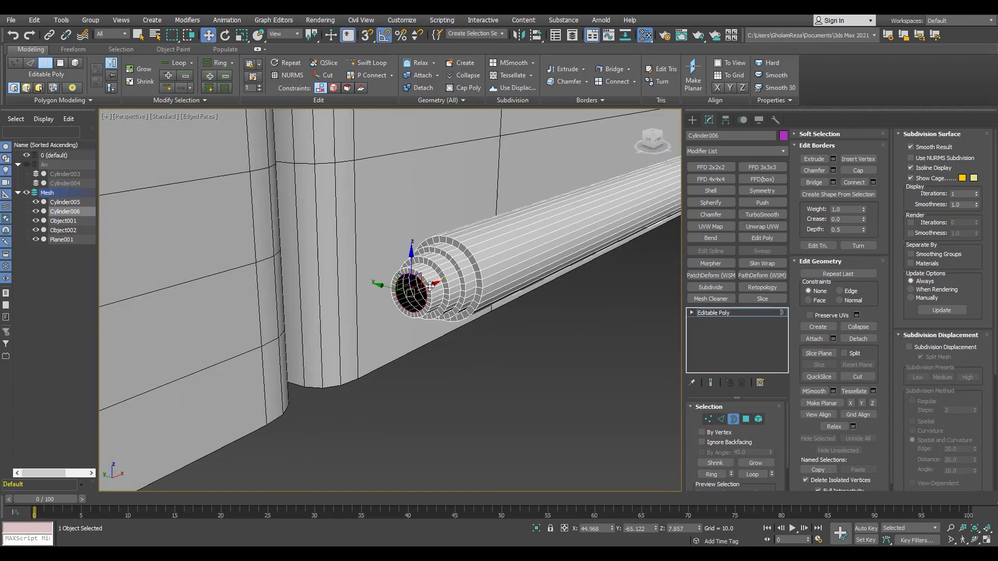
{"action": "scroll", "coordinate": [386, 312], "scroll_direction": "down", "scroll_amount": 5}
{"action": "key", "text": "F4"}
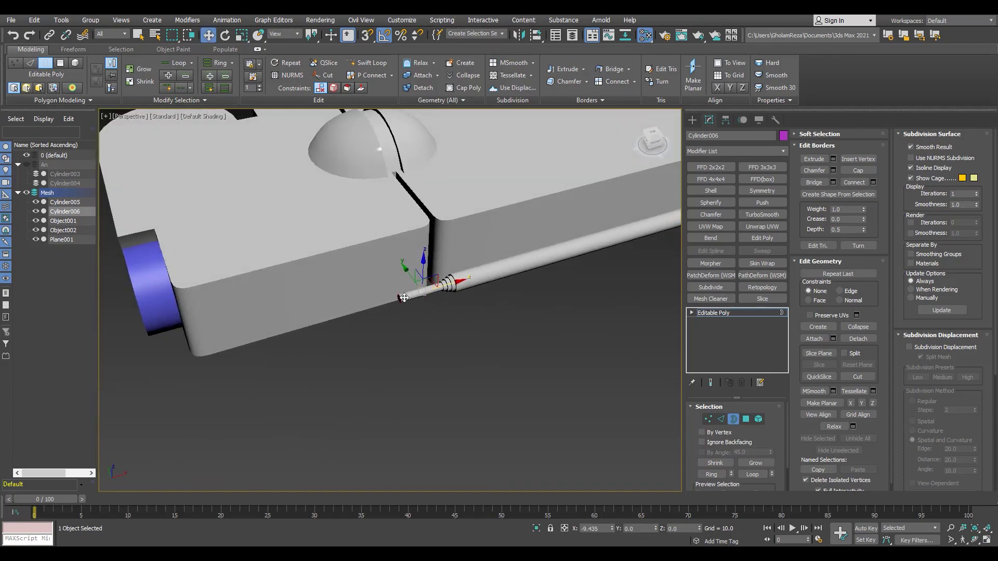
{"action": "middle_click_drag", "start_coordinate": [333, 320], "coordinate": [382, 286], "text": "alt"}
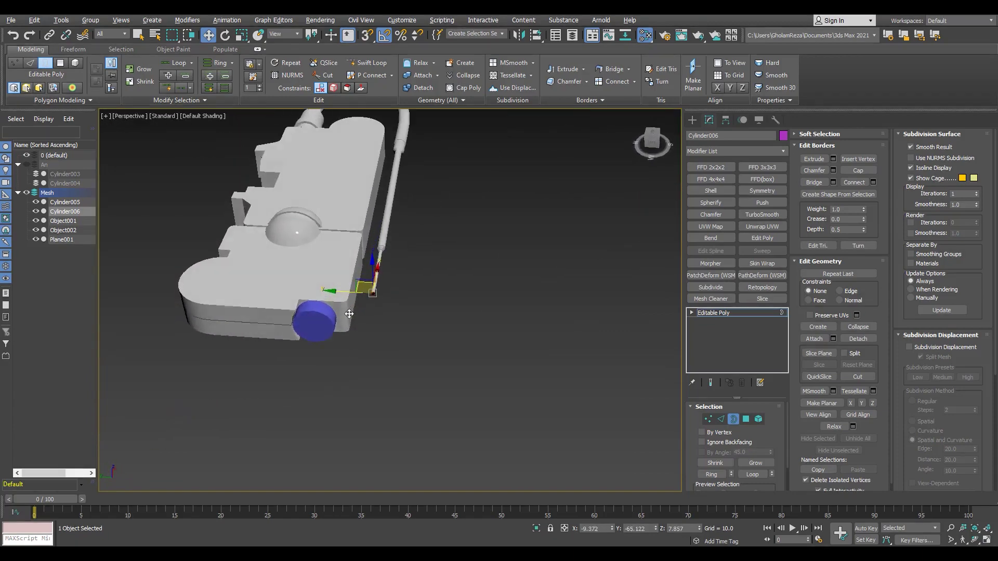
{"action": "key", "text": "alt+w"}
{"action": "key", "text": "alt+w"}
- In the Front view, select the vertex rings along the cable and the arch's top ring
{"action": "key", "text": "1"}
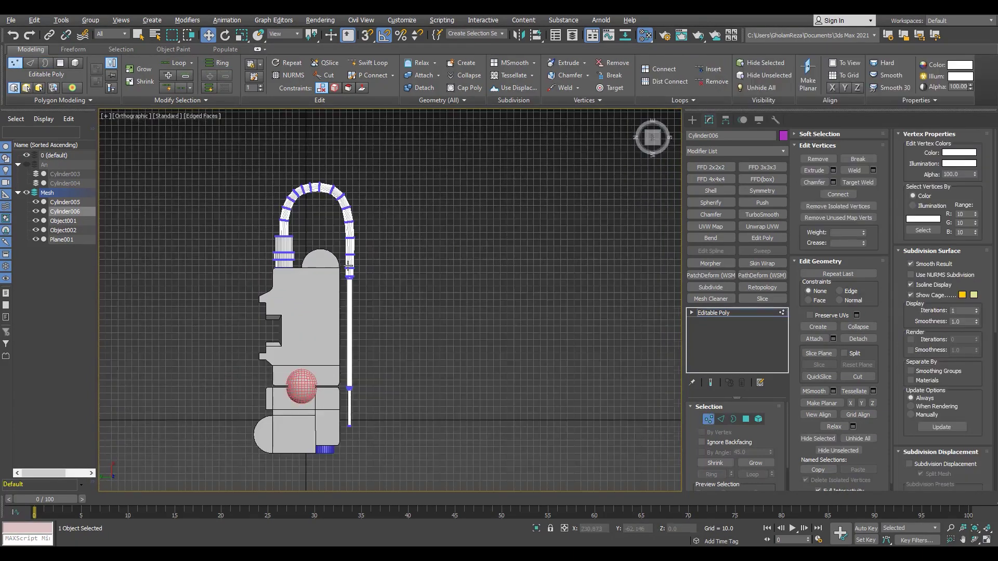
{"action": "left_click_drag", "start_coordinate": [400, 169], "coordinate": [331, 443]}
{"action": "scroll", "coordinate": [314, 312], "scroll_direction": "up", "scroll_amount": 5}
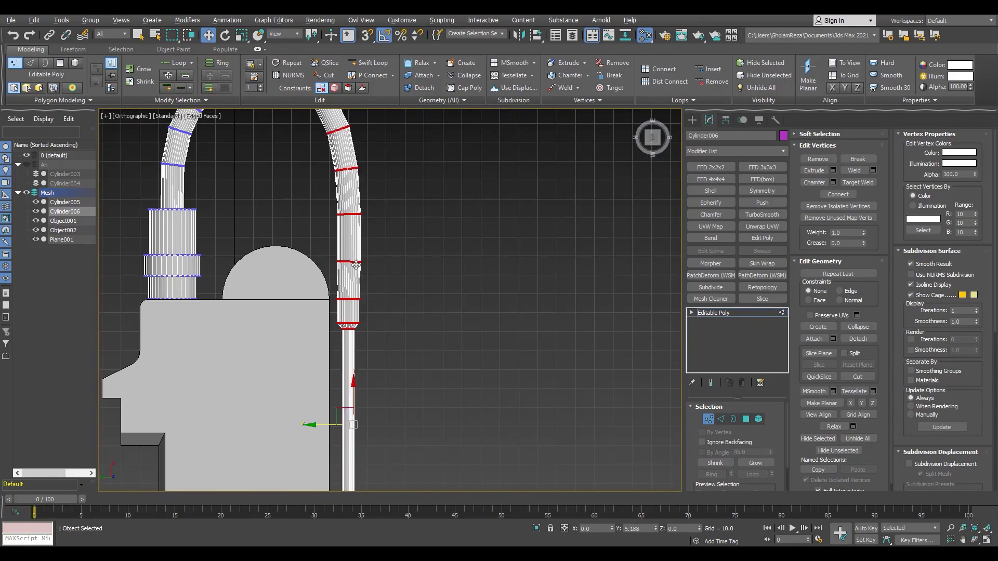
{"action": "scroll", "coordinate": [416, 258], "scroll_direction": "up", "scroll_amount": 3}
{"action": "left_click_drag", "start_coordinate": [359, 171], "coordinate": [333, 239]}
{"action": "scroll", "coordinate": [334, 206], "scroll_direction": "up", "scroll_amount": 3}
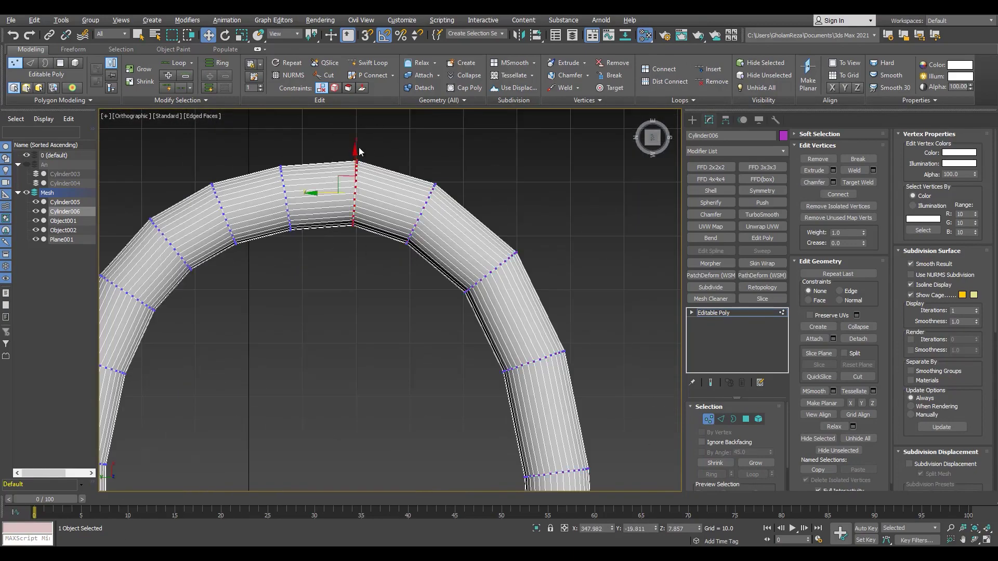
- Zoom in on the cable end in Perspective with Border mode and edged faces shown
{"action": "key", "text": "shift+z"}
{"action": "scroll", "coordinate": [401, 290], "scroll_direction": "up", "scroll_amount": 3}
{"action": "key", "text": "3"}
{"action": "scroll", "coordinate": [338, 334], "scroll_direction": "up", "scroll_amount": 4}
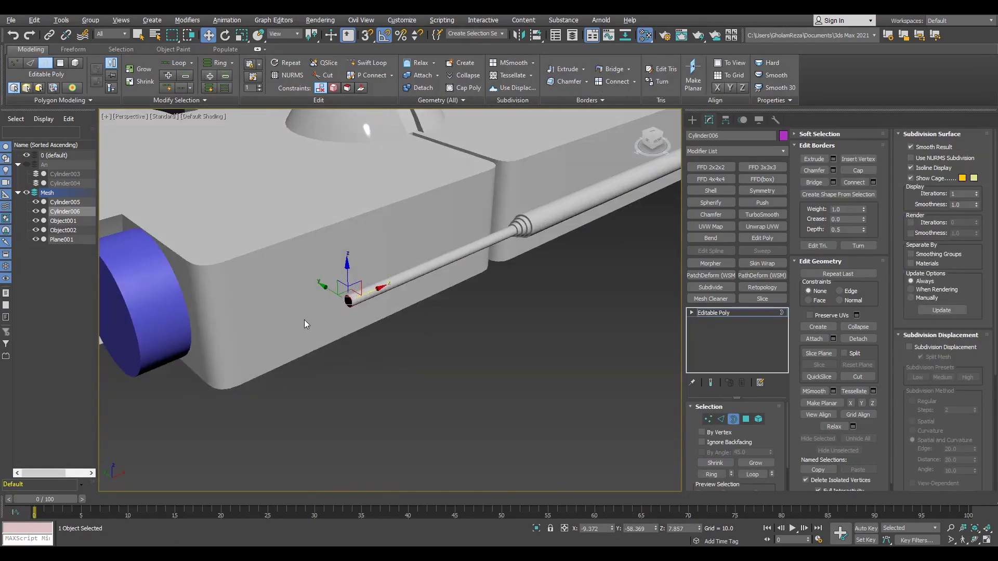
{"action": "scroll", "coordinate": [305, 318], "scroll_direction": "up", "scroll_amount": 3}
{"action": "scroll", "coordinate": [379, 281], "scroll_direction": "up", "scroll_amount": 2}
{"action": "scroll", "coordinate": [449, 235], "scroll_direction": "up", "scroll_amount": 3}
{"action": "key", "text": "w"}
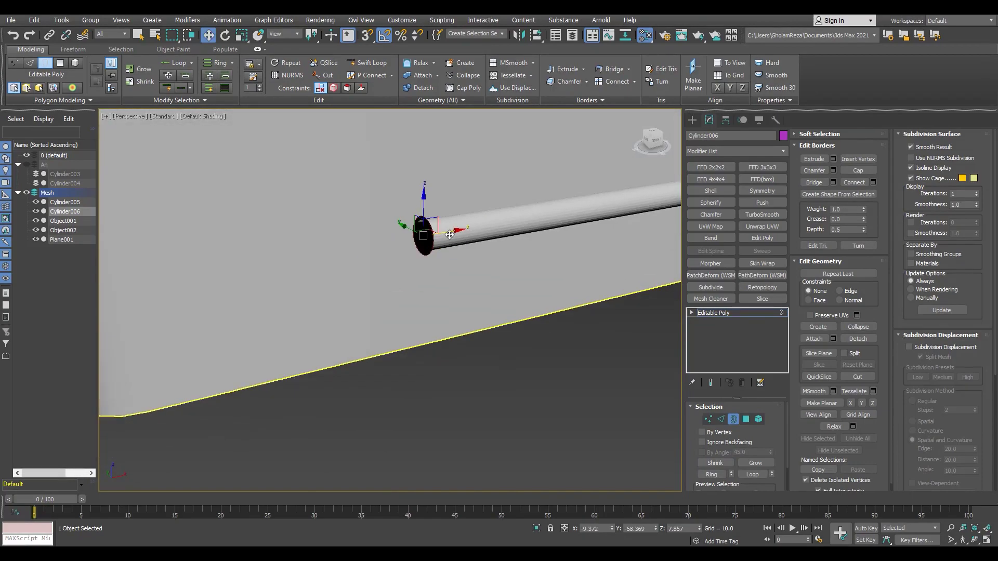
{"action": "key", "text": "F4"}
{"action": "scroll", "coordinate": [401, 253], "scroll_direction": "down", "scroll_amount": 2}
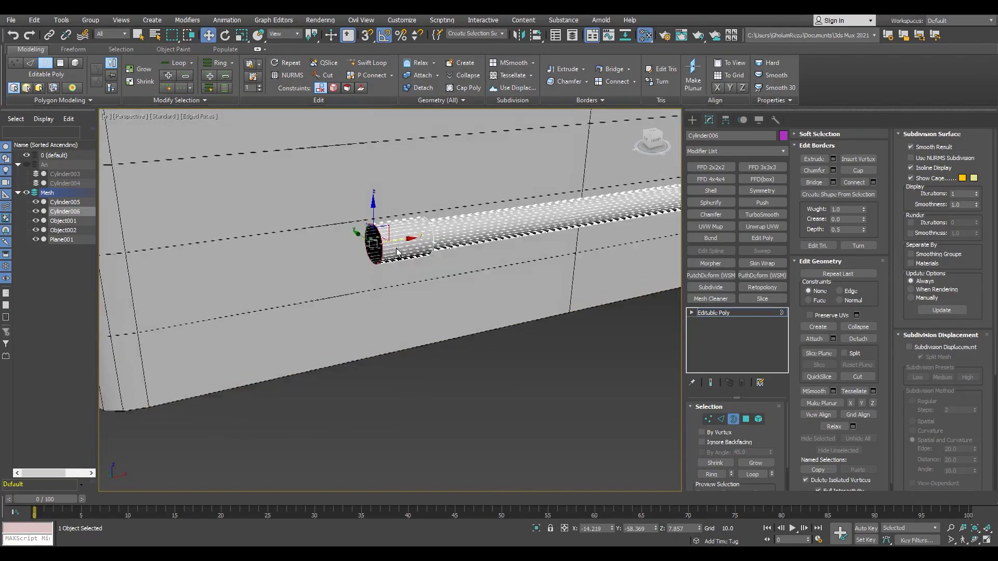
{"action": "scroll", "coordinate": [432, 250], "scroll_direction": "up", "scroll_amount": 6}
- Exit vertex editing, maximize the Left view and turn off edged faces
{"action": "key", "text": "1"}
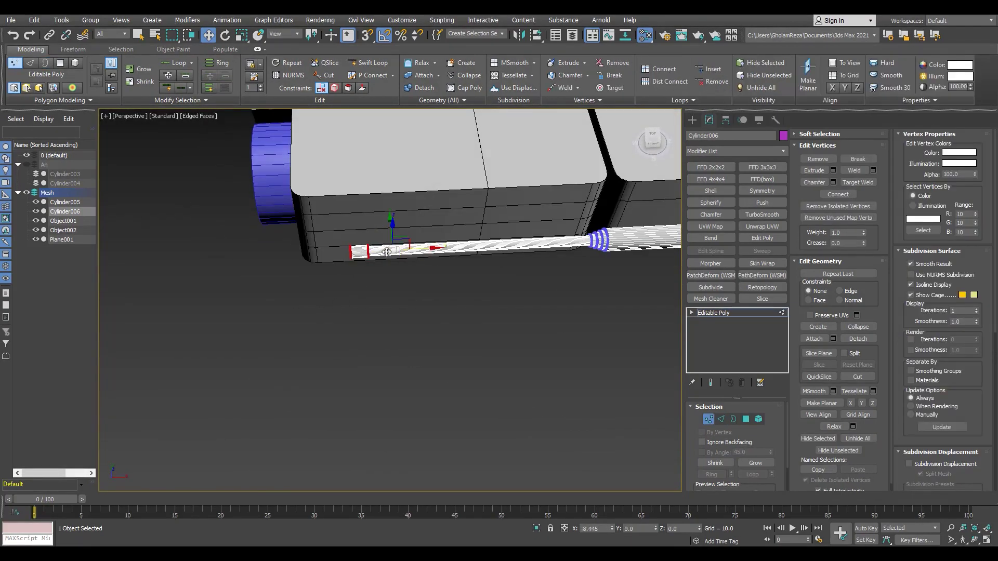
{"action": "key", "text": "alt+w"}
{"action": "key", "text": "alt+w"}
{"action": "key", "text": "l"}
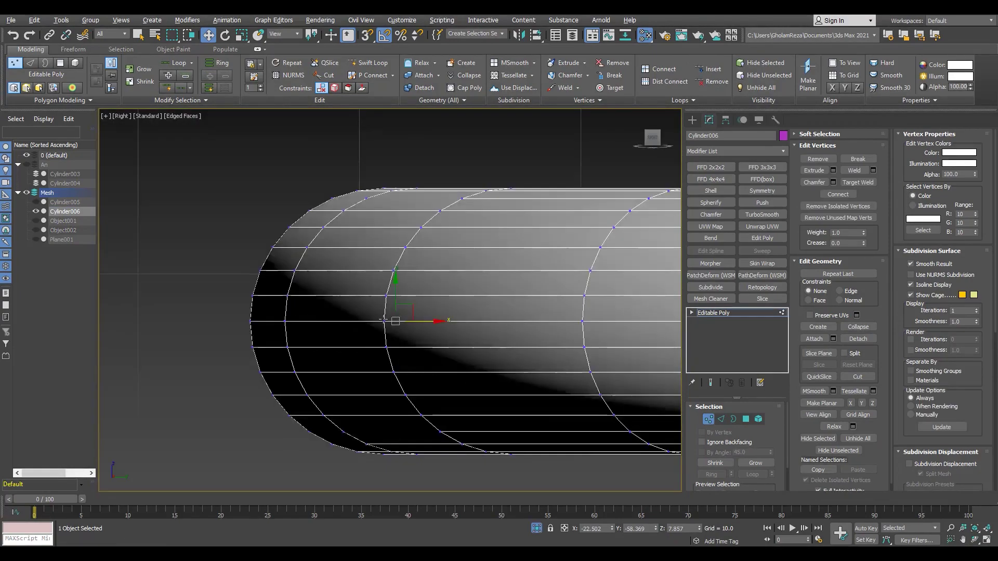
{"action": "scroll", "coordinate": [385, 318], "scroll_direction": "down", "scroll_amount": 3}
{"action": "scroll", "coordinate": [551, 299], "scroll_direction": "up", "scroll_amount": 6}
{"action": "key", "text": "F4"}
- Create a standard-primitive sphere beside the cable end
{"action": "key", "text": "1"}
{"action": "middle_click_drag", "start_coordinate": [609, 326], "coordinate": [584, 377]}
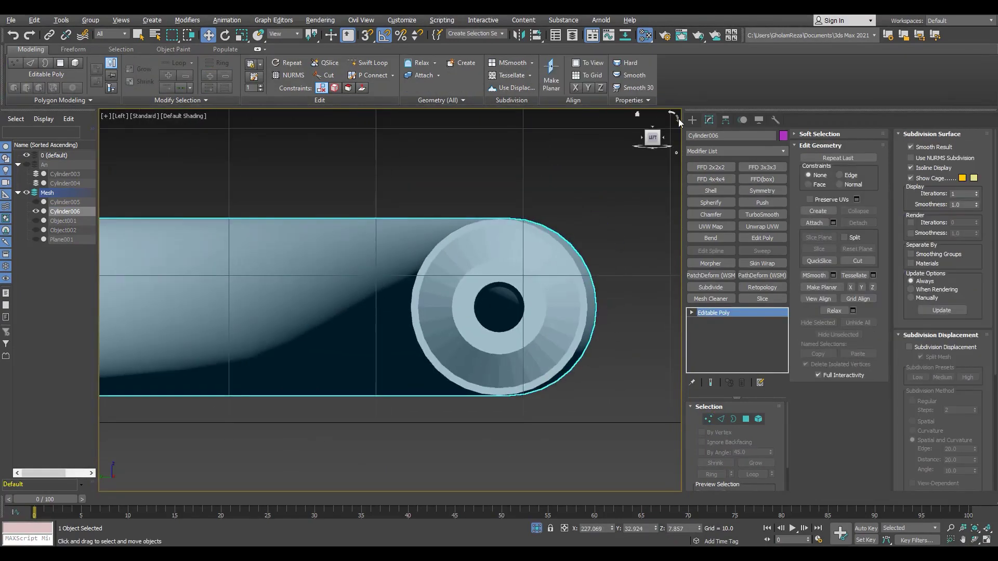
{"action": "left_click", "coordinate": [692, 120]}
{"action": "left_click", "coordinate": [703, 135]}
{"action": "left_click", "coordinate": [715, 193]}
{"action": "left_click_drag", "start_coordinate": [543, 306], "coordinate": [562, 323]}
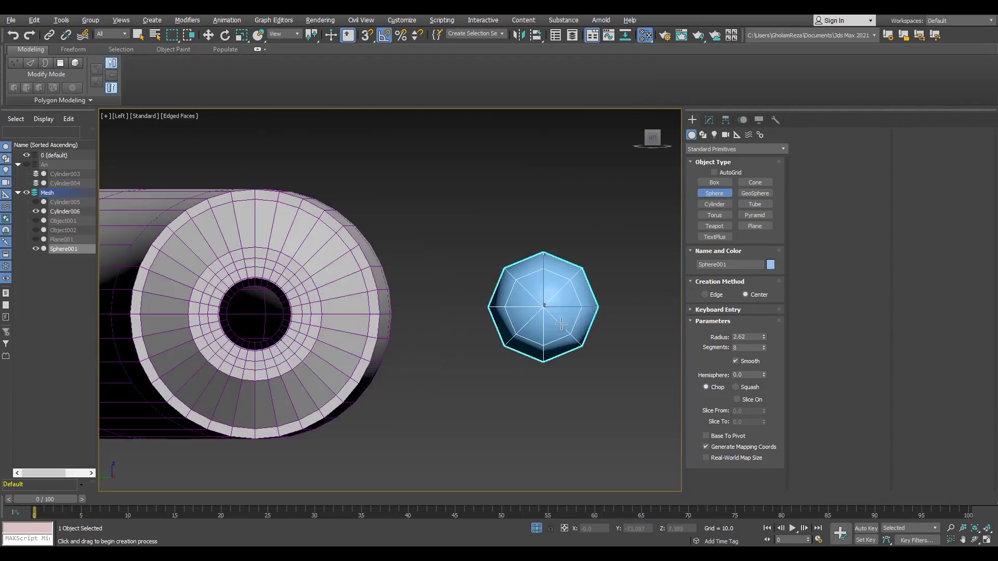
- Convert the sphere to Editable Poly, add TurboSmooth and Edit Poly, and collapse the stack
{"action": "scroll", "coordinate": [560, 283], "scroll_direction": "up", "scroll_amount": 3}
{"action": "key", "text": "F3"}
{"action": "key", "text": "2"}
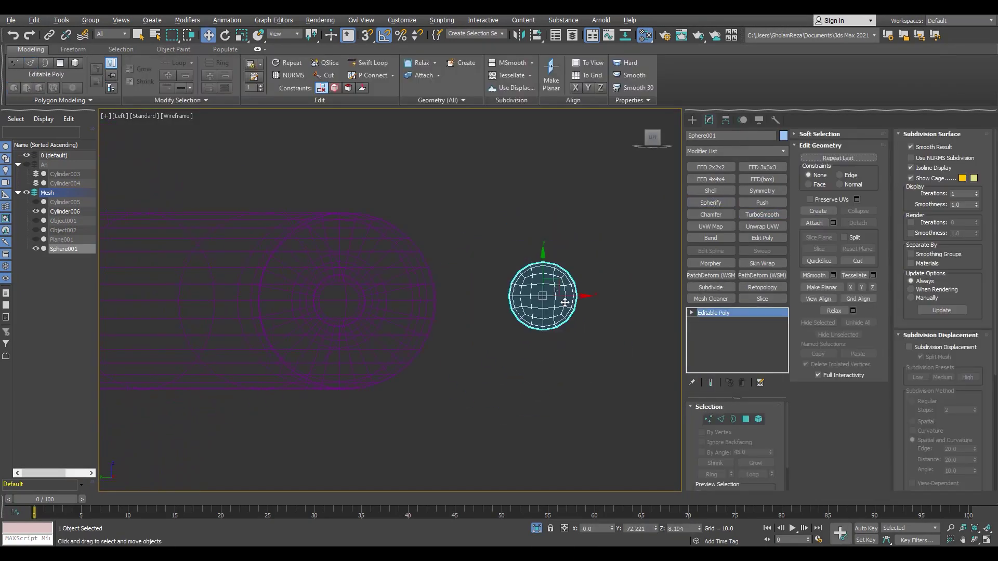
{"action": "key", "text": "p"}
{"action": "key", "text": "z"}
{"action": "key", "text": "1"}
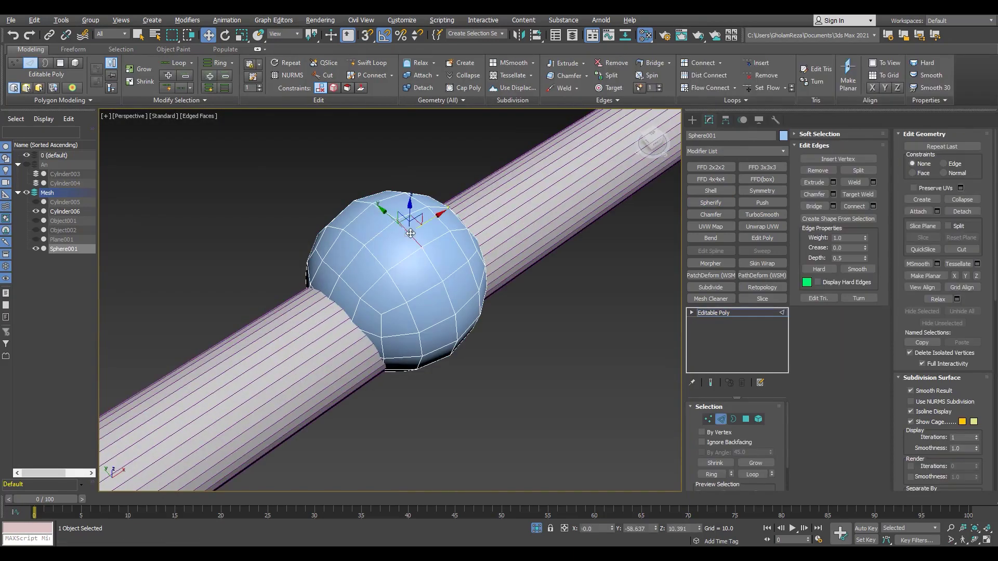
{"action": "left_click", "coordinate": [762, 214]}
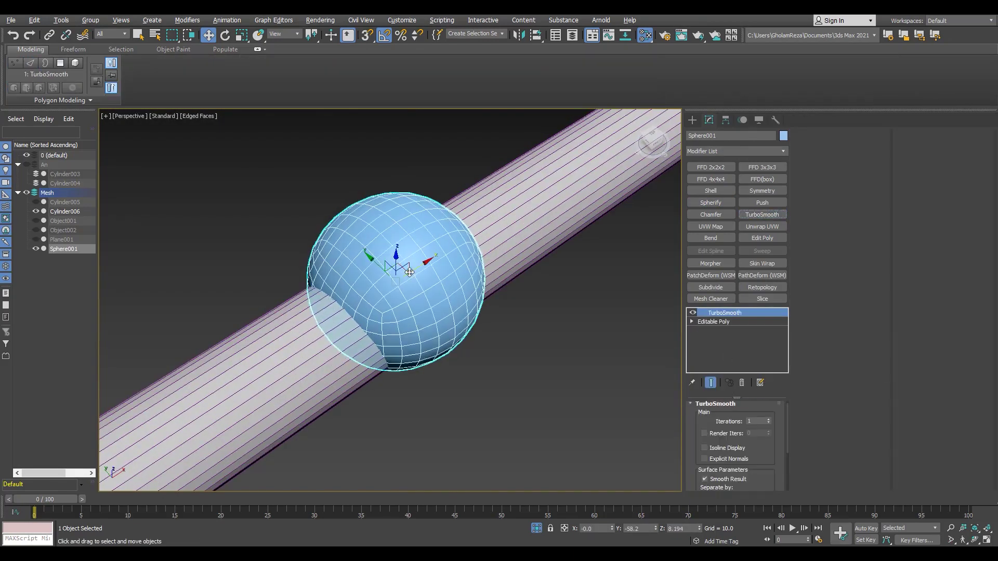
{"action": "left_click", "coordinate": [762, 237]}
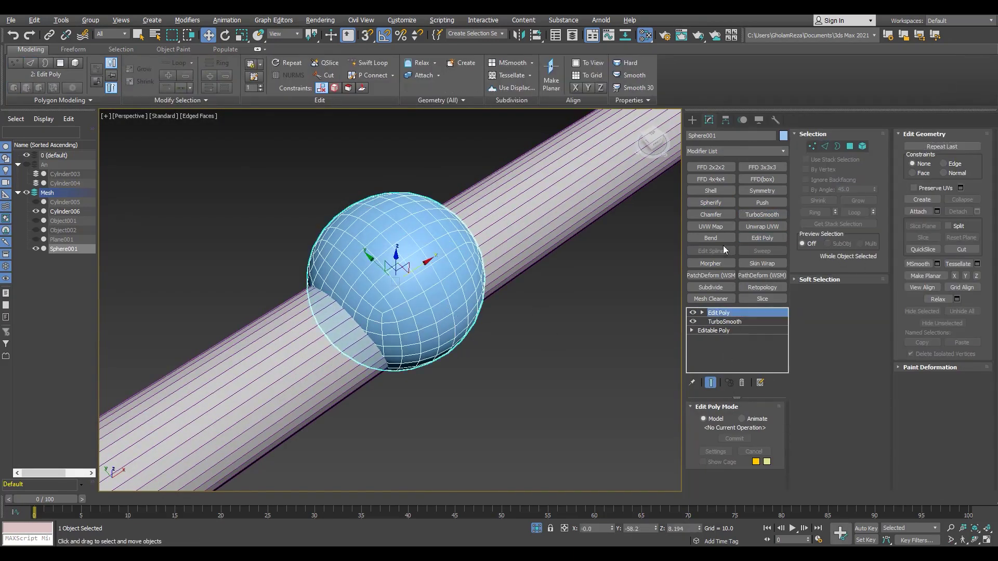
{"action": "left_click", "coordinate": [742, 383]}
- Move the sphere to the cable end and scale it to 119 percent
{"action": "scroll", "coordinate": [390, 302], "scroll_direction": "down", "scroll_amount": 5}
{"action": "left_click_drag", "start_coordinate": [546, 245], "coordinate": [226, 311]}
{"action": "middle_click_drag", "start_coordinate": [226, 312], "coordinate": [457, 263]}
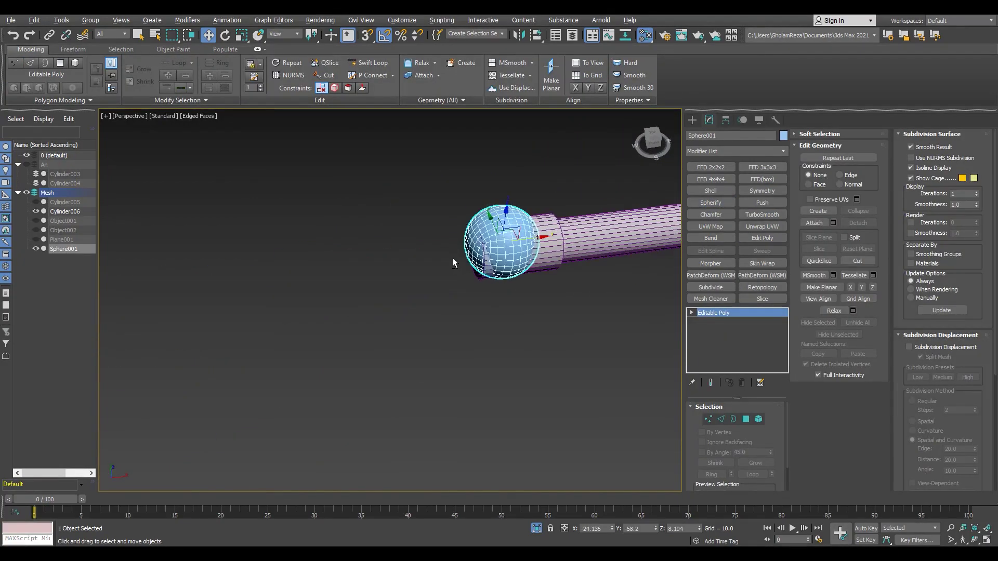
{"action": "scroll", "coordinate": [494, 255], "scroll_direction": "up", "scroll_amount": 2}
{"action": "key", "text": "alt+w"}
{"action": "key", "text": "alt+w"}
{"action": "key", "text": "z"}
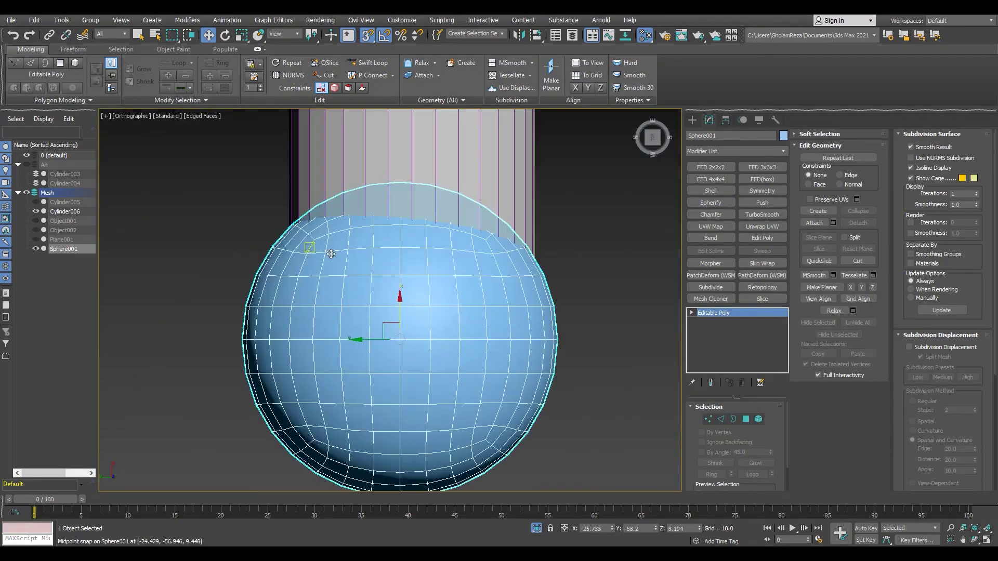
{"action": "key", "text": "F3"}
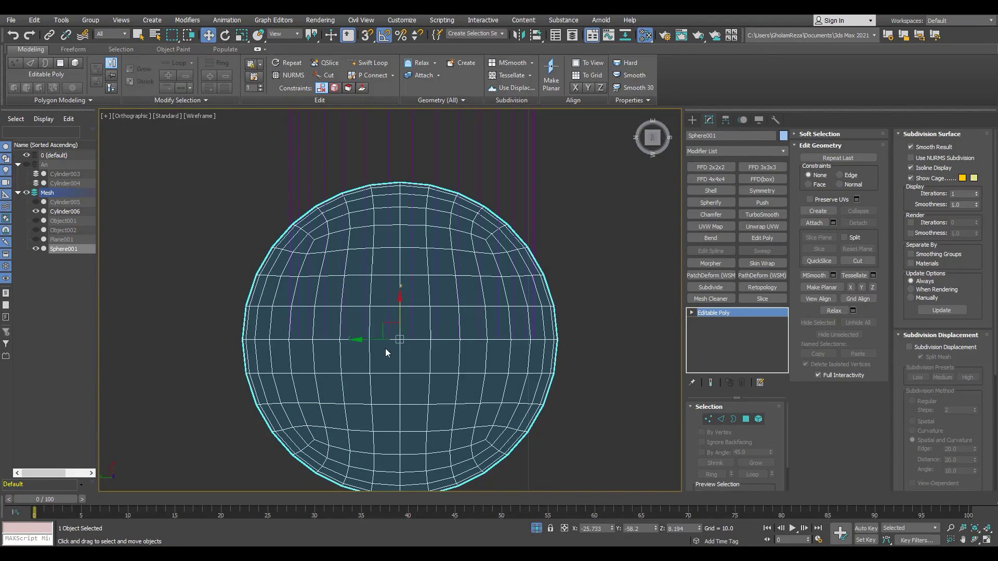
{"action": "mouse_move", "coordinate": [395, 330]}
{"action": "left_mouse_down"}
{"action": "mouse_move", "coordinate": [400, 320]}
{"action": "mouse_move", "coordinate": [412, 439]}
{"action": "mouse_move", "coordinate": [495, 399]}
{"action": "mouse_move", "coordinate": [535, 345]}
{"action": "left_mouse_up"}
- Select the half of the sphere overlapping the cable
{"action": "key", "text": "F3"}
{"action": "key", "text": "p"}
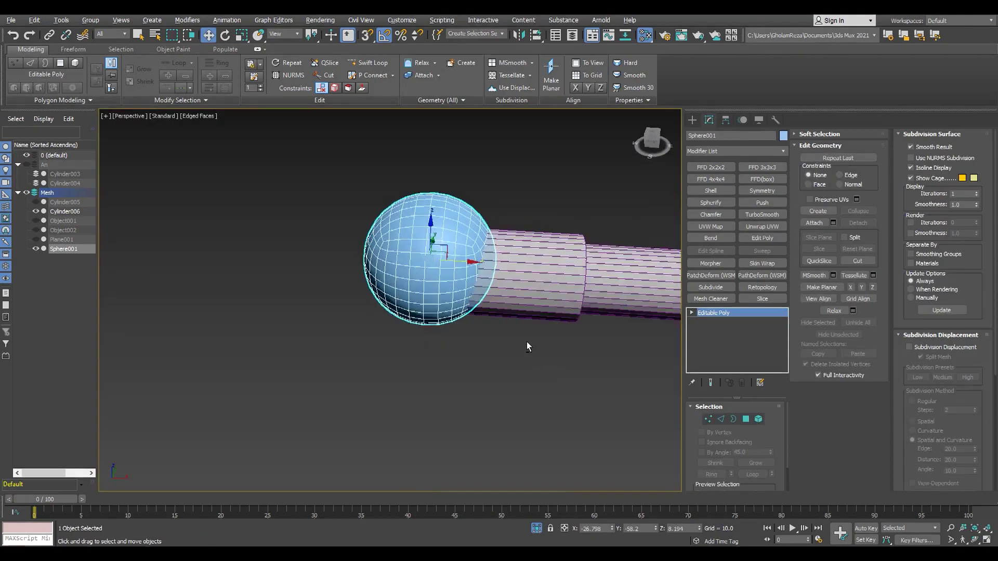
{"action": "scroll", "coordinate": [527, 347], "scroll_direction": "up", "scroll_amount": 3}
{"action": "scroll", "coordinate": [527, 347], "scroll_direction": "down", "scroll_amount": 2}
{"action": "key", "text": "2"}
{"action": "right_click", "coordinate": [416, 258]}
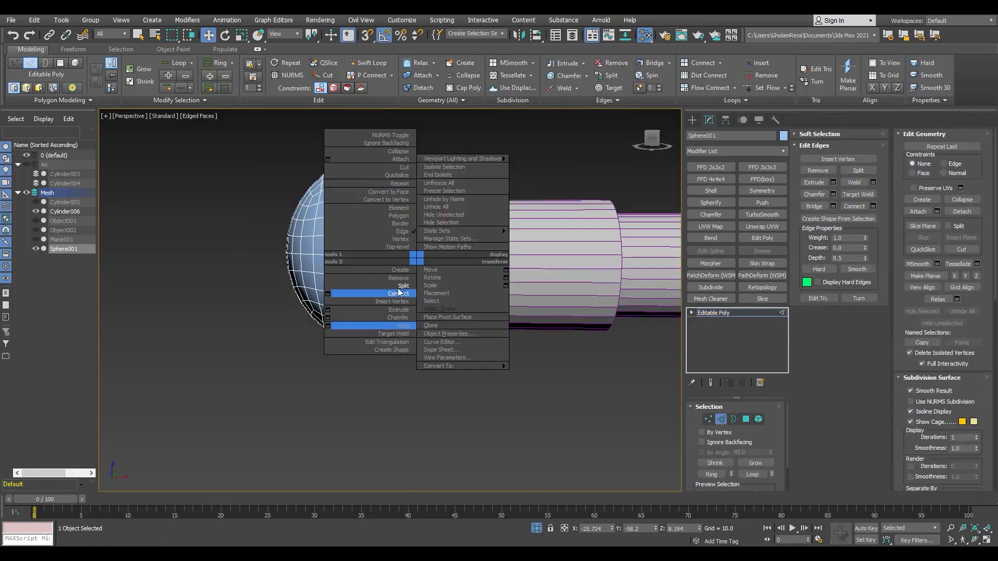
{"action": "left_click", "coordinate": [398, 207]}
- Move the dome away from the cable and bridge its border to the cable end
{"action": "key", "text": "3"}
{"action": "key", "text": "r"}
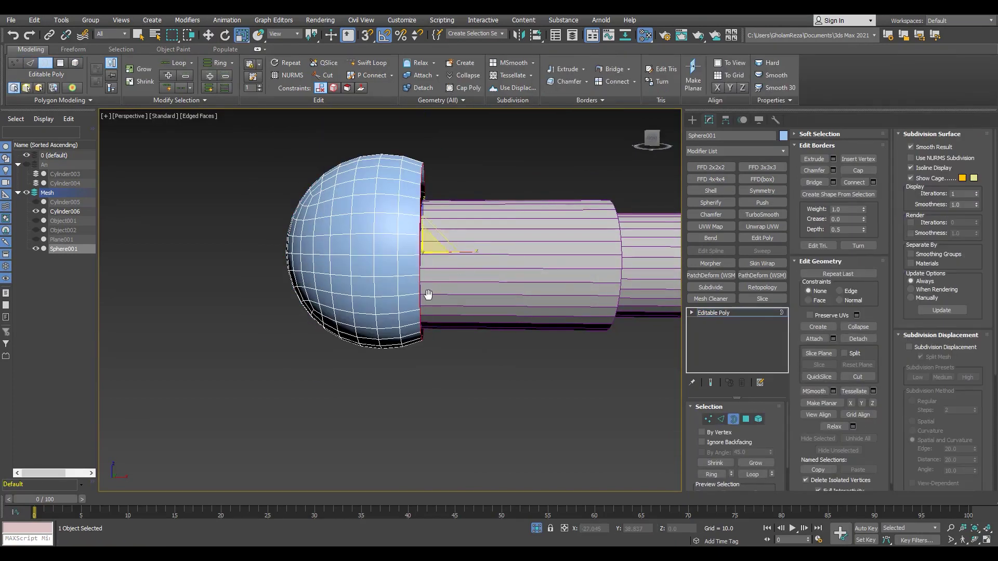
{"action": "key", "text": "w"}
{"action": "left_click_drag", "start_coordinate": [411, 312], "coordinate": [349, 316]}
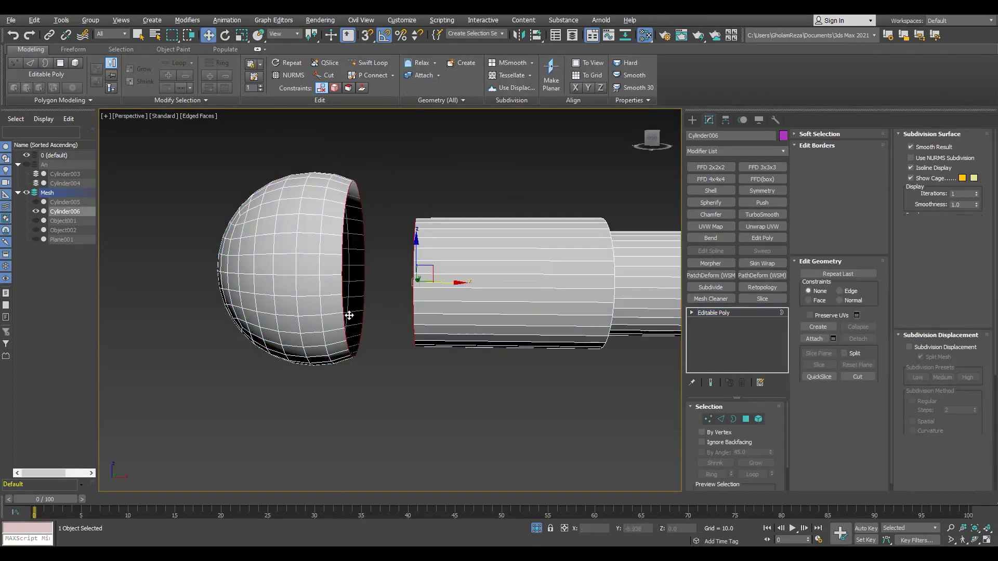
{"action": "left_click", "coordinate": [814, 182]}
- Select all the dome's polygons and orbit until the bulb lies horizontal
{"action": "middle_click_drag", "start_coordinate": [376, 274], "coordinate": [291, 347], "text": "alt"}
{"action": "key", "text": "u"}
{"action": "key", "text": "F3"}
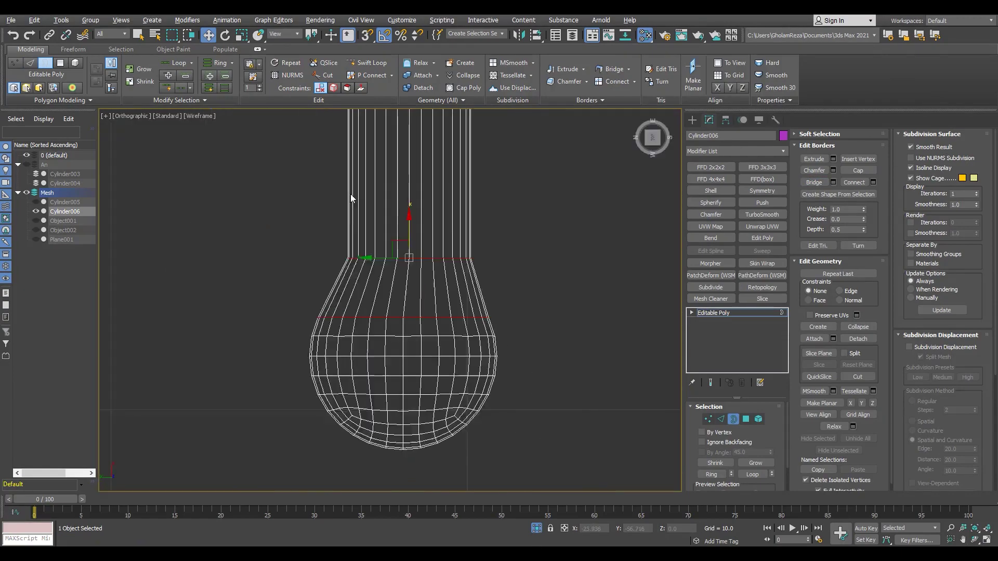
{"action": "key", "text": "4"}
{"action": "scroll", "coordinate": [353, 202], "scroll_direction": "down", "scroll_amount": 2}
{"action": "left_click_drag", "start_coordinate": [279, 356], "coordinate": [472, 264]}
{"action": "scroll", "coordinate": [472, 264], "scroll_direction": "up", "scroll_amount": 2}
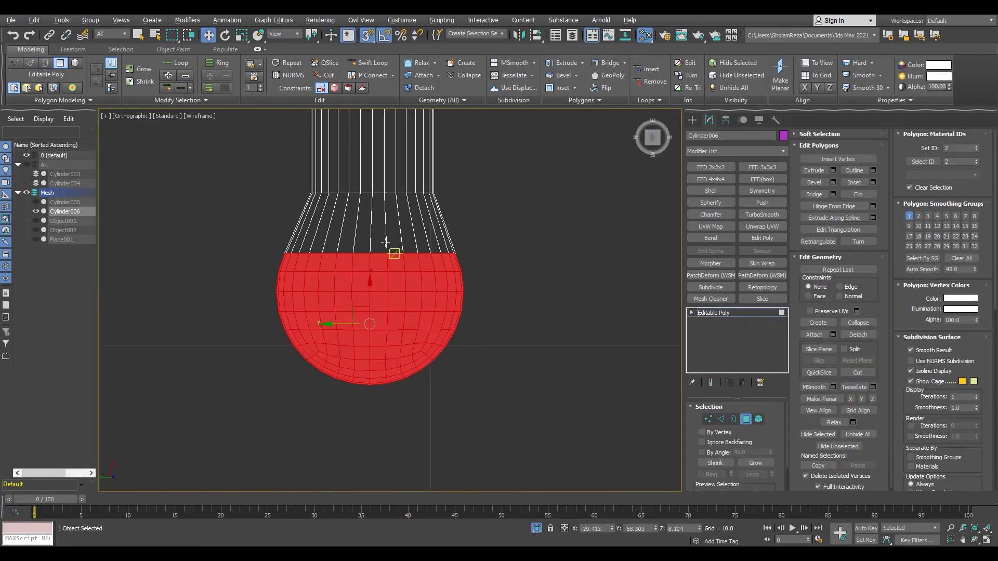
{"action": "key", "text": "F3"}
{"action": "middle_click_drag", "start_coordinate": [370, 252], "coordinate": [463, 256], "text": "alt"}
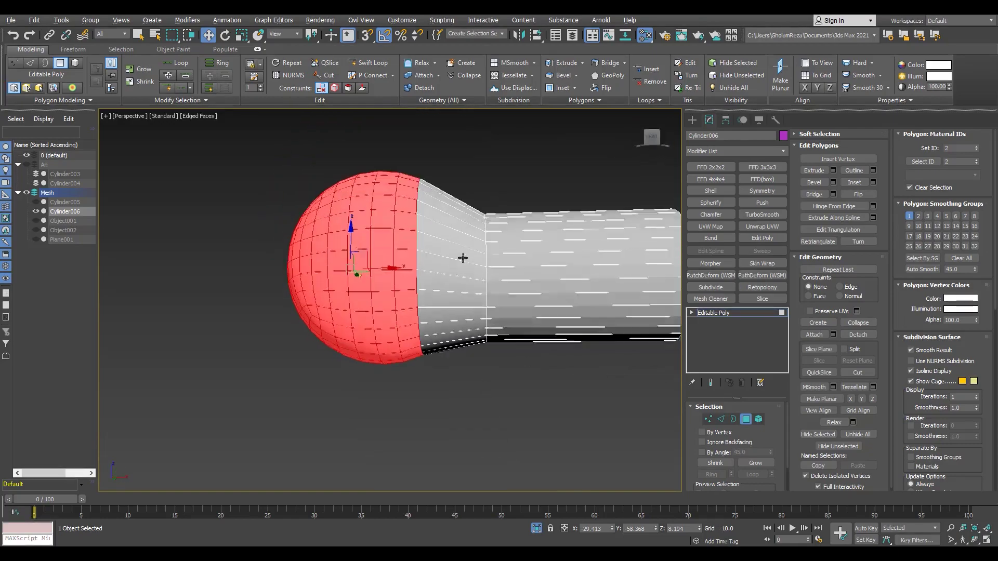
- Inspect the new bulb in the front and perspective views
{"action": "key", "text": "alt+w"}
{"action": "right_click", "coordinate": [447, 291]}
{"action": "key", "text": "alt+w"}
{"action": "key", "text": "z"}
{"action": "scroll", "coordinate": [331, 318], "scroll_direction": "down", "scroll_amount": 2}
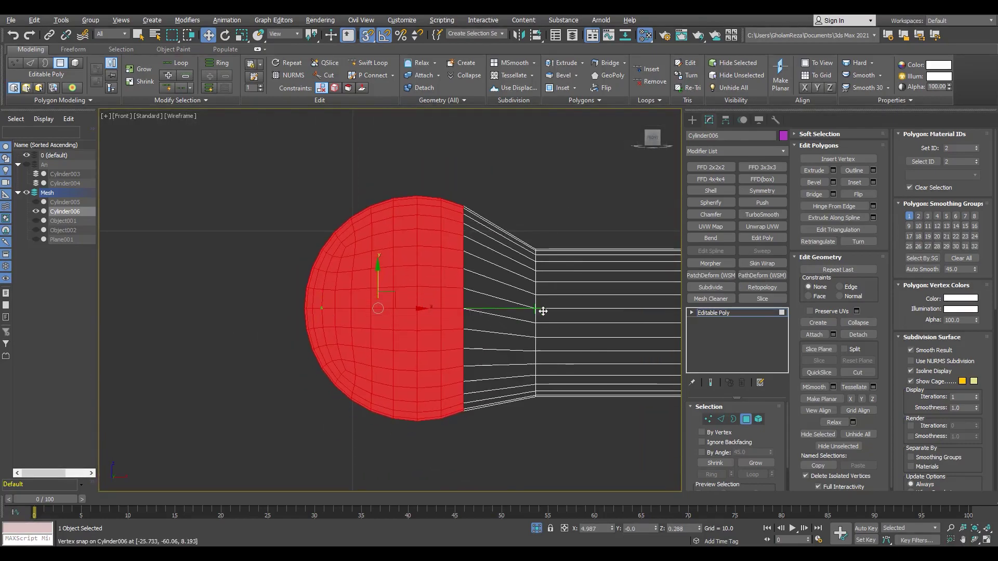
{"action": "scroll", "coordinate": [413, 323], "scroll_direction": "down", "scroll_amount": 2}
{"action": "key", "text": "F3"}
{"action": "middle_click_drag", "start_coordinate": [440, 318], "coordinate": [503, 378], "text": "alt"}
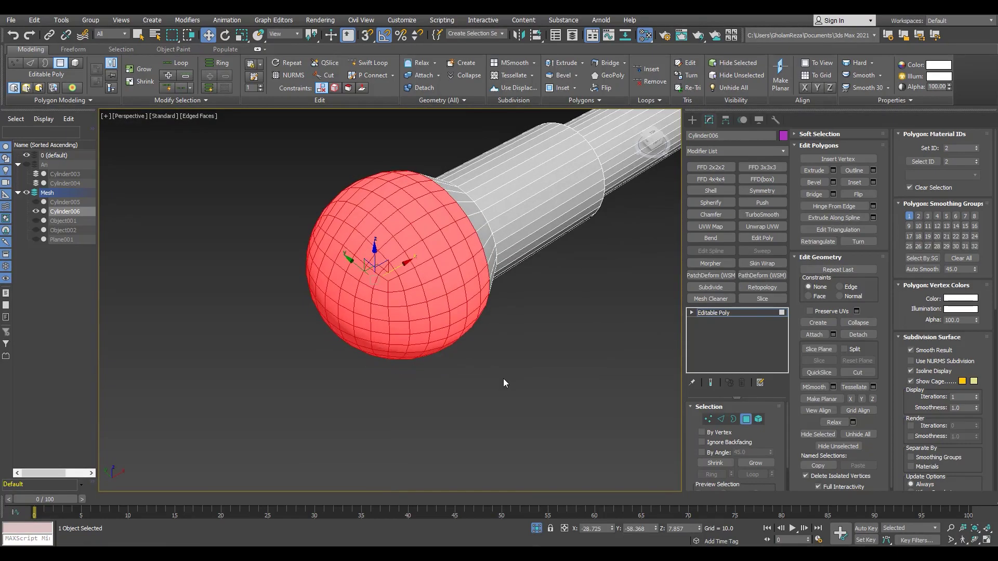
{"action": "key", "text": "p"}
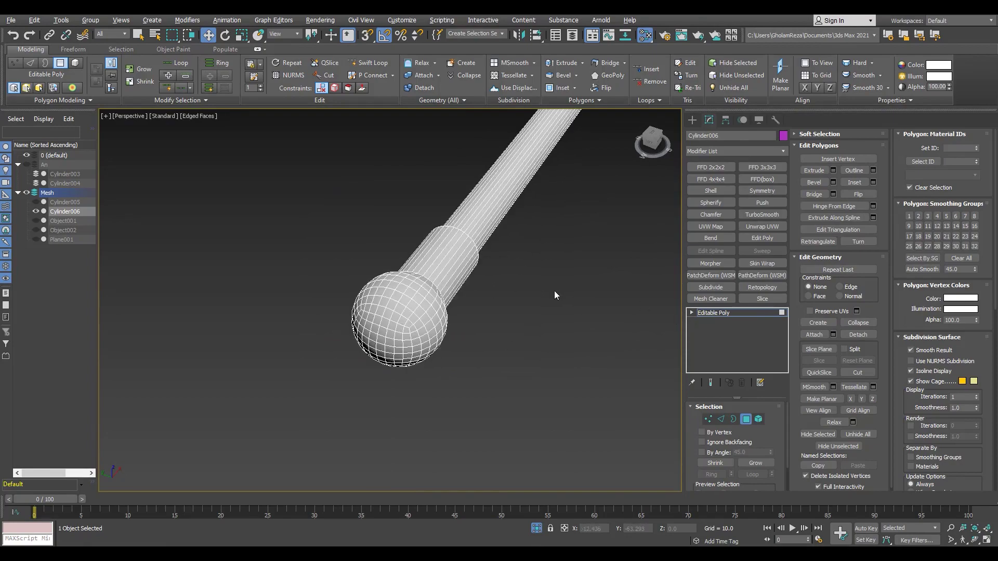
{"action": "key", "text": "6"}
- Unhide the rest of the model and select Object001 next to the cable
{"action": "key", "text": "alt+q"}
{"action": "key", "text": "F4"}
{"action": "mouse_move", "coordinate": [367, 274]}
{"action": "middle_mouse_down", "text": "alt"}
{"action": "mouse_move", "coordinate": [503, 263]}
{"action": "mouse_move", "coordinate": [481, 284]}
{"action": "mouse_move", "coordinate": [480, 220]}
{"action": "mouse_move", "coordinate": [397, 218]}
{"action": "mouse_move", "coordinate": [401, 257]}
{"action": "mouse_move", "coordinate": [359, 282]}
{"action": "middle_mouse_up", "text": "alt"}
{"action": "key", "text": "F3"}
{"action": "key", "text": "4"}
{"action": "key", "text": "F4"}
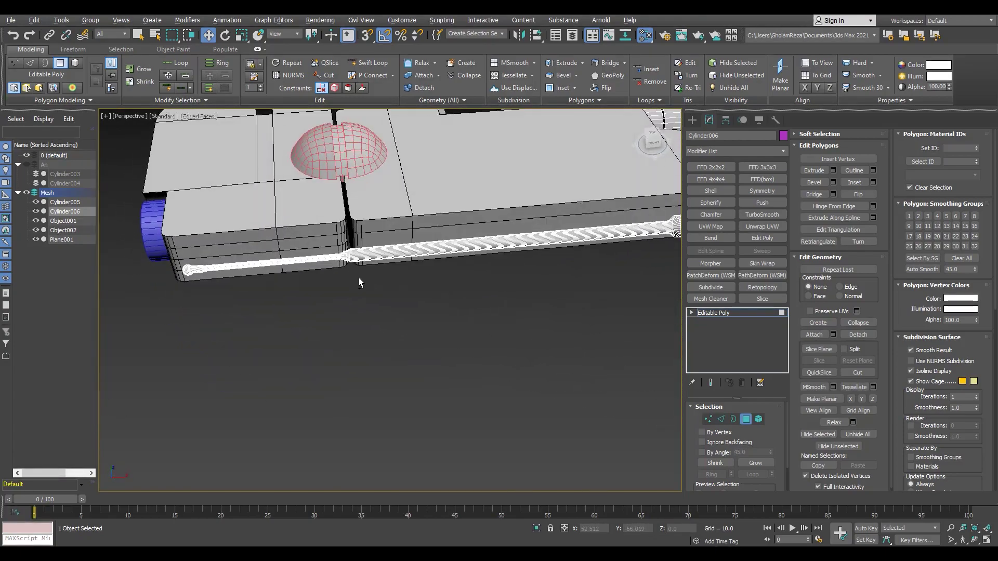
{"action": "left_click", "coordinate": [359, 256]}
- Detach the face beside the cable as a new plane object
{"action": "key", "text": "z"}
{"action": "scroll", "coordinate": [441, 285], "scroll_direction": "up", "scroll_amount": 10}
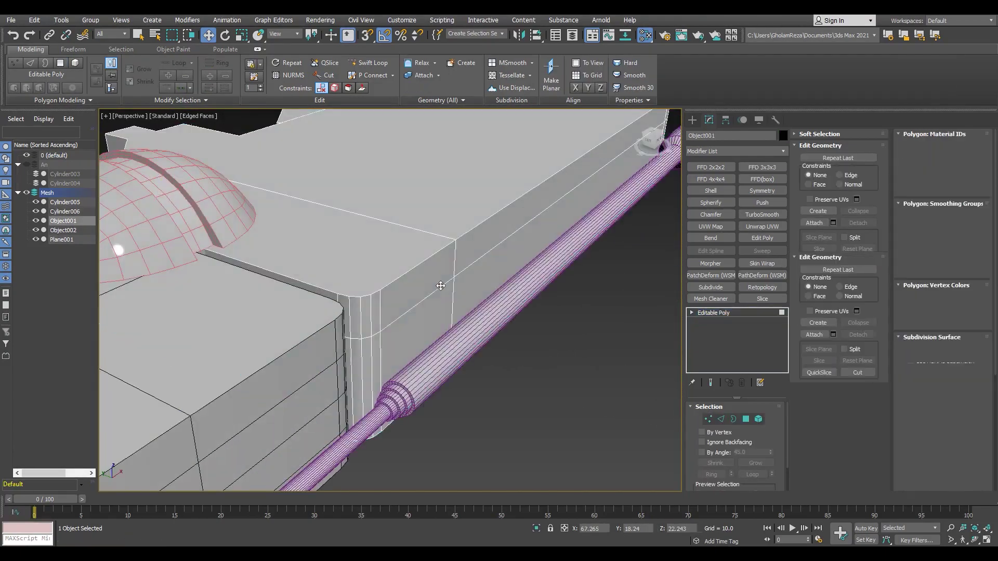
{"action": "key", "text": "4"}
{"action": "right_click", "coordinate": [440, 285]}
{"action": "left_click", "coordinate": [454, 285]}
{"action": "left_click", "coordinate": [400, 312]}
{"action": "left_click", "coordinate": [725, 120]}
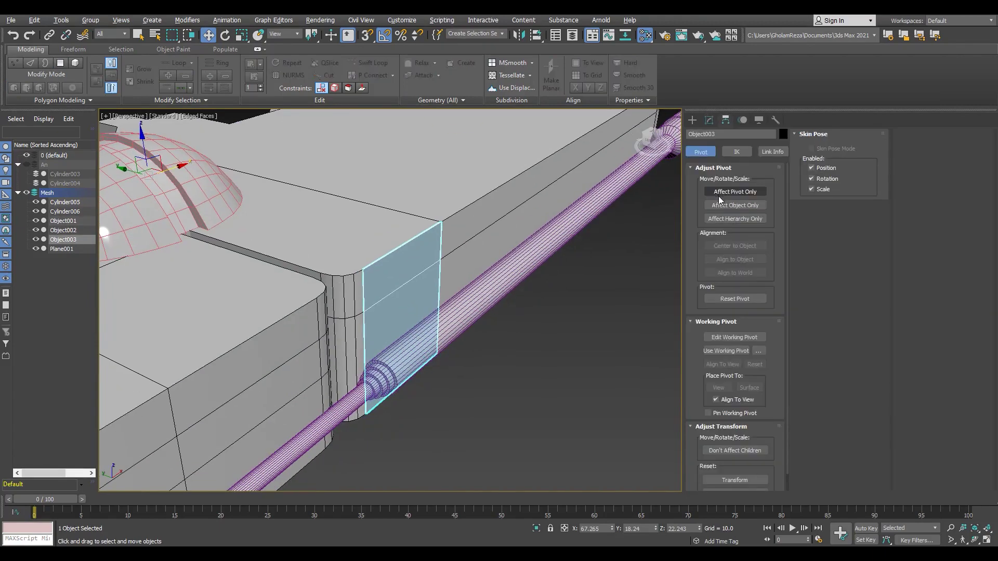
- Select all the plane's vertices and frame them in the front view
{"action": "key", "text": "2"}
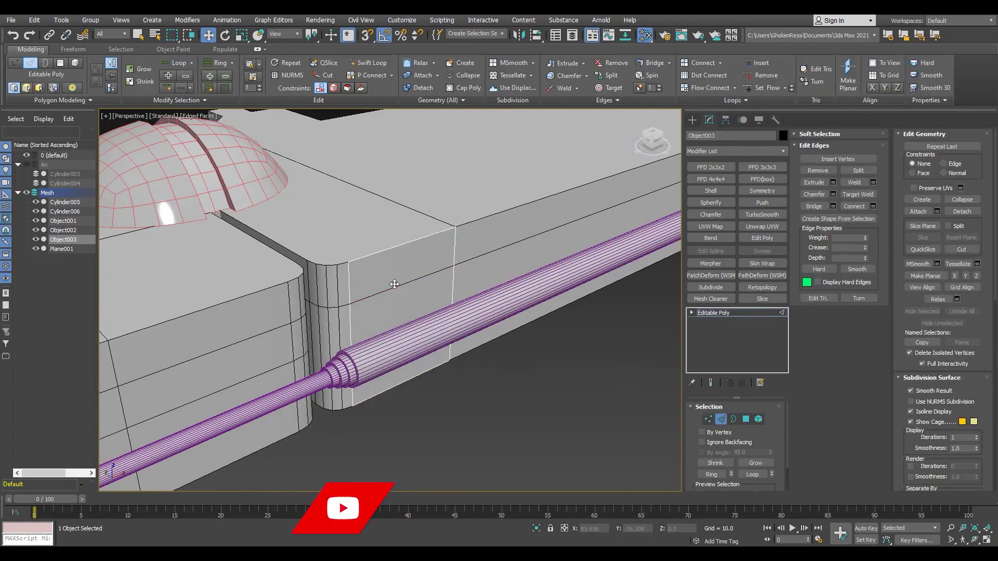
{"action": "key", "text": "1"}
{"action": "key", "text": "ctrl+a"}
{"action": "key", "text": "alt+w"}
{"action": "key", "text": "f"}
{"action": "key", "text": "alt+w"}
{"action": "key", "text": "z"}
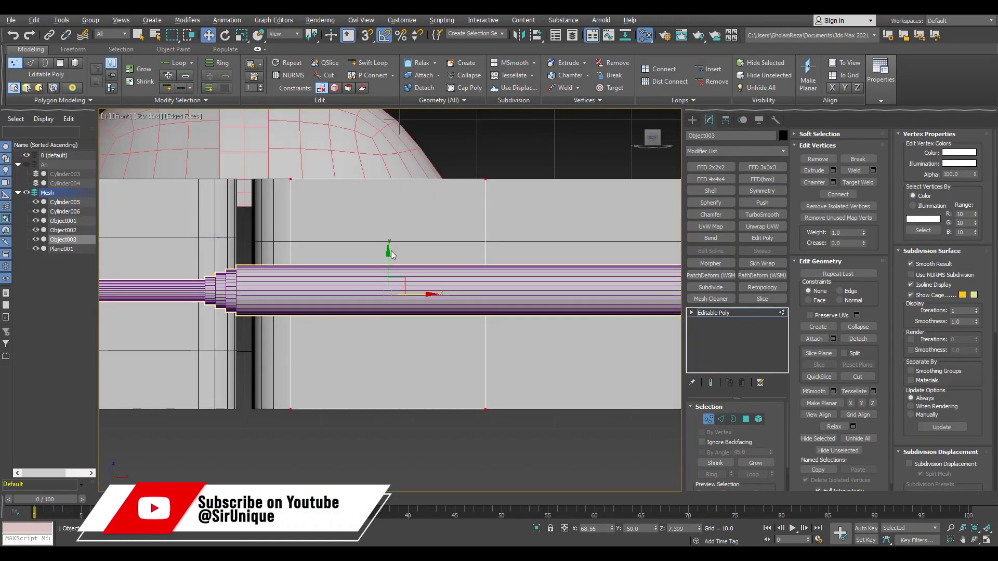
- Scale the plane's vertices to fit around the cable in perspective view
{"action": "key", "text": "2"}
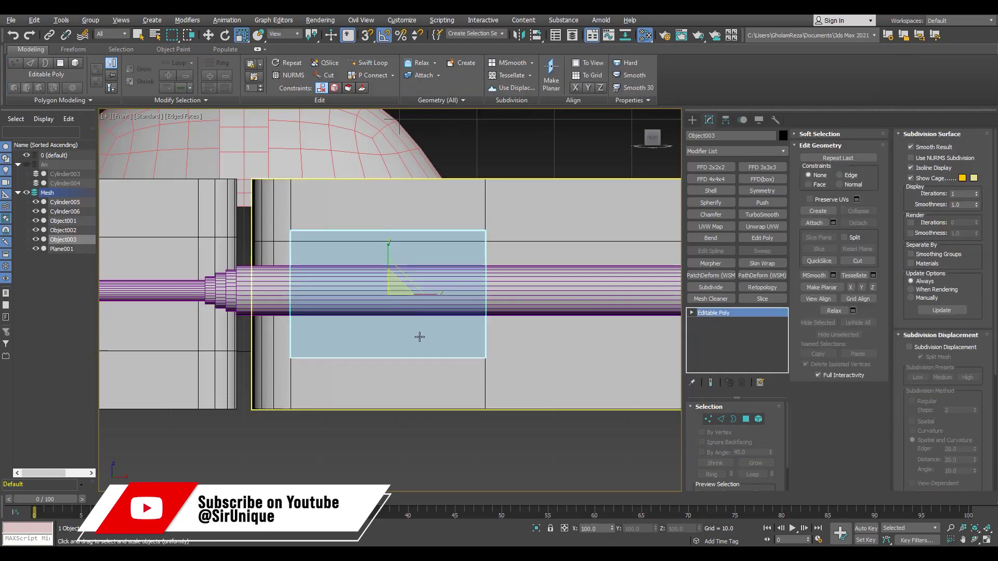
{"action": "key", "text": "p"}
{"action": "key", "text": "F3"}
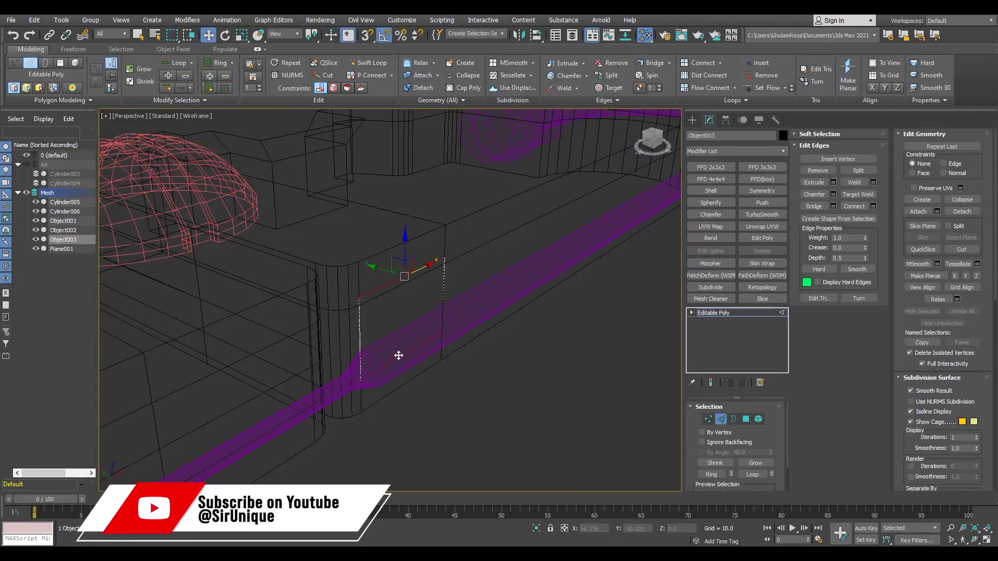
{"action": "key", "text": "F3"}
{"action": "scroll", "coordinate": [431, 311], "scroll_direction": "up", "scroll_amount": 2}
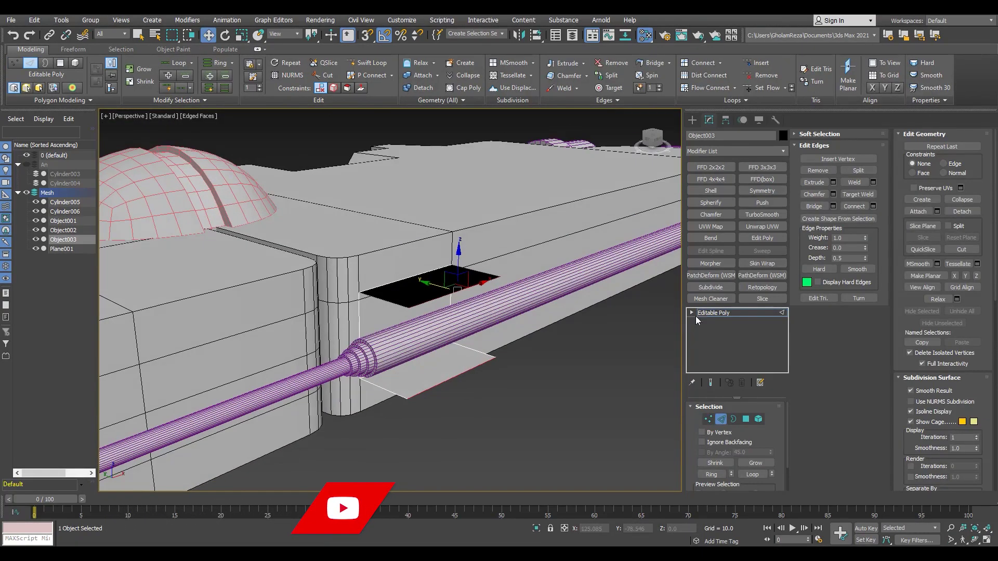
{"action": "key", "text": "1"}
{"action": "key", "text": "r"}
{"action": "mouse_move", "coordinate": [442, 313]}
{"action": "middle_mouse_down", "text": "alt"}
{"action": "mouse_move", "coordinate": [446, 290]}
{"action": "mouse_move", "coordinate": [443, 346]}
{"action": "mouse_move", "coordinate": [440, 320]}
{"action": "mouse_move", "coordinate": [470, 333]}
{"action": "mouse_move", "coordinate": [492, 290]}
{"action": "middle_mouse_up", "text": "alt"}
- Adjust the plane's edges around the cable, checking from steeper angles
{"action": "key", "text": "2"}
{"action": "key", "text": "w"}
{"action": "mouse_move", "coordinate": [505, 248]}
{"action": "middle_mouse_down", "text": "alt"}
{"action": "mouse_move", "coordinate": [468, 338]}
{"action": "mouse_move", "coordinate": [463, 381]}
{"action": "middle_mouse_up", "text": "alt"}
{"action": "key", "text": "F3"}
{"action": "key", "text": "4"}
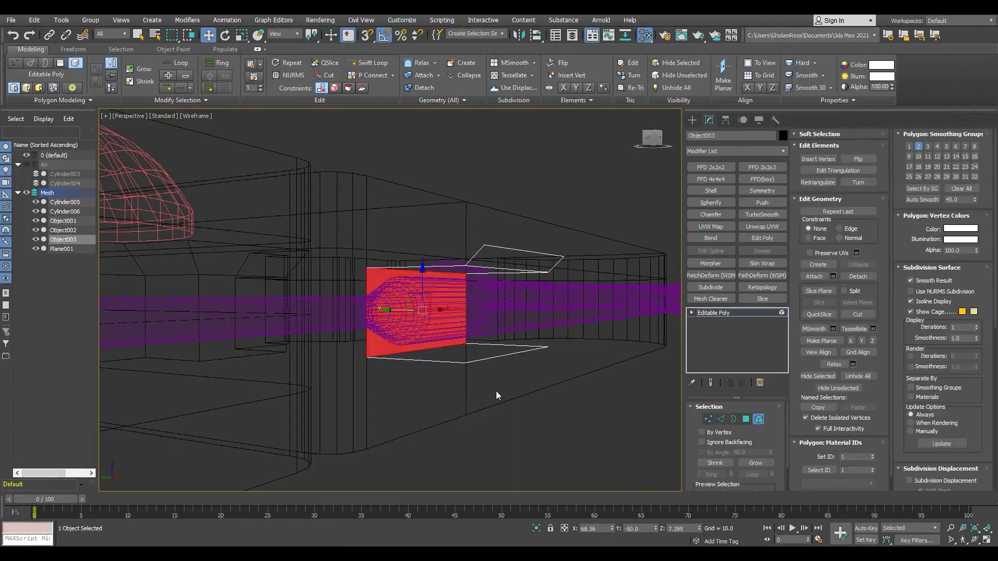
{"action": "key", "text": "F3"}
{"action": "mouse_move", "coordinate": [395, 336]}
{"action": "middle_mouse_down", "text": "alt"}
{"action": "mouse_move", "coordinate": [468, 291]}
{"action": "mouse_move", "coordinate": [400, 330]}
{"action": "middle_mouse_up", "text": "alt"}
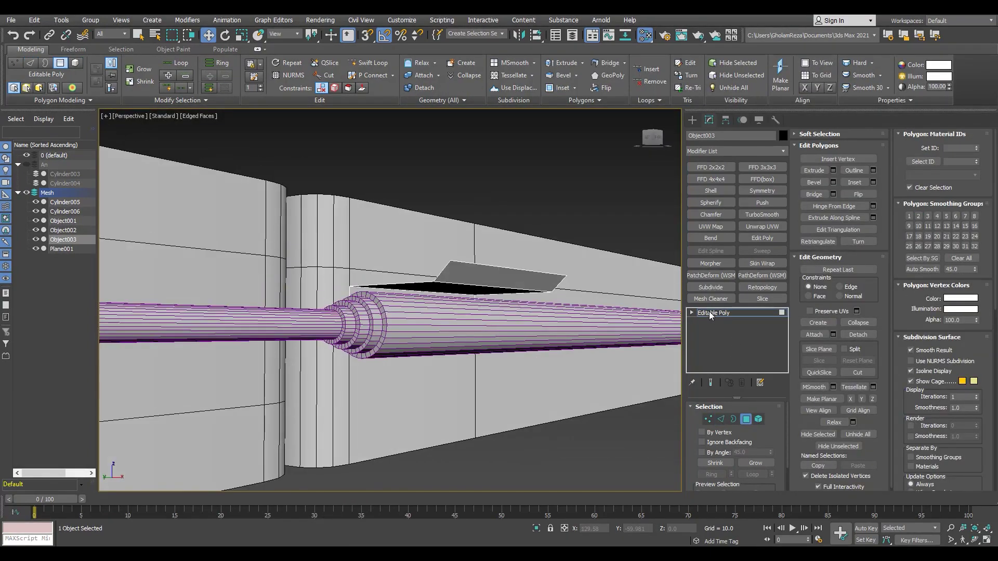
{"action": "key", "text": "2"}
{"action": "key", "text": "F3"}
- Apply a Shell modifier to give the clip thickness, after briefly trying a mirror
{"action": "left_click", "coordinate": [711, 190]}
{"action": "left_click", "coordinate": [742, 383]}
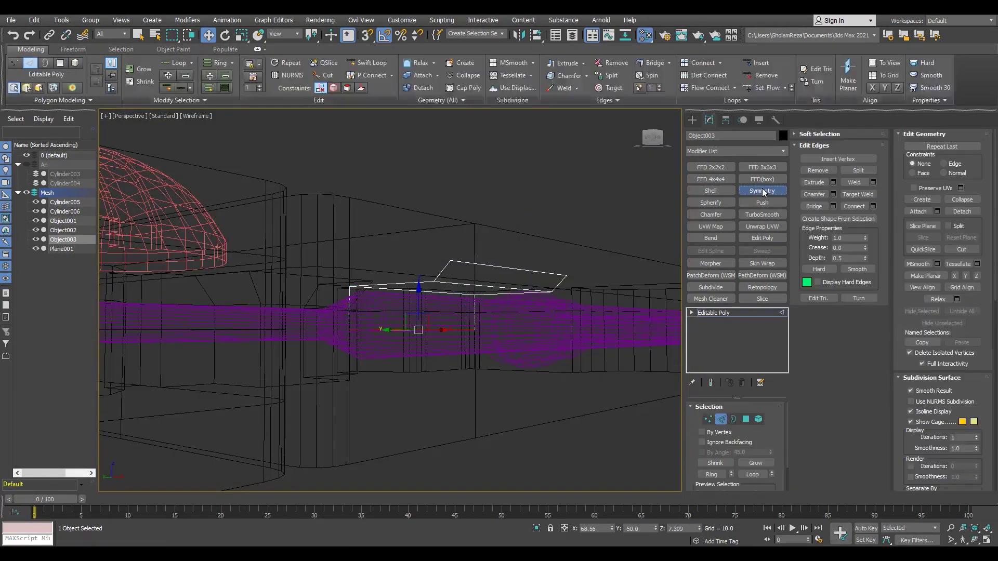
{"action": "left_click", "coordinate": [762, 190]}
{"action": "left_click", "coordinate": [730, 427]}
{"action": "left_click", "coordinate": [742, 383]}
{"action": "key", "text": "F3"}
{"action": "left_click", "coordinate": [710, 190]}
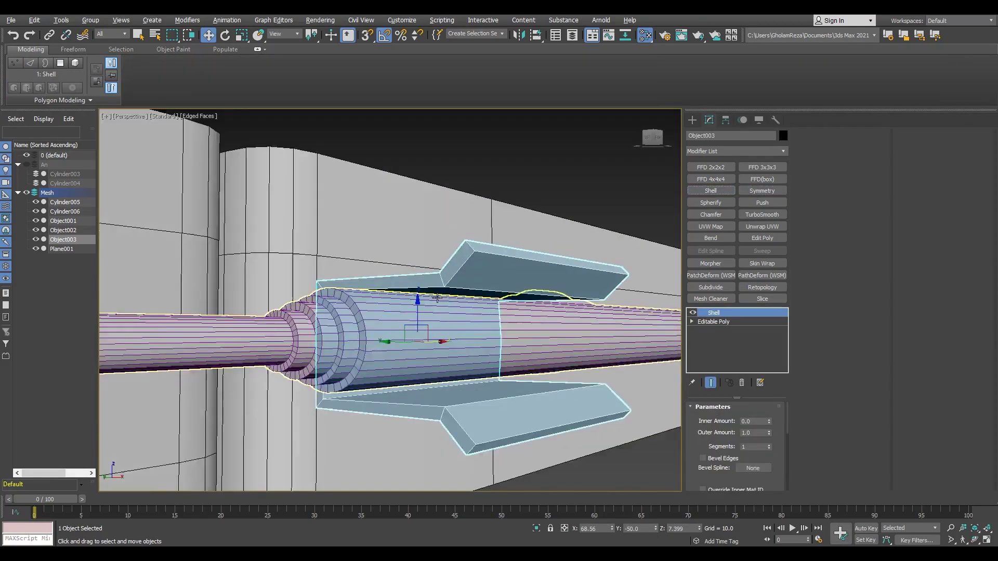
- Orbit around the thickened clip from side and front, then view the whole model
{"action": "mouse_move", "coordinate": [416, 333]}
{"action": "middle_mouse_down", "text": "alt"}
{"action": "mouse_move", "coordinate": [494, 312]}
{"action": "mouse_move", "coordinate": [790, 440]}
{"action": "middle_mouse_up", "text": "alt"}
{"action": "middle_click_drag", "start_coordinate": [661, 435], "coordinate": [814, 309], "text": "alt"}
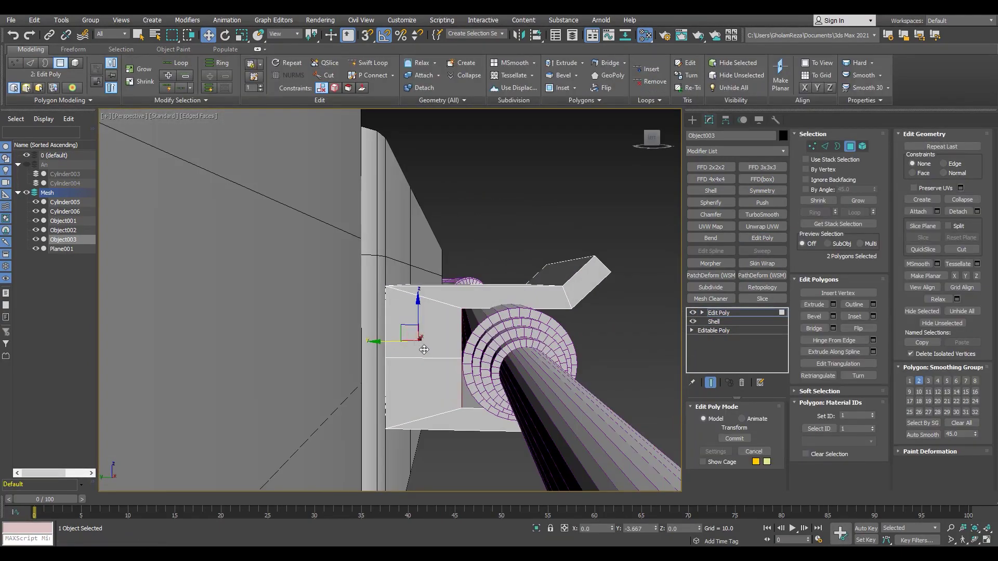
{"action": "middle_click_drag", "start_coordinate": [424, 350], "coordinate": [411, 321], "text": "alt"}
{"action": "key", "text": "4"}
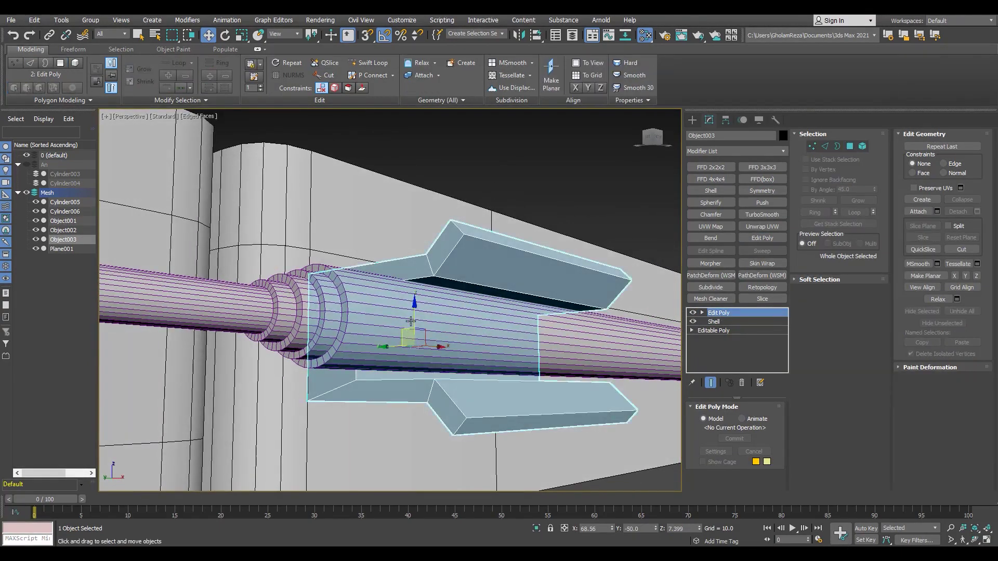
{"action": "middle_click_drag", "start_coordinate": [348, 311], "coordinate": [428, 312], "text": "alt"}
{"action": "scroll", "coordinate": [416, 312], "scroll_direction": "down", "scroll_amount": 5}
{"action": "key", "text": "F4"}
{"action": "scroll", "coordinate": [428, 312], "scroll_direction": "up", "scroll_amount": 5}
- Select all the clip's vertices, then switch Hierarchy > Pivot to Affect Pivot Only
{"action": "left_click", "coordinate": [384, 343]}
{"action": "key", "text": "F3"}
{"action": "key", "text": "1"}
{"action": "key", "text": "ctrl+a"}
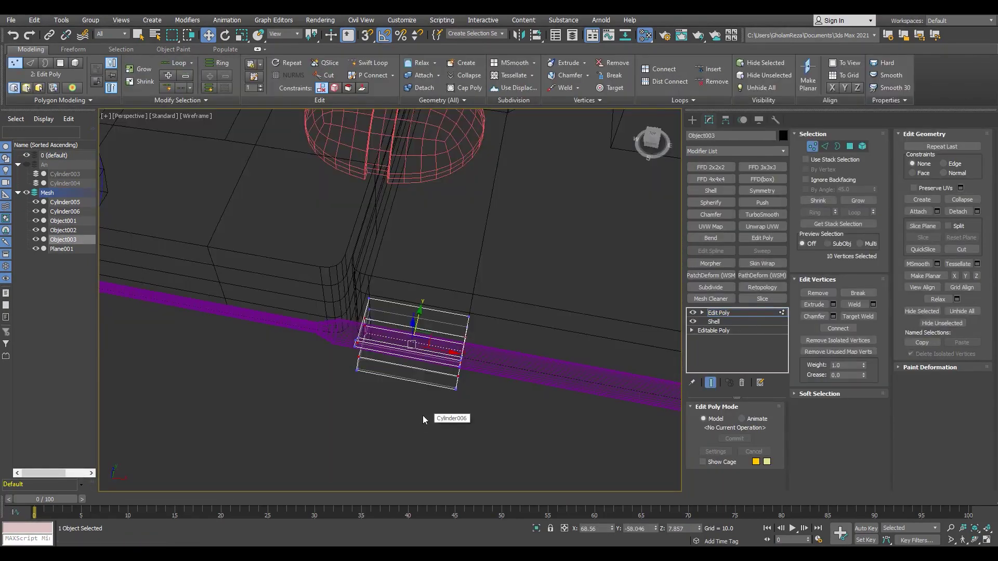
{"action": "key", "text": "F3"}
{"action": "scroll", "coordinate": [421, 344], "scroll_direction": "down", "scroll_amount": 4}
{"action": "key", "text": "1"}
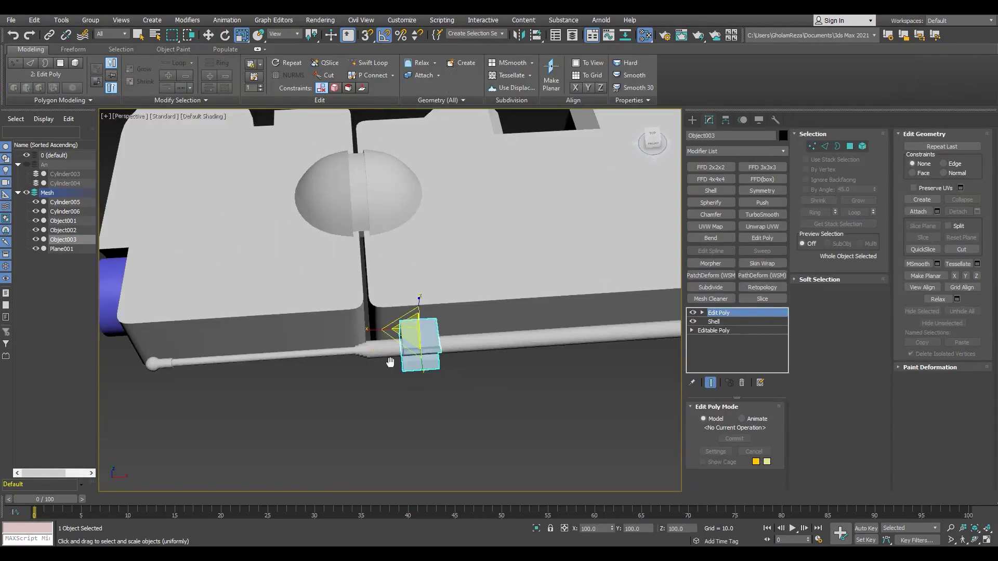
{"action": "middle_click_drag", "start_coordinate": [421, 344], "coordinate": [395, 332], "text": "alt"}
{"action": "left_click", "coordinate": [726, 120]}
{"action": "left_click", "coordinate": [735, 192]}
- Shift-drag the clip twice to create two copies along the cable, one near the sphere end
{"action": "left_click_drag", "start_coordinate": [323, 360], "coordinate": [507, 345], "text": "shift"}
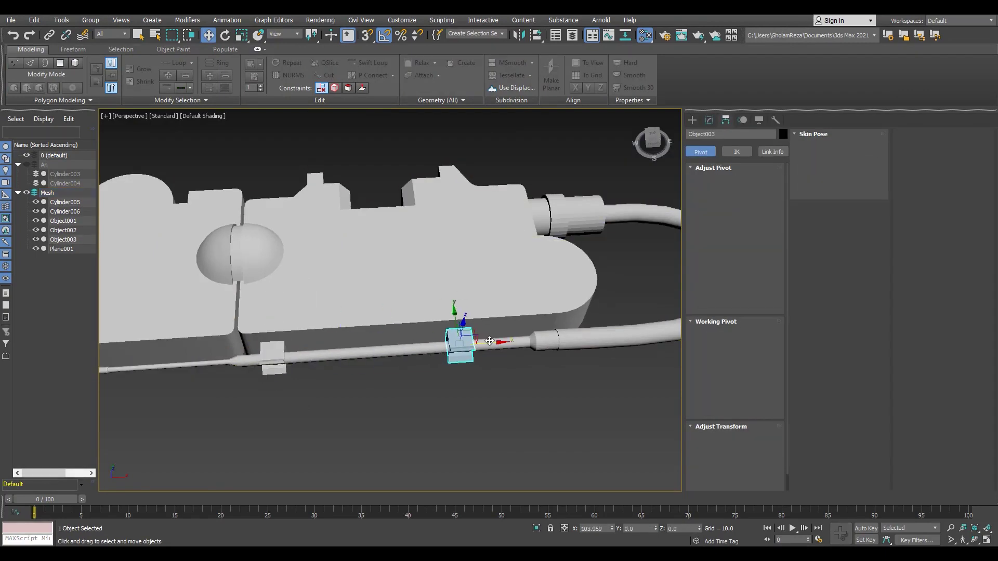
{"action": "key", "text": "Return"}
{"action": "middle_click_drag", "start_coordinate": [507, 345], "coordinate": [386, 343], "text": "alt"}
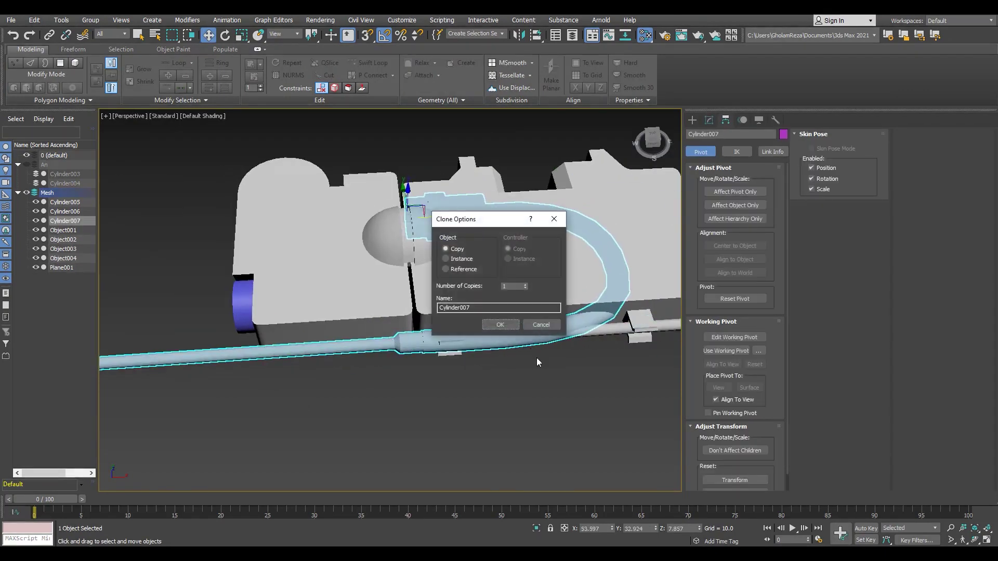
{"action": "left_click_drag", "start_coordinate": [399, 341], "coordinate": [333, 348], "text": "shift"}
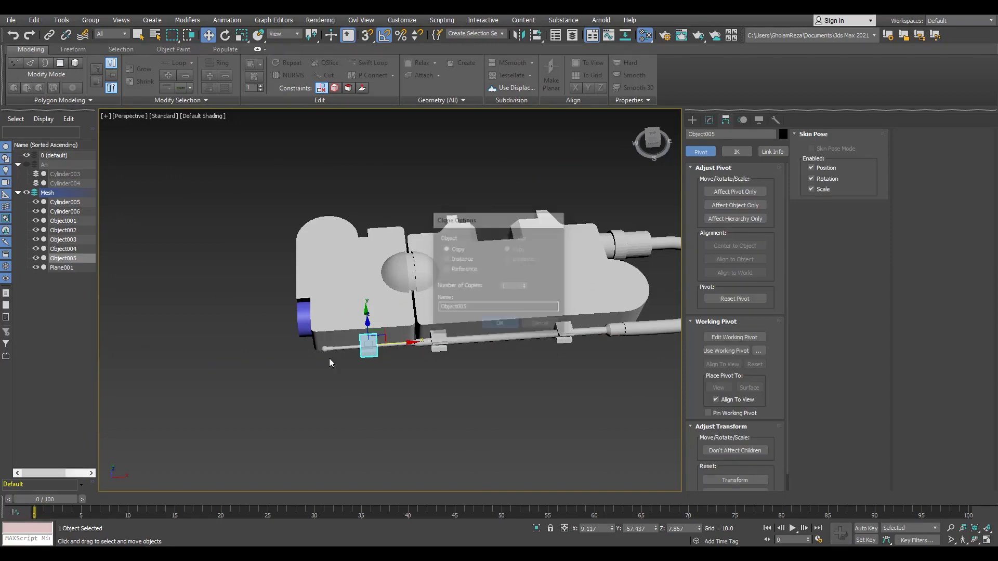
{"action": "key", "text": "Return"}
{"action": "scroll", "coordinate": [332, 347], "scroll_direction": "up", "scroll_amount": 5}
{"action": "middle_click_drag", "start_coordinate": [446, 312], "coordinate": [467, 290], "text": "alt"}
- Select the clip copy near the cable end (Object005) and rotate it -90° on X
{"action": "key", "text": "F4"}
{"action": "scroll", "coordinate": [401, 310], "scroll_direction": "down", "scroll_amount": 10}
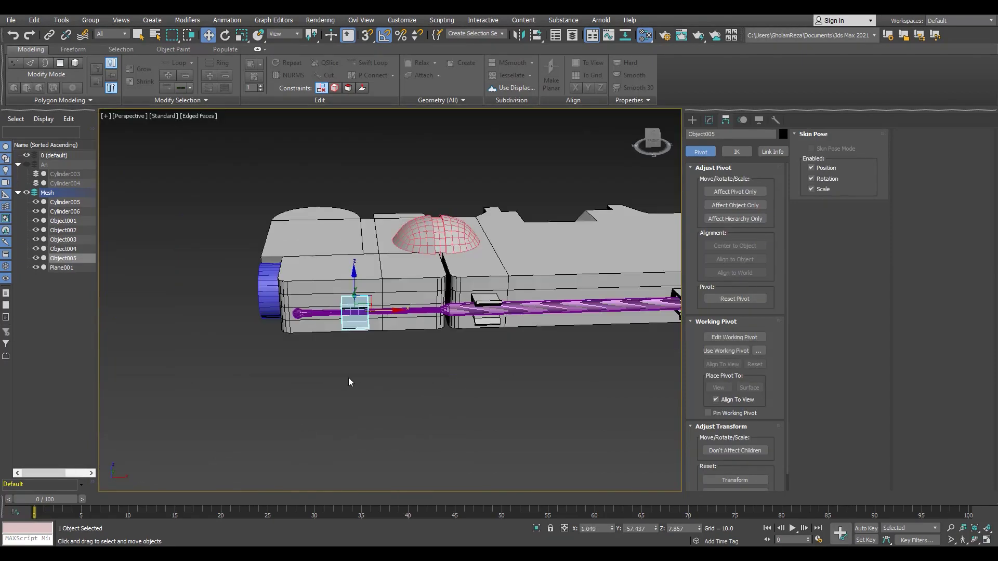
{"action": "left_click", "coordinate": [348, 378]}
{"action": "scroll", "coordinate": [361, 384], "scroll_direction": "up", "scroll_amount": 8}
{"action": "left_click", "coordinate": [387, 333]}
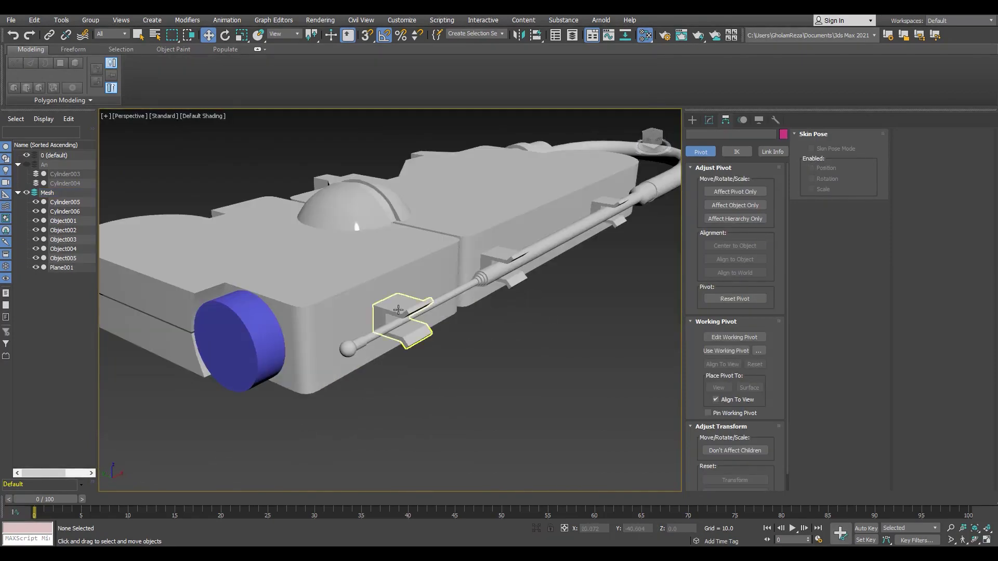
{"action": "scroll", "coordinate": [403, 306], "scroll_direction": "up", "scroll_amount": 3}
{"action": "key", "text": "e"}
{"action": "left_click_drag", "start_coordinate": [416, 269], "coordinate": [416, 262]}
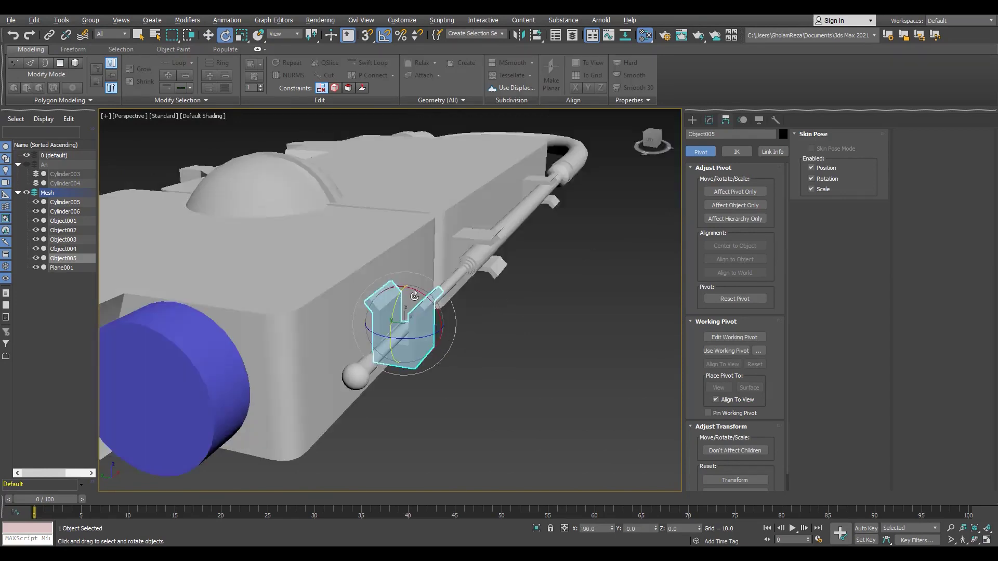
{"action": "middle_click_drag", "start_coordinate": [415, 263], "coordinate": [397, 303], "text": "alt"}
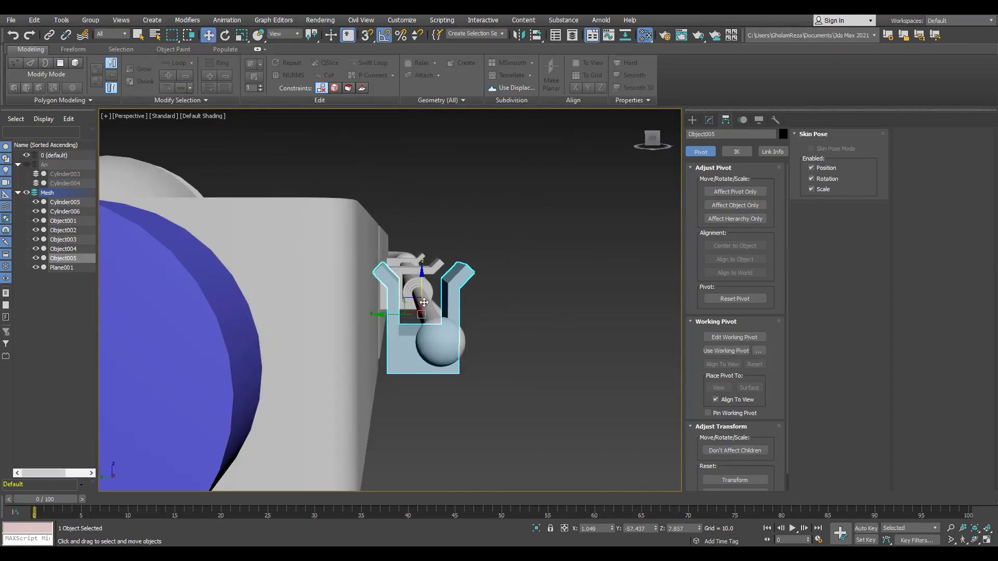
- In the left view with snapping off, collapse Object005's modifier stack into one mesh
{"action": "key", "text": "l"}
{"action": "key", "text": "F3"}
{"action": "scroll", "coordinate": [364, 297], "scroll_direction": "up", "scroll_amount": 5}
{"action": "scroll", "coordinate": [336, 301], "scroll_direction": "up", "scroll_amount": 2}
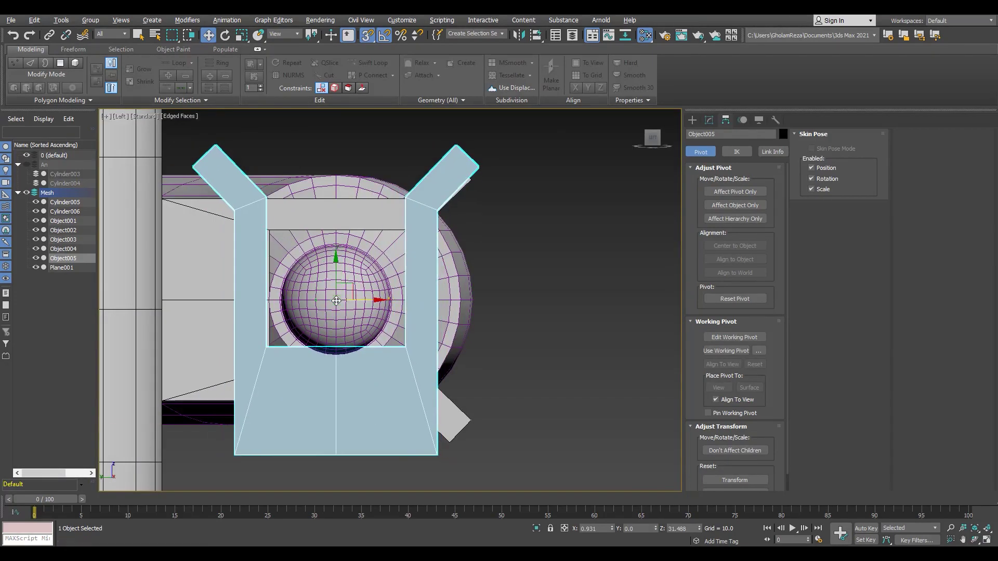
{"action": "key", "text": "s"}
{"action": "scroll", "coordinate": [337, 301], "scroll_direction": "down", "scroll_amount": 2}
{"action": "key", "text": "1"}
{"action": "key", "text": "F3"}
{"action": "left_click", "coordinate": [742, 383]}
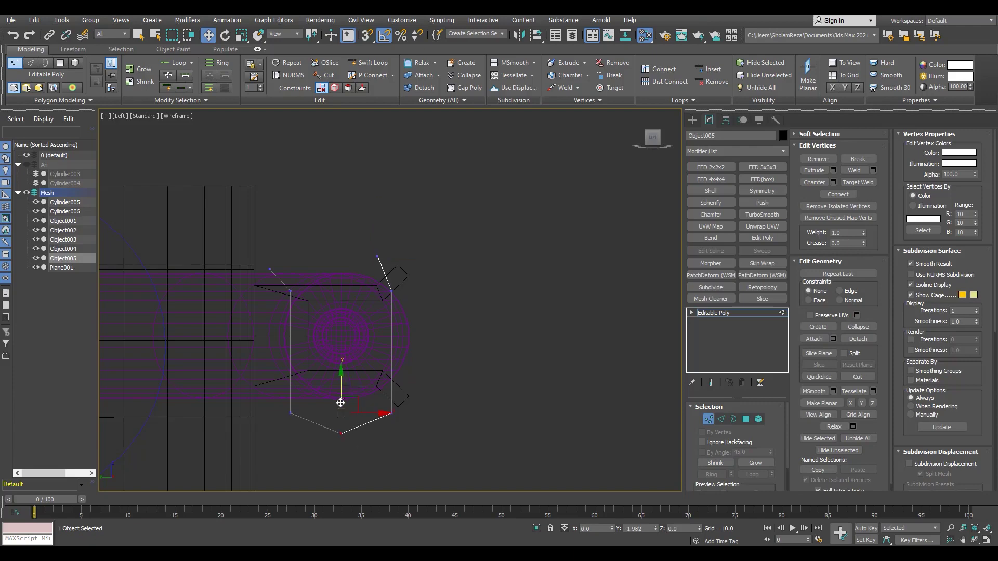
{"action": "key", "text": "F3"}
- Pick a corner vertex of the clip and inspect it in a perspective view
{"action": "left_click", "coordinate": [270, 270]}
{"action": "key", "text": "F3"}
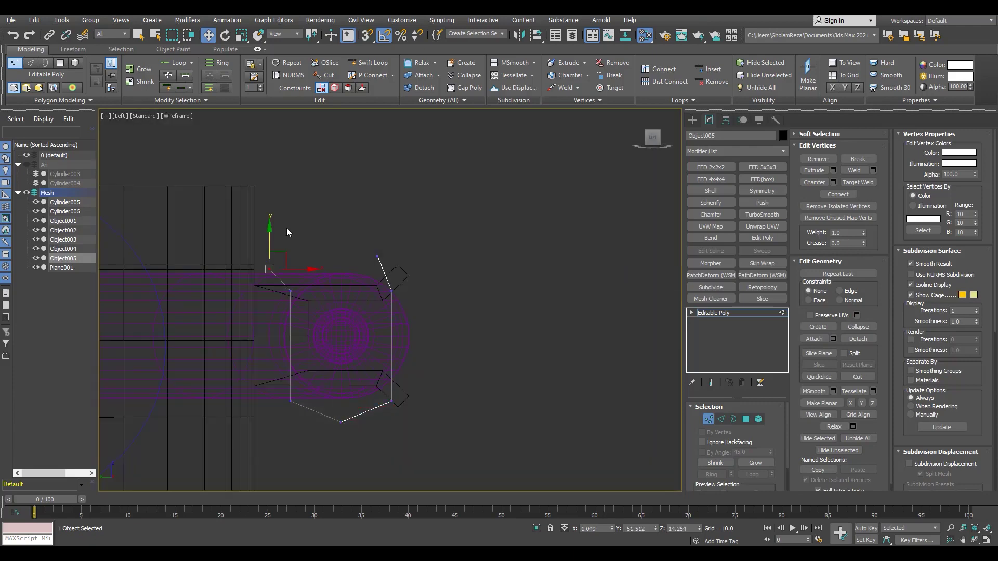
{"action": "scroll", "coordinate": [300, 246], "scroll_direction": "down", "scroll_amount": 2}
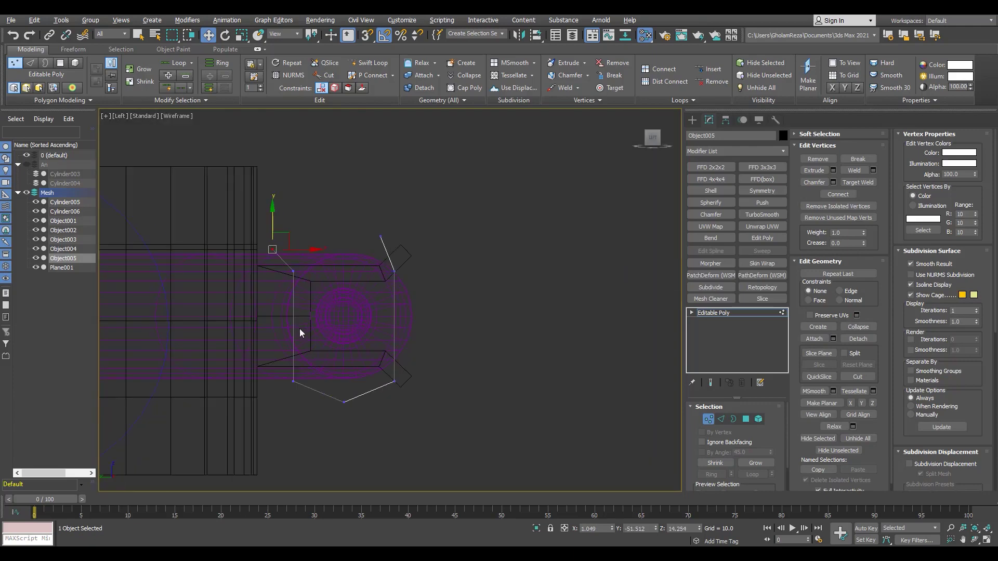
{"action": "key", "text": "F3"}
{"action": "key", "text": "p"}
{"action": "middle_click_drag", "start_coordinate": [461, 402], "coordinate": [520, 364], "text": "alt"}
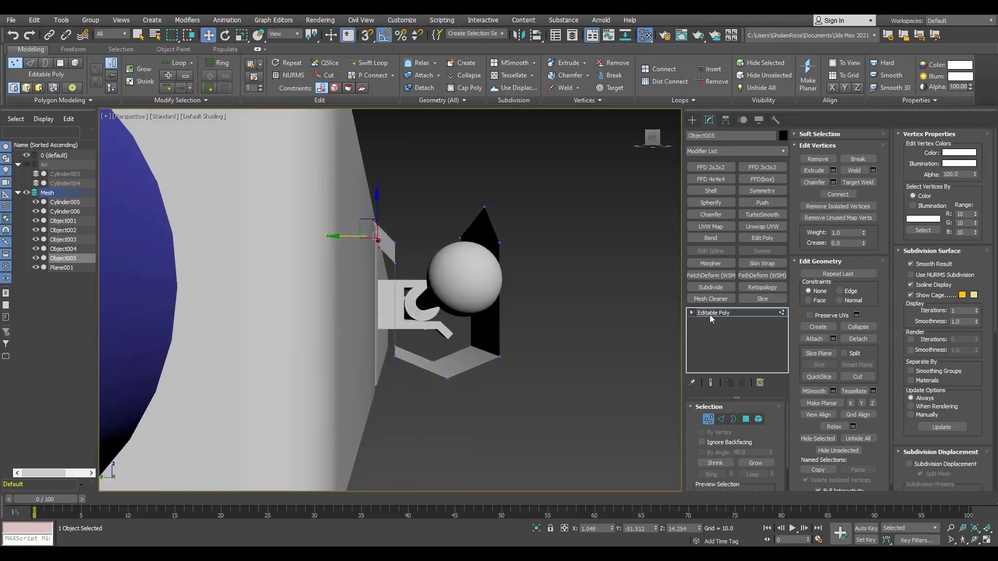
- Add a Shell modifier to Object005 with an Outer Amount of 2.62
{"action": "left_click", "coordinate": [711, 190]}
{"action": "left_click_drag", "start_coordinate": [769, 432], "coordinate": [767, 438]}
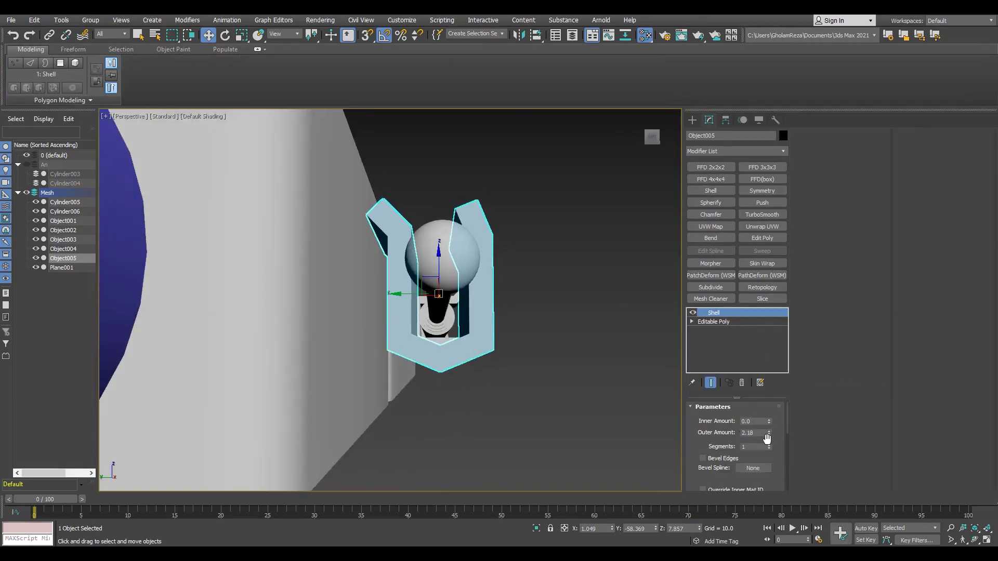
{"action": "key", "text": "l"}
{"action": "key", "text": "F4"}
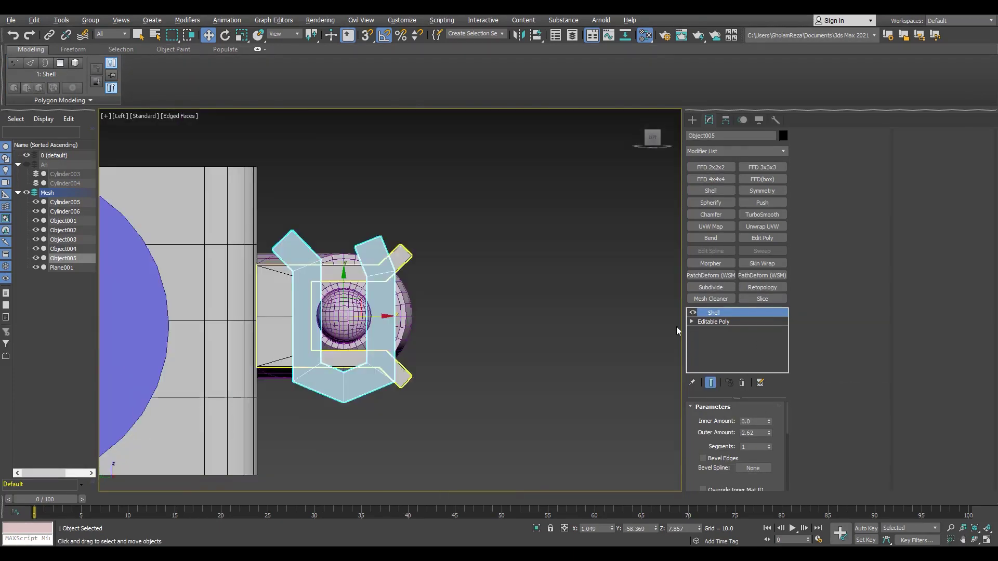
- Add an Edit Poly modifier and pull the clip's left vertices toward the base
{"action": "left_click", "coordinate": [762, 239]}
{"action": "key", "text": "1"}
{"action": "key", "text": "F3"}
{"action": "scroll", "coordinate": [270, 343], "scroll_direction": "down", "scroll_amount": 3}
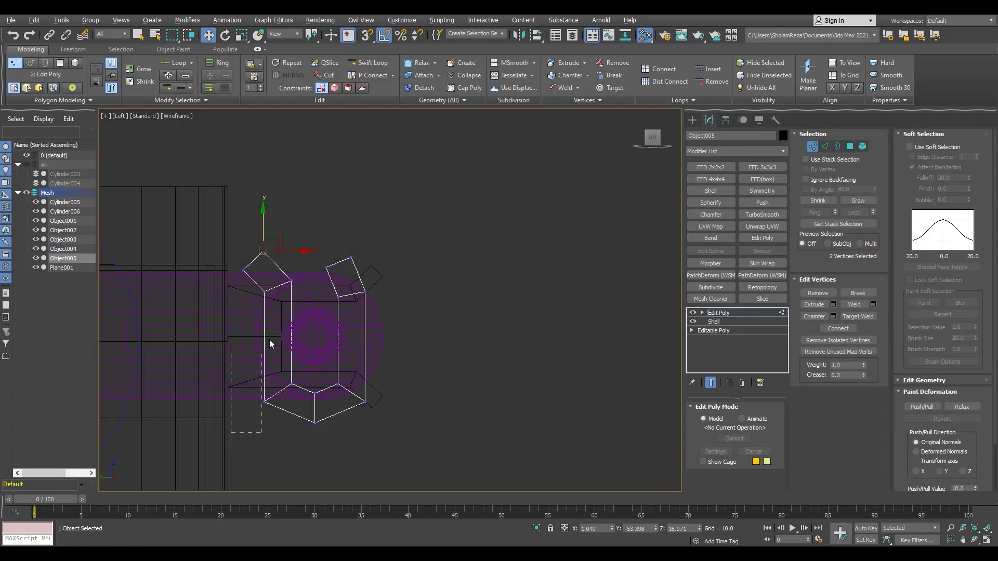
{"action": "key", "text": "F3"}
{"action": "left_click_drag", "start_coordinate": [289, 320], "coordinate": [273, 325]}
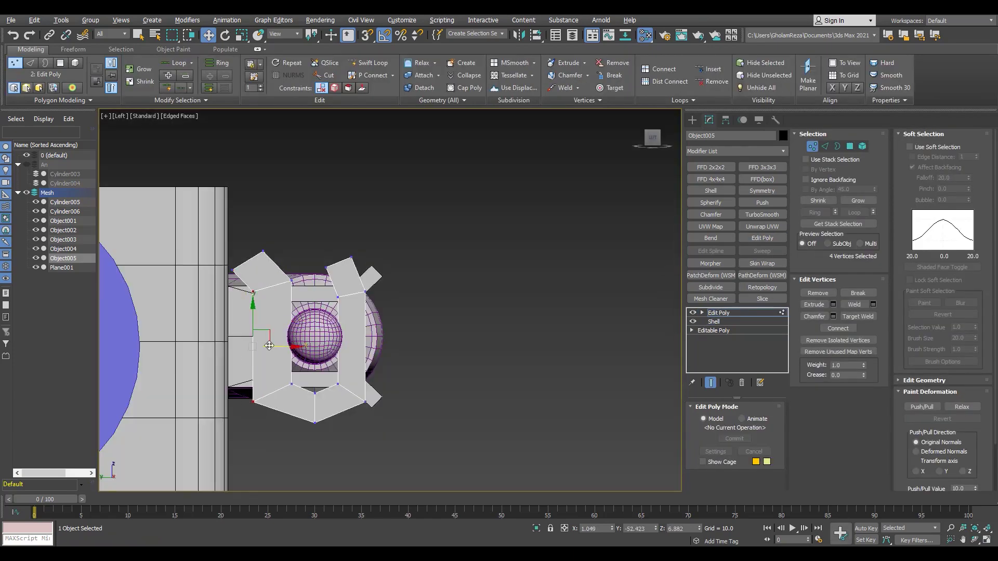
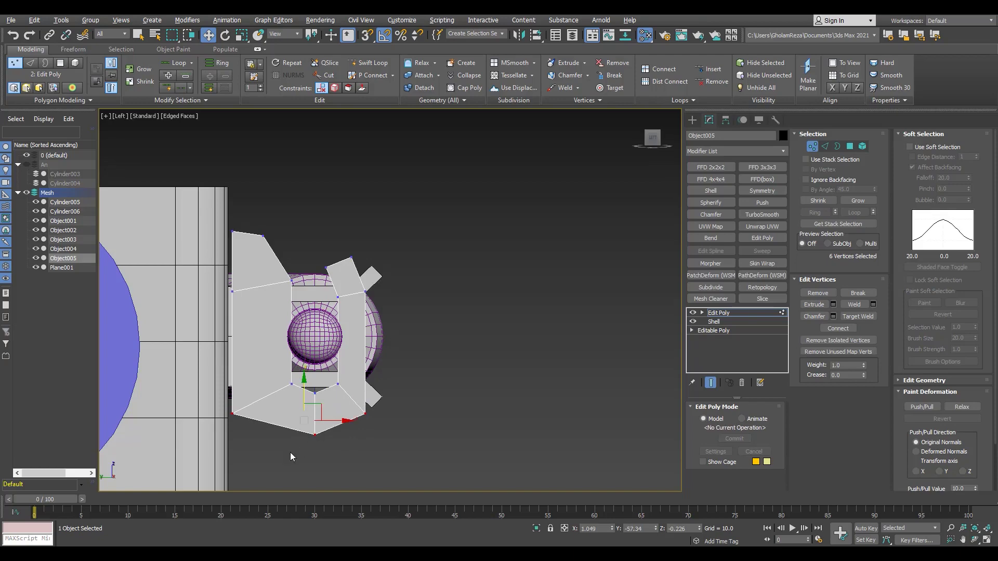
- Connect the bracket's two corner vertices with a new edge
{"action": "key", "text": "ctrl+shift+e"}
{"action": "middle_click_drag", "start_coordinate": [256, 414], "coordinate": [215, 402], "text": "alt"}
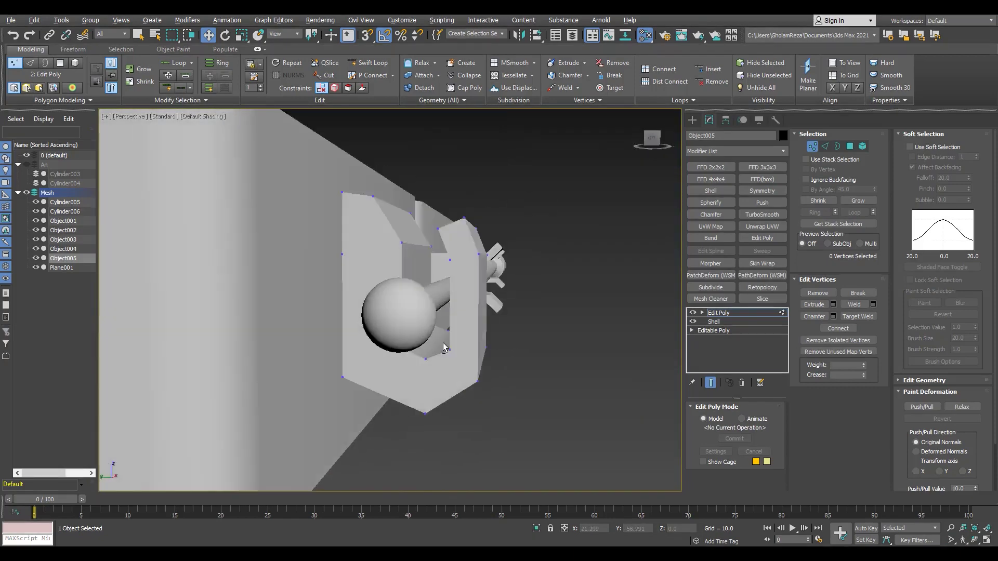
{"action": "key", "text": "l"}
{"action": "key", "text": "p"}
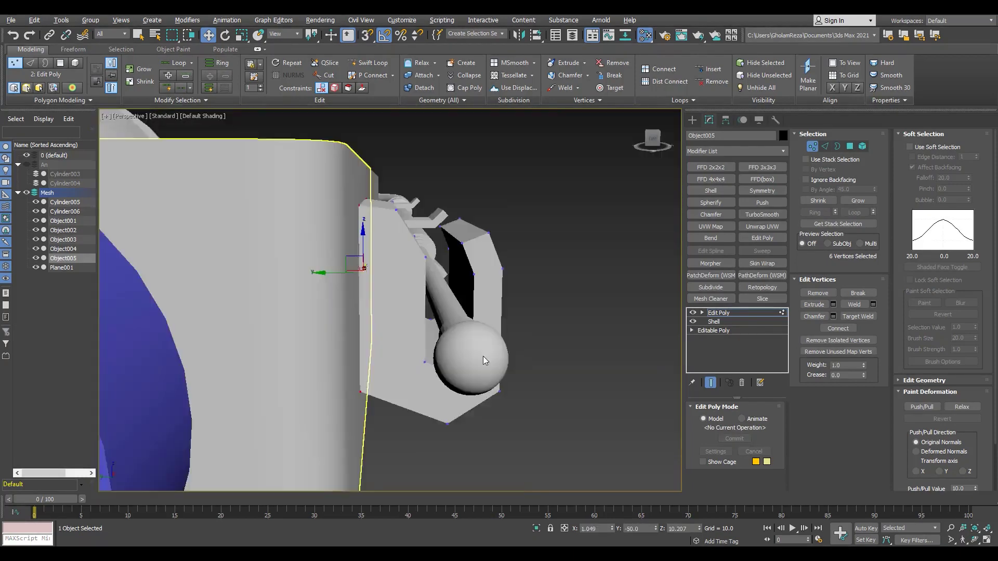
{"action": "mouse_move", "coordinate": [255, 312]}
{"action": "middle_mouse_down", "text": "alt"}
{"action": "mouse_move", "coordinate": [417, 328]}
{"action": "mouse_move", "coordinate": [284, 429]}
{"action": "middle_mouse_up", "text": "alt"}
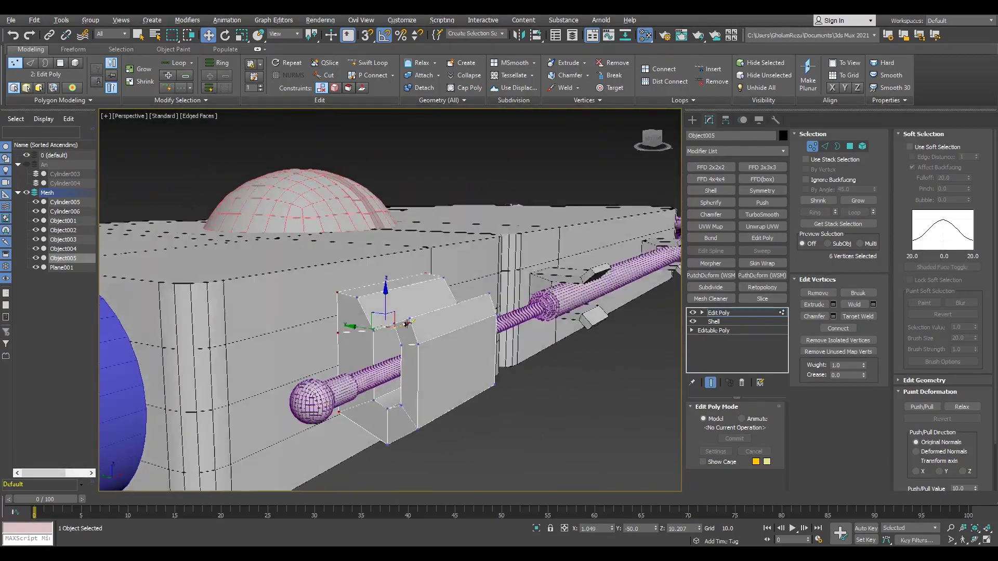
{"action": "key", "text": "alt+w"}
{"action": "key", "text": "l"}
{"action": "key", "text": "alt+w"}
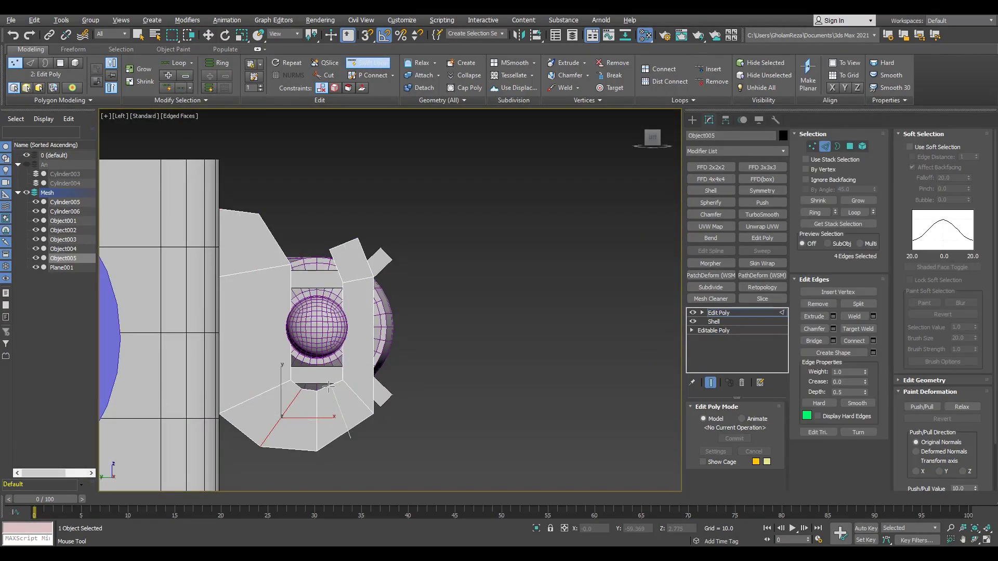
{"action": "key", "text": "2"}
{"action": "key", "text": "p"}
{"action": "middle_click_drag", "start_coordinate": [329, 385], "coordinate": [427, 329], "text": "alt"}
- Raise the bracket's top polygon upward in Z
{"action": "key", "text": "w"}
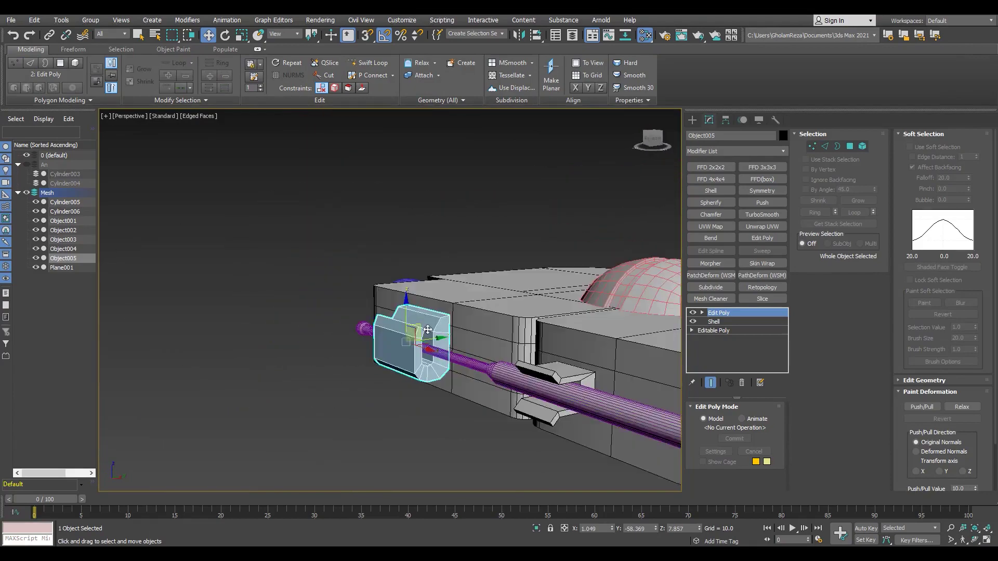
{"action": "key", "text": "4"}
{"action": "scroll", "coordinate": [427, 330], "scroll_direction": "up", "scroll_amount": 3}
{"action": "left_click_drag", "start_coordinate": [421, 291], "coordinate": [420, 240]}
{"action": "key", "text": "F4"}
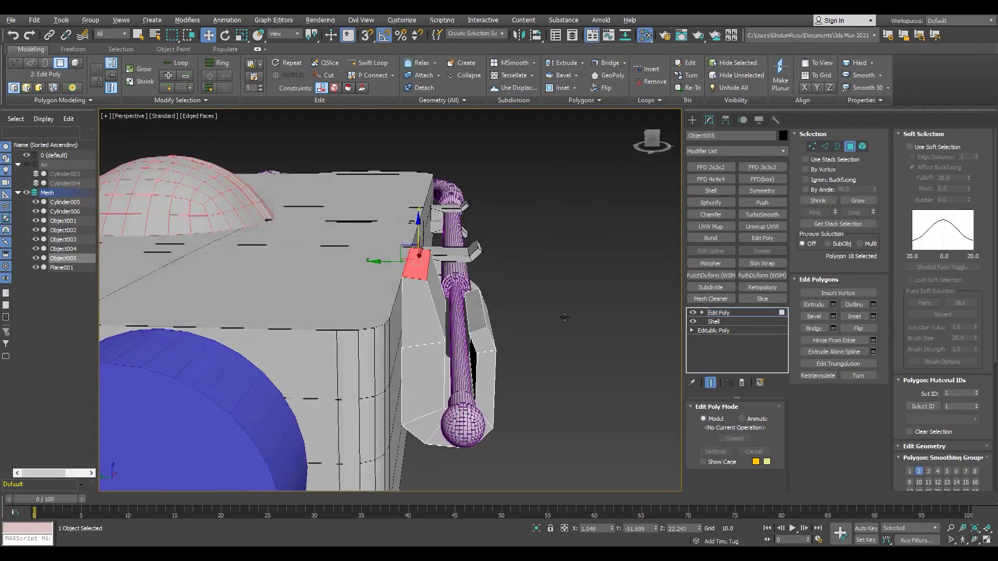
{"action": "middle_click_drag", "start_coordinate": [483, 259], "coordinate": [402, 346], "text": "alt"}
{"action": "key", "text": "4"}
{"action": "scroll", "coordinate": [401, 346], "scroll_direction": "down", "scroll_amount": 3}
- Scale the bracket's selected vertices to reshape its top
{"action": "key", "text": "1"}
{"action": "scroll", "coordinate": [403, 346], "scroll_direction": "up", "scroll_amount": 5}
{"action": "key", "text": "r"}
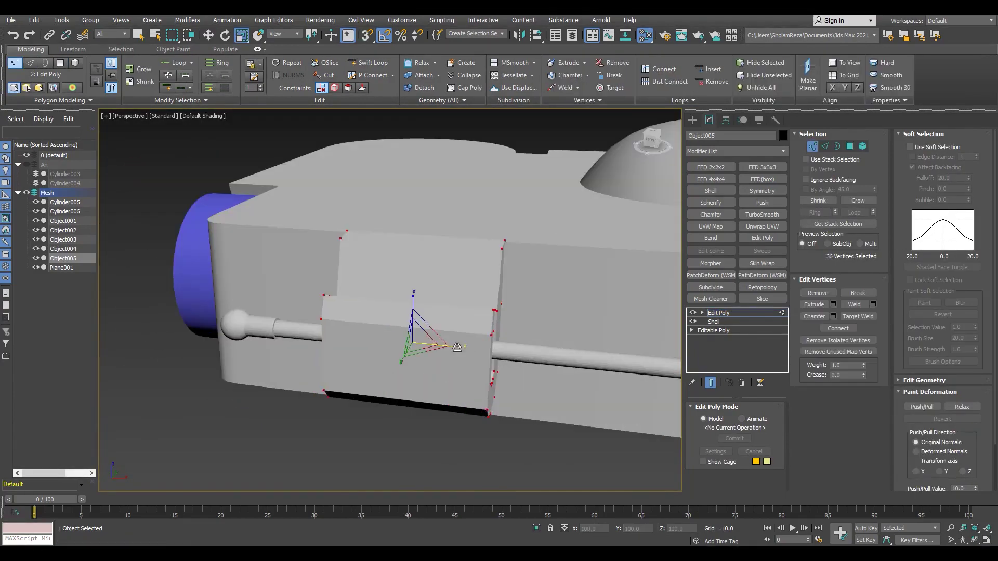
{"action": "mouse_move", "coordinate": [341, 421]}
{"action": "middle_mouse_down", "text": "alt"}
{"action": "mouse_move", "coordinate": [405, 374]}
{"action": "mouse_move", "coordinate": [481, 387]}
{"action": "mouse_move", "coordinate": [460, 431]}
{"action": "mouse_move", "coordinate": [372, 375]}
{"action": "middle_mouse_up", "text": "alt"}
{"action": "key", "text": "1"}
{"action": "scroll", "coordinate": [406, 375], "scroll_direction": "down", "scroll_amount": 3}
- Clear the selection, then select all the mesh objects
{"action": "left_click", "coordinate": [460, 431]}
{"action": "key", "text": "w"}
{"action": "scroll", "coordinate": [372, 375], "scroll_direction": "up", "scroll_amount": 3}
{"action": "key", "text": "ctrl+a"}
{"action": "scroll", "coordinate": [372, 375], "scroll_direction": "down", "scroll_amount": 4}
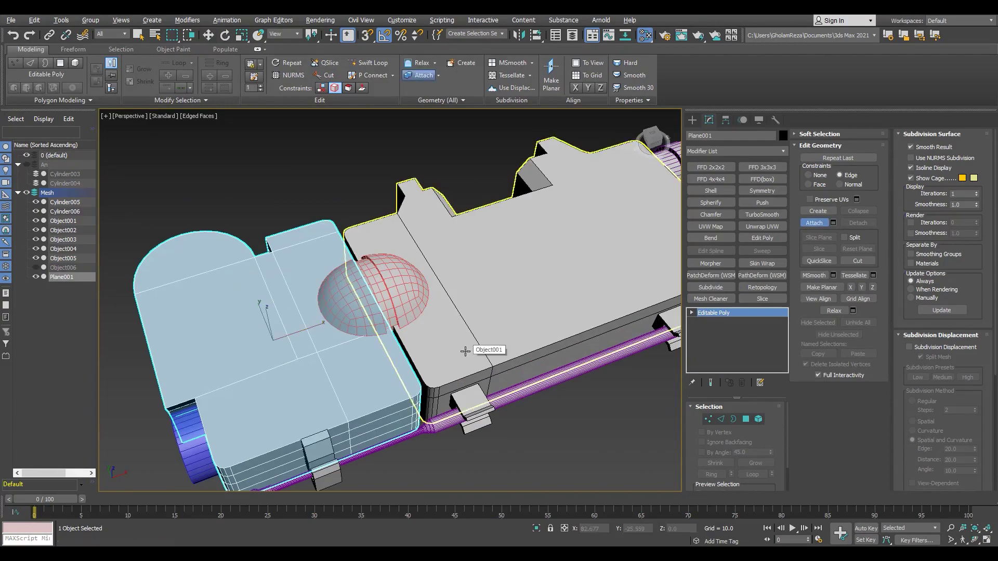
- Detach the top plate's slot faces as a new object, Object007
{"action": "middle_click_drag", "start_coordinate": [465, 351], "coordinate": [517, 293]}
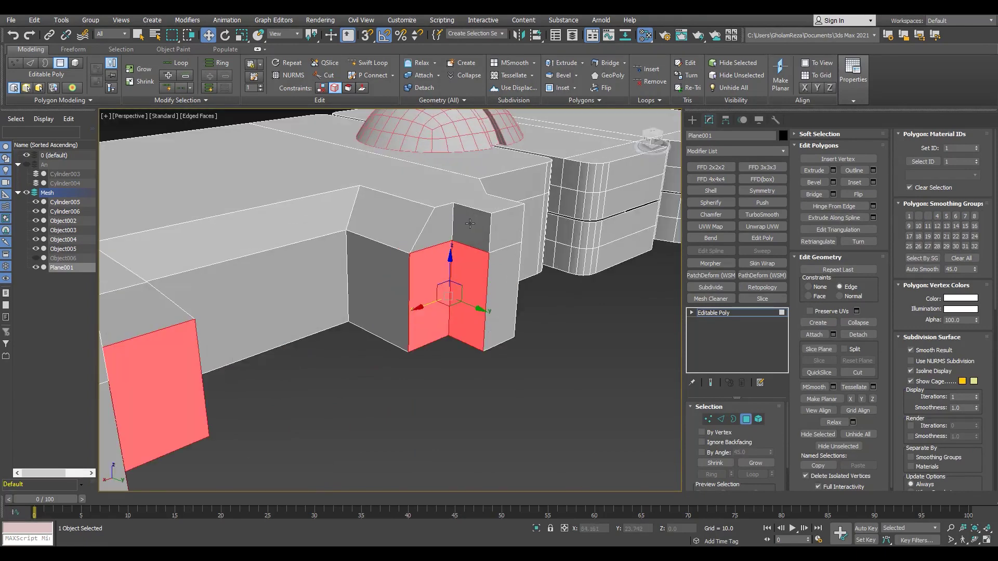
{"action": "left_click", "coordinate": [532, 287]}
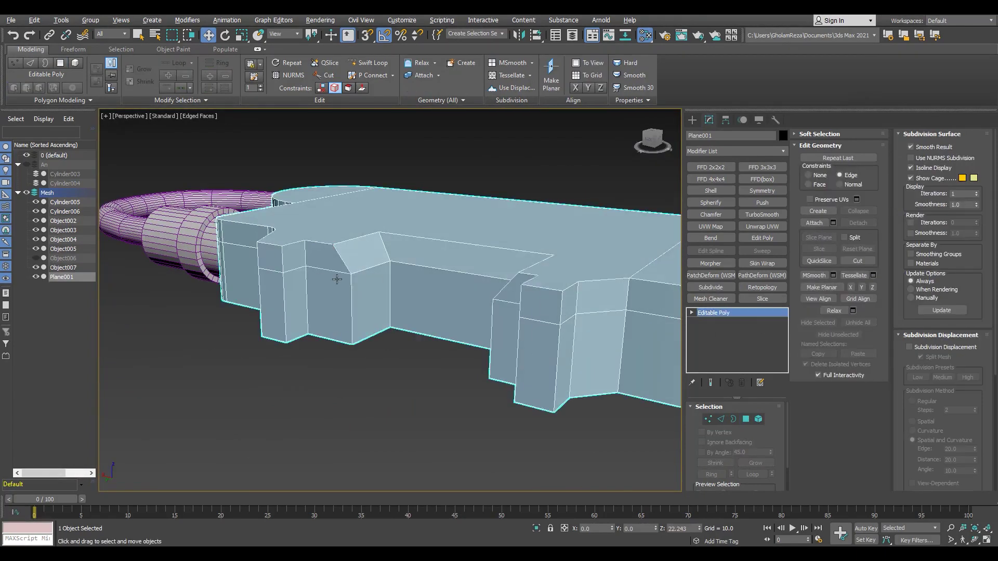
{"action": "key", "text": "2"}
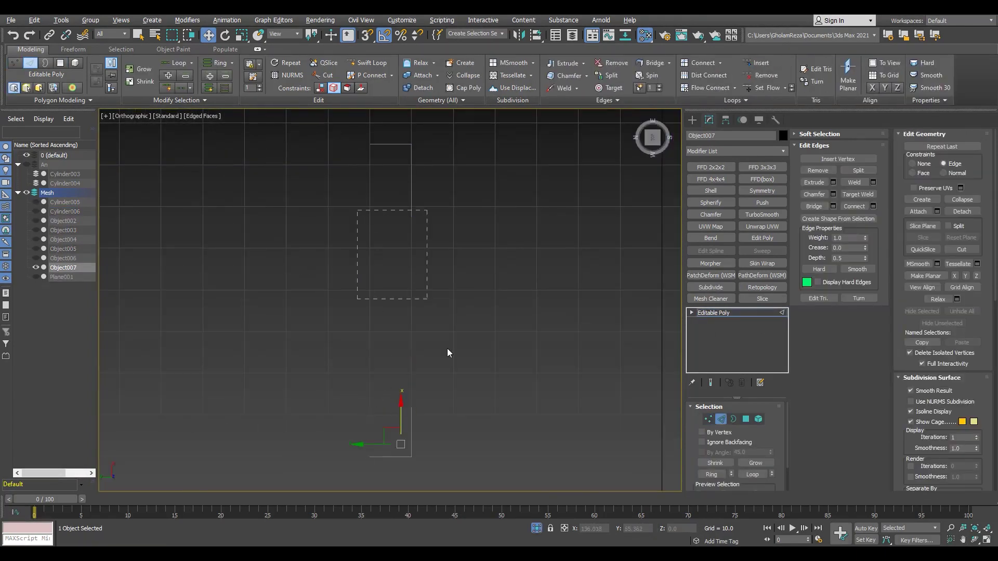
{"action": "key", "text": "alt+w"}
{"action": "key", "text": "alt+w"}
{"action": "middle_click_drag", "start_coordinate": [342, 211], "coordinate": [363, 255], "text": "alt"}
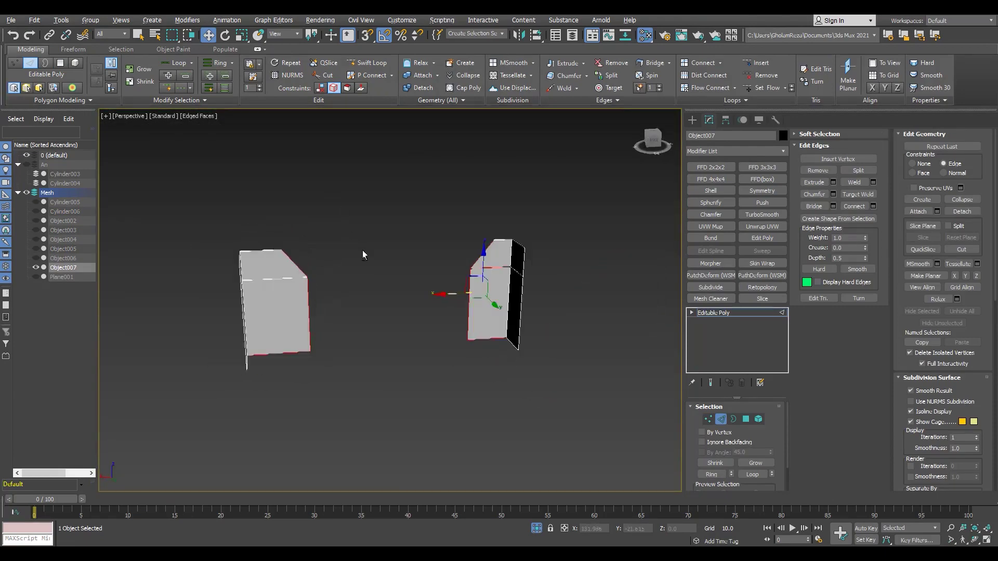
- Bridge the selected edges into sloped inner walls of the slot
{"action": "left_click", "coordinate": [815, 207]}
{"action": "key", "text": "alt+q"}
{"action": "mouse_move", "coordinate": [413, 323]}
{"action": "middle_mouse_down", "text": "alt"}
{"action": "mouse_move", "coordinate": [324, 359]}
{"action": "mouse_move", "coordinate": [397, 331]}
{"action": "middle_mouse_up", "text": "alt"}
{"action": "middle_click_drag", "start_coordinate": [241, 288], "coordinate": [440, 183], "text": "alt"}
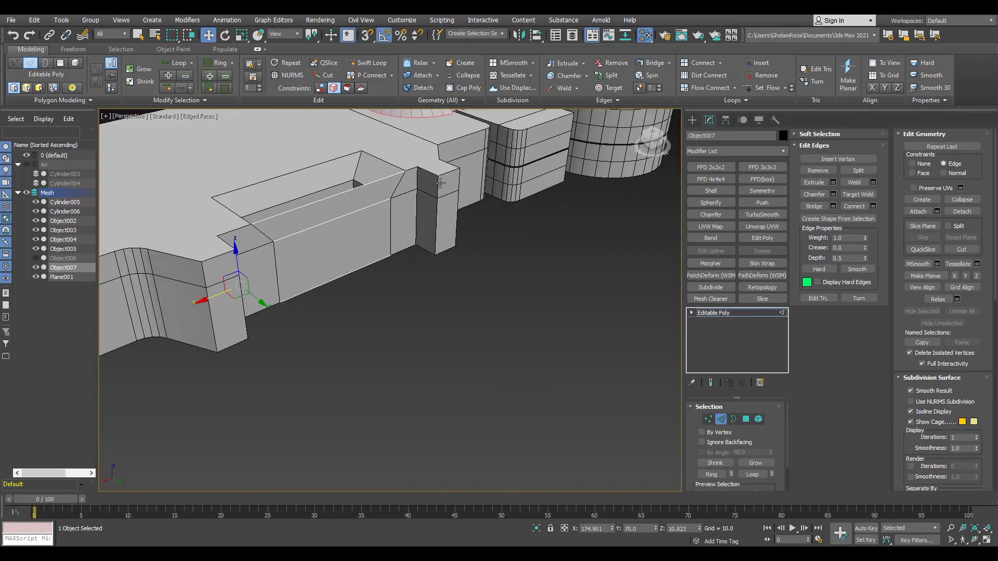
{"action": "mouse_move", "coordinate": [395, 291]}
{"action": "middle_mouse_down", "text": "alt"}
{"action": "mouse_move", "coordinate": [312, 234]}
{"action": "mouse_move", "coordinate": [240, 217]}
{"action": "middle_mouse_up", "text": "alt"}
- Isolate Object007 and add a Swift Loop edge loop across it
{"action": "key", "text": "3"}
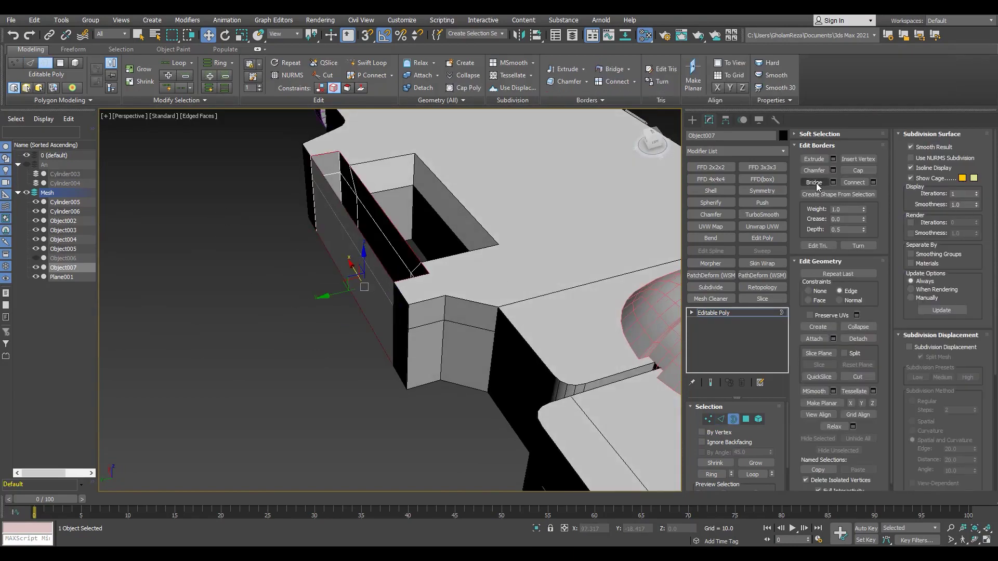
{"action": "key", "text": "4"}
{"action": "middle_click_drag", "start_coordinate": [359, 224], "coordinate": [390, 263], "text": "alt"}
{"action": "key", "text": "2"}
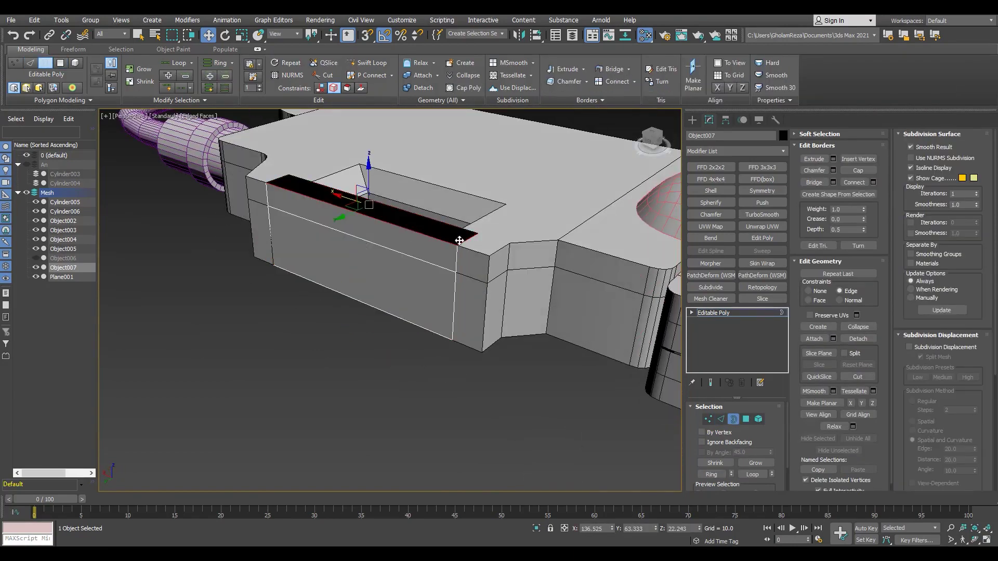
{"action": "key", "text": "F3"}
{"action": "key", "text": "alt+q"}
{"action": "key", "text": "F3"}
{"action": "scroll", "coordinate": [560, 321], "scroll_direction": "up", "scroll_amount": 3}
{"action": "key", "text": "alt+shift+w"}
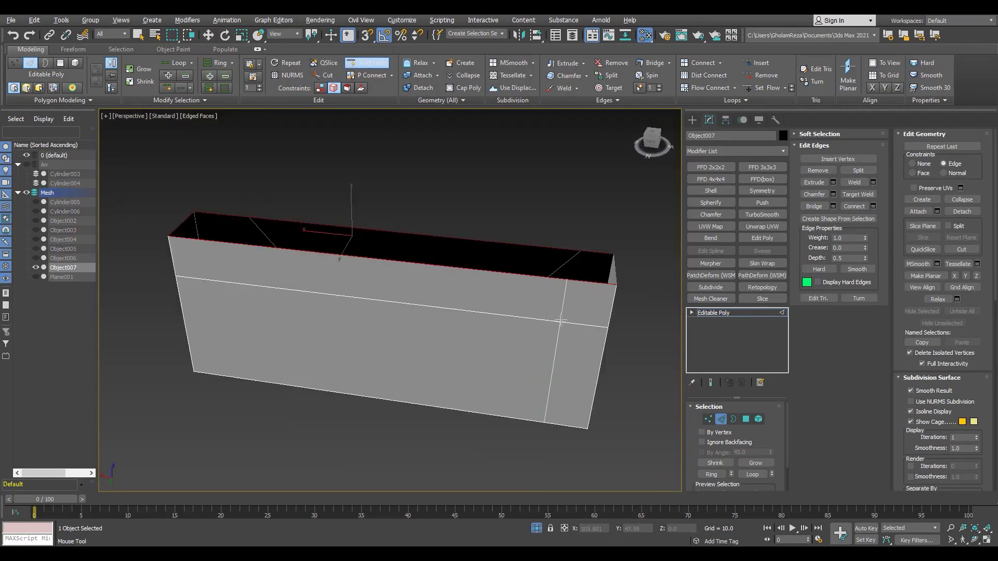
- Select Object007's open end border in Border mode to close it off
{"action": "key", "text": "3"}
{"action": "left_click", "coordinate": [581, 256]}
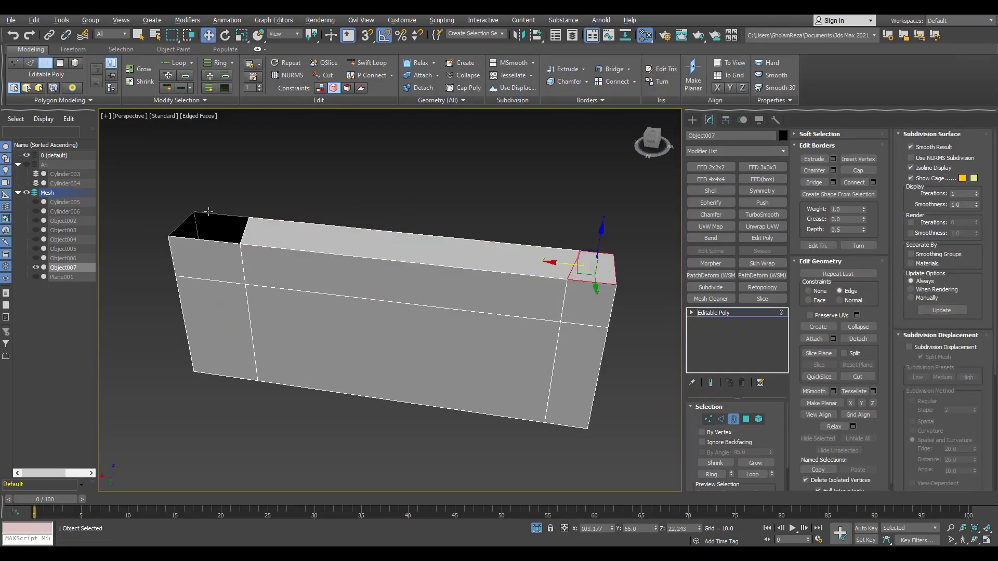
{"action": "mouse_move", "coordinate": [581, 256]}
{"action": "middle_mouse_down", "text": "alt"}
{"action": "mouse_move", "coordinate": [343, 304]}
{"action": "mouse_move", "coordinate": [468, 312]}
{"action": "middle_mouse_up", "text": "alt"}
{"action": "key", "text": "alt+q"}
{"action": "mouse_move", "coordinate": [364, 312]}
{"action": "middle_mouse_down", "text": "alt"}
{"action": "mouse_move", "coordinate": [291, 312]}
{"action": "mouse_move", "coordinate": [312, 314]}
{"action": "middle_mouse_up", "text": "alt"}
{"action": "scroll", "coordinate": [280, 312], "scroll_direction": "up", "scroll_amount": 4}
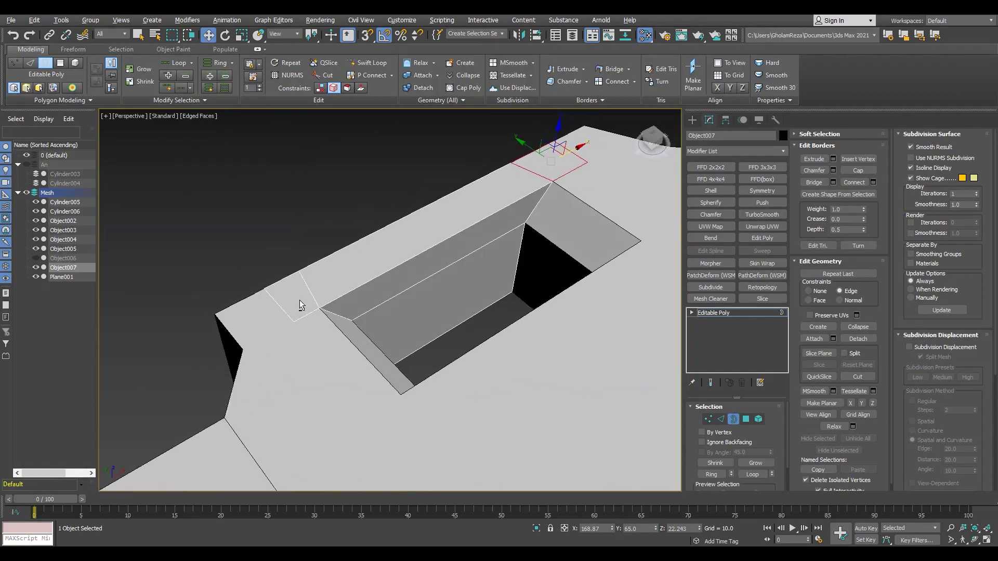
{"action": "scroll", "coordinate": [345, 319], "scroll_direction": "down", "scroll_amount": 5}
- Check the closed slot block in wireframe and shaded views from above
{"action": "key", "text": "3"}
{"action": "key", "text": "F3"}
{"action": "scroll", "coordinate": [309, 315], "scroll_direction": "up", "scroll_amount": 5}
{"action": "key", "text": "F3"}
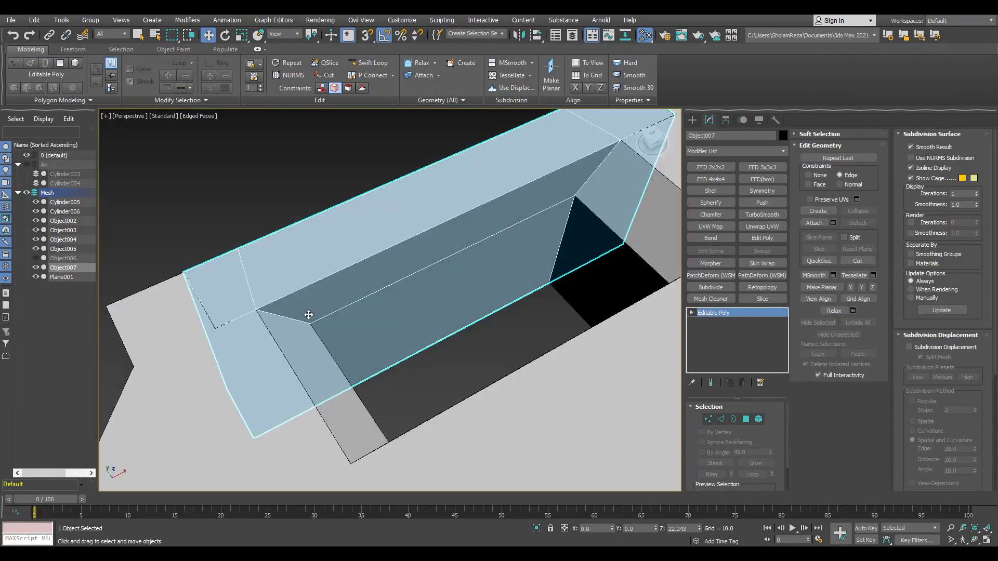
{"action": "scroll", "coordinate": [307, 312], "scroll_direction": "down", "scroll_amount": 2}
{"action": "middle_click_drag", "start_coordinate": [296, 312], "coordinate": [301, 307], "text": "alt"}
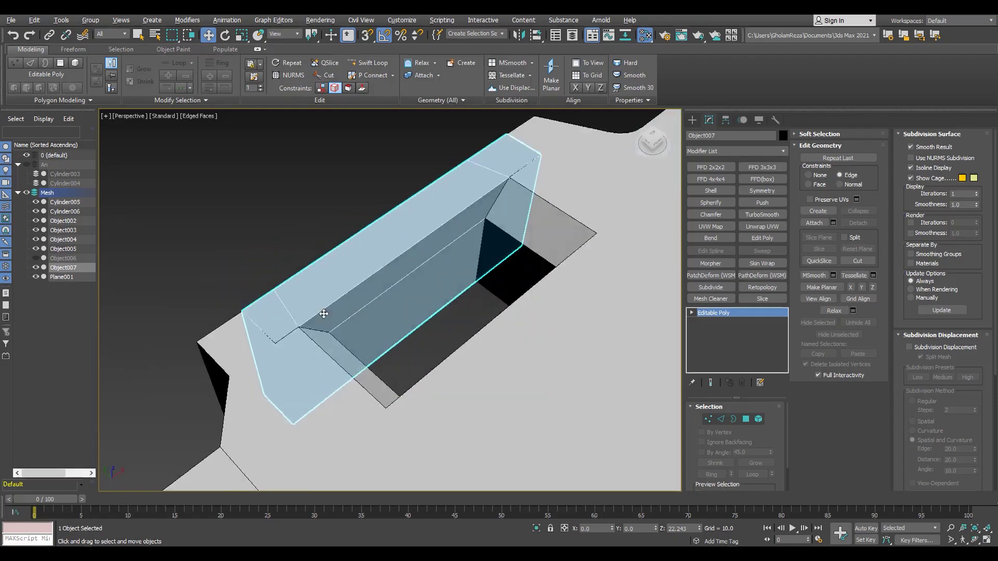
{"action": "middle_click_drag", "start_coordinate": [300, 311], "coordinate": [348, 338], "text": "alt"}
- Shift-clone the cylinder and rotate the copy -90°
{"action": "key", "text": "u"}
{"action": "scroll", "coordinate": [251, 315], "scroll_direction": "up", "scroll_amount": 5}
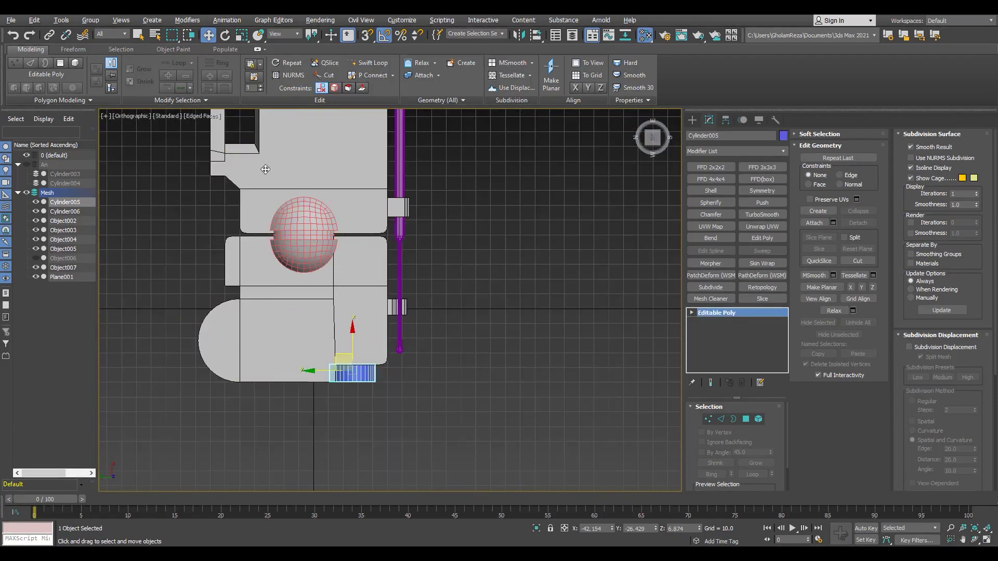
{"action": "left_click", "coordinate": [500, 324]}
{"action": "scroll", "coordinate": [312, 338], "scroll_direction": "up", "scroll_amount": 2}
{"action": "key", "text": "e"}
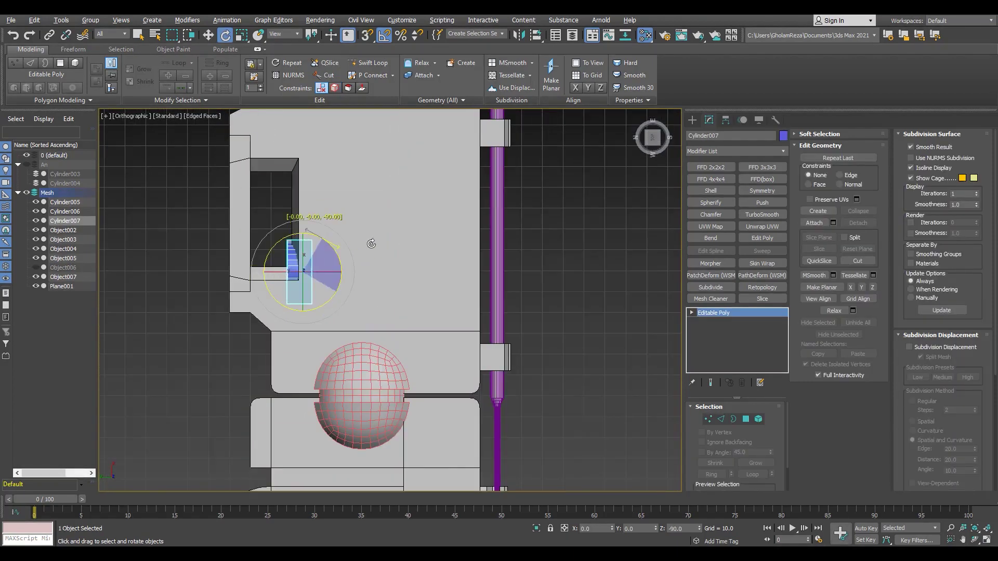
{"action": "scroll", "coordinate": [241, 226], "scroll_direction": "up", "scroll_amount": 3}
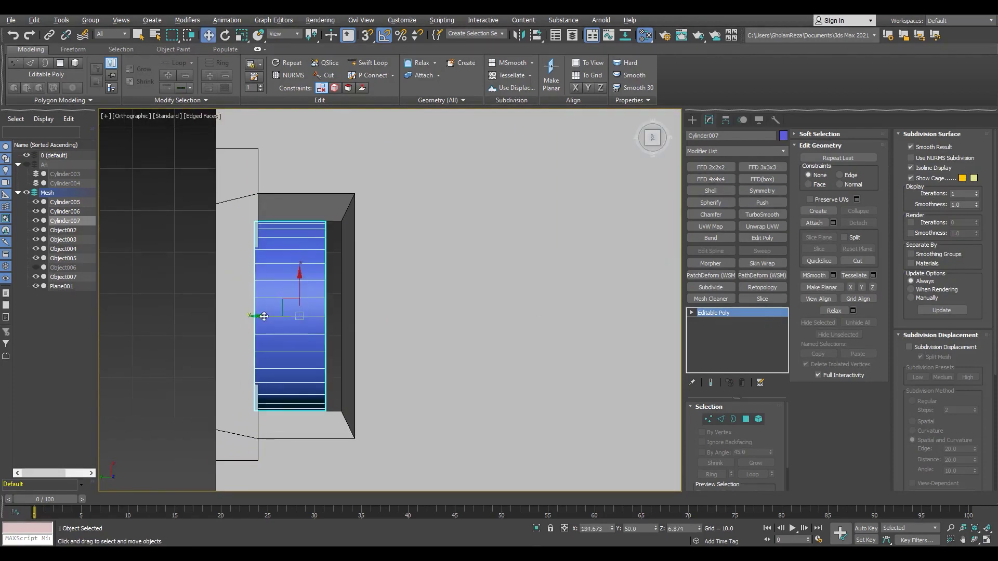
- Snap the rotated cylinder copy into the top slot
{"action": "key", "text": "s"}
{"action": "key", "text": "1"}
{"action": "scroll", "coordinate": [312, 312], "scroll_direction": "down", "scroll_amount": 3}
{"action": "scroll", "coordinate": [338, 269], "scroll_direction": "up", "scroll_amount": 3}
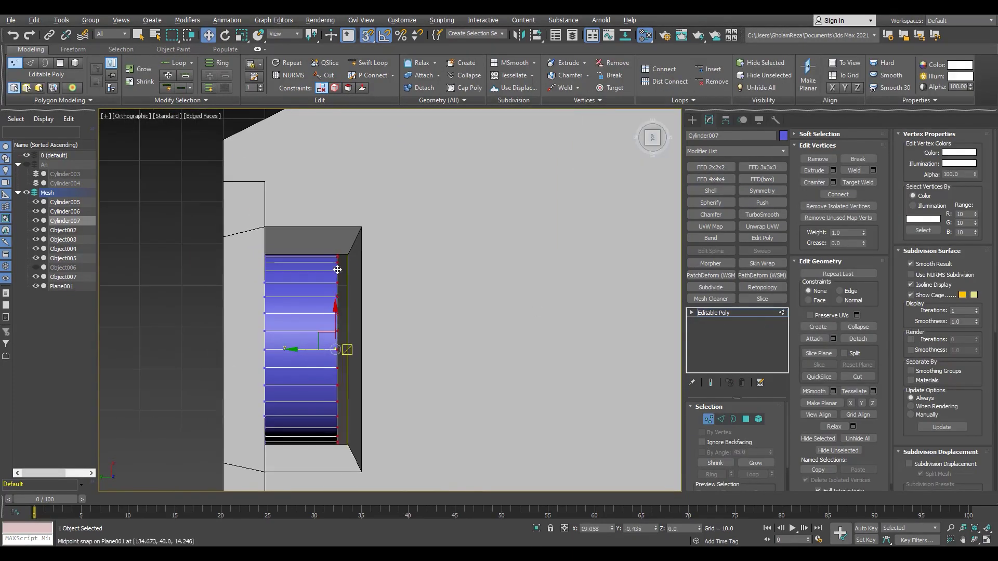
{"action": "key", "text": "1"}
{"action": "key", "text": "s"}
{"action": "key", "text": "alt+w"}
{"action": "key", "text": "alt+w"}
{"action": "mouse_move", "coordinate": [451, 314]}
{"action": "middle_mouse_down", "text": "alt"}
{"action": "mouse_move", "coordinate": [394, 285]}
{"action": "mouse_move", "coordinate": [420, 267]}
{"action": "mouse_move", "coordinate": [408, 252]}
{"action": "mouse_move", "coordinate": [352, 260]}
{"action": "mouse_move", "coordinate": [359, 270]}
{"action": "mouse_move", "coordinate": [468, 270]}
{"action": "mouse_move", "coordinate": [350, 256]}
{"action": "mouse_move", "coordinate": [440, 337]}
{"action": "middle_mouse_up", "text": "alt"}
{"action": "scroll", "coordinate": [420, 267], "scroll_direction": "up", "scroll_amount": 5}
{"action": "scroll", "coordinate": [467, 269], "scroll_direction": "down", "scroll_amount": 3}
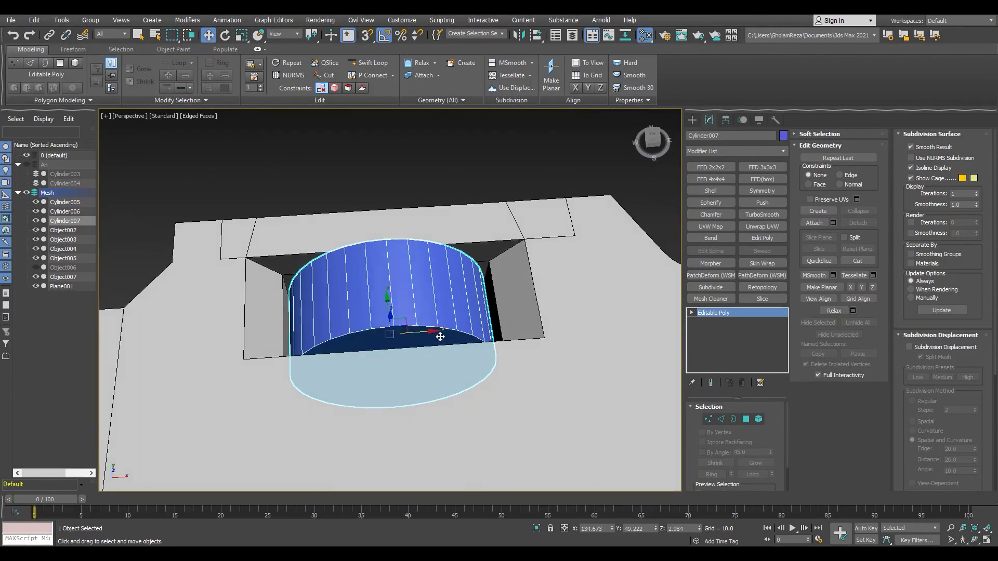
- Move the copy's vertices to trim it into a half-round arch
{"action": "key", "text": "alt+w"}
{"action": "key", "text": "alt+w"}
{"action": "key", "text": "1"}
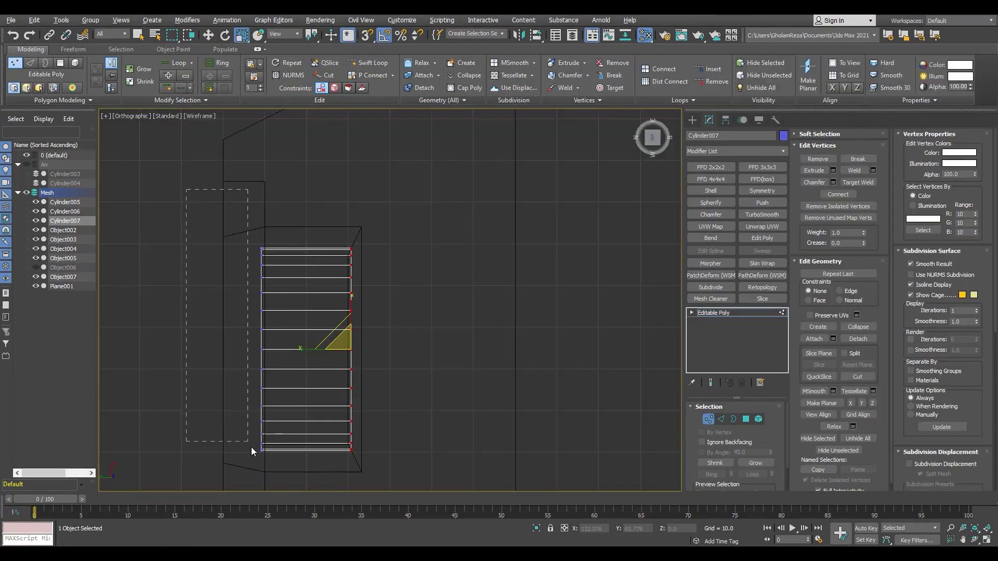
{"action": "key", "text": "w"}
{"action": "key", "text": "s"}
{"action": "mouse_move", "coordinate": [269, 178]}
{"action": "middle_mouse_down", "text": "alt"}
{"action": "mouse_move", "coordinate": [358, 467]}
{"action": "mouse_move", "coordinate": [348, 370]}
{"action": "middle_mouse_up", "text": "alt"}
{"action": "key", "text": "shift+z"}
{"action": "key", "text": "shift+z"}
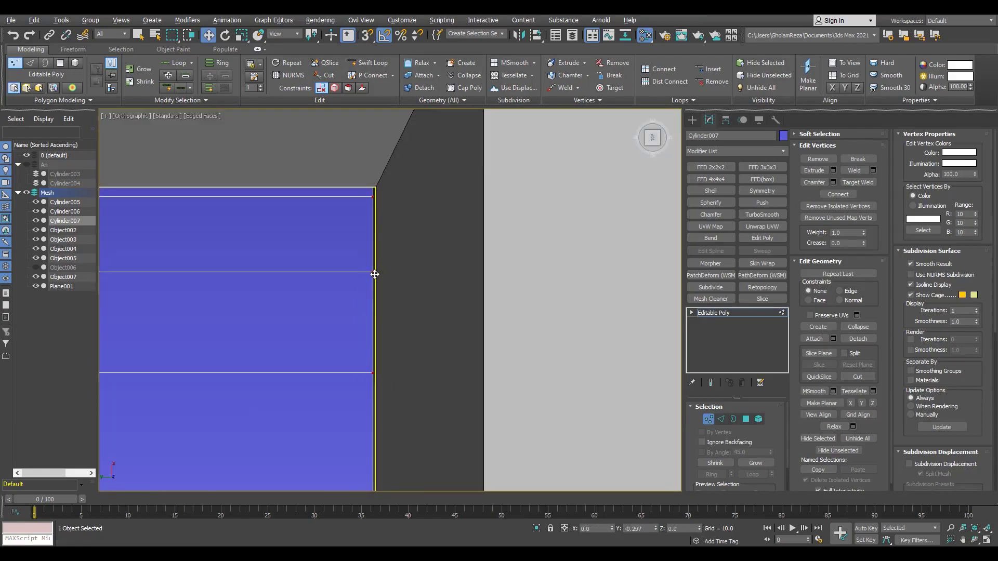
{"action": "key", "text": "shift+z"}
{"action": "key", "text": "shift+z"}
{"action": "key", "text": "shift+z"}
{"action": "key", "text": "shift+z"}
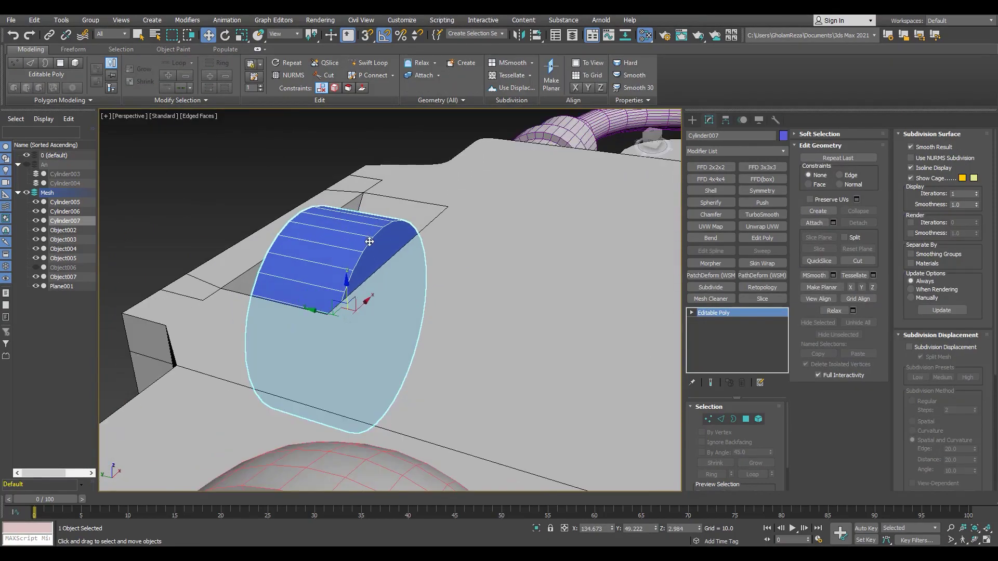
{"action": "key", "text": "shift+z"}
{"action": "key", "text": "2"}
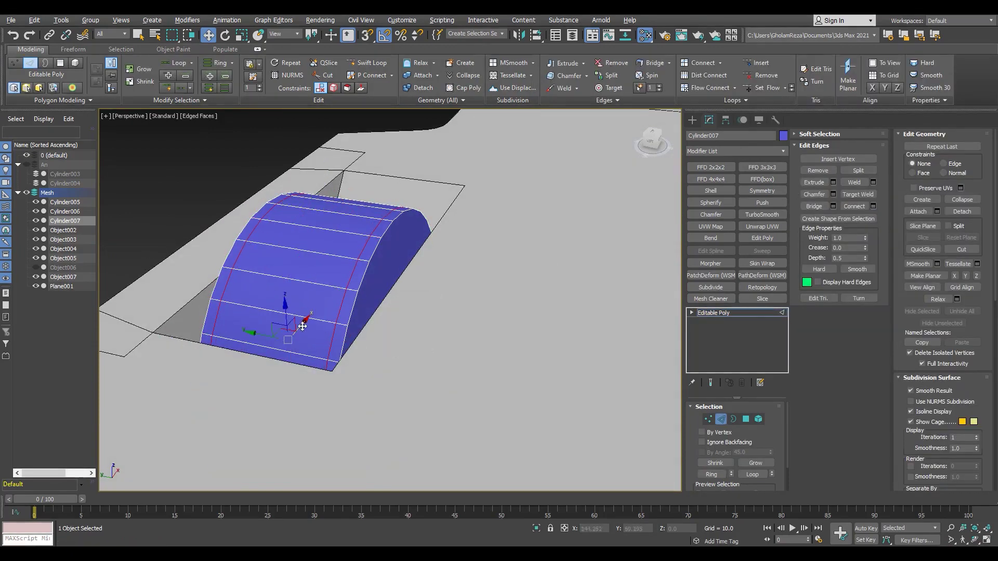
- Bevel Cylinder007's top polygons (height ~0.977, outline ~-0.74) and give them Material ID 4
{"action": "key", "text": "4"}
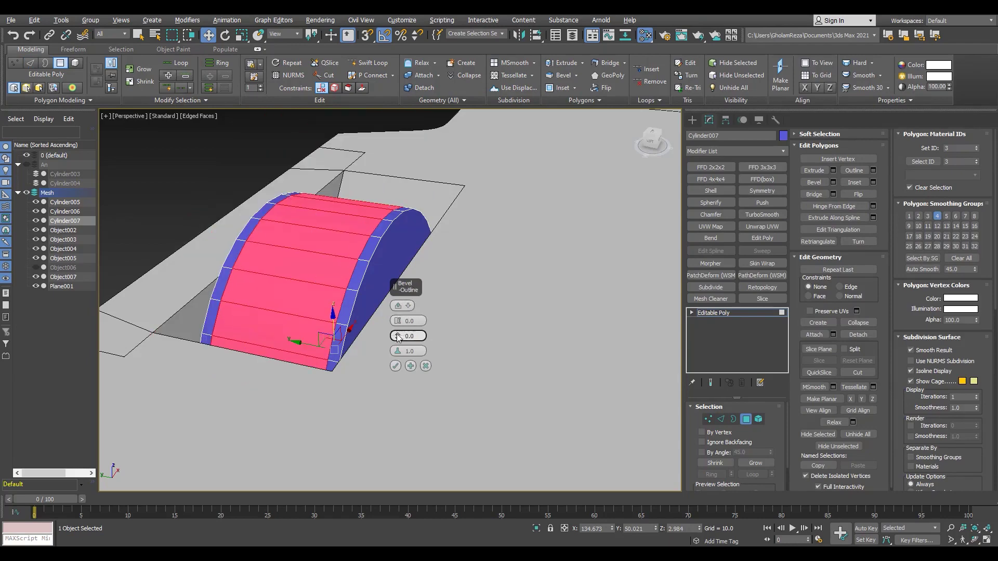
{"action": "middle_click_drag", "start_coordinate": [399, 283], "coordinate": [329, 289], "text": "alt"}
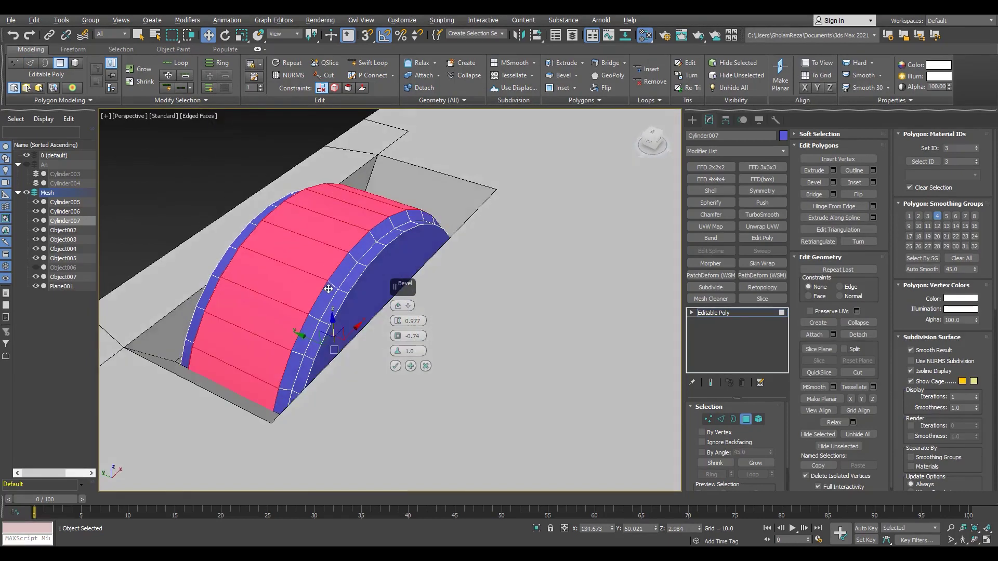
{"action": "type", "text": "4"}
{"action": "key", "text": "Return"}
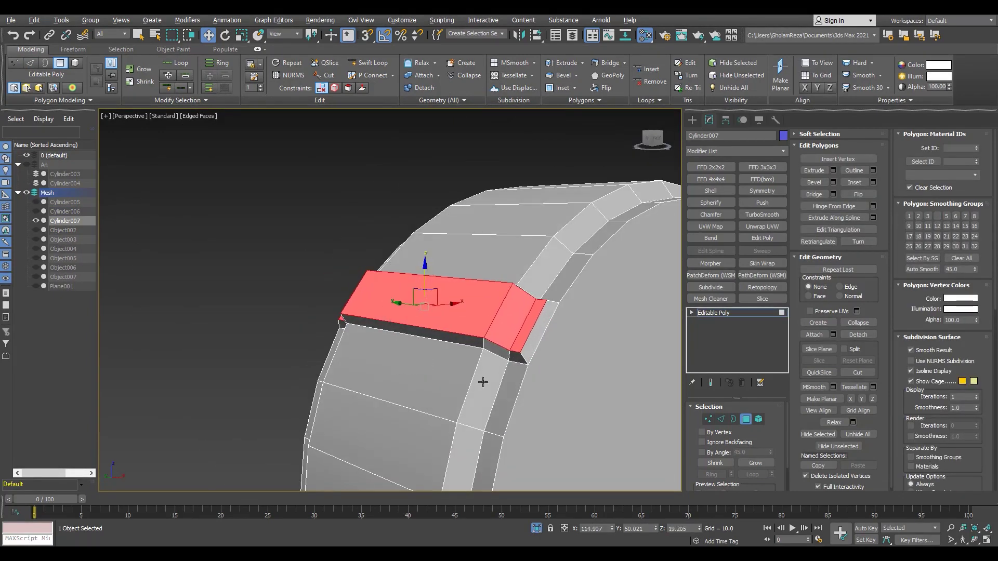
{"action": "middle_click_drag", "start_coordinate": [483, 382], "coordinate": [321, 313], "text": "alt"}
{"action": "key", "text": "F4"}
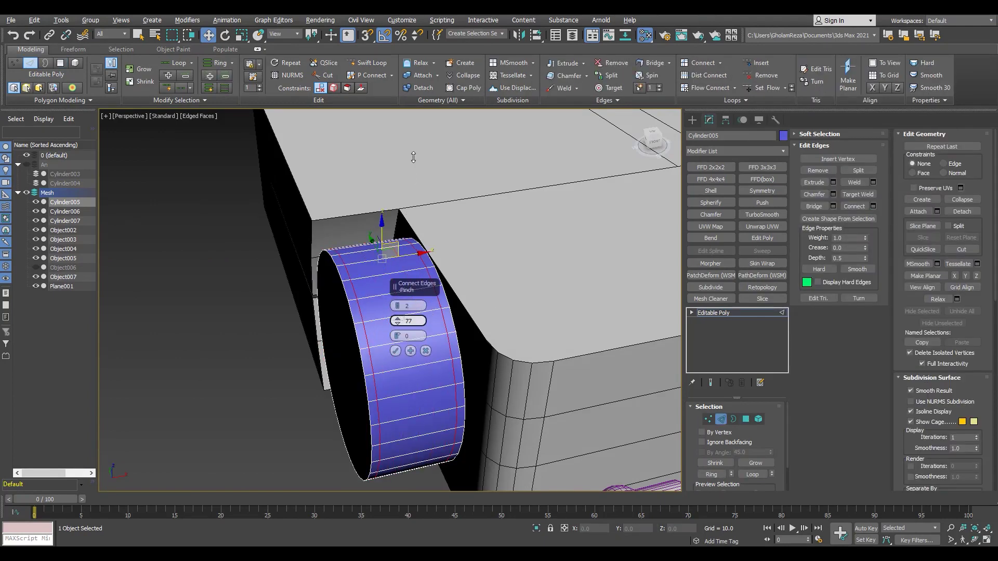
- Bevel the wheel's side band polygons outward and inset
{"action": "key", "text": "4"}
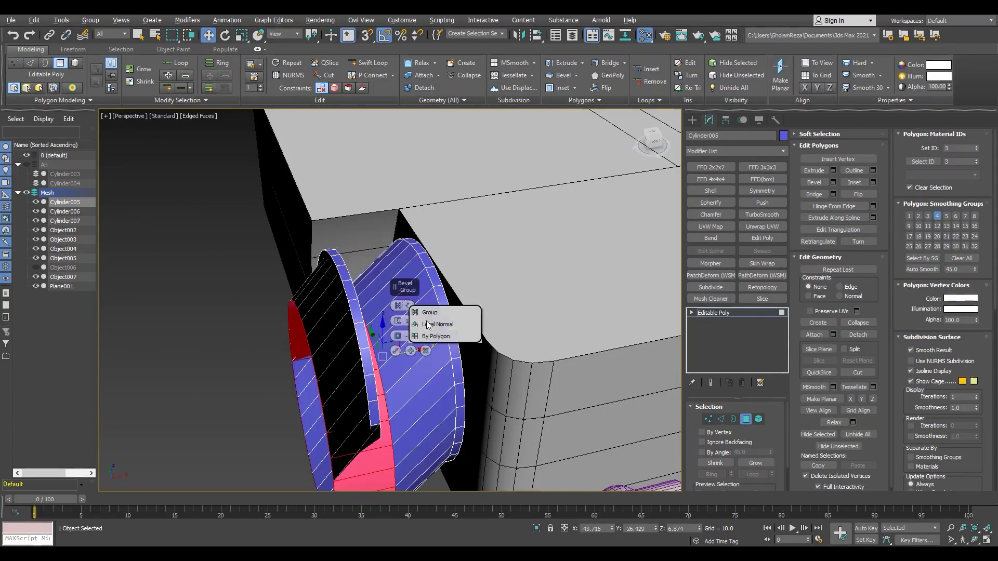
{"action": "left_click_drag", "start_coordinate": [399, 349], "coordinate": [399, 364]}
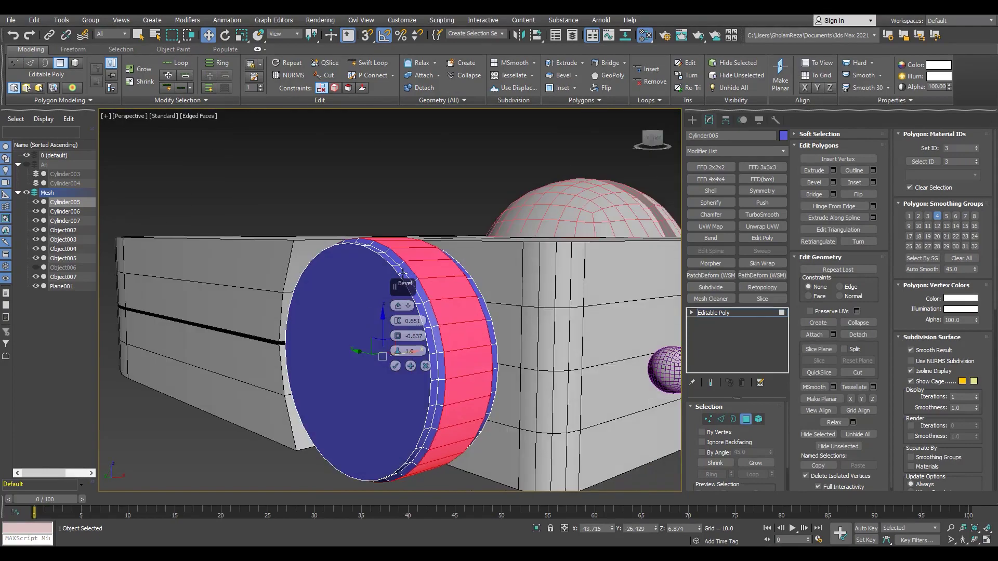
{"action": "middle_click_drag", "start_coordinate": [399, 364], "coordinate": [275, 288], "text": "alt"}
{"action": "scroll", "coordinate": [275, 288], "scroll_direction": "up", "scroll_amount": 2}
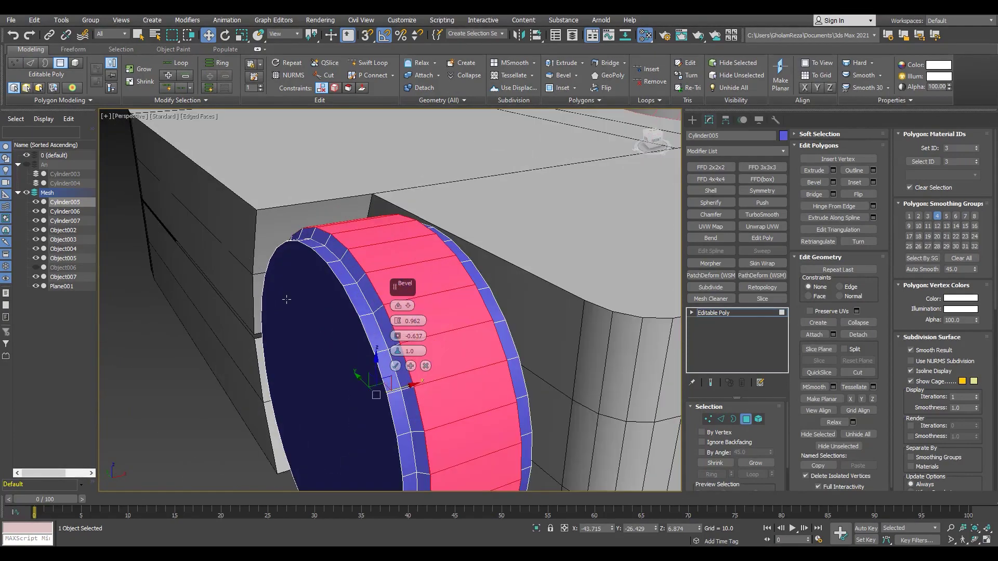
{"action": "left_click", "coordinate": [396, 366]}
- Add TurboSmooth and an Edit Poly modifier above it on Cylinder005, shown in wireframe
{"action": "left_click", "coordinate": [762, 215]}
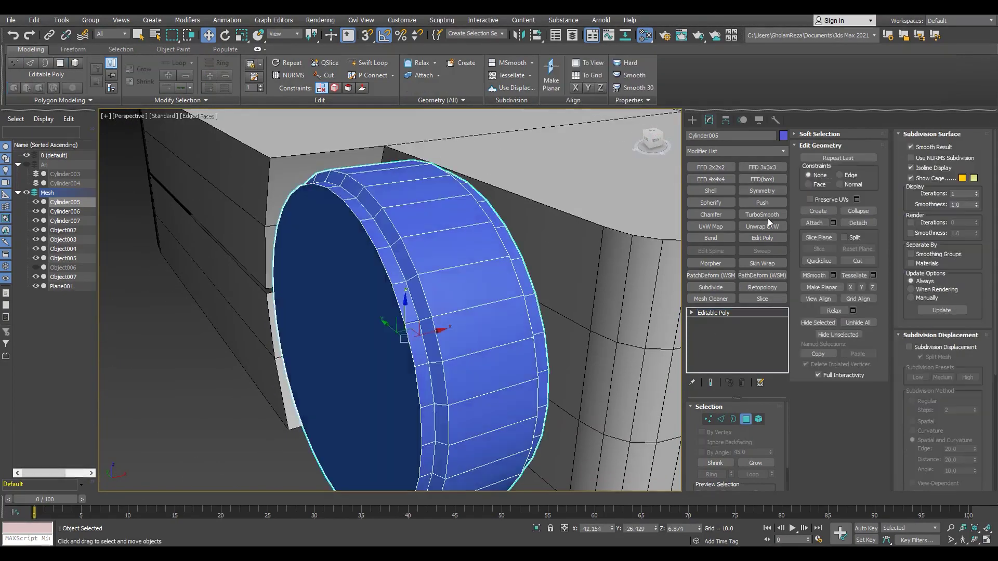
{"action": "scroll", "coordinate": [395, 301], "scroll_direction": "down", "scroll_amount": 3}
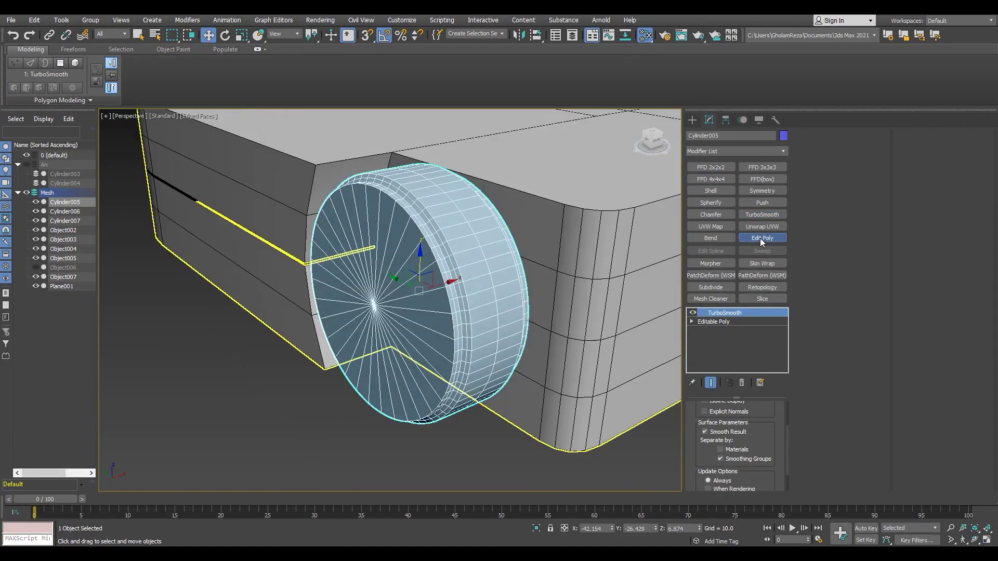
{"action": "left_click", "coordinate": [762, 237]}
{"action": "key", "text": "1"}
{"action": "scroll", "coordinate": [445, 328], "scroll_direction": "up", "scroll_amount": 4}
{"action": "key", "text": "F3"}
{"action": "key", "text": "F3"}
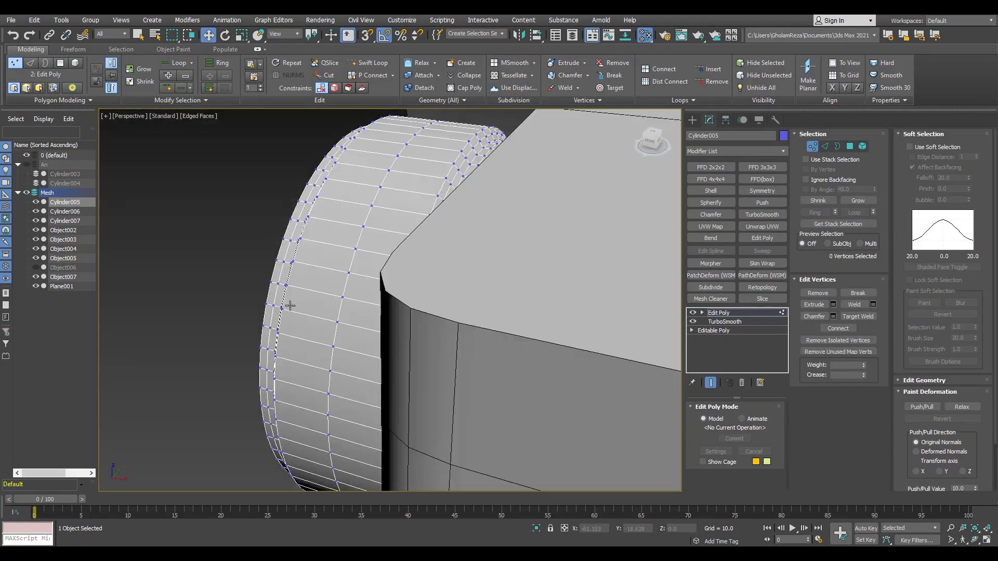
- Select the tread-strip faces along the wheel band, then clear the selection
{"action": "middle_click_drag", "start_coordinate": [538, 355], "coordinate": [416, 312], "text": "alt"}
{"action": "key", "text": "4"}
{"action": "left_click", "coordinate": [395, 305]}
{"action": "scroll", "coordinate": [444, 301], "scroll_direction": "up", "scroll_amount": 3}
{"action": "scroll", "coordinate": [446, 302], "scroll_direction": "down", "scroll_amount": 2}
{"action": "scroll", "coordinate": [446, 301], "scroll_direction": "down", "scroll_amount": 2}
{"action": "scroll", "coordinate": [398, 323], "scroll_direction": "up", "scroll_amount": 5}
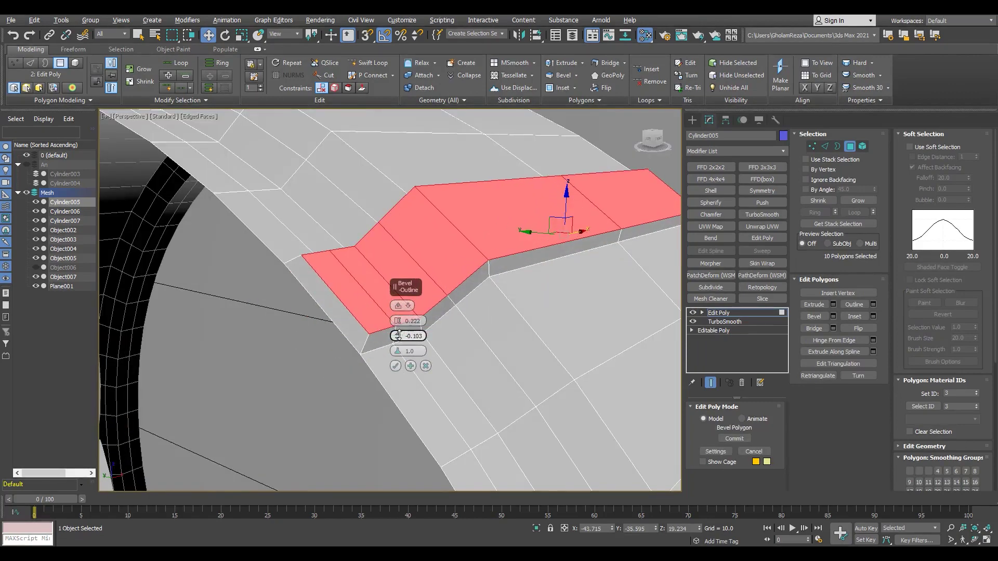
{"action": "scroll", "coordinate": [398, 338], "scroll_direction": "down", "scroll_amount": 4}
{"action": "scroll", "coordinate": [396, 359], "scroll_direction": "up", "scroll_amount": 2}
{"action": "middle_click_drag", "start_coordinate": [364, 267], "coordinate": [559, 267], "text": "alt"}
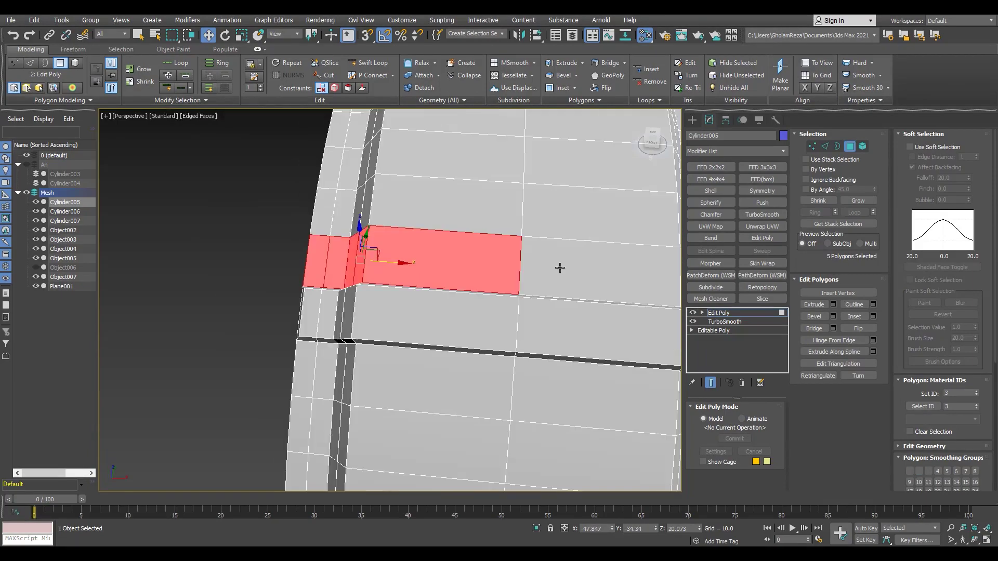
{"action": "scroll", "coordinate": [484, 286], "scroll_direction": "up", "scroll_amount": 2}
{"action": "scroll", "coordinate": [419, 240], "scroll_direction": "down", "scroll_amount": 3}
{"action": "scroll", "coordinate": [332, 282], "scroll_direction": "down", "scroll_amount": 2}
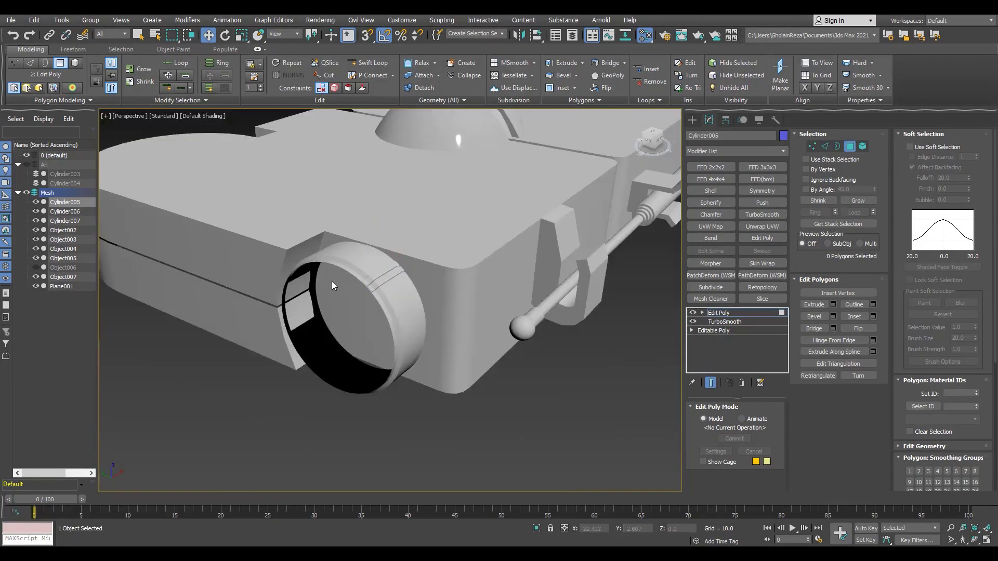
{"action": "scroll", "coordinate": [367, 276], "scroll_direction": "up", "scroll_amount": 4}
{"action": "left_click", "coordinate": [536, 528]}
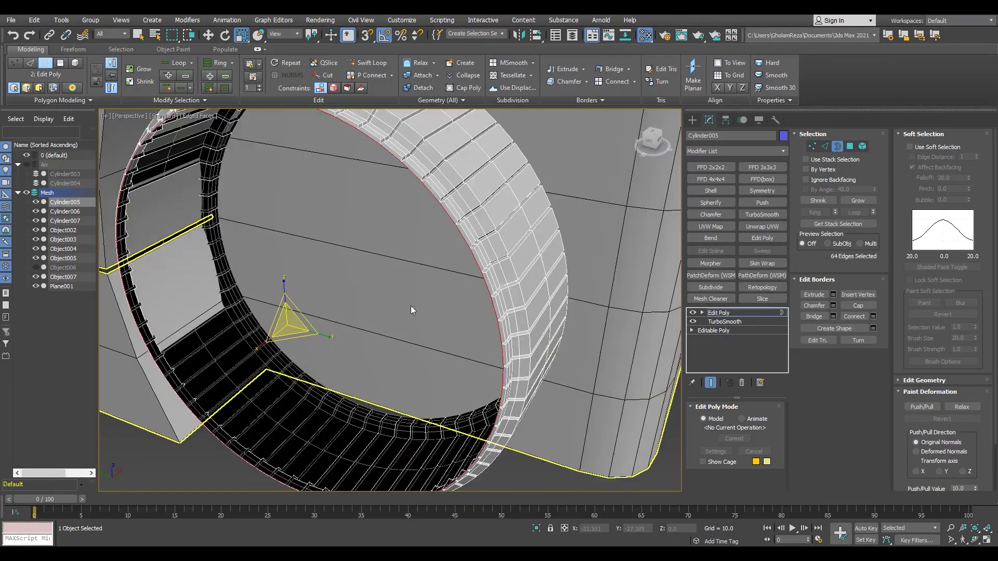
- Convert the rim edge loop to faces and pick the wheel's flat end cap
{"action": "middle_click_drag", "start_coordinate": [305, 307], "coordinate": [362, 198], "text": "alt"}
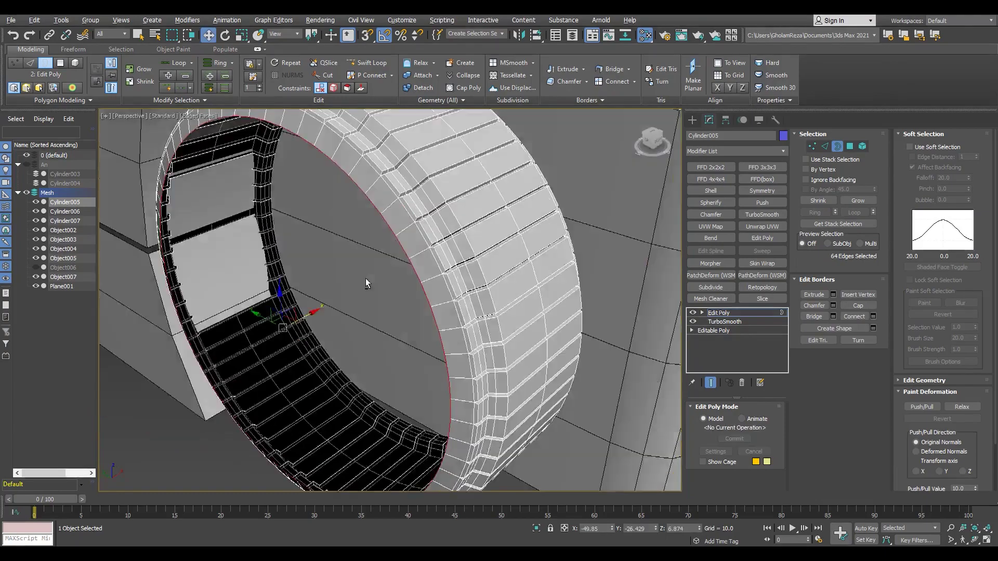
{"action": "scroll", "coordinate": [363, 197], "scroll_direction": "up", "scroll_amount": 2}
{"action": "key", "text": "ctrl+4"}
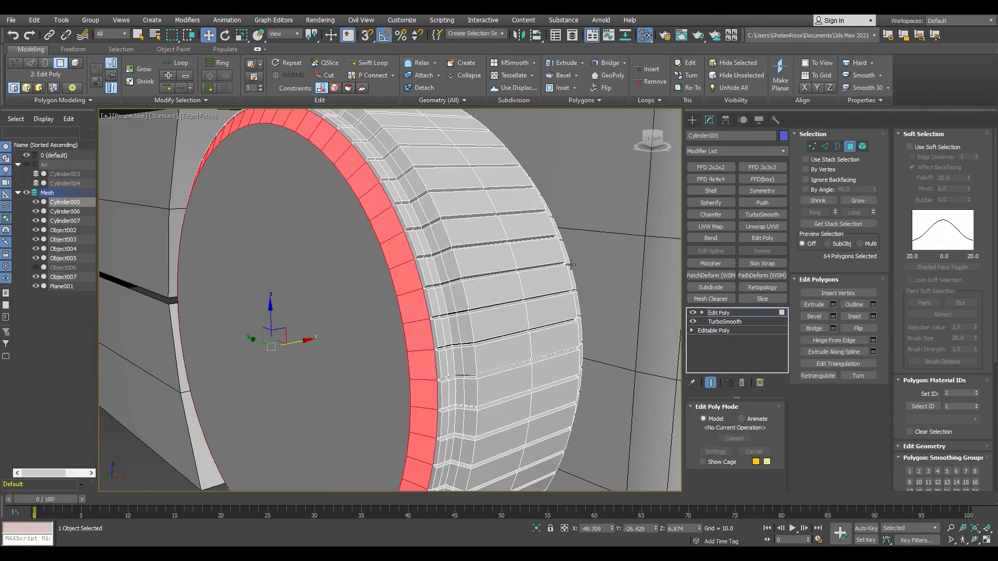
{"action": "scroll", "coordinate": [438, 315], "scroll_direction": "down", "scroll_amount": 3}
{"action": "left_click", "coordinate": [438, 315]}
{"action": "key", "text": "r"}
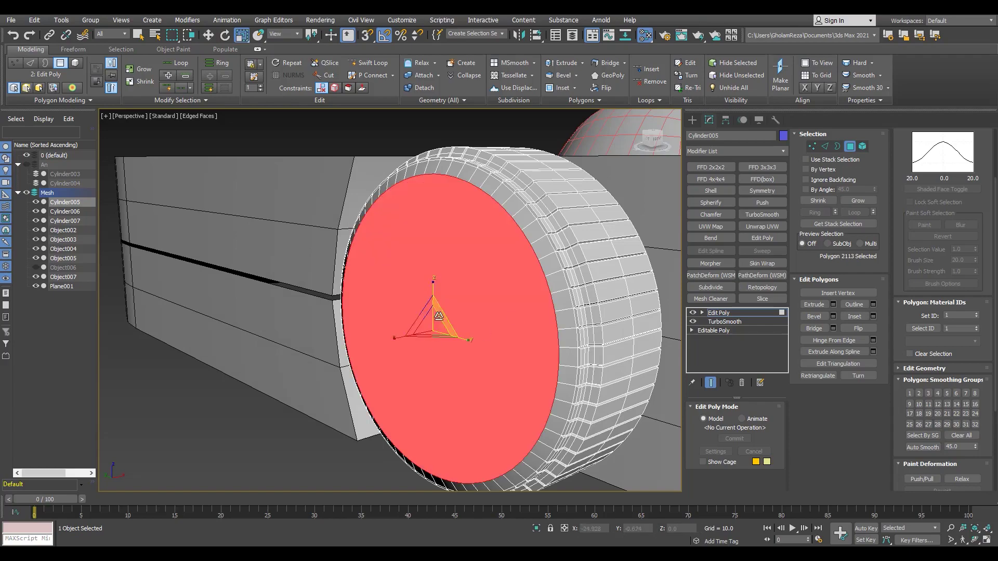
{"action": "key", "text": "w"}
{"action": "mouse_move", "coordinate": [473, 276]}
{"action": "middle_mouse_down", "text": "alt"}
{"action": "mouse_move", "coordinate": [450, 331]}
{"action": "mouse_move", "coordinate": [433, 311]}
{"action": "middle_mouse_up", "text": "alt"}
{"action": "key", "text": "F4"}
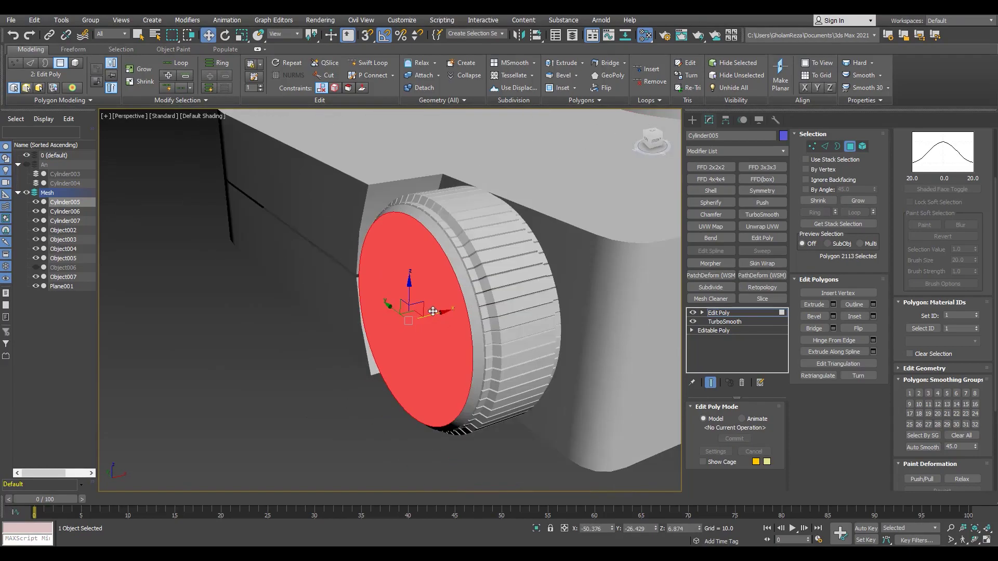
- Chamfer the inner rim edge loop and inspect the chamfered rim
{"action": "key", "text": "2"}
{"action": "double_click", "coordinate": [438, 311]}
{"action": "mouse_move", "coordinate": [437, 254]}
{"action": "middle_mouse_down", "text": "alt"}
{"action": "mouse_move", "coordinate": [432, 312]}
{"action": "mouse_move", "coordinate": [430, 261]}
{"action": "middle_mouse_up", "text": "alt"}
{"action": "scroll", "coordinate": [407, 333], "scroll_direction": "up", "scroll_amount": 3}
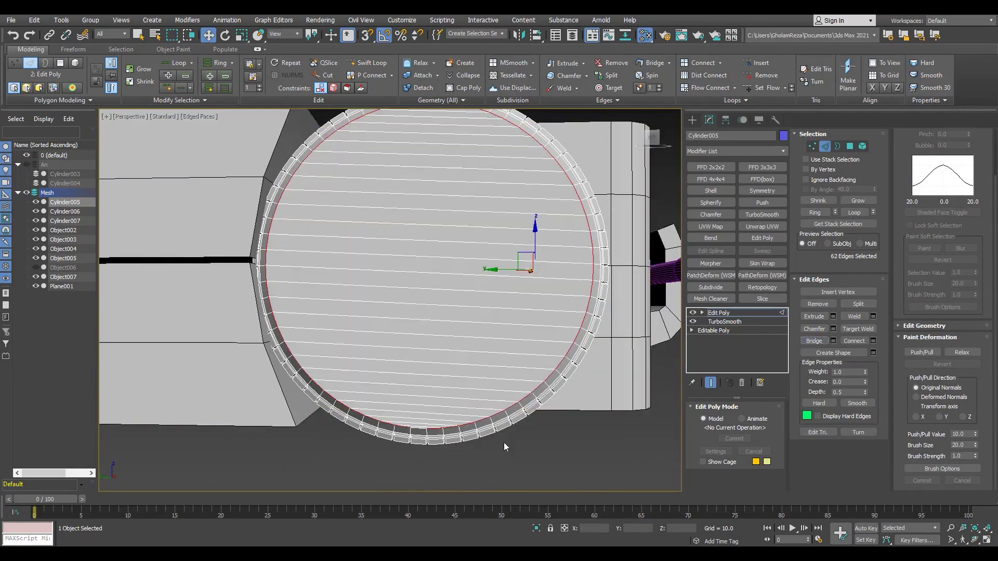
{"action": "scroll", "coordinate": [435, 171], "scroll_direction": "up", "scroll_amount": 5}
{"action": "middle_click_drag", "start_coordinate": [434, 171], "coordinate": [423, 404], "text": "alt"}
{"action": "scroll", "coordinate": [423, 404], "scroll_direction": "up", "scroll_amount": 3}
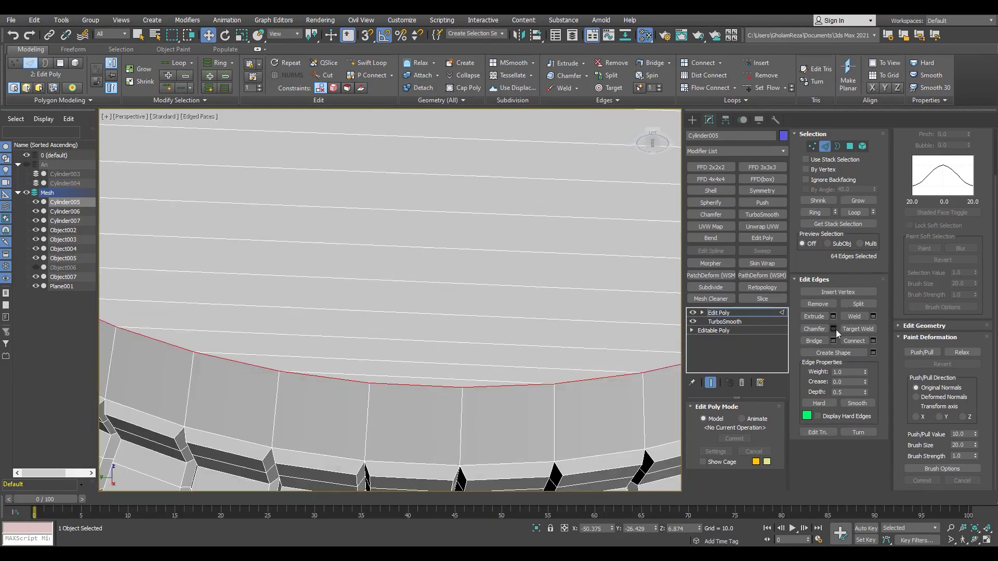
{"action": "left_click", "coordinate": [395, 412]}
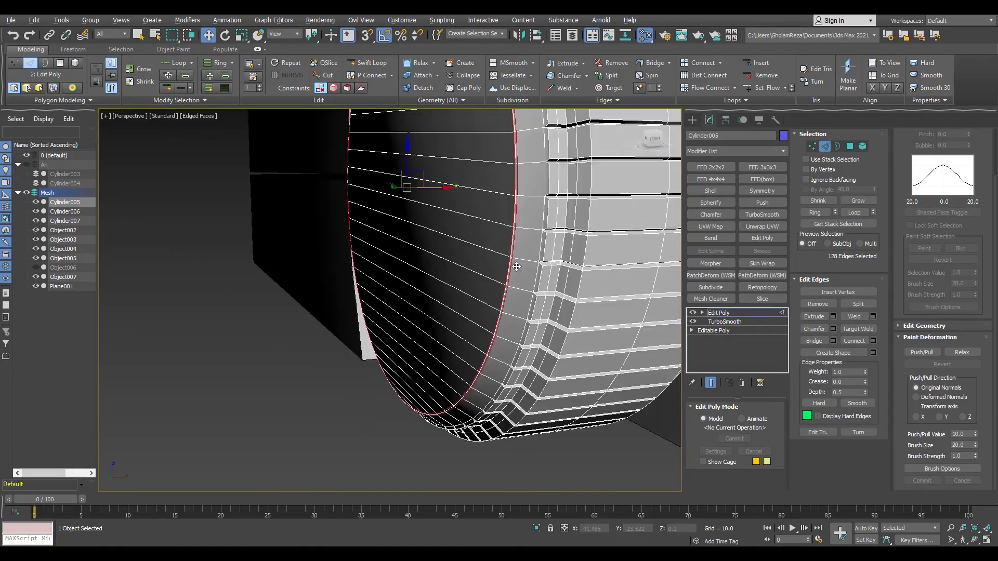
{"action": "middle_click_drag", "start_coordinate": [395, 406], "coordinate": [383, 229], "text": "alt"}
{"action": "scroll", "coordinate": [383, 222], "scroll_direction": "up", "scroll_amount": 3}
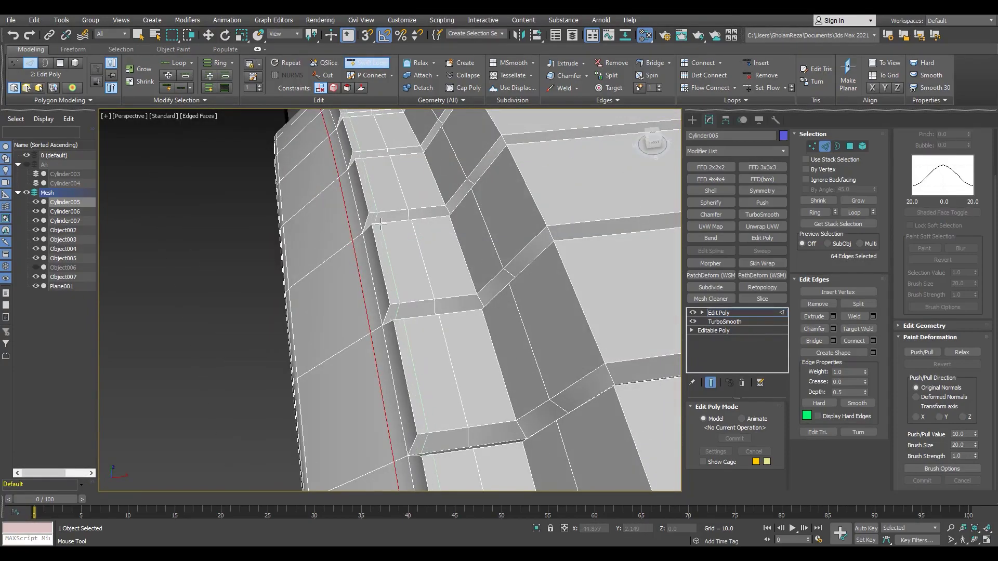
{"action": "scroll", "coordinate": [442, 219], "scroll_direction": "down", "scroll_amount": 4}
{"action": "scroll", "coordinate": [505, 169], "scroll_direction": "up", "scroll_amount": 4}
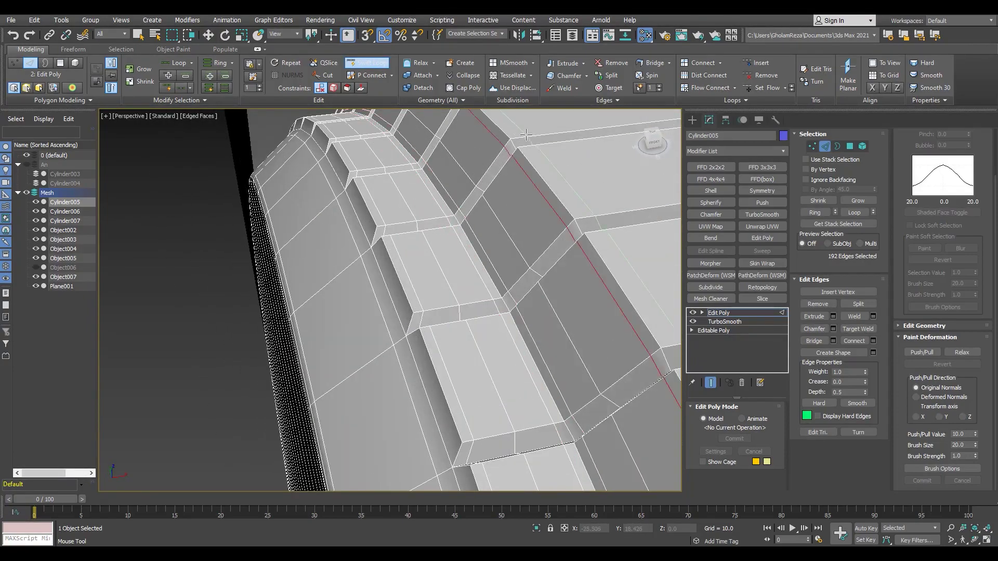
{"action": "scroll", "coordinate": [526, 135], "scroll_direction": "down", "scroll_amount": 4}
{"action": "scroll", "coordinate": [565, 281], "scroll_direction": "up", "scroll_amount": 4}
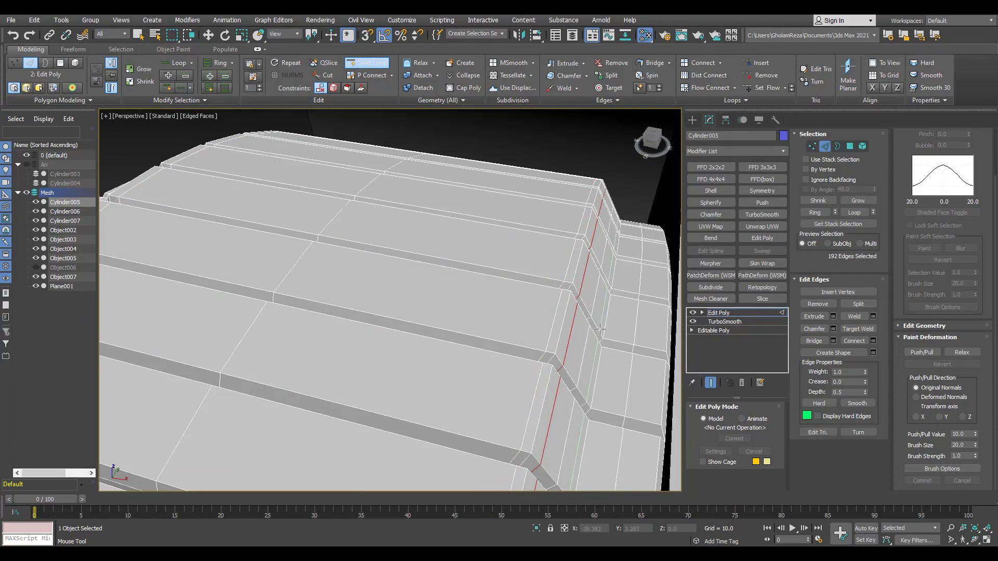
- Preview the whole wheel with TurboSmooth iterations raised to 2
{"action": "middle_click_drag", "start_coordinate": [660, 352], "coordinate": [453, 257], "text": "alt"}
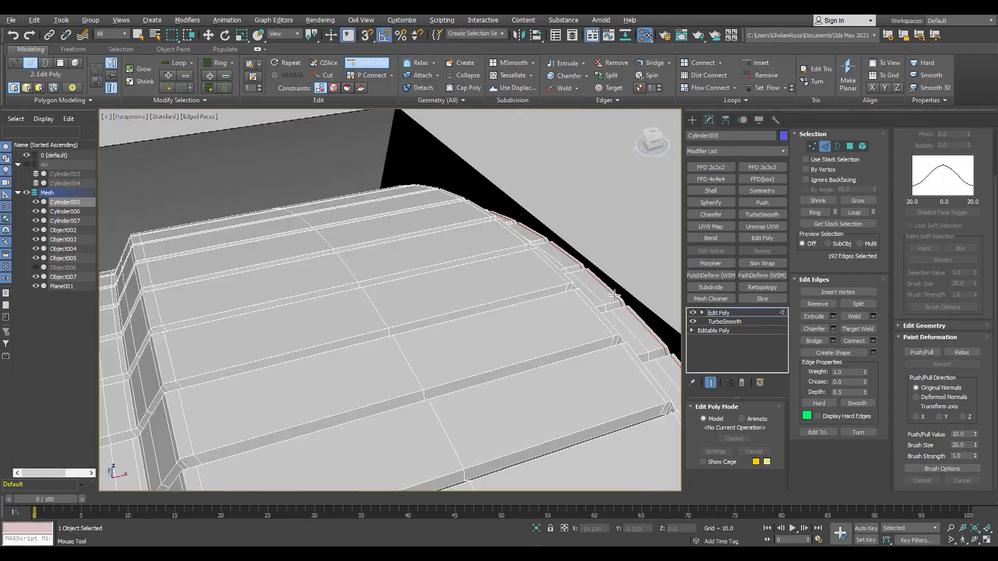
{"action": "left_click", "coordinate": [719, 312]}
{"action": "left_click", "coordinate": [762, 215]}
{"action": "key", "text": "F4"}
{"action": "scroll", "coordinate": [390, 300], "scroll_direction": "down", "scroll_amount": 3}
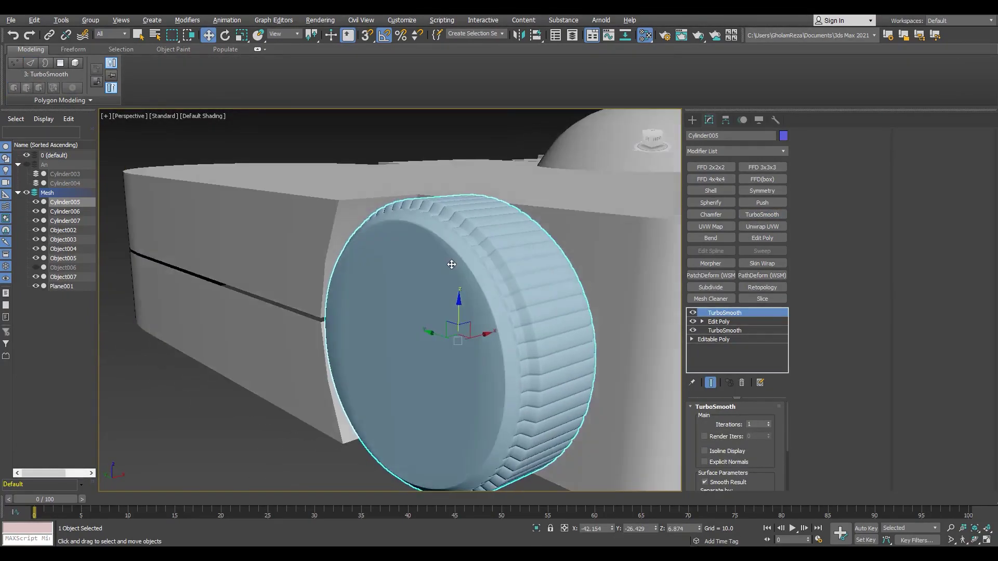
{"action": "scroll", "coordinate": [389, 300], "scroll_direction": "up", "scroll_amount": 3}
{"action": "left_click", "coordinate": [769, 423]}
{"action": "scroll", "coordinate": [432, 287], "scroll_direction": "down", "scroll_amount": 2}
{"action": "scroll", "coordinate": [432, 287], "scroll_direction": "up", "scroll_amount": 2}
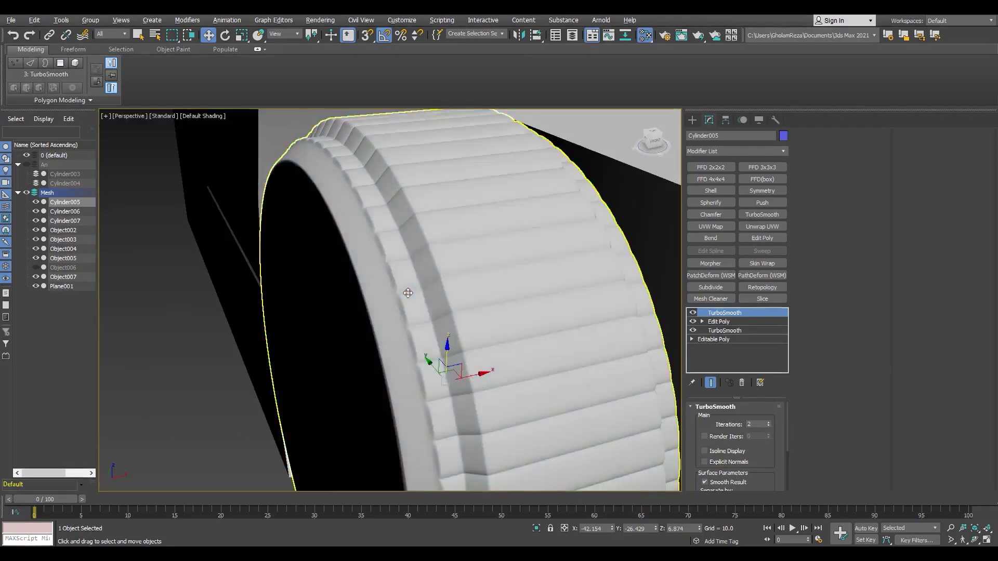
{"action": "scroll", "coordinate": [431, 283], "scroll_direction": "down", "scroll_amount": 5}
{"action": "scroll", "coordinate": [430, 280], "scroll_direction": "up", "scroll_amount": 6}
- Undo the extra smoothing and view the wheel's flat end without edge overlay
{"action": "key", "text": "ctrl+z"}
{"action": "key", "text": "ctrl+z"}
{"action": "key", "text": "F4"}
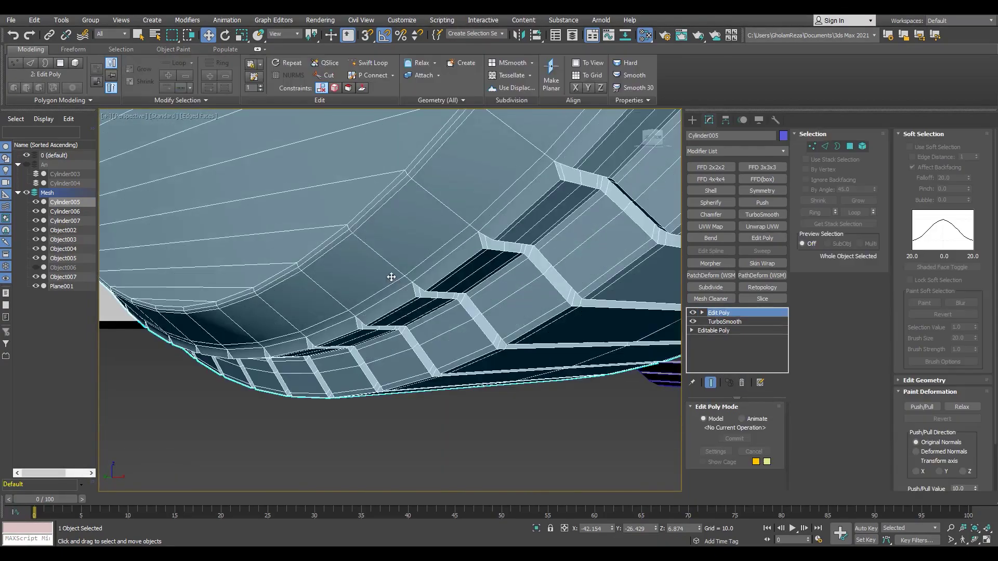
{"action": "mouse_move", "coordinate": [390, 277]}
{"action": "middle_mouse_down", "text": "alt"}
{"action": "mouse_move", "coordinate": [424, 327]}
{"action": "mouse_move", "coordinate": [379, 309]}
{"action": "mouse_move", "coordinate": [468, 280]}
{"action": "middle_mouse_up", "text": "alt"}
{"action": "scroll", "coordinate": [395, 322], "scroll_direction": "down", "scroll_amount": 3}
{"action": "key", "text": "F4"}
{"action": "scroll", "coordinate": [379, 308], "scroll_direction": "down", "scroll_amount": 5}
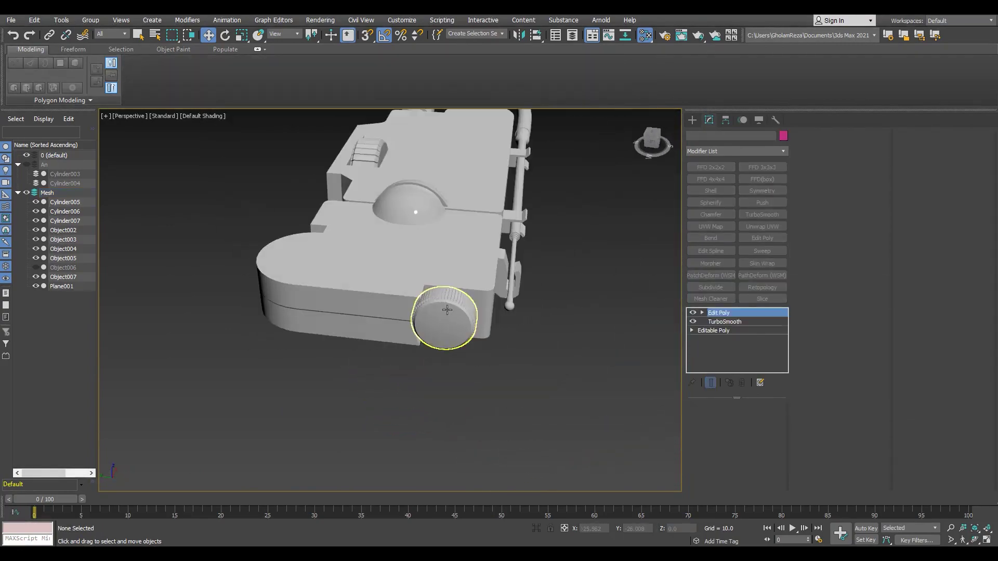
- Select the wheel, then the main body Plane001, toggling edged-faces display
{"action": "left_click", "coordinate": [447, 310]}
{"action": "scroll", "coordinate": [403, 304], "scroll_direction": "up", "scroll_amount": 5}
{"action": "key", "text": "F4"}
{"action": "scroll", "coordinate": [415, 300], "scroll_direction": "down", "scroll_amount": 5}
{"action": "key", "text": "ctrl+d"}
{"action": "mouse_move", "coordinate": [500, 207]}
{"action": "middle_mouse_down", "text": "alt"}
{"action": "mouse_move", "coordinate": [433, 199]}
{"action": "mouse_move", "coordinate": [414, 261]}
{"action": "mouse_move", "coordinate": [512, 300]}
{"action": "mouse_move", "coordinate": [416, 291]}
{"action": "middle_mouse_up", "text": "alt"}
{"action": "key", "text": "F4"}
{"action": "scroll", "coordinate": [512, 300], "scroll_direction": "down", "scroll_amount": 5}
{"action": "left_click", "coordinate": [383, 302]}
{"action": "key", "text": "F4"}
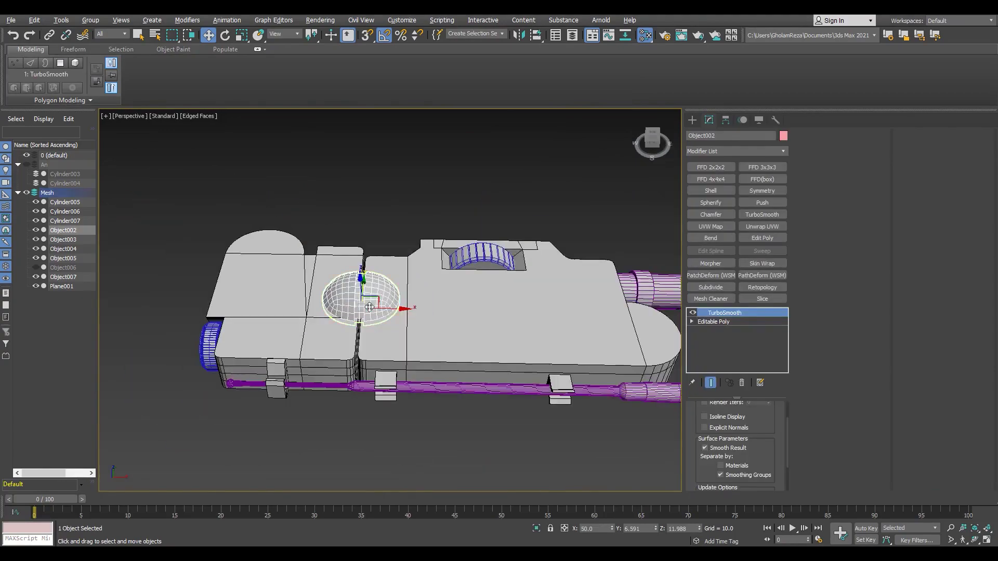
{"action": "scroll", "coordinate": [428, 330], "scroll_direction": "up", "scroll_amount": 5}
{"action": "scroll", "coordinate": [365, 356], "scroll_direction": "down", "scroll_amount": 4}
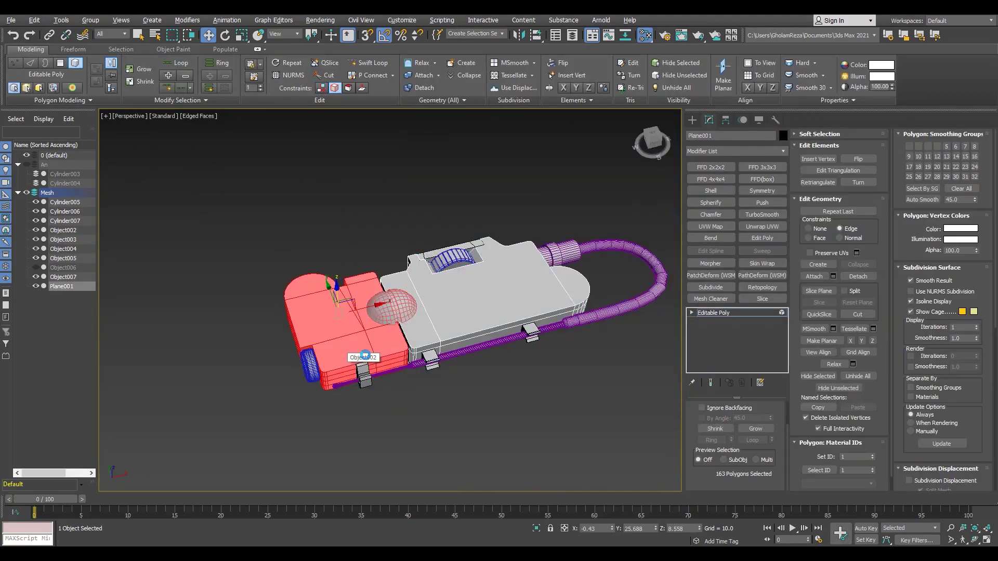
- Isolate the dome Object002 with the box below and inspect its underside
{"action": "left_click", "coordinate": [435, 311]}
{"action": "key", "text": "alt+q"}
{"action": "middle_click_drag", "start_coordinate": [337, 310], "coordinate": [419, 234], "text": "alt"}
{"action": "key", "text": "3"}
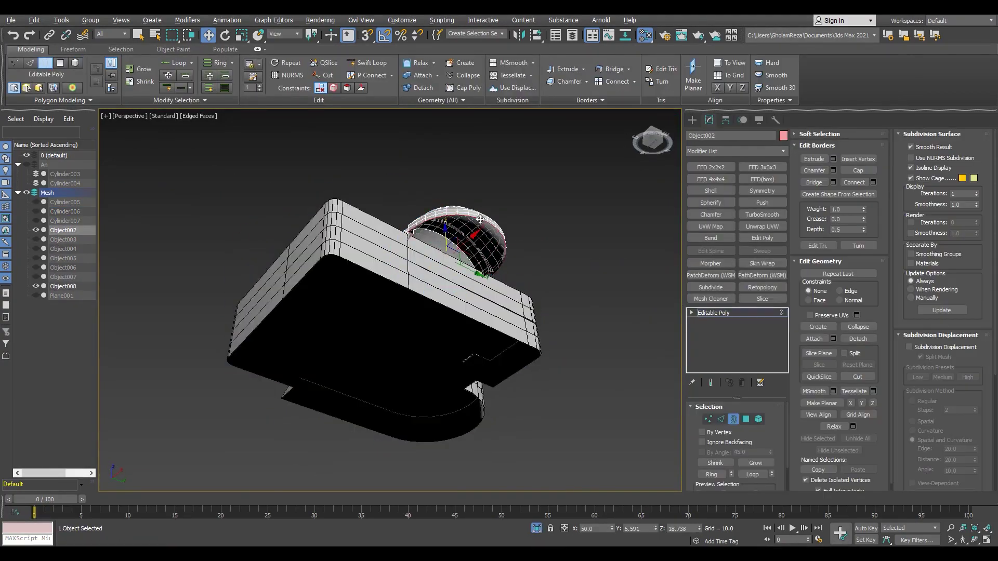
{"action": "middle_click_drag", "start_coordinate": [480, 220], "coordinate": [395, 291], "text": "alt"}
{"action": "scroll", "coordinate": [396, 283], "scroll_direction": "up", "scroll_amount": 2}
{"action": "key", "text": "3"}
{"action": "scroll", "coordinate": [452, 315], "scroll_direction": "up", "scroll_amount": 2}
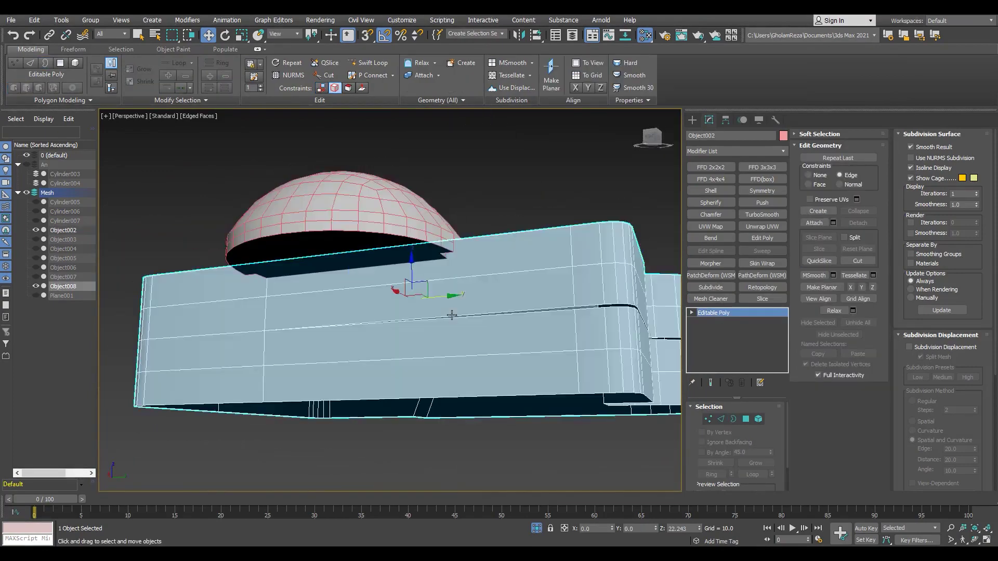
{"action": "scroll", "coordinate": [452, 315], "scroll_direction": "up", "scroll_amount": 2}
- Insert a vertical Swift Loop edge loop across the box
{"action": "key", "text": "shift+alt+j"}
{"action": "left_click", "coordinate": [480, 290]}
{"action": "middle_click_drag", "start_coordinate": [480, 291], "coordinate": [477, 285], "text": "alt"}
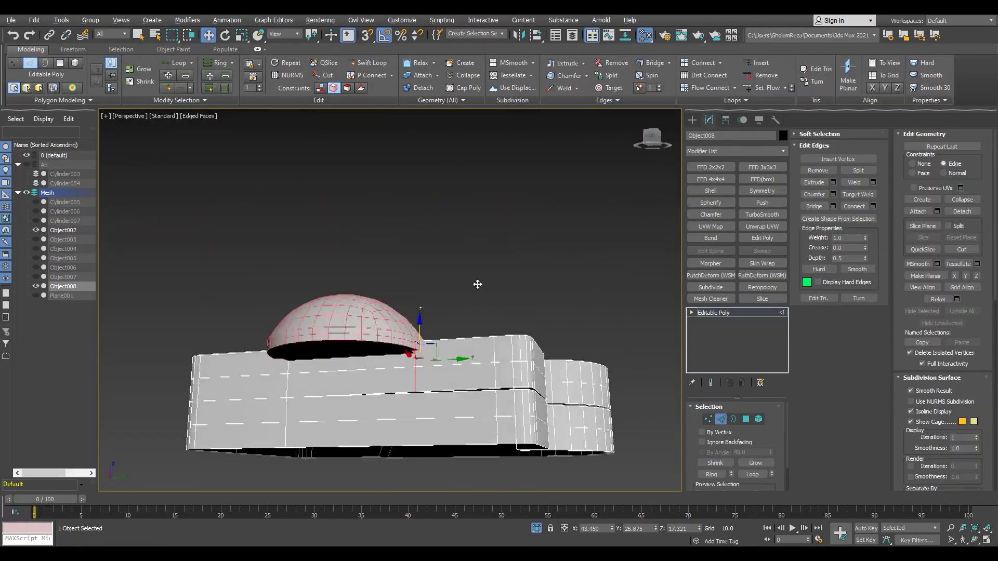
{"action": "scroll", "coordinate": [450, 358], "scroll_direction": "up", "scroll_amount": 4}
{"action": "scroll", "coordinate": [413, 304], "scroll_direction": "down", "scroll_amount": 3}
{"action": "middle_click_drag", "start_coordinate": [413, 304], "coordinate": [392, 322], "text": "alt"}
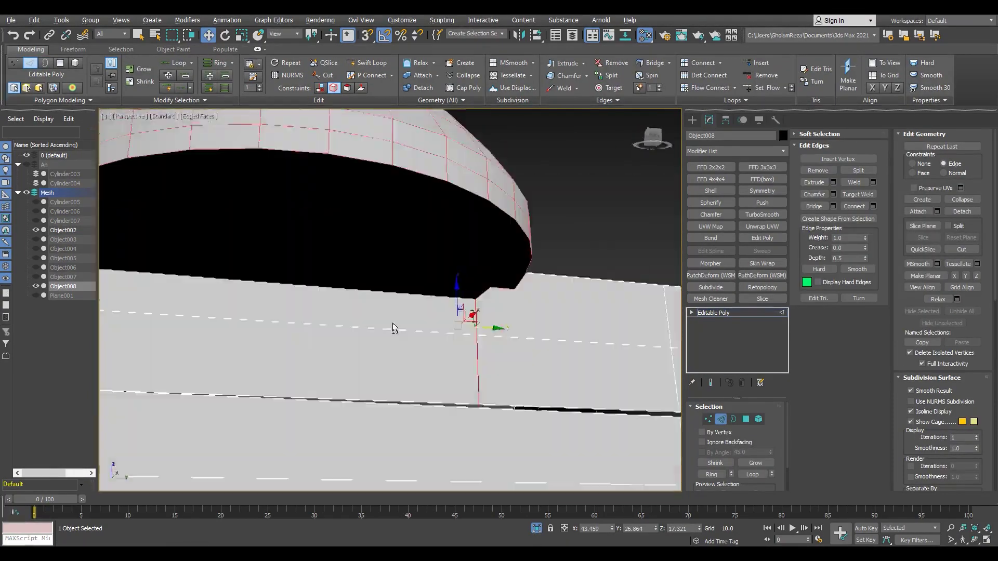
{"action": "scroll", "coordinate": [392, 323], "scroll_direction": "up", "scroll_amount": 3}
{"action": "key", "text": "1"}
{"action": "key", "text": "F3"}
{"action": "key", "text": "F3"}
{"action": "scroll", "coordinate": [368, 184], "scroll_direction": "down", "scroll_amount": 3}
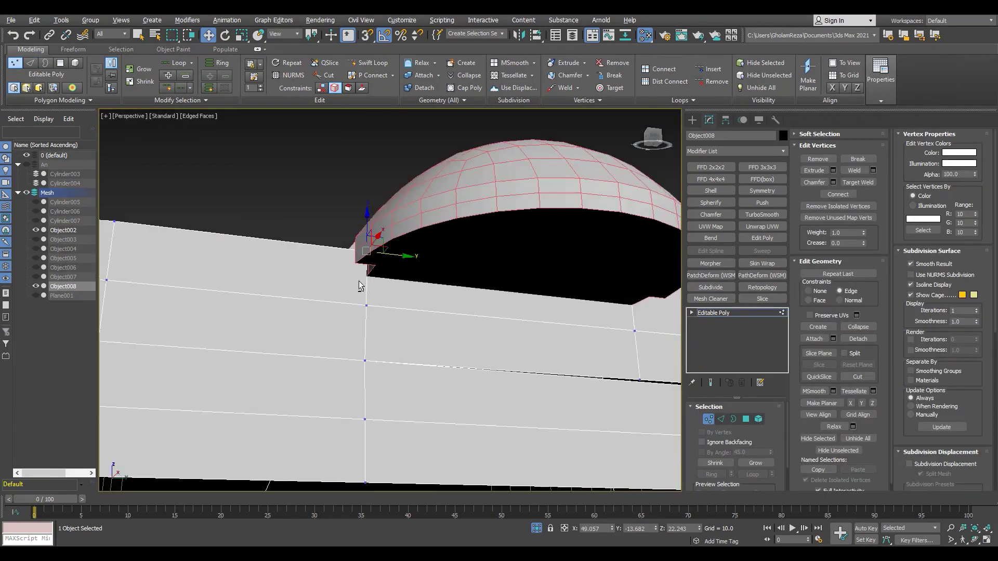
{"action": "middle_click_drag", "start_coordinate": [368, 184], "coordinate": [418, 349], "text": "alt"}
{"action": "scroll", "coordinate": [491, 242], "scroll_direction": "down", "scroll_amount": 2}
{"action": "scroll", "coordinate": [491, 242], "scroll_direction": "up", "scroll_amount": 5}
- Cut new support edges into the box near the dome notch
{"action": "key", "text": "alt+c"}
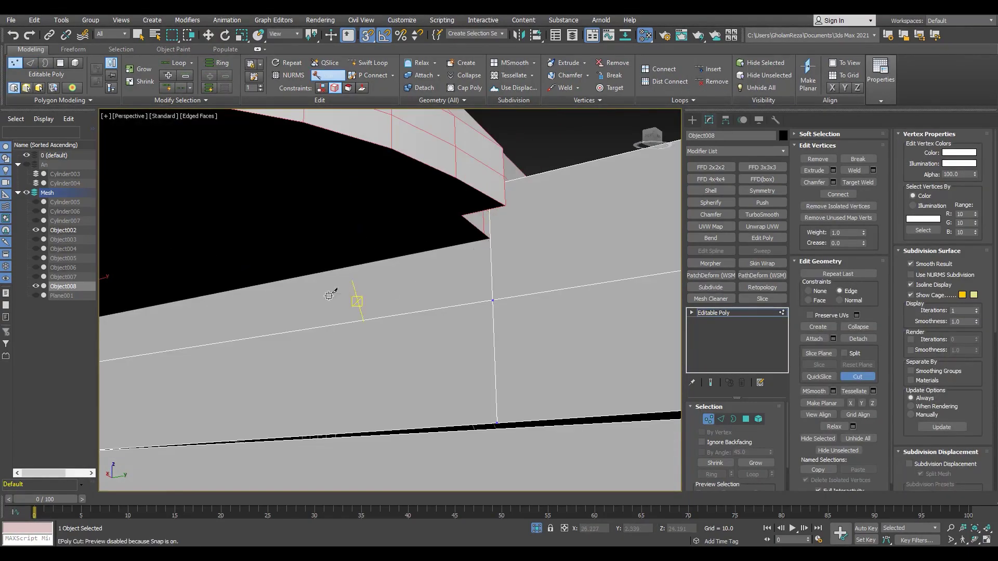
{"action": "key", "text": "s"}
{"action": "right_click", "coordinate": [329, 295]}
{"action": "middle_click_drag", "start_coordinate": [329, 295], "coordinate": [450, 310], "text": "alt"}
{"action": "scroll", "coordinate": [470, 293], "scroll_direction": "down", "scroll_amount": 3}
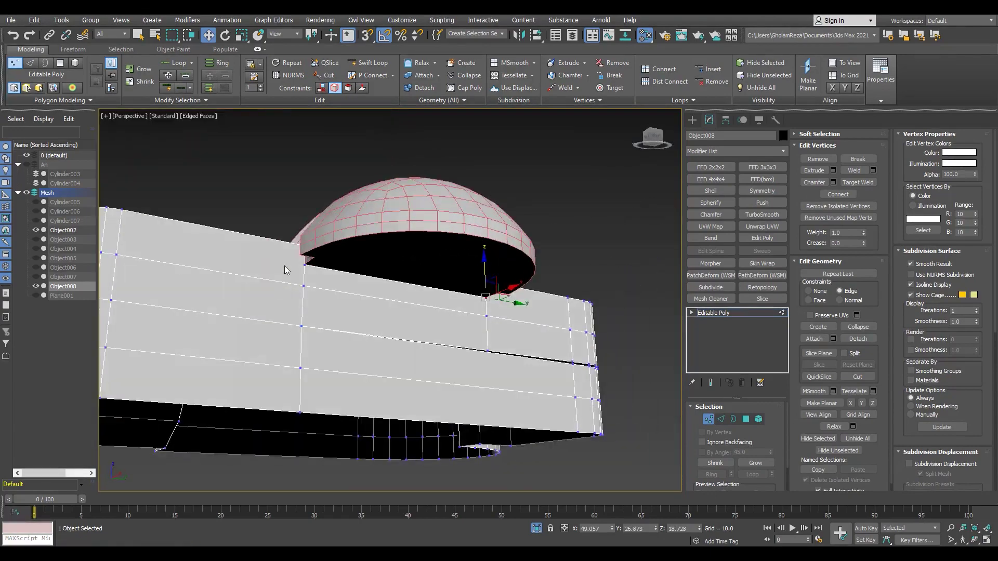
{"action": "scroll", "coordinate": [286, 267], "scroll_direction": "up", "scroll_amount": 5}
{"action": "mouse_move", "coordinate": [327, 279]}
{"action": "middle_mouse_down", "text": "alt"}
{"action": "mouse_move", "coordinate": [289, 278]}
{"action": "mouse_move", "coordinate": [316, 283]}
{"action": "mouse_move", "coordinate": [312, 289]}
{"action": "mouse_move", "coordinate": [230, 255]}
{"action": "mouse_move", "coordinate": [404, 335]}
{"action": "middle_mouse_up", "text": "alt"}
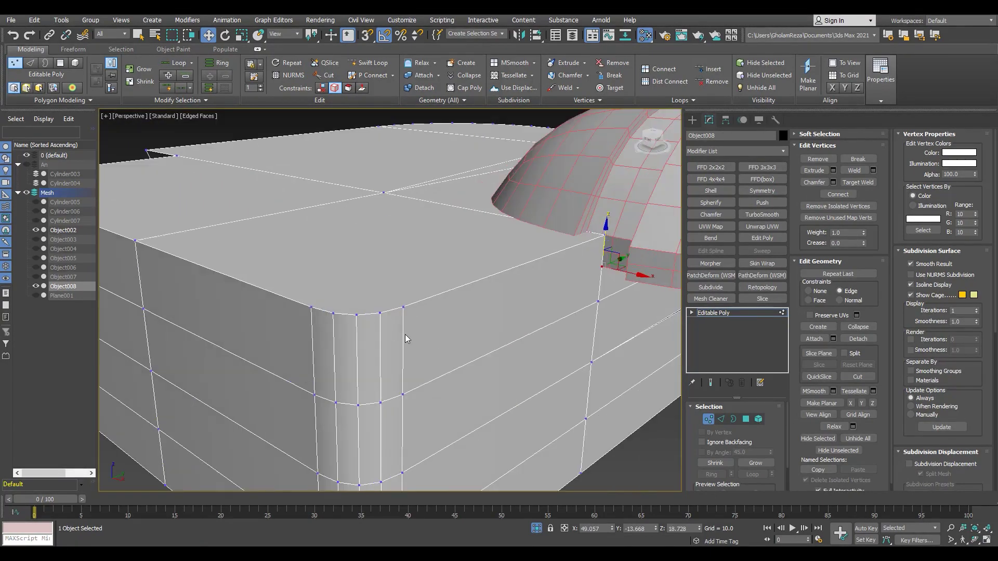
{"action": "scroll", "coordinate": [469, 274], "scroll_direction": "down", "scroll_amount": 5}
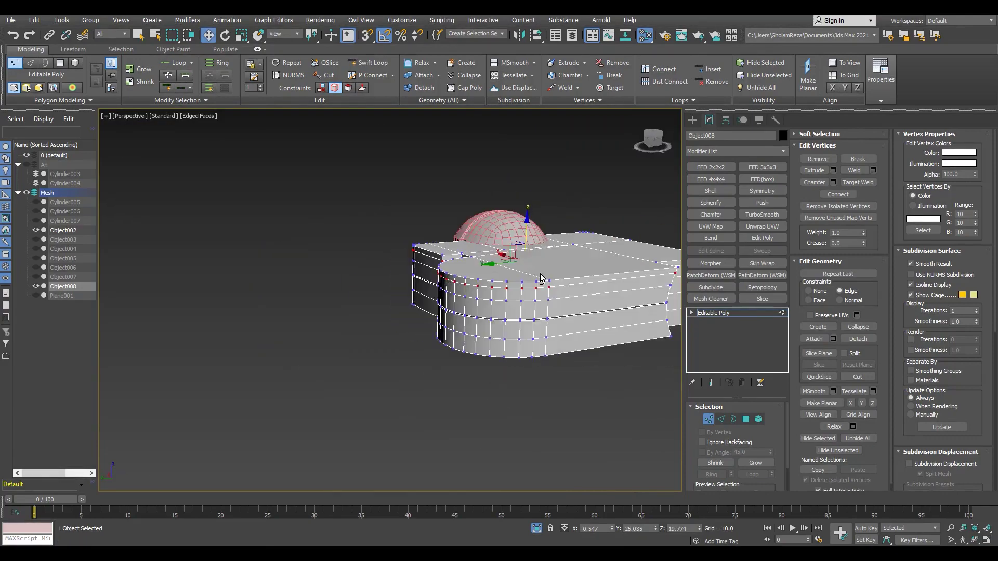
{"action": "scroll", "coordinate": [559, 274], "scroll_direction": "up", "scroll_amount": 5}
{"action": "mouse_move", "coordinate": [396, 317]}
{"action": "middle_mouse_down", "text": "alt"}
{"action": "mouse_move", "coordinate": [432, 270]}
{"action": "mouse_move", "coordinate": [433, 311]}
{"action": "middle_mouse_up", "text": "alt"}
{"action": "scroll", "coordinate": [430, 291], "scroll_direction": "up", "scroll_amount": 5}
- Add further edge loops and target-weld stray vertices around the notch
{"action": "key", "text": "alt+shift+w"}
{"action": "scroll", "coordinate": [427, 316], "scroll_direction": "down", "scroll_amount": 3}
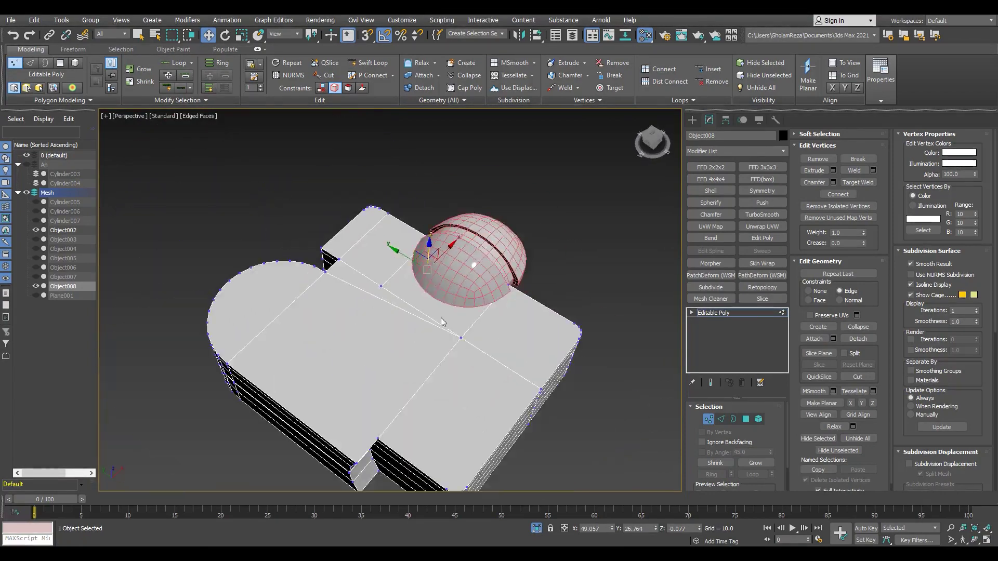
{"action": "scroll", "coordinate": [433, 311], "scroll_direction": "up", "scroll_amount": 5}
{"action": "key", "text": "ctrl+shift+w"}
{"action": "scroll", "coordinate": [415, 321], "scroll_direction": "down", "scroll_amount": 3}
{"action": "middle_click_drag", "start_coordinate": [448, 251], "coordinate": [453, 260], "text": "alt"}
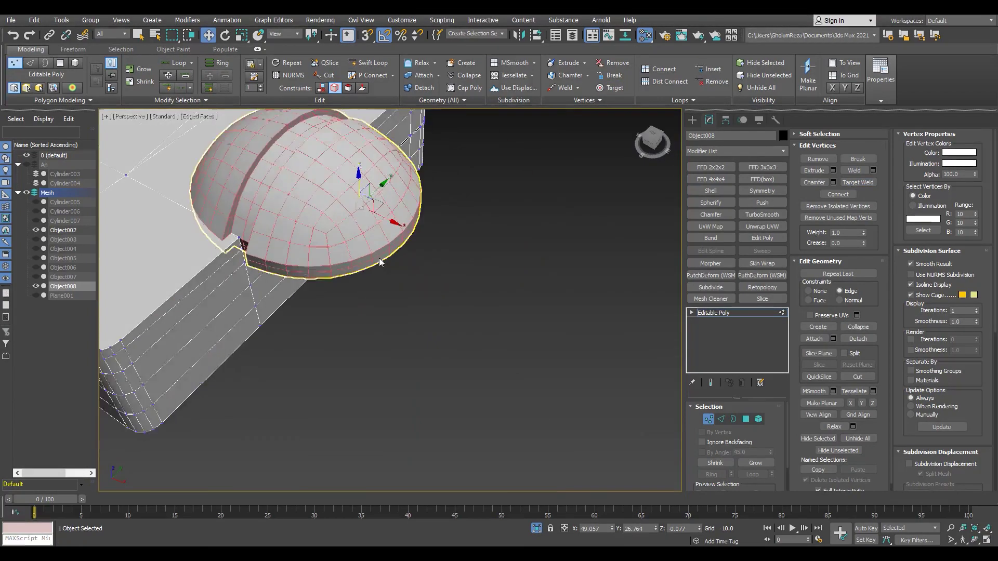
- End isolation, then isolate the main body Plane001
{"action": "key", "text": "alt+q"}
{"action": "scroll", "coordinate": [473, 295], "scroll_direction": "up", "scroll_amount": 2}
{"action": "key", "text": "1"}
{"action": "left_click", "coordinate": [473, 294]}
{"action": "key", "text": "alt+q"}
- Insert a Swift Loop edge loop on the body beside the dome notch
{"action": "middle_click_drag", "start_coordinate": [397, 279], "coordinate": [417, 285], "text": "alt"}
{"action": "scroll", "coordinate": [417, 286], "scroll_direction": "up", "scroll_amount": 4}
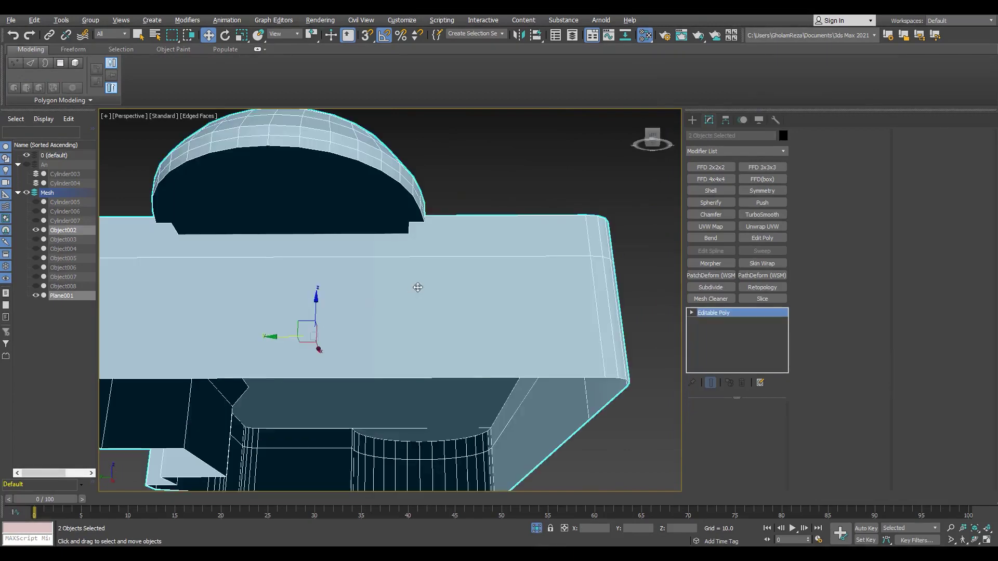
{"action": "key", "text": "alt+shift+w"}
{"action": "left_click", "coordinate": [409, 281]}
{"action": "key", "text": "w"}
{"action": "scroll", "coordinate": [366, 290], "scroll_direction": "up", "scroll_amount": 2}
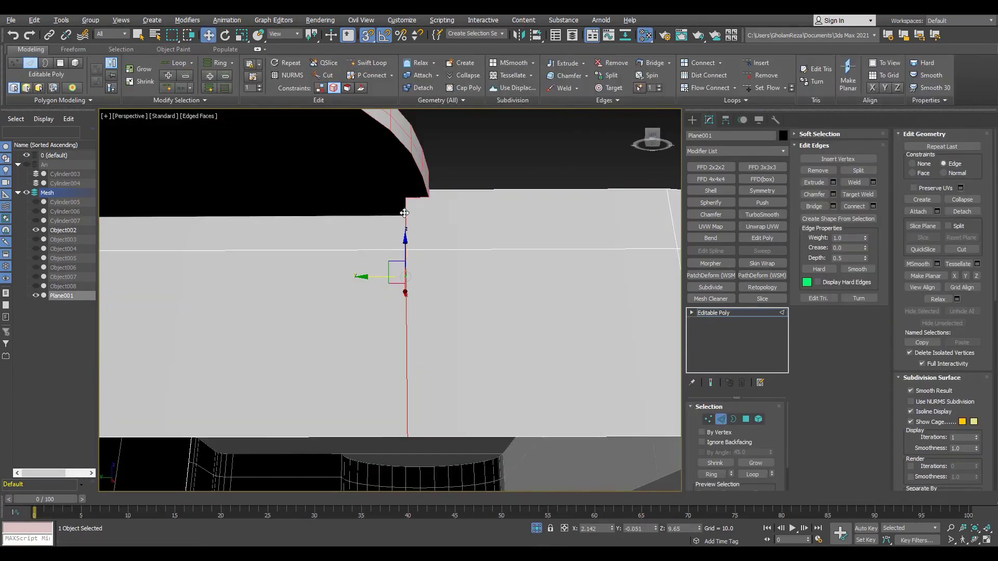
{"action": "scroll", "coordinate": [405, 213], "scroll_direction": "down", "scroll_amount": 3}
{"action": "scroll", "coordinate": [404, 213], "scroll_direction": "up", "scroll_amount": 3}
- Cut new edges below the dome and snap the new vertex up onto the edge midpoint
{"action": "mouse_move", "coordinate": [404, 213]}
{"action": "middle_mouse_down", "text": "alt"}
{"action": "mouse_move", "coordinate": [479, 327]}
{"action": "mouse_move", "coordinate": [454, 311]}
{"action": "mouse_move", "coordinate": [458, 325]}
{"action": "middle_mouse_up", "text": "alt"}
{"action": "scroll", "coordinate": [465, 306], "scroll_direction": "up", "scroll_amount": 2}
{"action": "scroll", "coordinate": [453, 311], "scroll_direction": "down", "scroll_amount": 3}
{"action": "scroll", "coordinate": [568, 193], "scroll_direction": "up", "scroll_amount": 4}
{"action": "key", "text": "alt+c"}
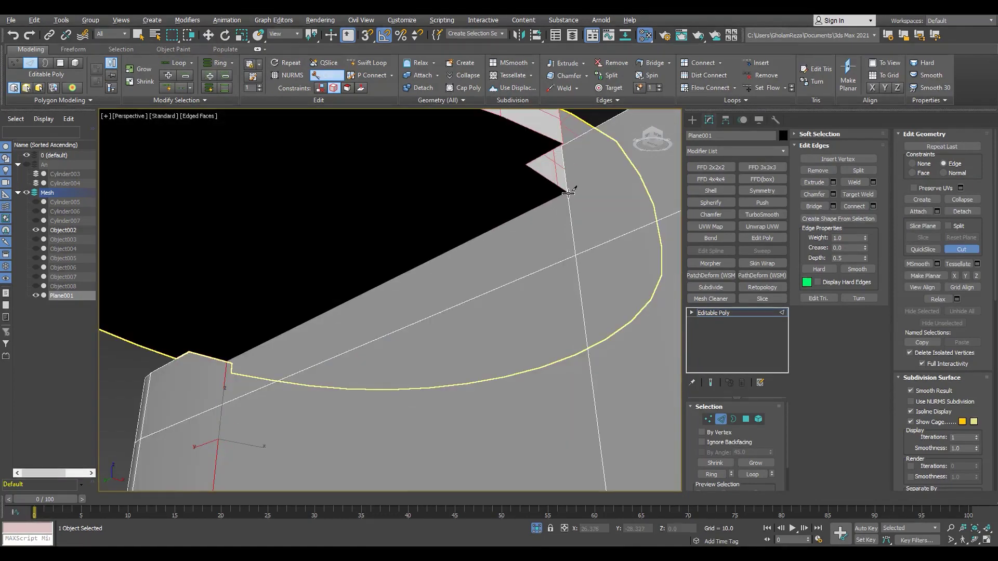
{"action": "key", "text": "1"}
{"action": "scroll", "coordinate": [449, 311], "scroll_direction": "down", "scroll_amount": 2}
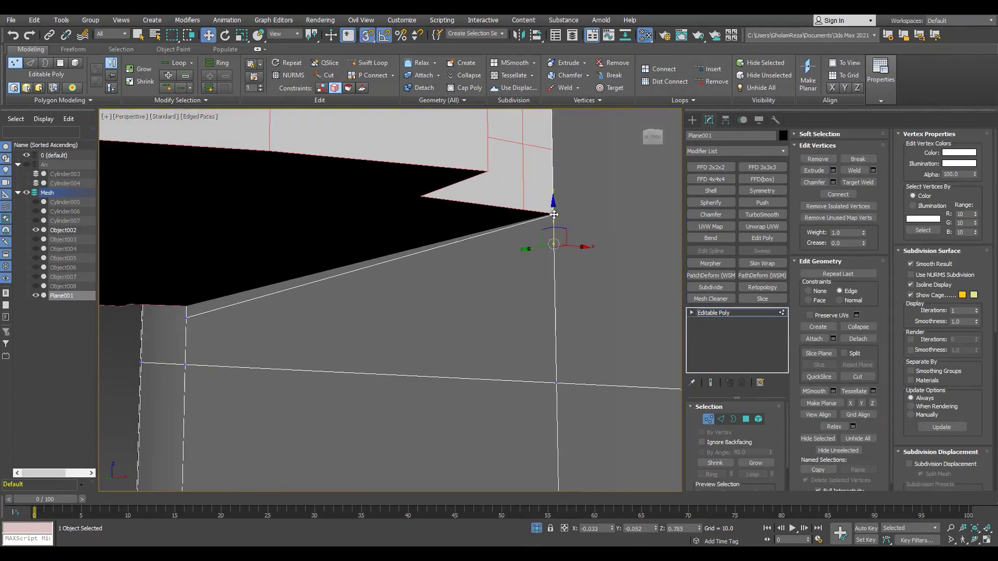
{"action": "middle_click_drag", "start_coordinate": [449, 311], "coordinate": [495, 408], "text": "alt"}
{"action": "scroll", "coordinate": [366, 303], "scroll_direction": "up", "scroll_amount": 3}
{"action": "key", "text": "s"}
{"action": "left_click_drag", "start_coordinate": [366, 303], "coordinate": [371, 291]}
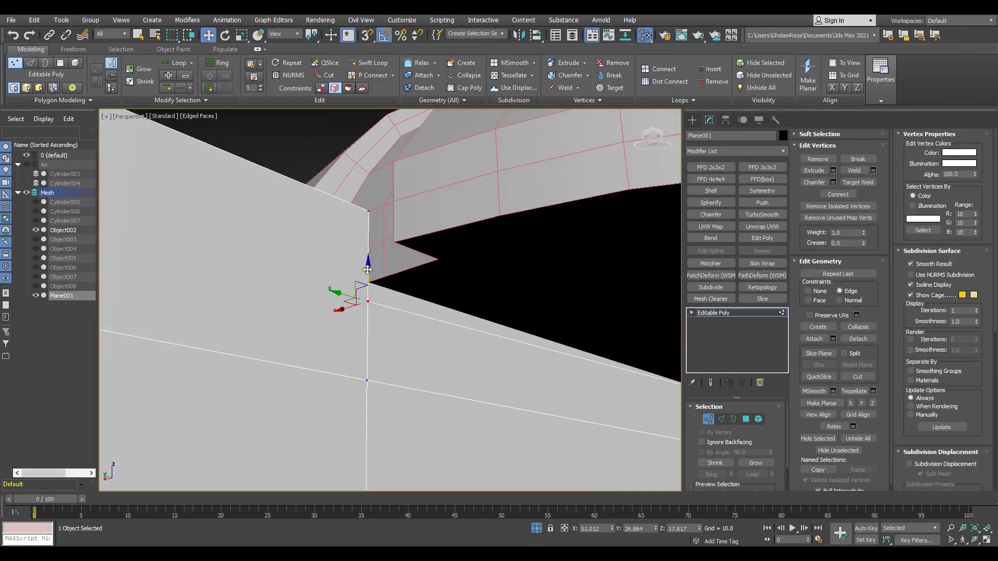
- Inspect the cut from the front and dome side, checking edges and vertices
{"action": "scroll", "coordinate": [367, 270], "scroll_direction": "down", "scroll_amount": 3}
{"action": "middle_click_drag", "start_coordinate": [368, 270], "coordinate": [345, 303], "text": "alt"}
{"action": "scroll", "coordinate": [345, 303], "scroll_direction": "up", "scroll_amount": 3}
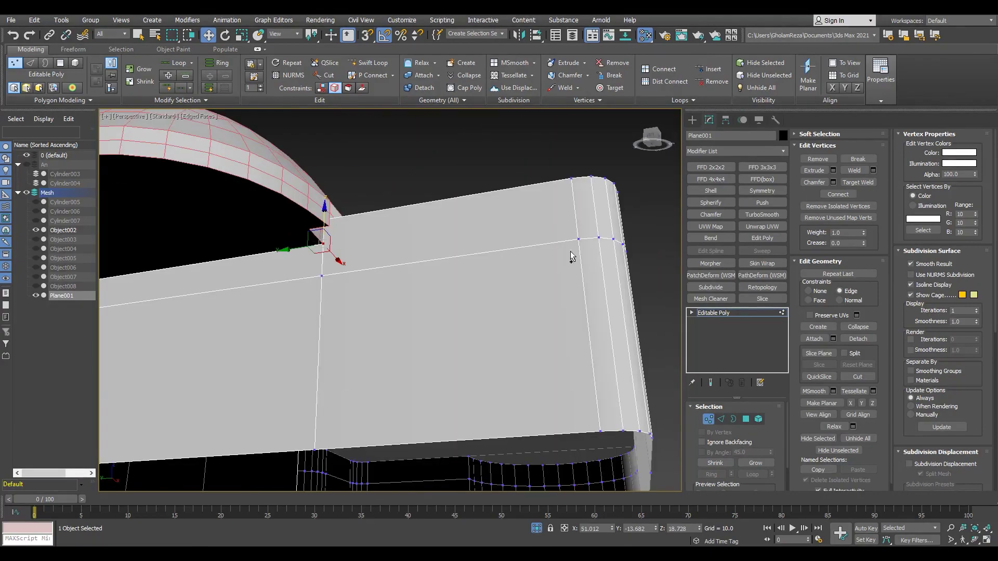
{"action": "scroll", "coordinate": [571, 257], "scroll_direction": "down", "scroll_amount": 3}
{"action": "mouse_move", "coordinate": [572, 257]}
{"action": "middle_mouse_down", "text": "alt"}
{"action": "mouse_move", "coordinate": [376, 286]}
{"action": "mouse_move", "coordinate": [483, 312]}
{"action": "mouse_move", "coordinate": [384, 312]}
{"action": "mouse_move", "coordinate": [394, 317]}
{"action": "mouse_move", "coordinate": [275, 367]}
{"action": "mouse_move", "coordinate": [468, 312]}
{"action": "mouse_move", "coordinate": [520, 364]}
{"action": "middle_mouse_up", "text": "alt"}
{"action": "scroll", "coordinate": [425, 339], "scroll_direction": "up", "scroll_amount": 3}
{"action": "scroll", "coordinate": [425, 339], "scroll_direction": "down", "scroll_amount": 2}
{"action": "left_click", "coordinate": [713, 313]}
{"action": "scroll", "coordinate": [520, 364], "scroll_direction": "up", "scroll_amount": 2}
{"action": "key", "text": "2"}
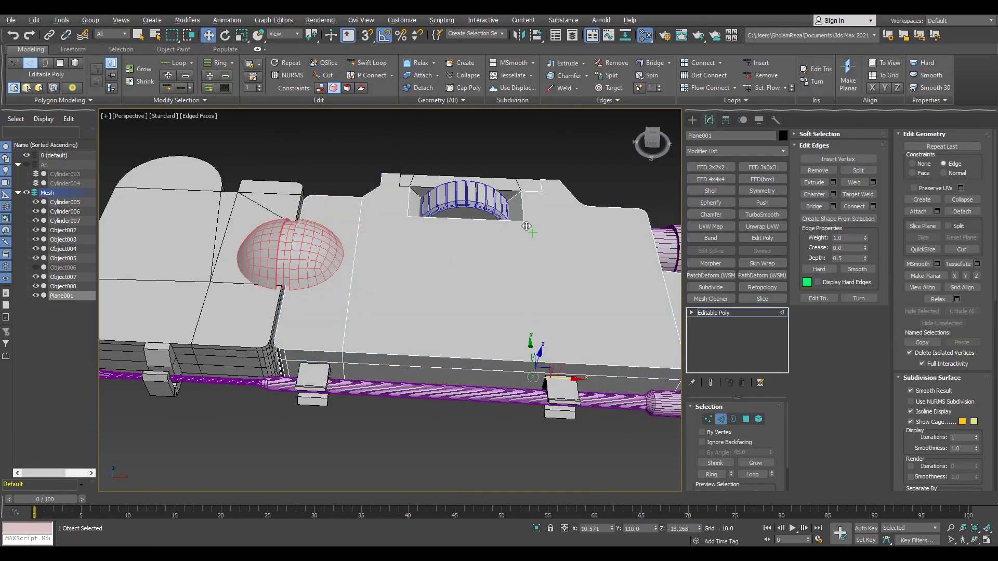
{"action": "key", "text": "1"}
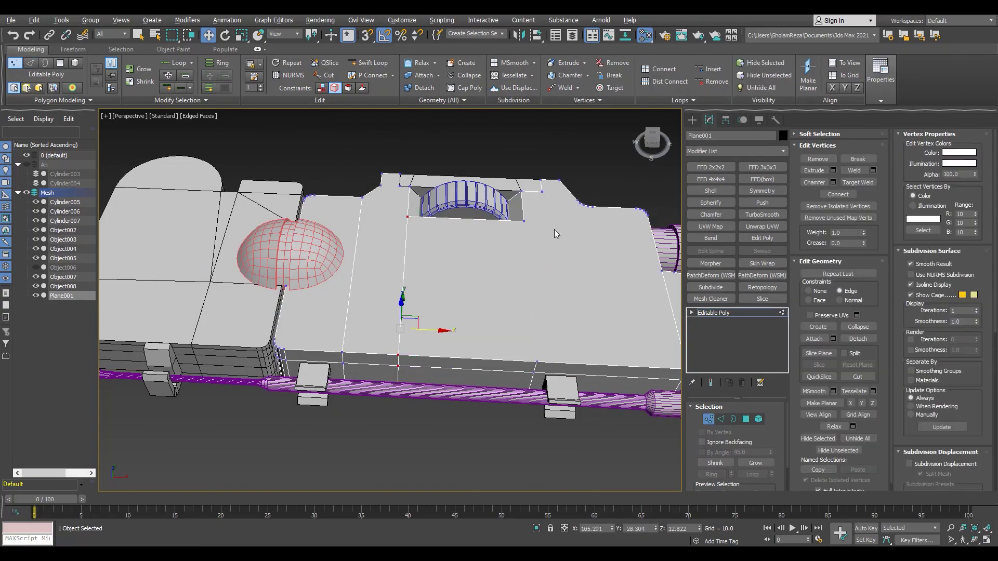
- Review the body from top and side views, then bring up Compound Objects creation
{"action": "middle_click_drag", "start_coordinate": [448, 305], "coordinate": [480, 250], "text": "alt"}
{"action": "middle_click_drag", "start_coordinate": [477, 320], "coordinate": [275, 375], "text": "alt"}
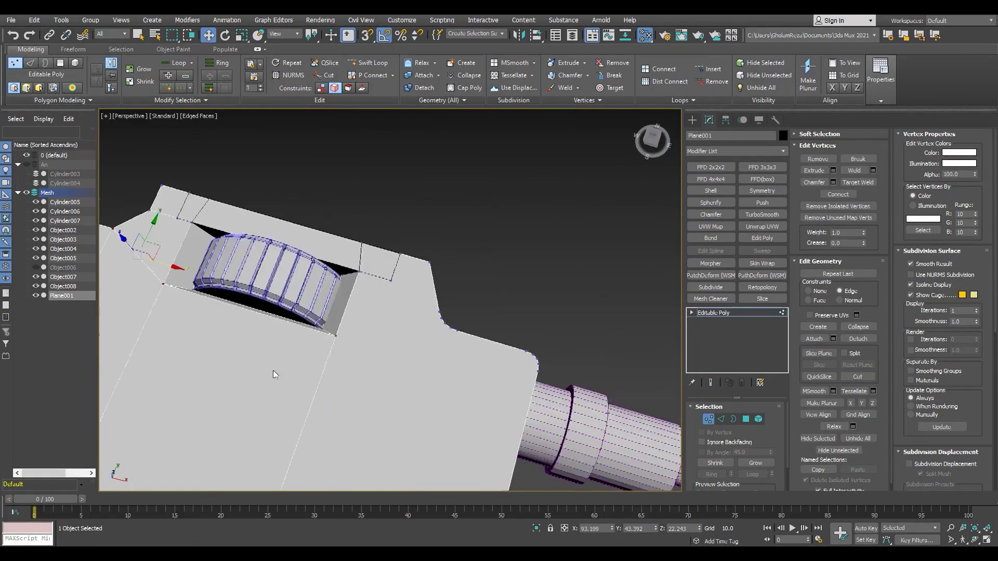
{"action": "scroll", "coordinate": [389, 279], "scroll_direction": "down", "scroll_amount": 5}
{"action": "mouse_move", "coordinate": [389, 279]}
{"action": "middle_mouse_down", "text": "alt"}
{"action": "mouse_move", "coordinate": [480, 245]}
{"action": "mouse_move", "coordinate": [423, 282]}
{"action": "mouse_move", "coordinate": [449, 354]}
{"action": "middle_mouse_up", "text": "alt"}
{"action": "scroll", "coordinate": [479, 244], "scroll_direction": "up", "scroll_amount": 3}
{"action": "key", "text": "alt+shift+w"}
{"action": "key", "text": "1"}
{"action": "middle_click_drag", "start_coordinate": [469, 309], "coordinate": [436, 291], "text": "alt"}
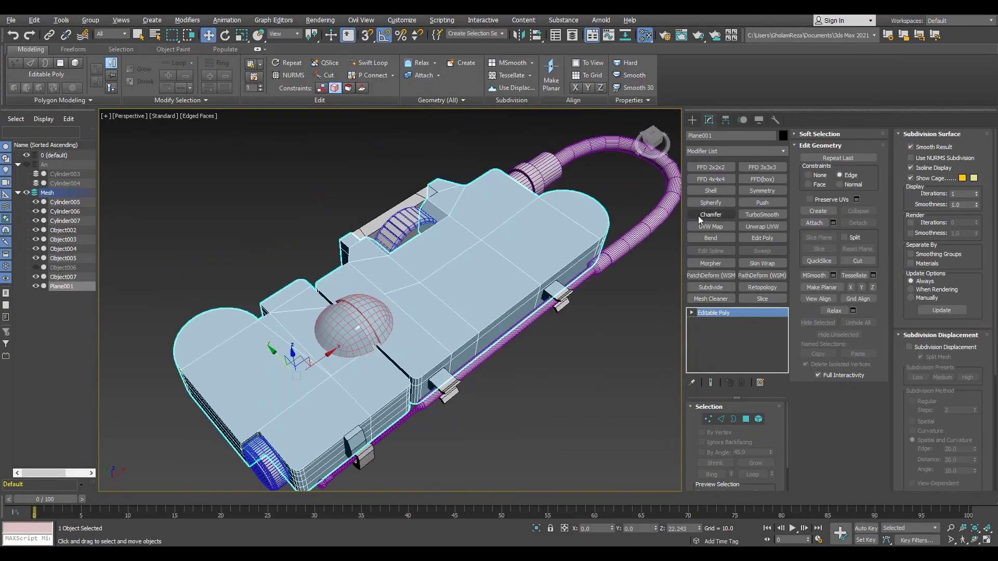
{"action": "left_click", "coordinate": [35, 294]}
- ProBoolean-union the dome Object002 into the body and isolate the merged result
{"action": "left_click", "coordinate": [692, 120]}
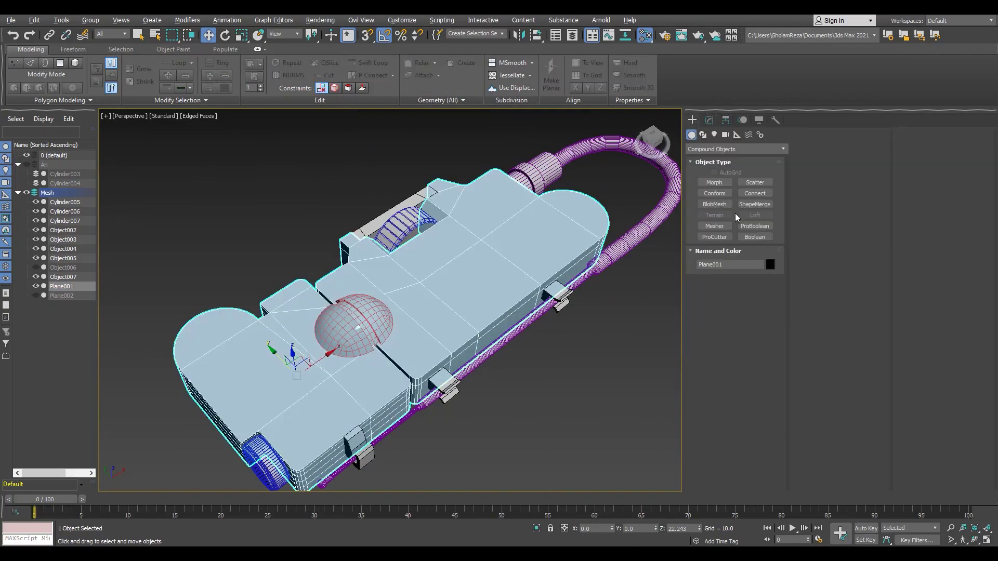
{"action": "left_click", "coordinate": [755, 226]}
{"action": "left_click", "coordinate": [371, 348]}
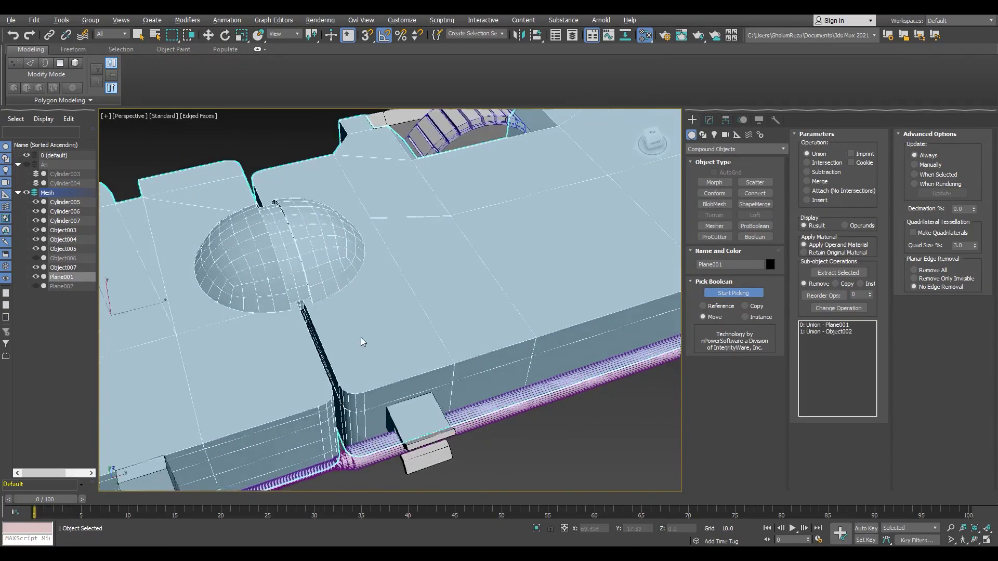
{"action": "key", "text": "alt+q"}
{"action": "left_click", "coordinate": [709, 120]}
{"action": "left_click", "coordinate": [726, 150]}
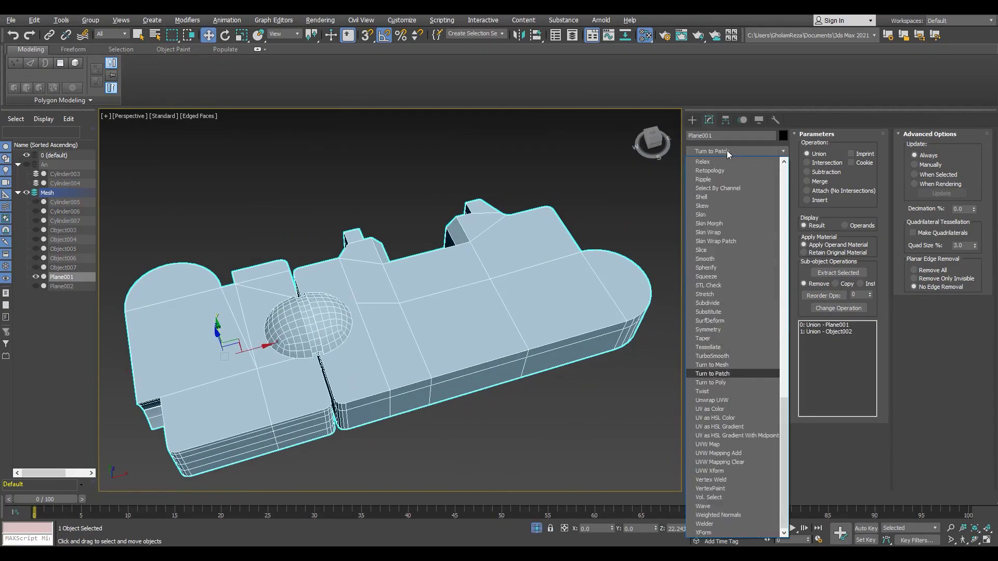
- Target Weld the stray vertex at the groove seam onto its neighbour
{"action": "scroll", "coordinate": [355, 292], "scroll_direction": "down", "scroll_amount": 5}
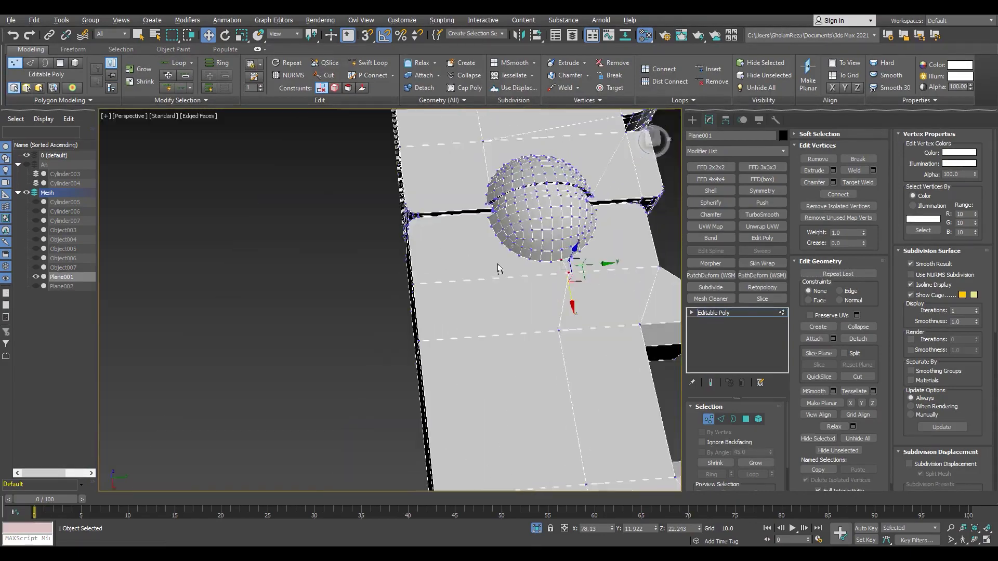
{"action": "middle_click_drag", "start_coordinate": [374, 424], "coordinate": [353, 334], "text": "alt"}
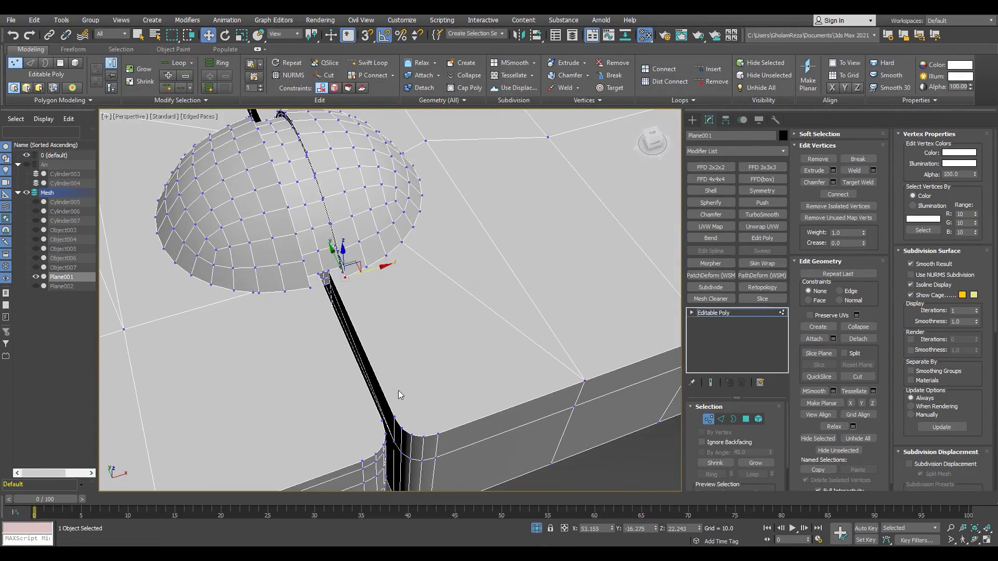
{"action": "middle_click_drag", "start_coordinate": [399, 394], "coordinate": [196, 281], "text": "alt"}
{"action": "scroll", "coordinate": [402, 294], "scroll_direction": "up", "scroll_amount": 5}
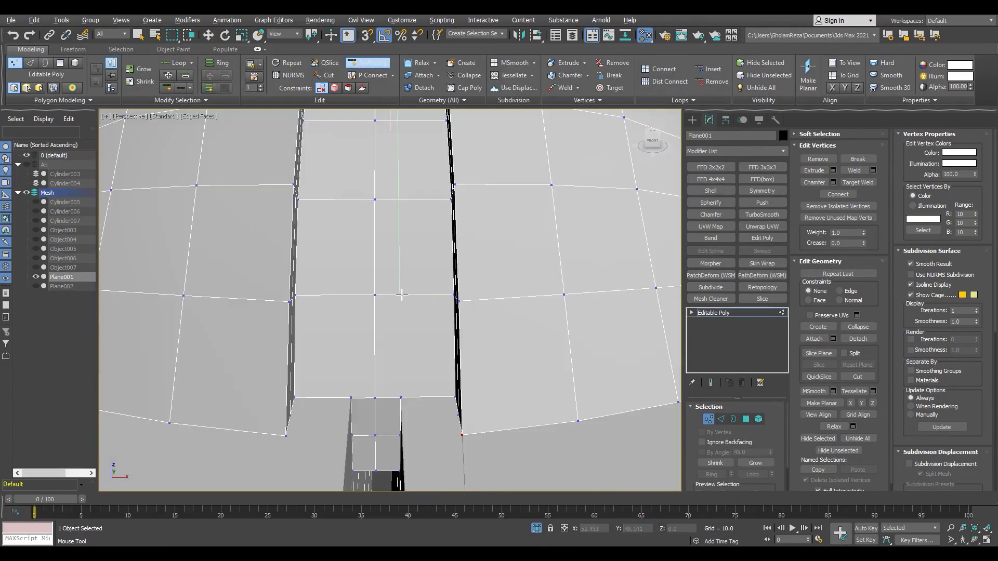
{"action": "key", "text": "ctrl+shift+w"}
{"action": "scroll", "coordinate": [346, 401], "scroll_direction": "down", "scroll_amount": 5}
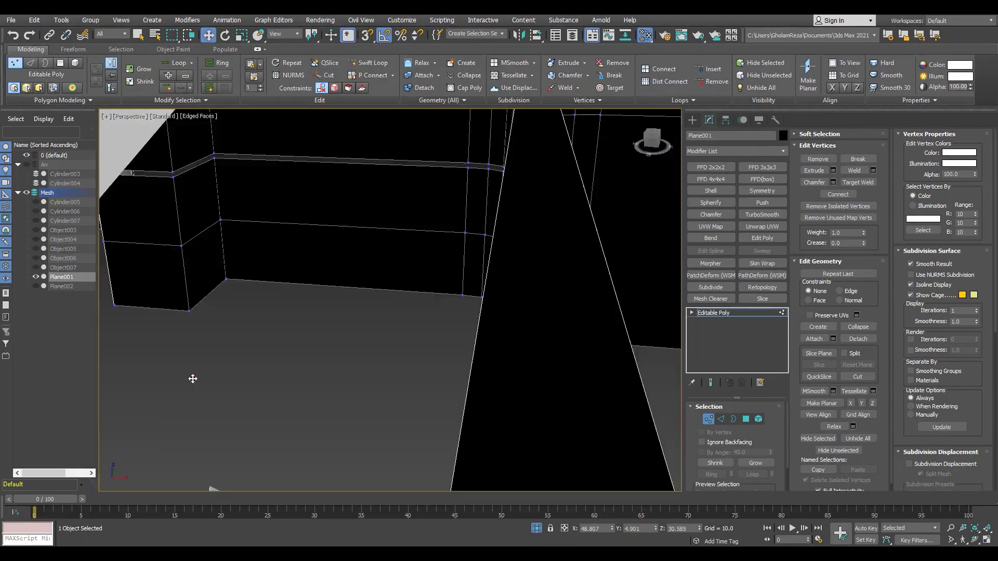
{"action": "scroll", "coordinate": [192, 378], "scroll_direction": "up", "scroll_amount": 5}
{"action": "middle_click_drag", "start_coordinate": [191, 379], "coordinate": [227, 402]}
{"action": "scroll", "coordinate": [279, 355], "scroll_direction": "up", "scroll_amount": 5}
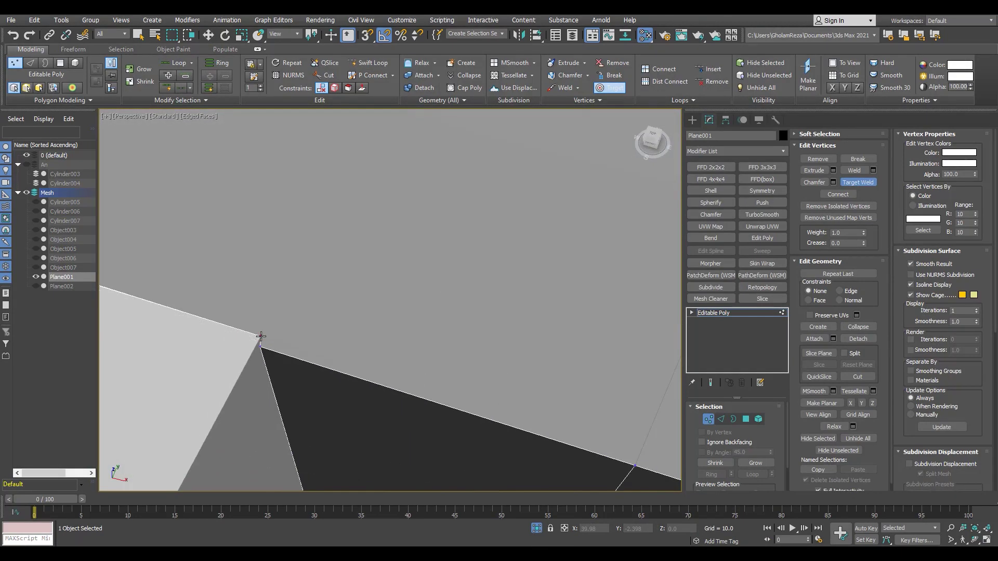
{"action": "scroll", "coordinate": [258, 335], "scroll_direction": "down", "scroll_amount": 2}
{"action": "scroll", "coordinate": [179, 307], "scroll_direction": "down", "scroll_amount": 3}
{"action": "key", "text": "w"}
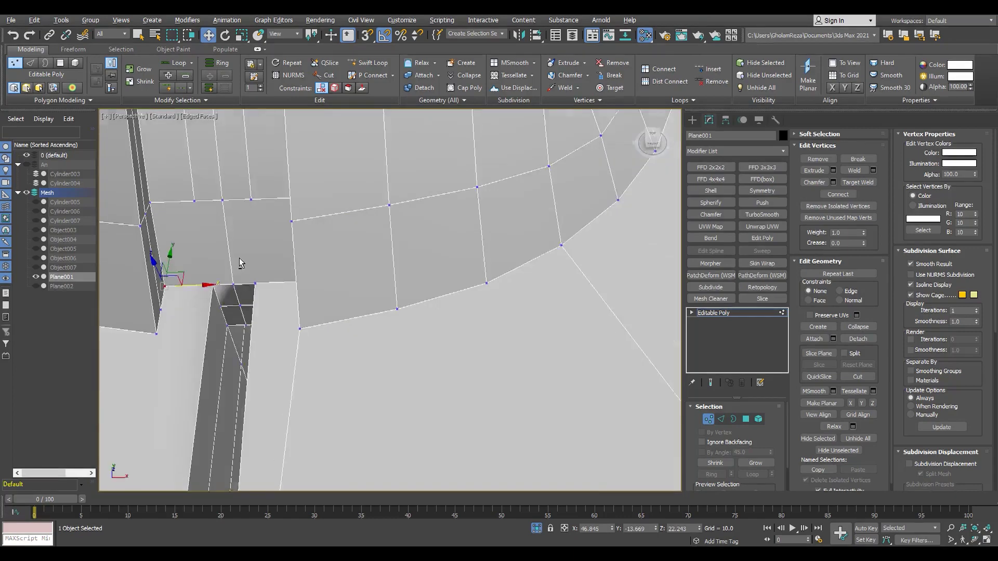
- Switch to wireframe and weld the next loose seam vertex
{"action": "scroll", "coordinate": [325, 201], "scroll_direction": "up", "scroll_amount": 5}
{"action": "key", "text": "F3"}
{"action": "key", "text": "F3"}
{"action": "scroll", "coordinate": [368, 272], "scroll_direction": "up", "scroll_amount": 3}
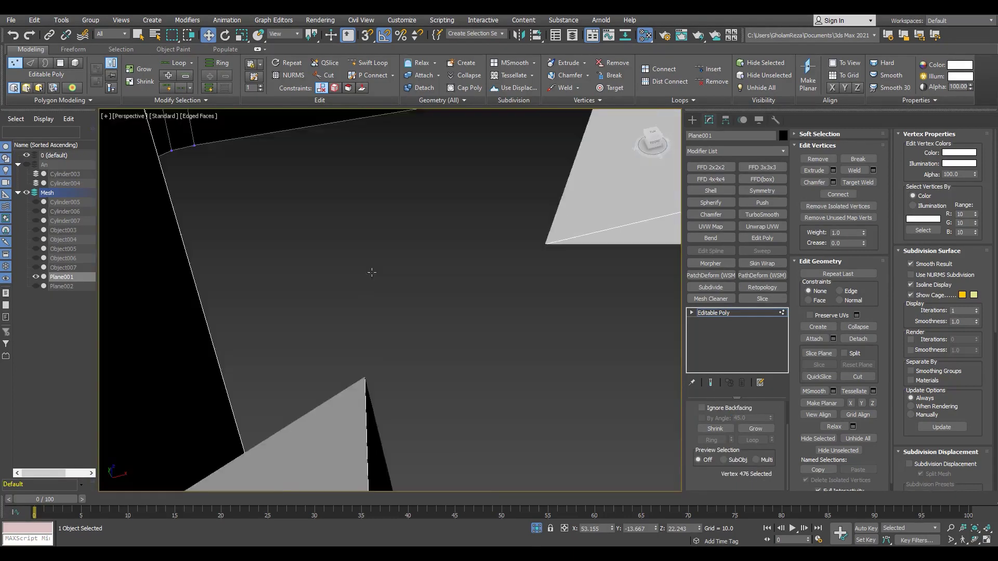
{"action": "scroll", "coordinate": [368, 272], "scroll_direction": "up", "scroll_amount": 3}
{"action": "key", "text": "ctrl+w"}
{"action": "scroll", "coordinate": [364, 294], "scroll_direction": "down", "scroll_amount": 3}
{"action": "key", "text": "w"}
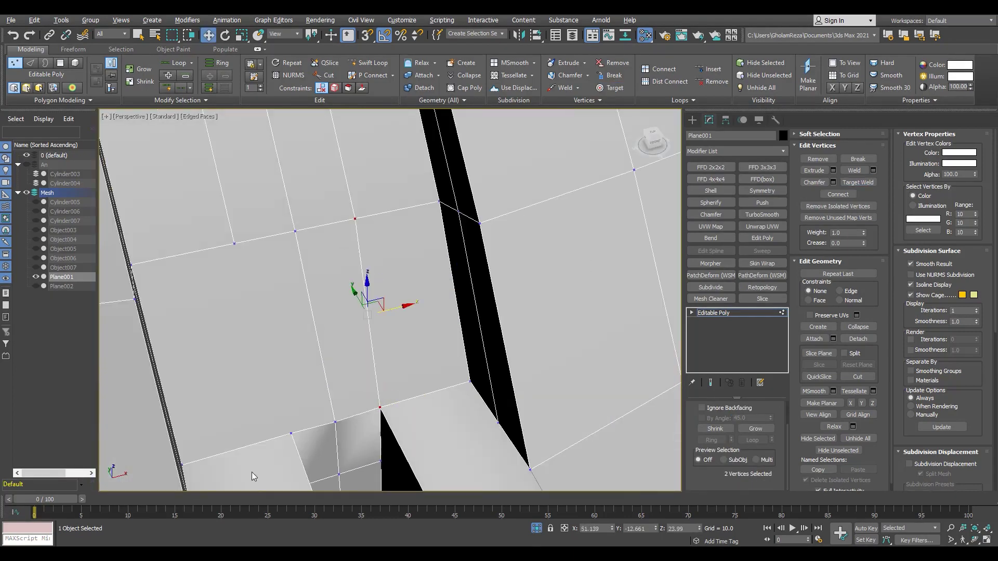
{"action": "scroll", "coordinate": [289, 387], "scroll_direction": "down", "scroll_amount": 3}
{"action": "scroll", "coordinate": [295, 413], "scroll_direction": "down", "scroll_amount": 3}
- Check open borders, then Target Weld vertices at the groove junction
{"action": "scroll", "coordinate": [325, 351], "scroll_direction": "down", "scroll_amount": 3}
{"action": "key", "text": "3"}
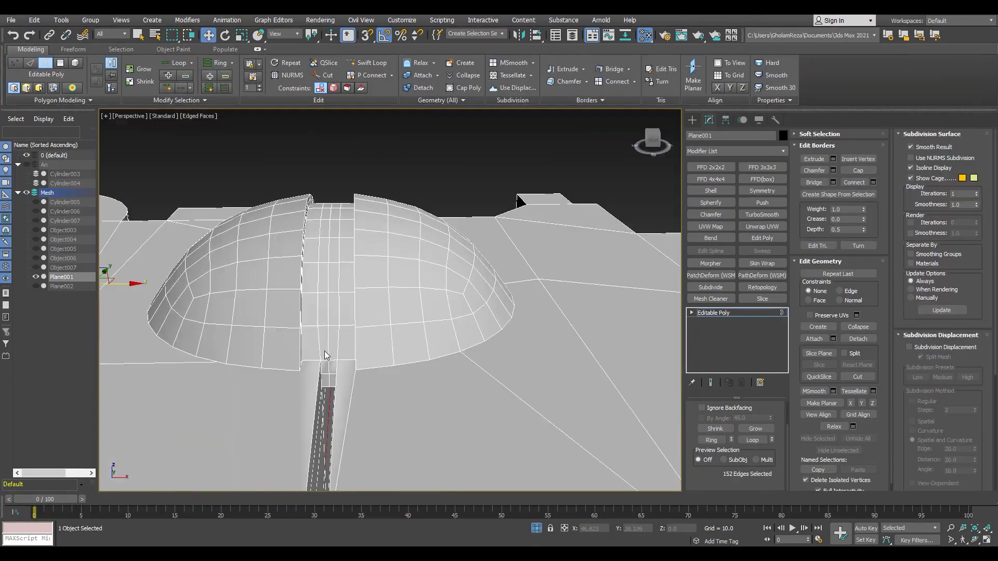
{"action": "scroll", "coordinate": [390, 259], "scroll_direction": "down", "scroll_amount": 2}
{"action": "key", "text": "1"}
{"action": "scroll", "coordinate": [407, 381], "scroll_direction": "up", "scroll_amount": 3}
{"action": "mouse_move", "coordinate": [448, 379]}
{"action": "middle_mouse_down", "text": "alt"}
{"action": "mouse_move", "coordinate": [431, 351]}
{"action": "mouse_move", "coordinate": [417, 263]}
{"action": "middle_mouse_up", "text": "alt"}
{"action": "key", "text": "ctrl+shift+w"}
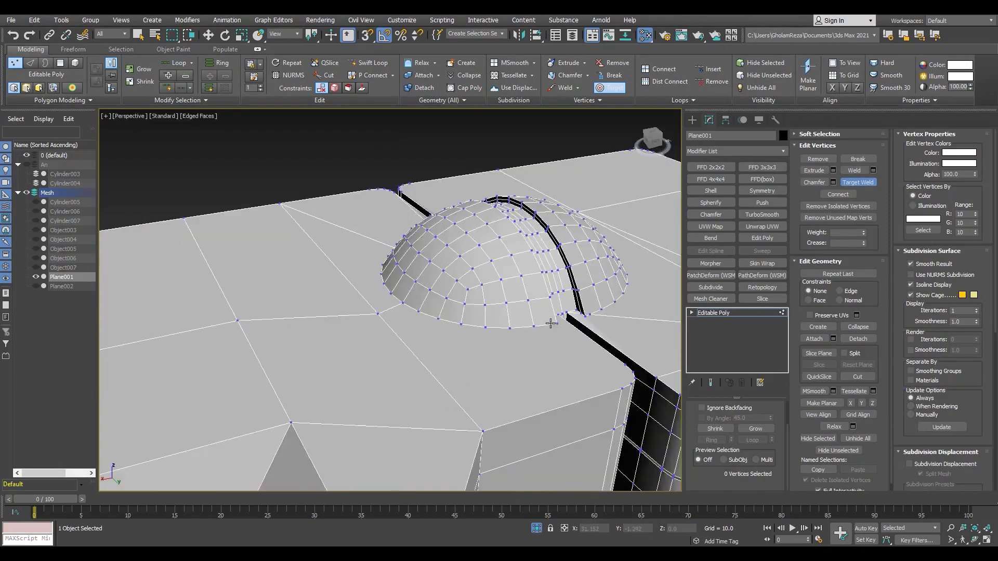
{"action": "scroll", "coordinate": [416, 263], "scroll_direction": "up", "scroll_amount": 5}
{"action": "key", "text": "w"}
{"action": "scroll", "coordinate": [490, 352], "scroll_direction": "up", "scroll_amount": 5}
{"action": "scroll", "coordinate": [486, 358], "scroll_direction": "down", "scroll_amount": 2}
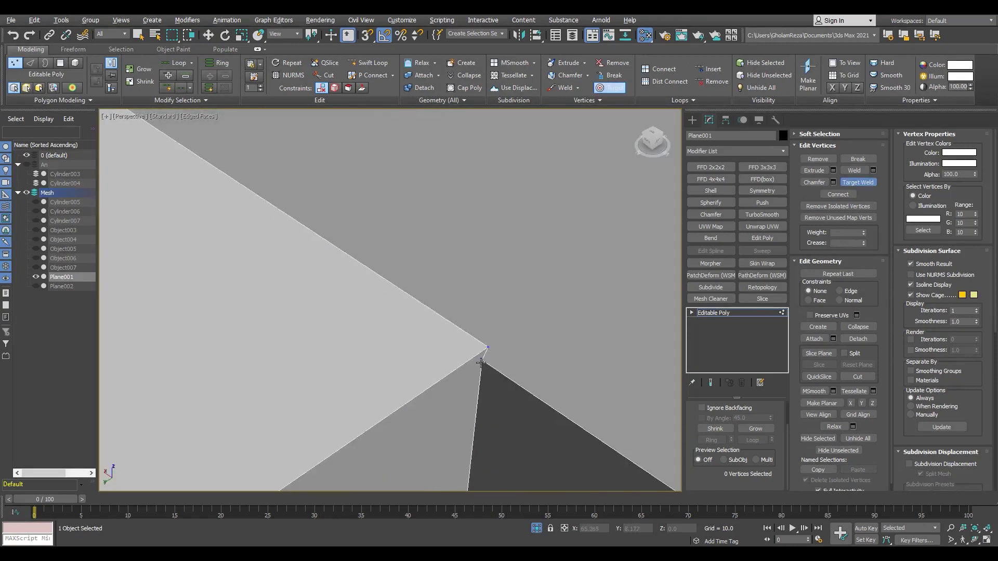
- Select two groove-corner vertices and cut a connecting edge between them
{"action": "left_click", "coordinate": [486, 350]}
{"action": "scroll", "coordinate": [475, 339], "scroll_direction": "down", "scroll_amount": 3}
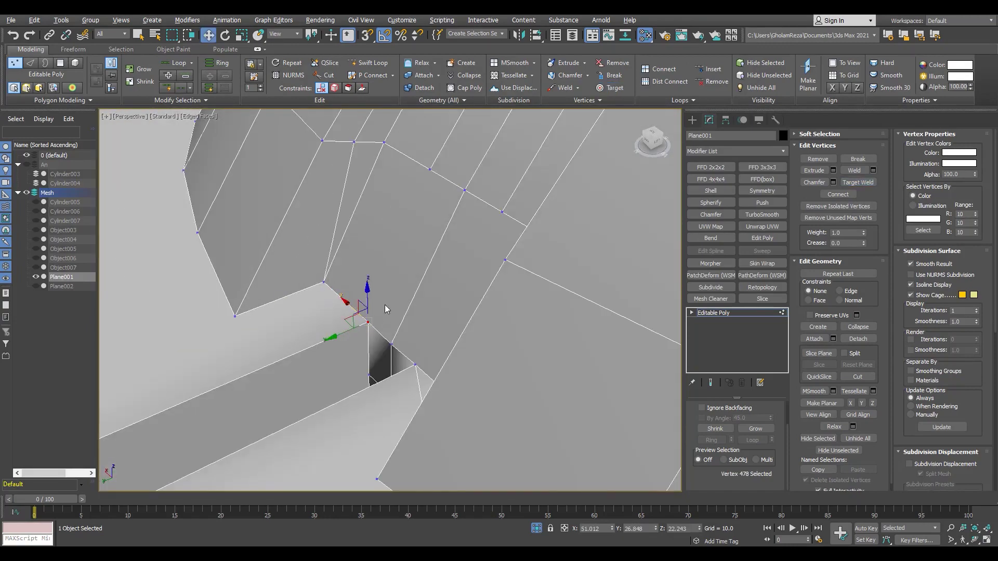
{"action": "mouse_move", "coordinate": [385, 309]}
{"action": "middle_mouse_down", "text": "alt"}
{"action": "mouse_move", "coordinate": [411, 359]}
{"action": "mouse_move", "coordinate": [468, 291]}
{"action": "mouse_move", "coordinate": [486, 307]}
{"action": "middle_mouse_up", "text": "alt"}
{"action": "left_click", "coordinate": [486, 307], "text": "ctrl"}
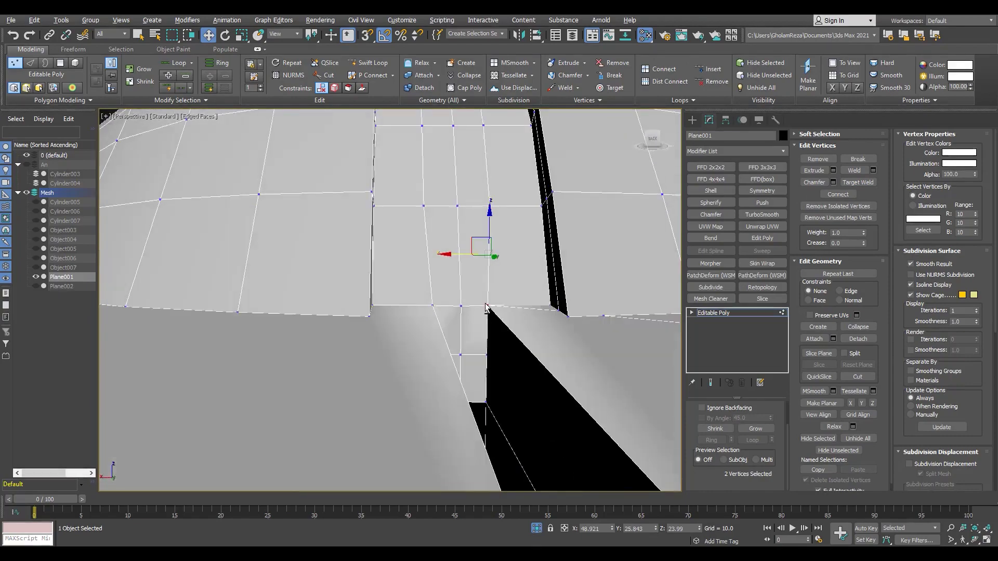
{"action": "scroll", "coordinate": [486, 307], "scroll_direction": "down", "scroll_amount": 4}
{"action": "key", "text": "alt+c"}
{"action": "scroll", "coordinate": [488, 357], "scroll_direction": "up", "scroll_amount": 4}
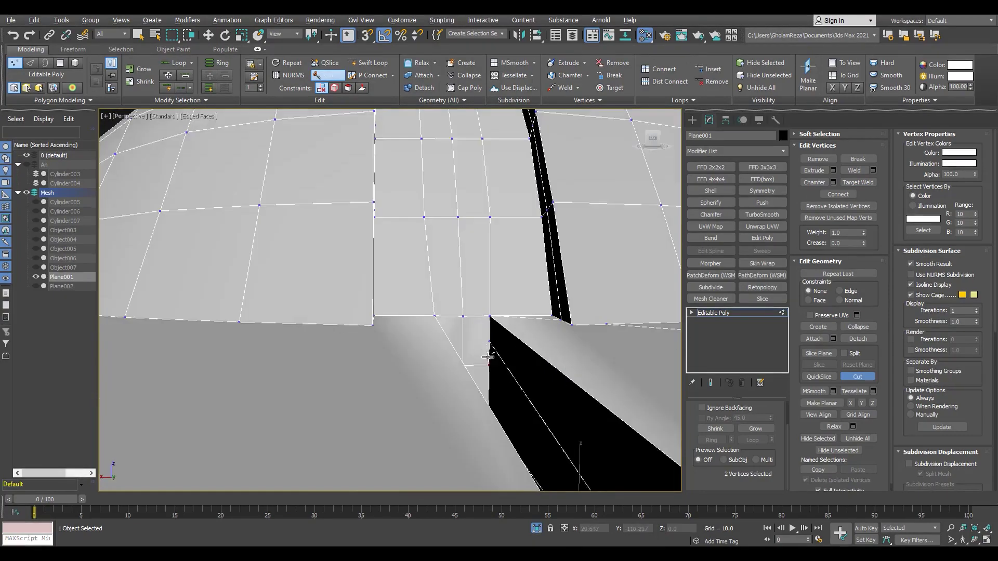
{"action": "mouse_move", "coordinate": [488, 357]}
{"action": "middle_mouse_down", "text": "alt"}
{"action": "mouse_move", "coordinate": [390, 230]}
{"action": "mouse_move", "coordinate": [881, 195]}
{"action": "middle_mouse_up", "text": "alt"}
{"action": "right_click", "coordinate": [425, 289]}
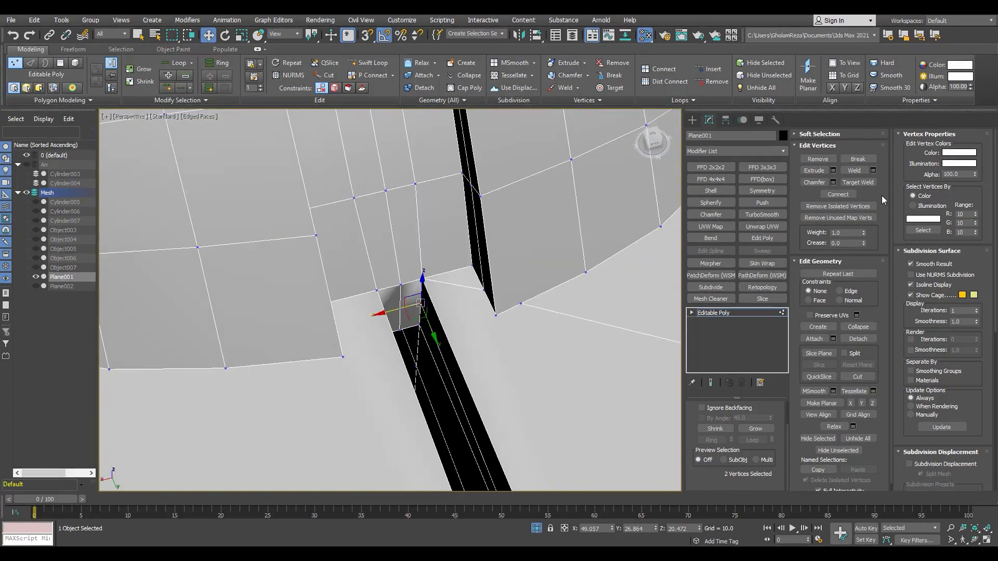
{"action": "scroll", "coordinate": [577, 357], "scroll_direction": "up", "scroll_amount": 3}
- Select the groove-edge vertex and the overlapping vertex beneath it in wireframe
{"action": "mouse_move", "coordinate": [577, 356]}
{"action": "middle_mouse_down", "text": "alt"}
{"action": "mouse_move", "coordinate": [439, 358]}
{"action": "mouse_move", "coordinate": [386, 341]}
{"action": "mouse_move", "coordinate": [489, 325]}
{"action": "mouse_move", "coordinate": [527, 246]}
{"action": "mouse_move", "coordinate": [386, 338]}
{"action": "middle_mouse_up", "text": "alt"}
{"action": "left_click", "coordinate": [435, 339]}
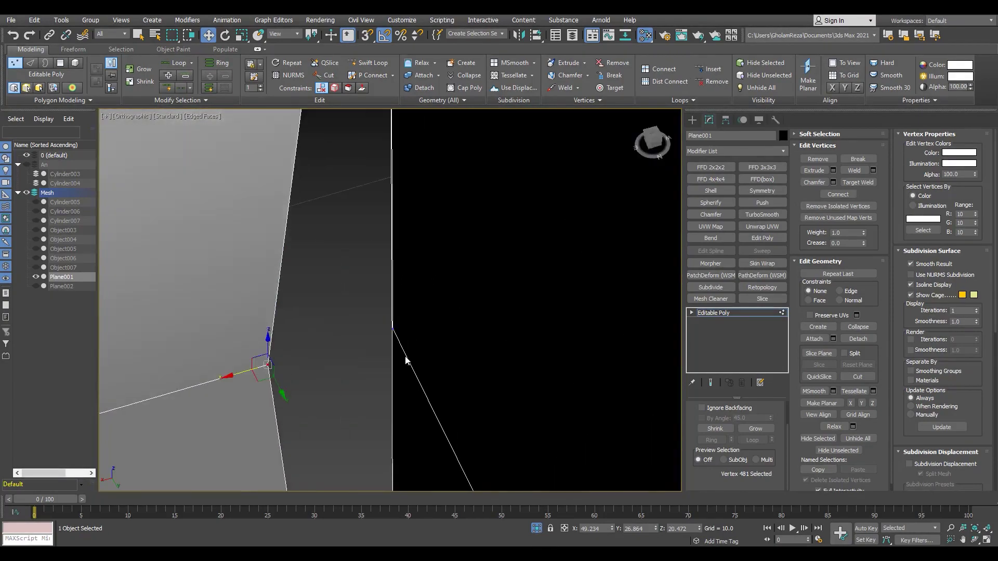
{"action": "key", "text": "F3"}
{"action": "left_click", "coordinate": [385, 339]}
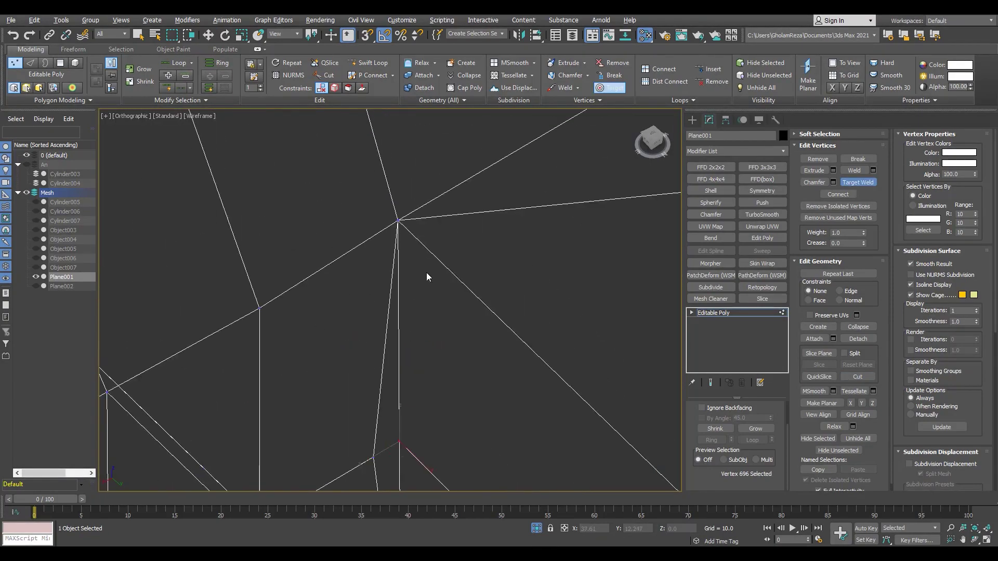
{"action": "key", "text": "w"}
{"action": "key", "text": "F3"}
{"action": "mouse_move", "coordinate": [414, 454]}
{"action": "middle_mouse_down", "text": "alt"}
{"action": "mouse_move", "coordinate": [457, 312]}
{"action": "mouse_move", "coordinate": [305, 338]}
{"action": "mouse_move", "coordinate": [292, 442]}
{"action": "middle_mouse_up", "text": "alt"}
- Cut another edge into the mesh and recheck open borders around the dome
{"action": "key", "text": "alt+c"}
{"action": "scroll", "coordinate": [402, 249], "scroll_direction": "up", "scroll_amount": 5}
{"action": "key", "text": "F3"}
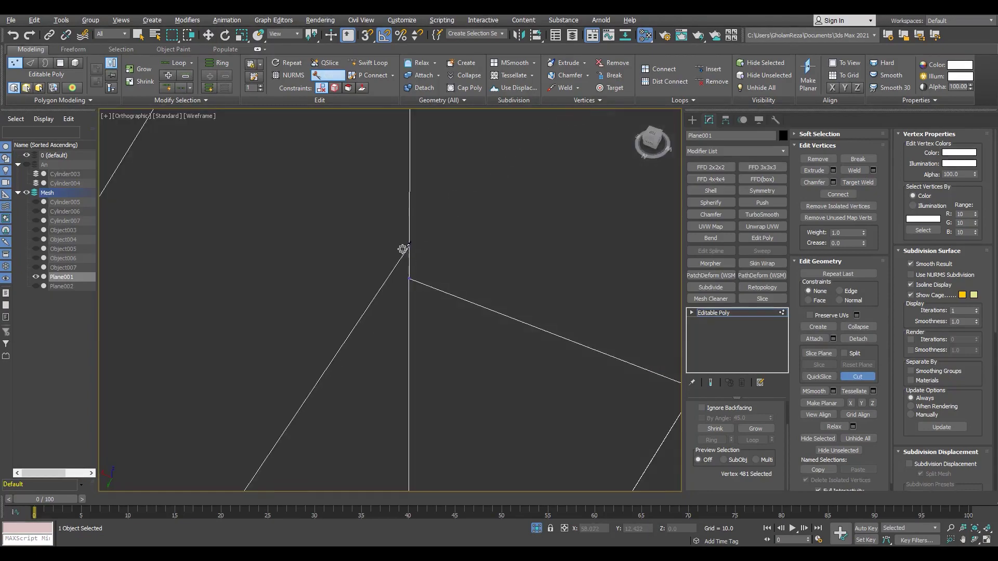
{"action": "key", "text": "F3"}
{"action": "key", "text": "w"}
{"action": "scroll", "coordinate": [410, 282], "scroll_direction": "down", "scroll_amount": 5}
{"action": "key", "text": "3"}
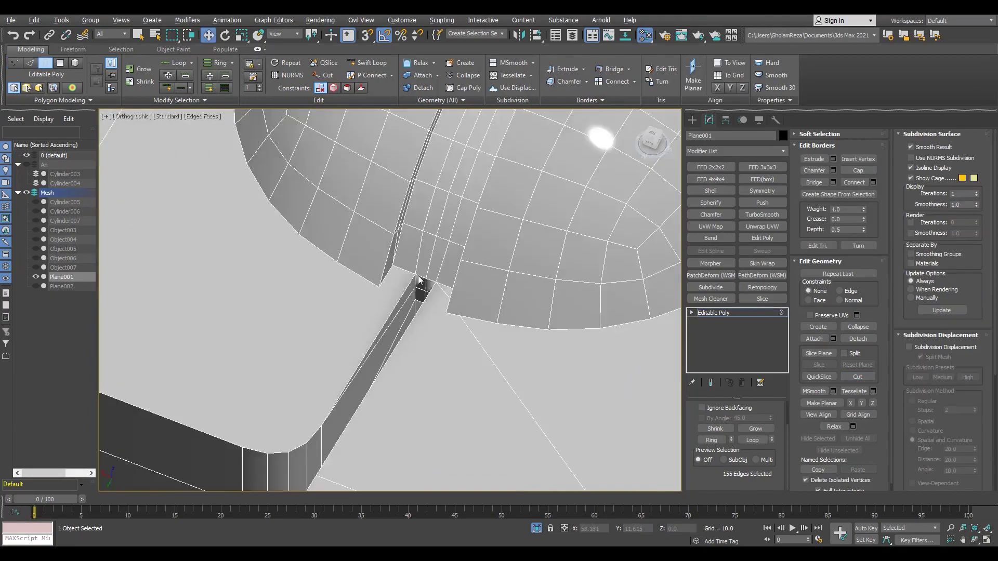
{"action": "middle_click_drag", "start_coordinate": [409, 312], "coordinate": [345, 308], "text": "alt"}
{"action": "scroll", "coordinate": [346, 307], "scroll_direction": "up", "scroll_amount": 3}
{"action": "key", "text": "1"}
{"action": "mouse_move", "coordinate": [416, 319]}
{"action": "middle_mouse_down"}
{"action": "mouse_move", "coordinate": [436, 304]}
{"action": "mouse_move", "coordinate": [375, 319]}
{"action": "mouse_move", "coordinate": [410, 307]}
{"action": "middle_mouse_up"}
- Select a pair of vertices at the groove corner
{"action": "left_click", "coordinate": [402, 305]}
{"action": "scroll", "coordinate": [411, 307], "scroll_direction": "up", "scroll_amount": 4}
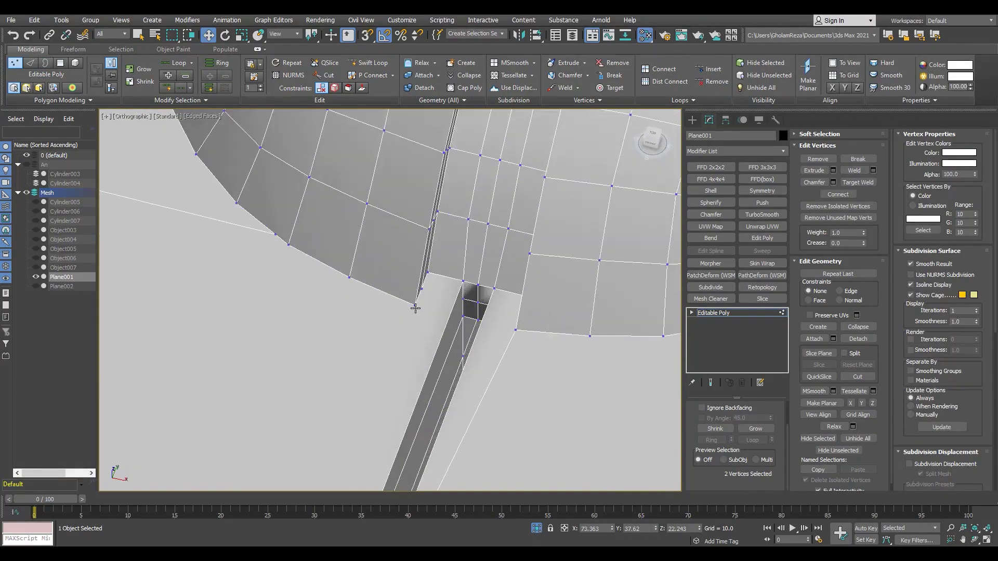
{"action": "scroll", "coordinate": [407, 307], "scroll_direction": "up", "scroll_amount": 3}
{"action": "scroll", "coordinate": [407, 307], "scroll_direction": "down", "scroll_amount": 5}
{"action": "scroll", "coordinate": [412, 308], "scroll_direction": "up", "scroll_amount": 4}
{"action": "left_click", "coordinate": [395, 297], "text": "ctrl"}
{"action": "scroll", "coordinate": [395, 296], "scroll_direction": "down", "scroll_amount": 4}
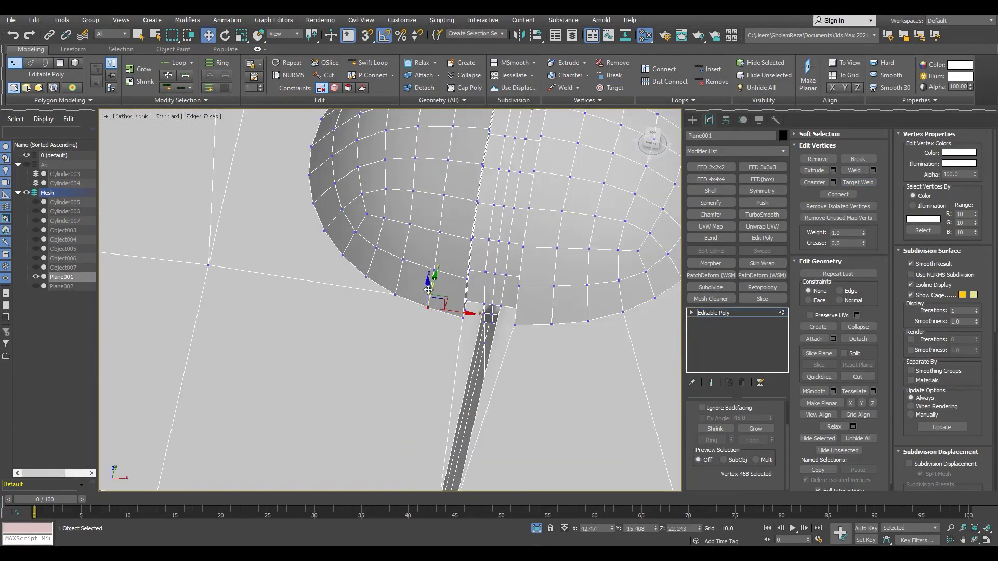
{"action": "mouse_move", "coordinate": [395, 296]}
{"action": "middle_mouse_down", "text": "alt"}
{"action": "mouse_move", "coordinate": [361, 245]}
{"action": "mouse_move", "coordinate": [430, 245]}
{"action": "mouse_move", "coordinate": [433, 362]}
{"action": "mouse_move", "coordinate": [282, 352]}
{"action": "mouse_move", "coordinate": [376, 339]}
{"action": "mouse_move", "coordinate": [419, 371]}
{"action": "mouse_move", "coordinate": [428, 442]}
{"action": "middle_mouse_up", "text": "alt"}
{"action": "scroll", "coordinate": [439, 272], "scroll_direction": "up", "scroll_amount": 4}
- Select the two vertices where the groove meets the dome
{"action": "left_click", "coordinate": [423, 279]}
{"action": "scroll", "coordinate": [393, 273], "scroll_direction": "up", "scroll_amount": 3}
{"action": "scroll", "coordinate": [392, 273], "scroll_direction": "down", "scroll_amount": 4}
{"action": "left_click", "coordinate": [437, 291], "text": "ctrl"}
{"action": "scroll", "coordinate": [531, 282], "scroll_direction": "up", "scroll_amount": 3}
{"action": "mouse_move", "coordinate": [530, 283]}
{"action": "middle_mouse_down", "text": "alt"}
{"action": "mouse_move", "coordinate": [470, 292]}
{"action": "mouse_move", "coordinate": [342, 255]}
{"action": "mouse_move", "coordinate": [312, 291]}
{"action": "mouse_move", "coordinate": [364, 312]}
{"action": "middle_mouse_up", "text": "alt"}
{"action": "scroll", "coordinate": [342, 254], "scroll_direction": "down", "scroll_amount": 2}
- Cut connecting edges across the plate and weld the remaining stray vertices
{"action": "key", "text": "alt+c"}
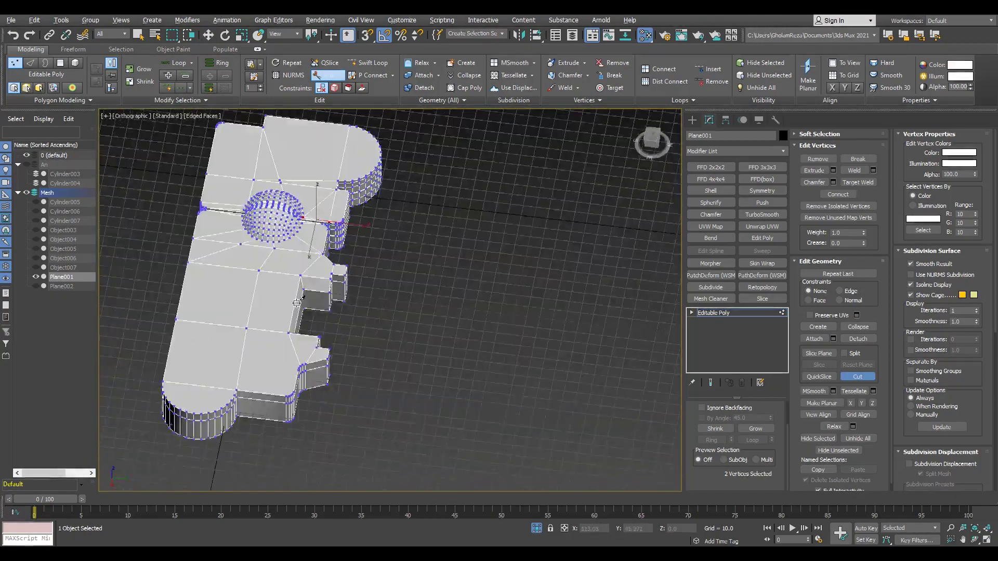
{"action": "scroll", "coordinate": [379, 313], "scroll_direction": "up", "scroll_amount": 4}
{"action": "right_click", "coordinate": [451, 424]}
{"action": "scroll", "coordinate": [452, 424], "scroll_direction": "down", "scroll_amount": 3}
{"action": "mouse_move", "coordinate": [452, 424]}
{"action": "middle_mouse_down", "text": "alt"}
{"action": "mouse_move", "coordinate": [410, 346]}
{"action": "mouse_move", "coordinate": [352, 307]}
{"action": "mouse_move", "coordinate": [353, 292]}
{"action": "middle_mouse_up", "text": "alt"}
{"action": "scroll", "coordinate": [352, 311], "scroll_direction": "up", "scroll_amount": 2}
{"action": "key", "text": "ctrl+alt+w"}
{"action": "scroll", "coordinate": [353, 292], "scroll_direction": "down", "scroll_amount": 3}
- Isolate the top plate Plane001 and select all of its polygons
{"action": "left_click", "coordinate": [536, 529]}
{"action": "scroll", "coordinate": [374, 310], "scroll_direction": "up", "scroll_amount": 4}
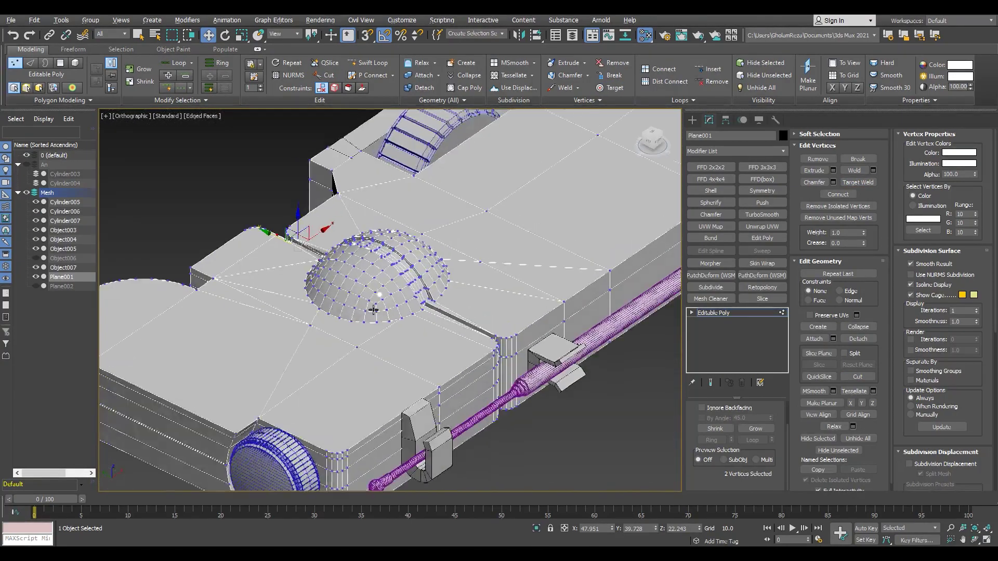
{"action": "scroll", "coordinate": [374, 310], "scroll_direction": "down", "scroll_amount": 3}
{"action": "key", "text": "alt+q"}
{"action": "key", "text": "4"}
{"action": "key", "text": "ctrl+a"}
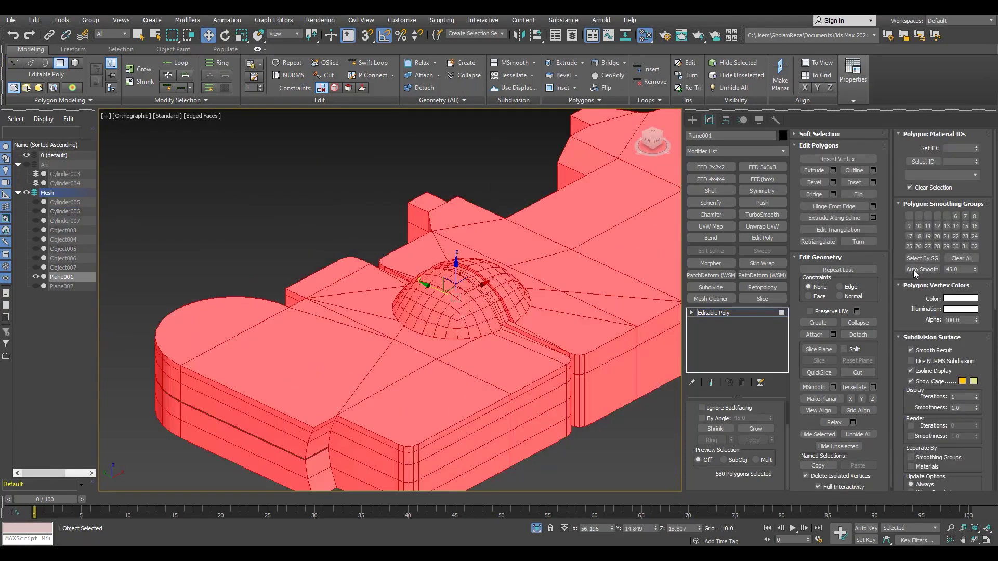
- Clear the polygon selection and pick the thin strip of polygons along the plate edge
{"action": "scroll", "coordinate": [336, 265], "scroll_direction": "down", "scroll_amount": 3}
{"action": "key", "text": "ctrl+d"}
{"action": "scroll", "coordinate": [468, 250], "scroll_direction": "up", "scroll_amount": 4}
{"action": "mouse_move", "coordinate": [336, 265]}
{"action": "middle_mouse_down", "text": "alt"}
{"action": "mouse_move", "coordinate": [590, 234]}
{"action": "mouse_move", "coordinate": [461, 291]}
{"action": "mouse_move", "coordinate": [479, 236]}
{"action": "mouse_move", "coordinate": [364, 260]}
{"action": "mouse_move", "coordinate": [380, 333]}
{"action": "middle_mouse_up", "text": "alt"}
{"action": "left_click", "coordinate": [410, 241]}
- Return Plane003 to object level with edges shown and set its subdivision option
{"action": "key", "text": "6"}
{"action": "scroll", "coordinate": [486, 245], "scroll_direction": "down", "scroll_amount": 3}
{"action": "scroll", "coordinate": [334, 258], "scroll_direction": "up", "scroll_amount": 3}
{"action": "key", "text": "F4"}
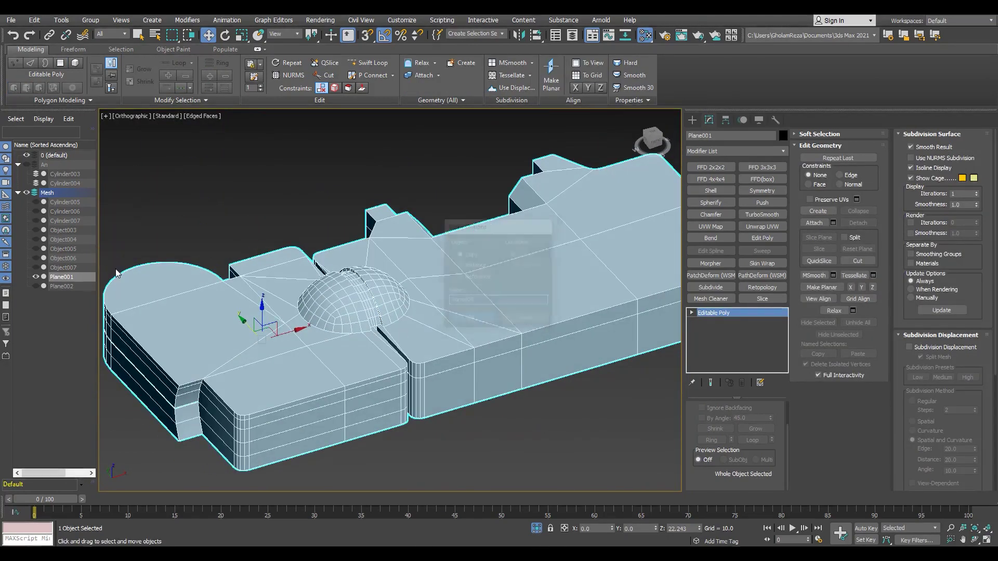
{"action": "left_click", "coordinate": [731, 416]}
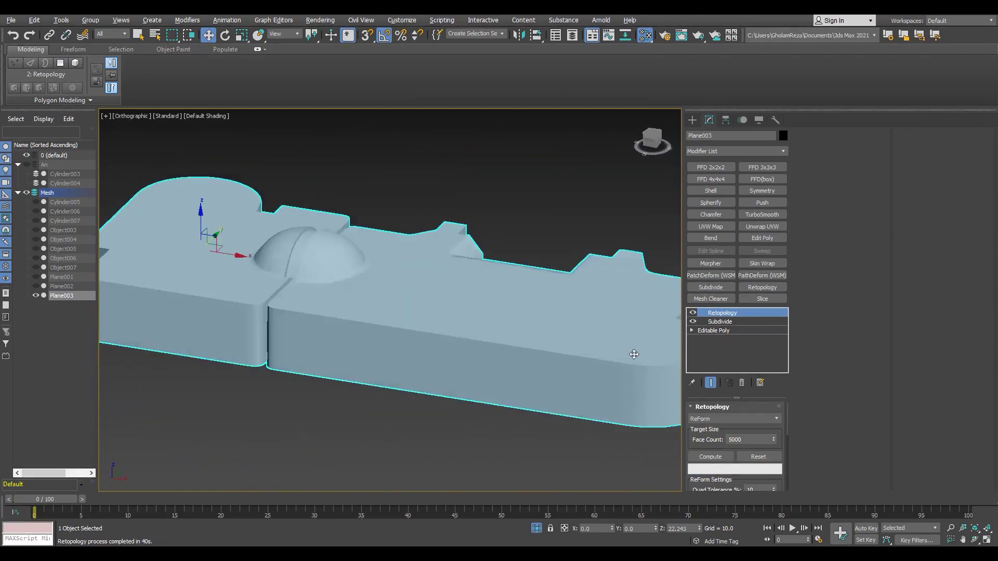
- Add a Smooth modifier with Auto Smooth to the retopologized plate, threshold about 24.64
{"action": "middle_click_drag", "start_coordinate": [633, 354], "coordinate": [452, 329], "text": "alt"}
{"action": "key", "text": "F4"}
{"action": "left_click", "coordinate": [753, 151]}
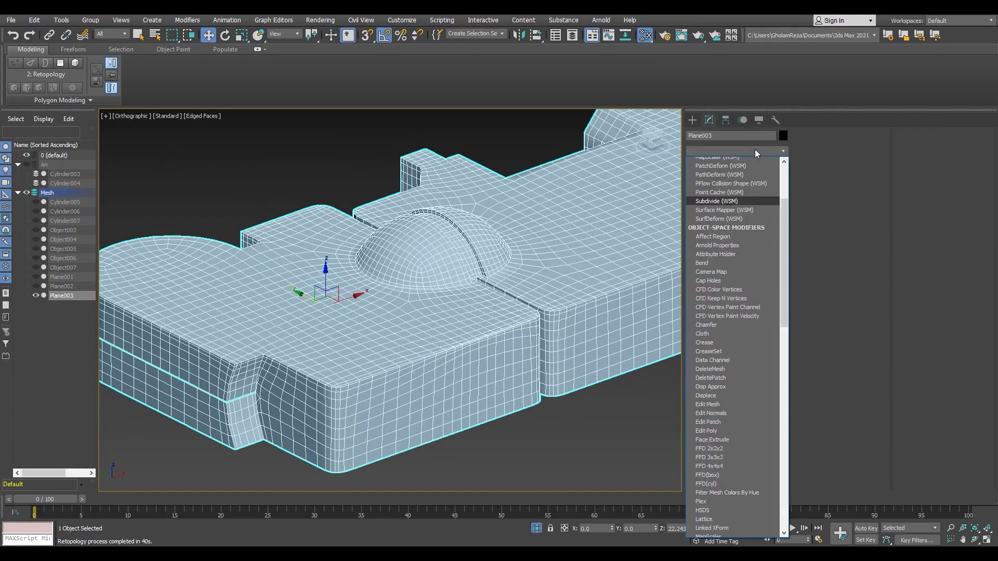
{"action": "type", "text": "smooth"}
{"action": "key", "text": "Return"}
{"action": "key", "text": "F4"}
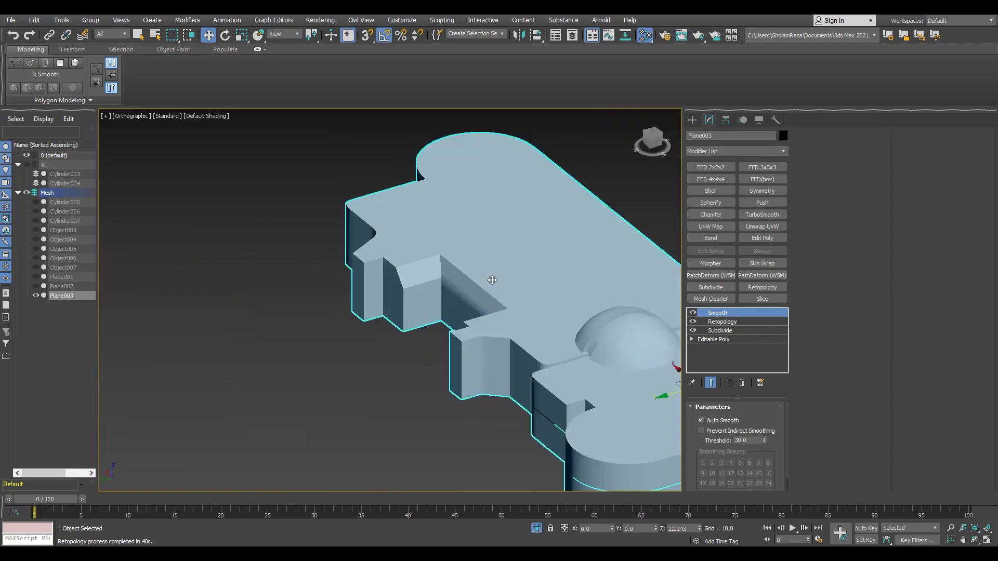
{"action": "scroll", "coordinate": [417, 371], "scroll_direction": "down", "scroll_amount": 3}
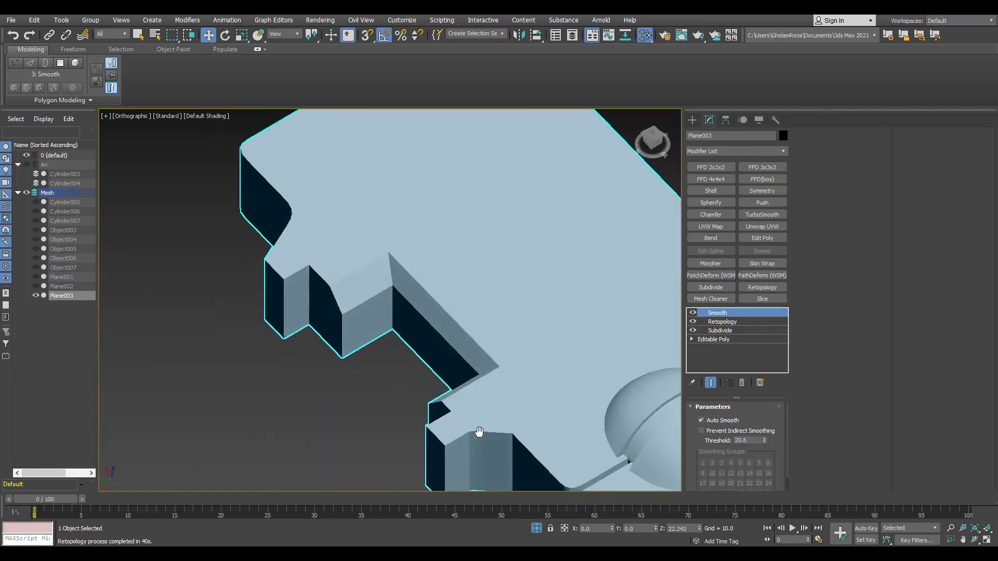
- Add an Edit Poly modifier on top of the stack in Polygon mode
{"action": "middle_click_drag", "start_coordinate": [477, 430], "coordinate": [291, 404], "text": "alt"}
{"action": "key", "text": "F4"}
{"action": "key", "text": "F4"}
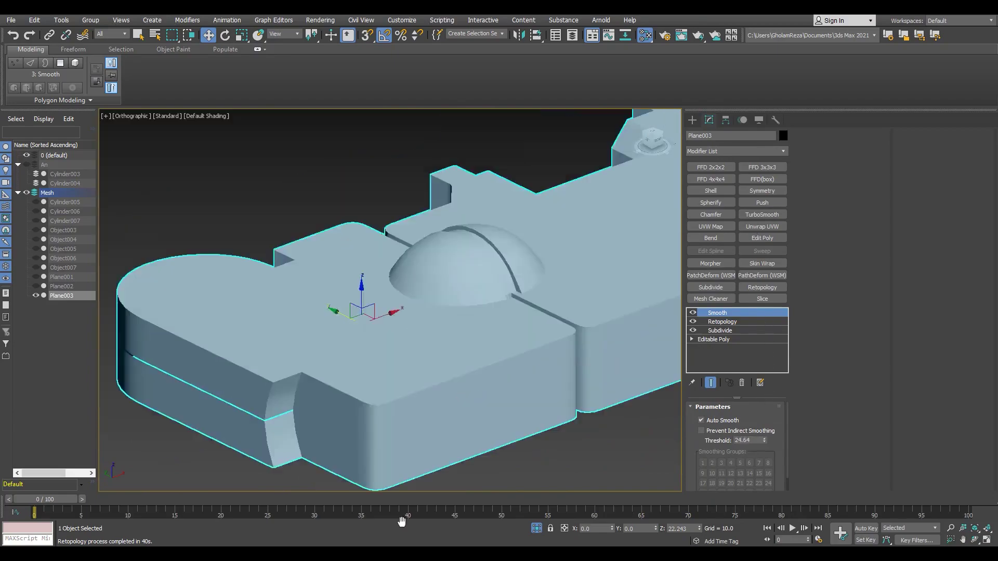
{"action": "key", "text": "F4"}
{"action": "left_click", "coordinate": [760, 238]}
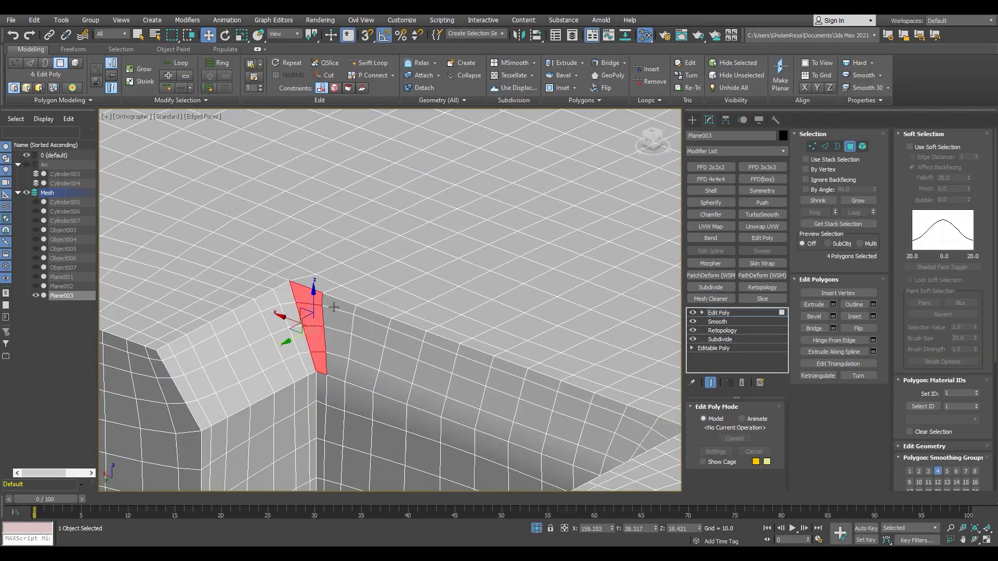
- Assign the plate's inner side wall faces to smoothing group 4
{"action": "scroll", "coordinate": [427, 366], "scroll_direction": "down", "scroll_amount": 5}
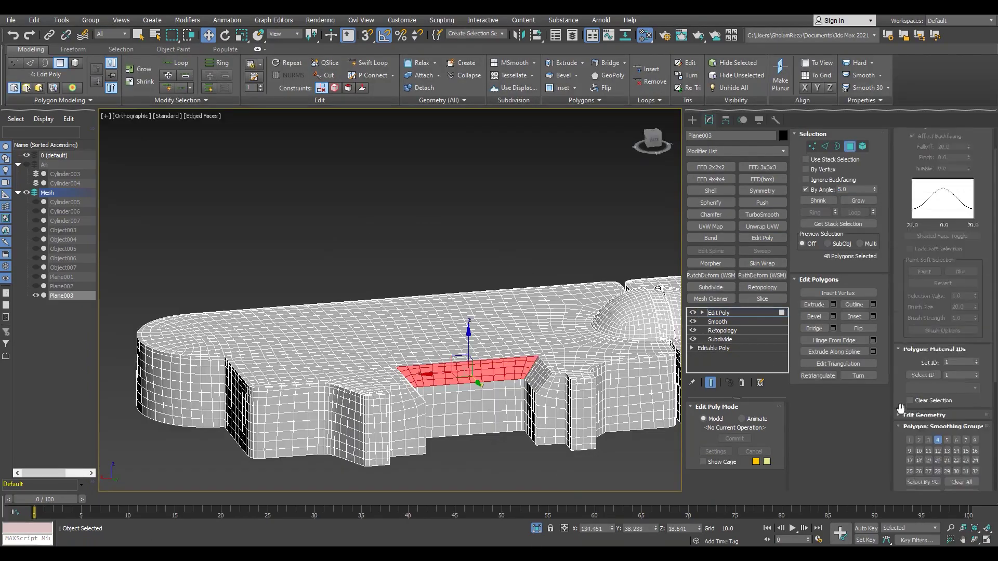
{"action": "left_click", "coordinate": [510, 472]}
{"action": "key", "text": "F4"}
{"action": "middle_click_drag", "start_coordinate": [510, 472], "coordinate": [416, 441], "text": "alt"}
{"action": "scroll", "coordinate": [395, 436], "scroll_direction": "up", "scroll_amount": 5}
{"action": "key", "text": "F4"}
{"action": "left_click", "coordinate": [396, 436]}
{"action": "scroll", "coordinate": [396, 436], "scroll_direction": "up", "scroll_amount": 2}
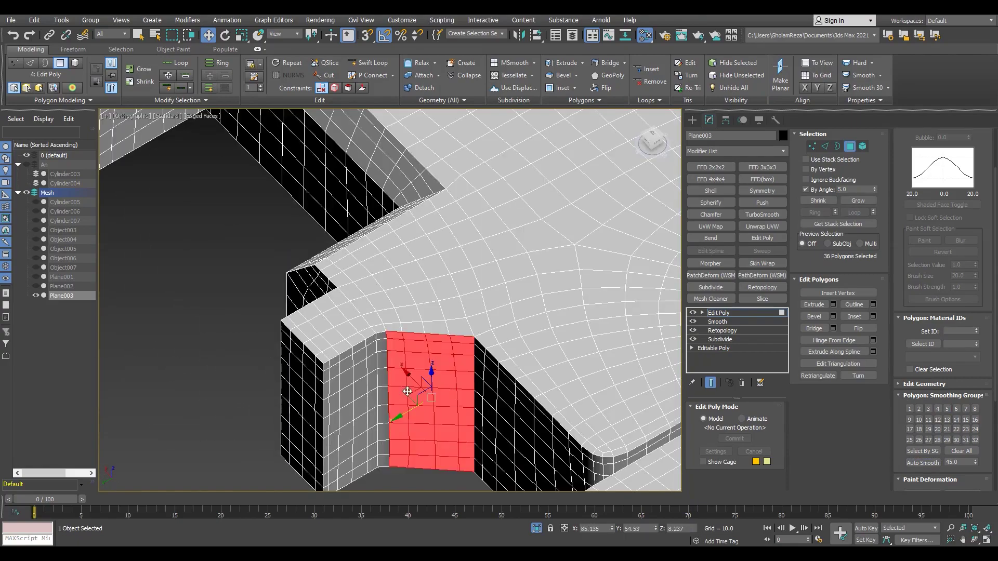
{"action": "scroll", "coordinate": [383, 346], "scroll_direction": "up", "scroll_amount": 3}
{"action": "left_click", "coordinate": [923, 466]}
{"action": "scroll", "coordinate": [395, 312], "scroll_direction": "down", "scroll_amount": 5}
{"action": "middle_click_drag", "start_coordinate": [395, 312], "coordinate": [345, 232], "text": "alt"}
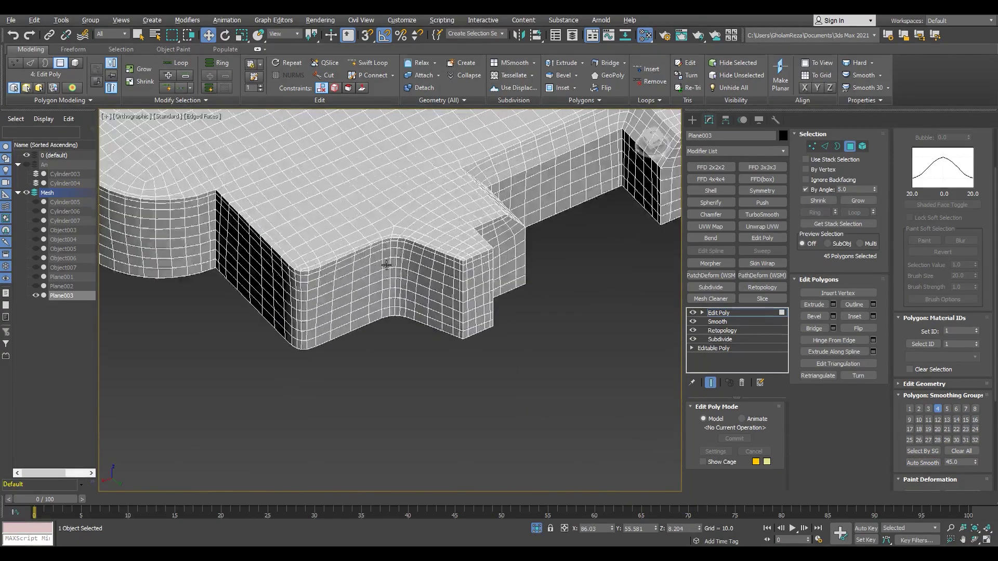
- Add a Retopology modifier (ReForm, Face Count 3000) and compute the new quad mesh
{"action": "key", "text": "F4"}
{"action": "scroll", "coordinate": [549, 228], "scroll_direction": "up", "scroll_amount": 5}
{"action": "scroll", "coordinate": [549, 228], "scroll_direction": "down", "scroll_amount": 5}
{"action": "mouse_move", "coordinate": [549, 228]}
{"action": "middle_mouse_down", "text": "alt"}
{"action": "mouse_move", "coordinate": [468, 218]}
{"action": "mouse_move", "coordinate": [416, 234]}
{"action": "middle_mouse_up", "text": "alt"}
{"action": "key", "text": "F4"}
{"action": "scroll", "coordinate": [416, 234], "scroll_direction": "up", "scroll_amount": 5}
{"action": "left_click", "coordinate": [763, 287]}
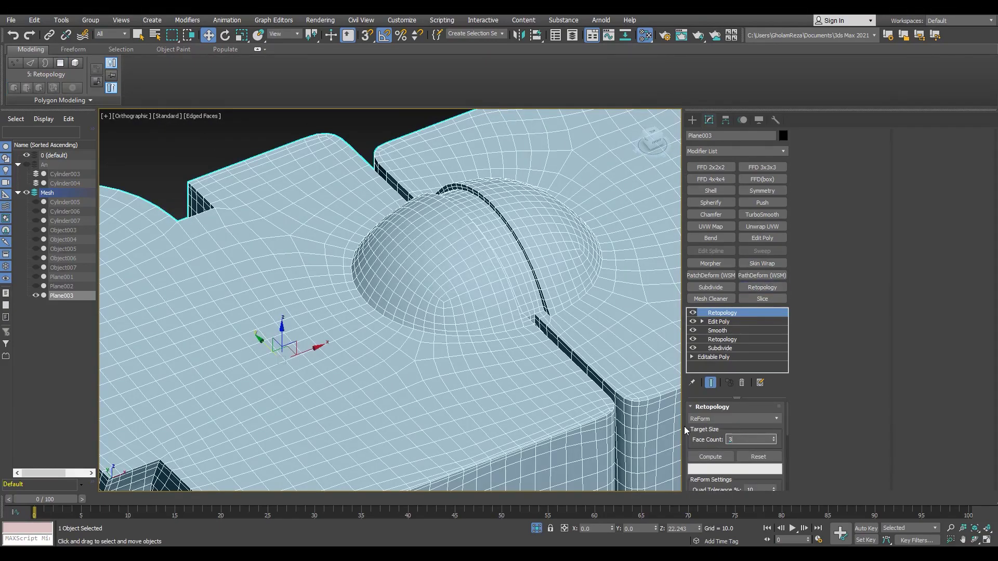
{"action": "scroll", "coordinate": [558, 359], "scroll_direction": "down", "scroll_amount": 3}
{"action": "middle_click_drag", "start_coordinate": [558, 358], "coordinate": [485, 389]}
{"action": "left_click", "coordinate": [716, 458]}
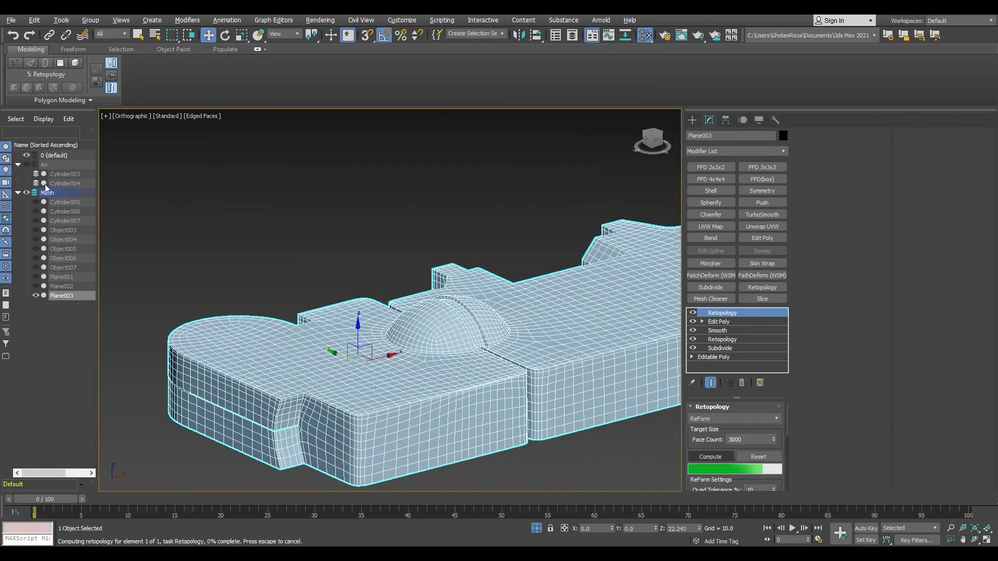
{"action": "mouse_move", "coordinate": [404, 342]}
{"action": "middle_mouse_down", "text": "alt"}
{"action": "mouse_move", "coordinate": [468, 312]}
{"action": "mouse_move", "coordinate": [520, 322]}
{"action": "middle_mouse_up", "text": "alt"}
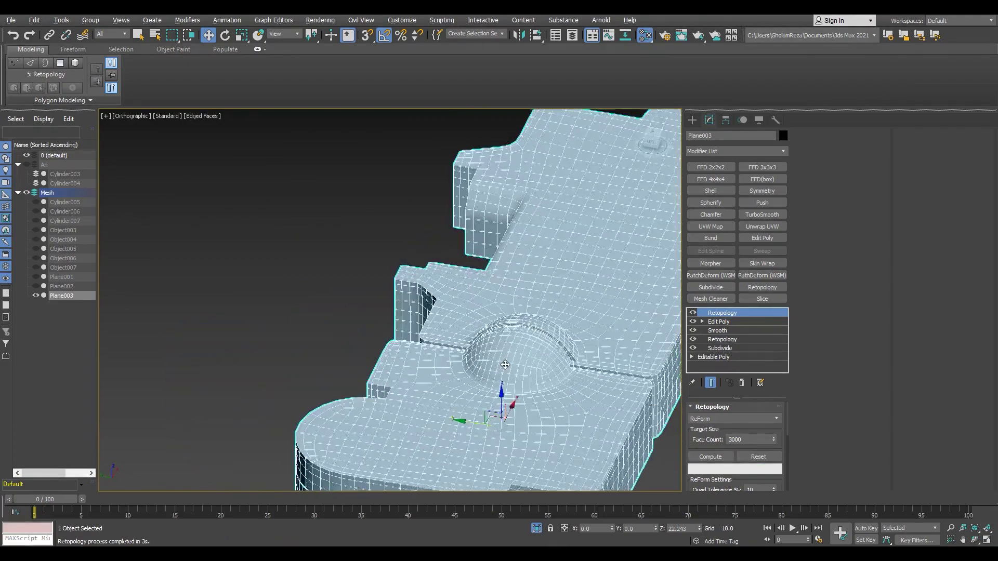
{"action": "scroll", "coordinate": [579, 367], "scroll_direction": "up", "scroll_amount": 4}
- Preview the plate with a TurboSmooth modifier, then remove it again
{"action": "left_click", "coordinate": [762, 214]}
{"action": "key", "text": "F4"}
{"action": "scroll", "coordinate": [445, 290], "scroll_direction": "down", "scroll_amount": 3}
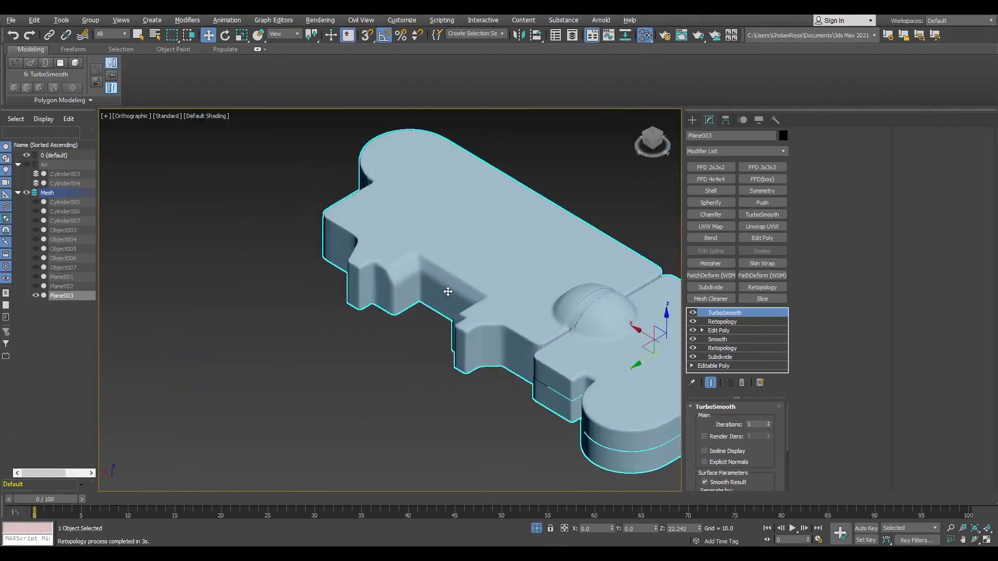
{"action": "scroll", "coordinate": [460, 357], "scroll_direction": "up", "scroll_amount": 6}
{"action": "mouse_move", "coordinate": [460, 357]}
{"action": "middle_mouse_down", "text": "alt"}
{"action": "mouse_move", "coordinate": [453, 333]}
{"action": "mouse_move", "coordinate": [395, 312]}
{"action": "middle_mouse_up", "text": "alt"}
{"action": "scroll", "coordinate": [447, 327], "scroll_direction": "down", "scroll_amount": 5}
{"action": "scroll", "coordinate": [395, 312], "scroll_direction": "up", "scroll_amount": 4}
{"action": "key", "text": "F4"}
{"action": "scroll", "coordinate": [475, 353], "scroll_direction": "down", "scroll_amount": 5}
{"action": "key", "text": "F4"}
{"action": "mouse_move", "coordinate": [475, 352]}
{"action": "middle_mouse_down", "text": "alt"}
{"action": "mouse_move", "coordinate": [511, 331]}
{"action": "mouse_move", "coordinate": [632, 360]}
{"action": "middle_mouse_up", "text": "alt"}
{"action": "key", "text": "F4"}
{"action": "key", "text": "ctrl+z"}
- Exit isolation so the rest of the machine reappears, and frame the plate's rounded end
{"action": "middle_click_drag", "start_coordinate": [441, 323], "coordinate": [468, 333], "text": "alt"}
{"action": "left_click", "coordinate": [537, 528]}
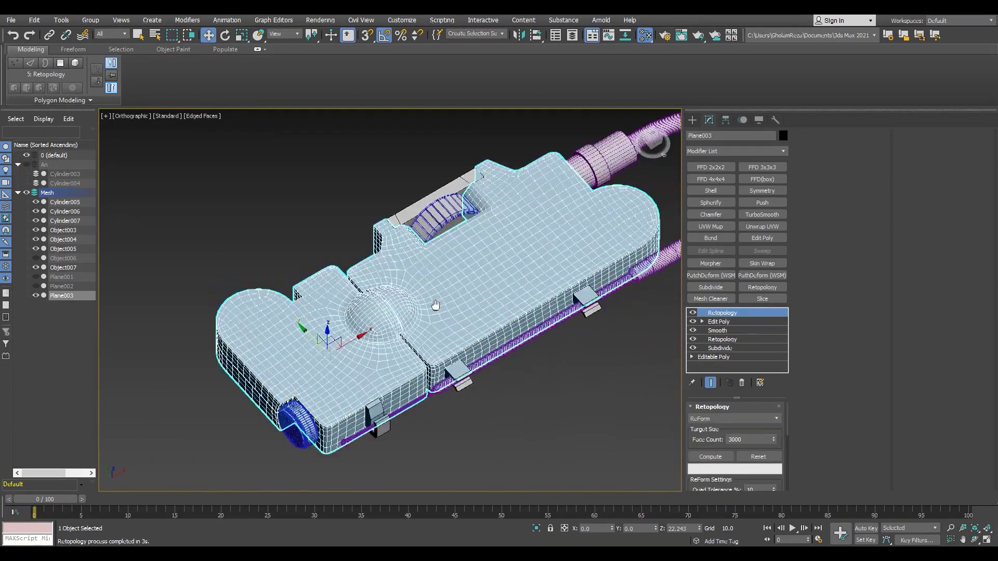
{"action": "middle_click_drag", "start_coordinate": [543, 265], "coordinate": [548, 266]}
{"action": "scroll", "coordinate": [650, 251], "scroll_direction": "up", "scroll_amount": 3}
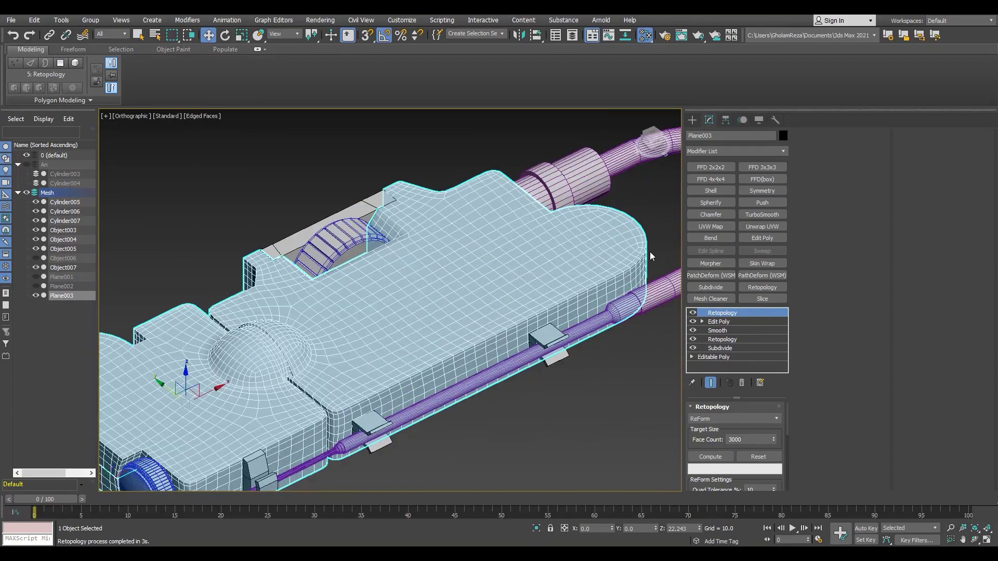
{"action": "middle_click_drag", "start_coordinate": [508, 212], "coordinate": [453, 297]}
{"action": "scroll", "coordinate": [453, 297], "scroll_direction": "up", "scroll_amount": 4}
- In Top view, grow a polygon patch on the rounded end, then revert to the square patch
{"action": "key", "text": "t"}
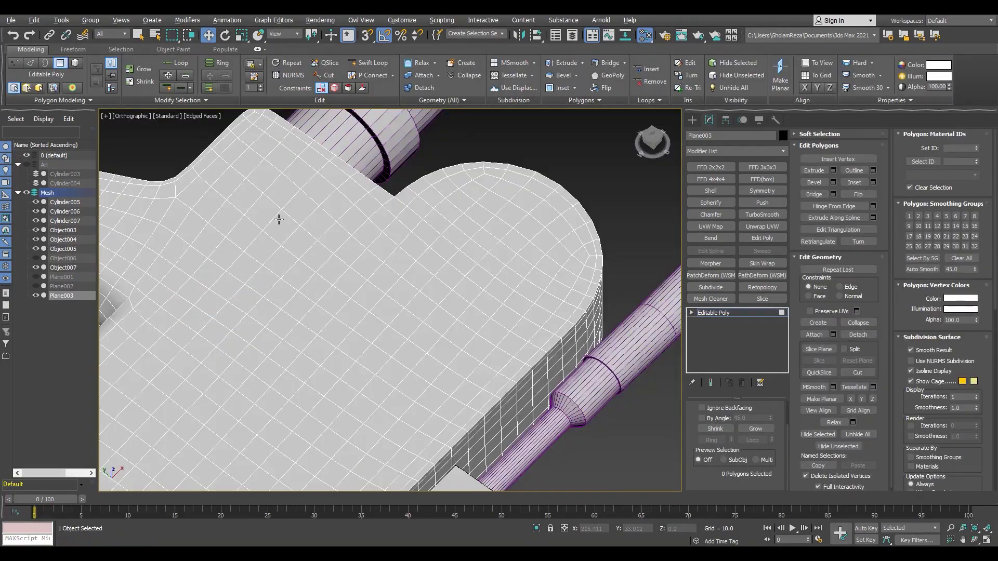
{"action": "scroll", "coordinate": [284, 266], "scroll_direction": "up", "scroll_amount": 5}
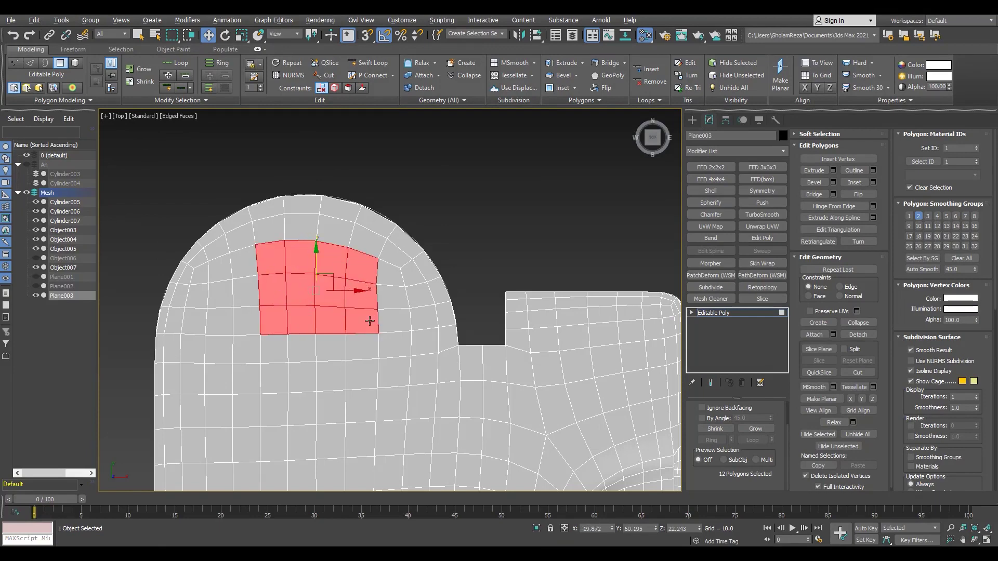
{"action": "left_click", "coordinate": [756, 430]}
{"action": "mouse_move", "coordinate": [370, 304]}
{"action": "middle_mouse_down"}
{"action": "mouse_move", "coordinate": [383, 311]}
{"action": "mouse_move", "coordinate": [340, 308]}
{"action": "middle_mouse_up"}
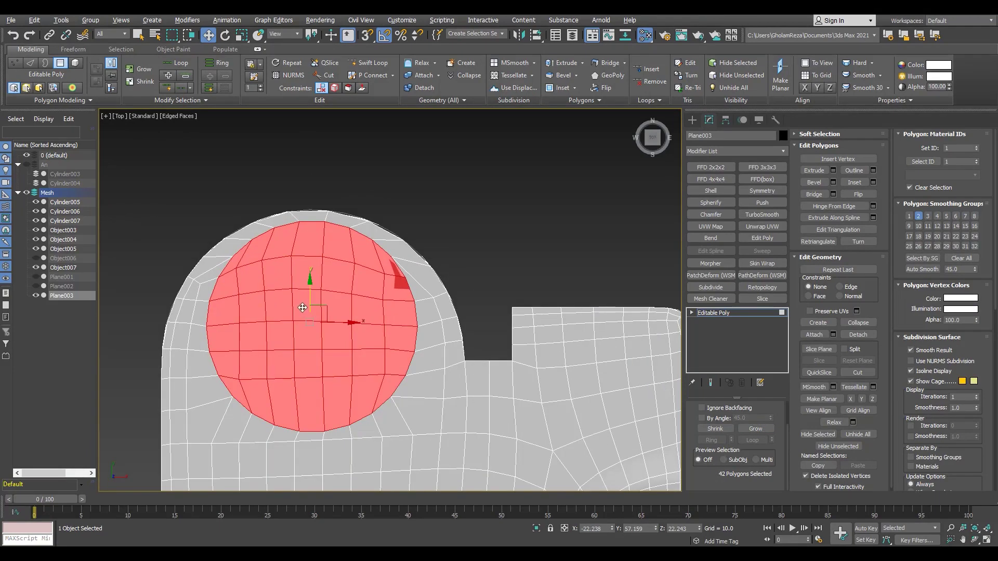
{"action": "scroll", "coordinate": [364, 291], "scroll_direction": "down", "scroll_amount": 2}
{"action": "key", "text": "ctrl+z"}
- Restore the circular patch selection and return to an oblique perspective view
{"action": "scroll", "coordinate": [437, 284], "scroll_direction": "up", "scroll_amount": 2}
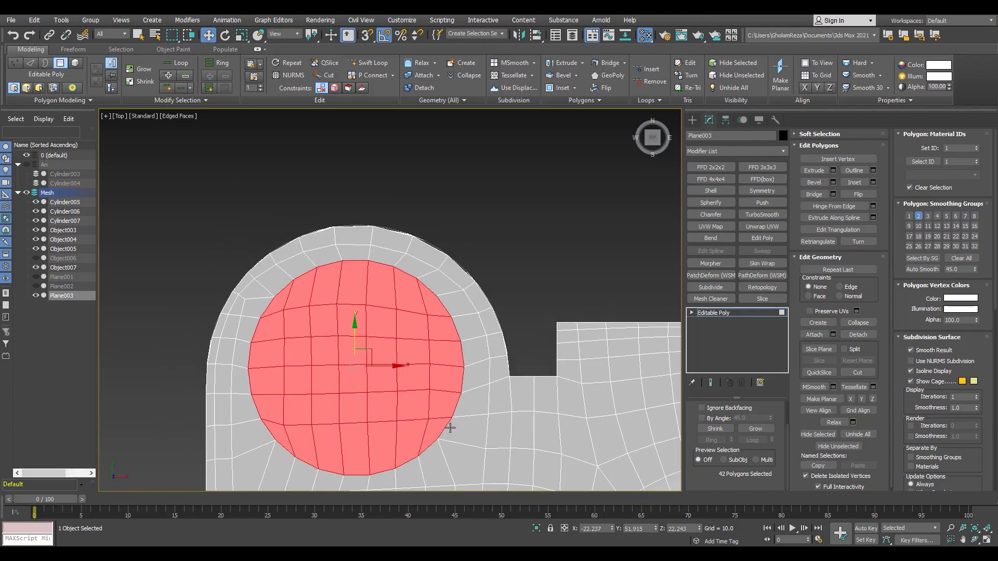
{"action": "scroll", "coordinate": [450, 428], "scroll_direction": "down", "scroll_amount": 4}
{"action": "scroll", "coordinate": [460, 375], "scroll_direction": "down", "scroll_amount": 2}
{"action": "scroll", "coordinate": [510, 296], "scroll_direction": "up", "scroll_amount": 8}
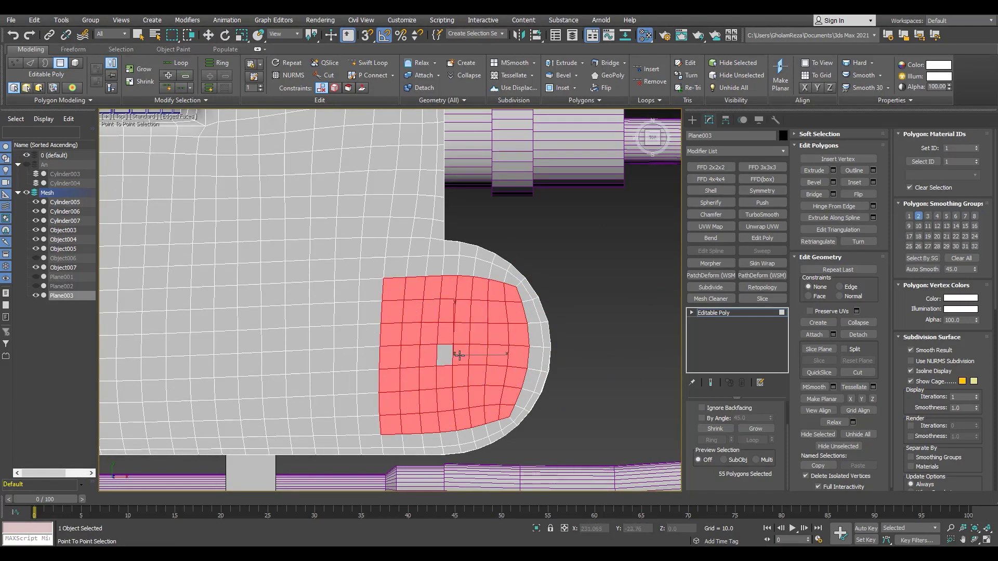
{"action": "key", "text": "ctrl+y"}
{"action": "scroll", "coordinate": [459, 356], "scroll_direction": "down", "scroll_amount": 3}
{"action": "scroll", "coordinate": [508, 331], "scroll_direction": "up", "scroll_amount": 3}
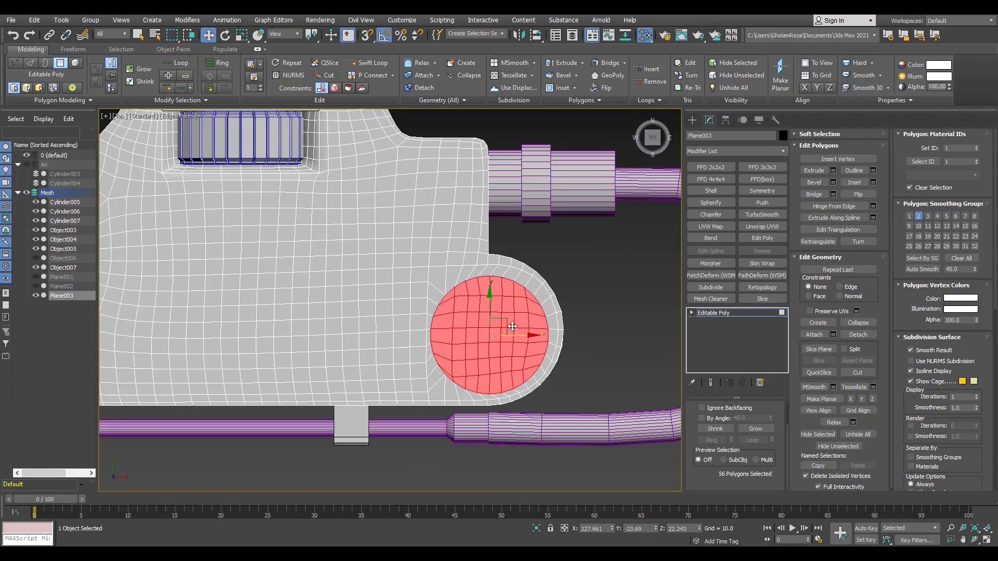
{"action": "key", "text": "p"}
{"action": "middle_click_drag", "start_coordinate": [512, 326], "coordinate": [468, 291], "text": "alt"}
{"action": "scroll", "coordinate": [418, 279], "scroll_direction": "down", "scroll_amount": 4}
{"action": "scroll", "coordinate": [418, 279], "scroll_direction": "up", "scroll_amount": 6}
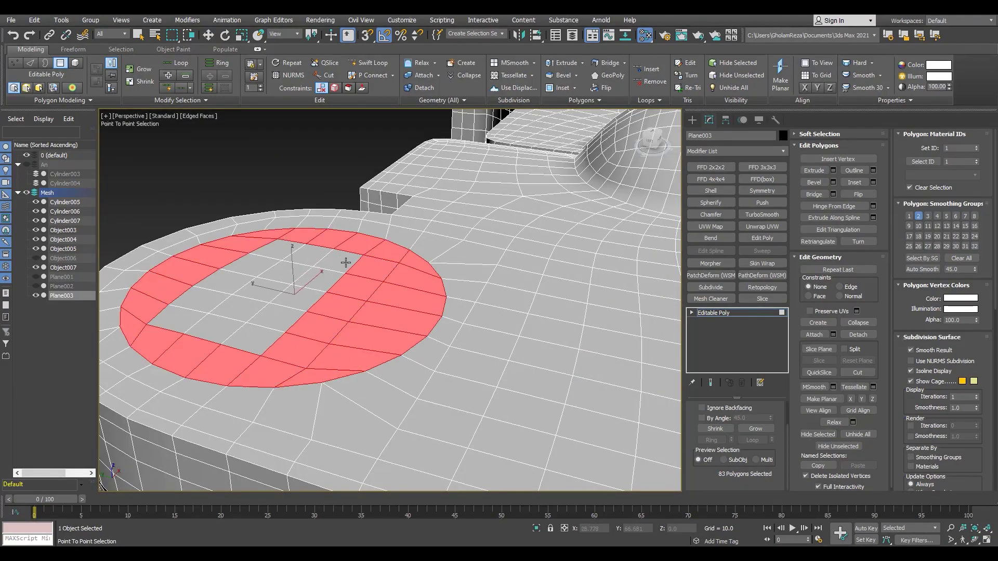
- Bevel the round patch to sink and shrink it inward, then add a zero-height inset bevel
{"action": "left_click", "coordinate": [260, 293], "text": "ctrl"}
{"action": "scroll", "coordinate": [273, 270], "scroll_direction": "down", "scroll_amount": 3}
{"action": "scroll", "coordinate": [494, 292], "scroll_direction": "up", "scroll_amount": 4}
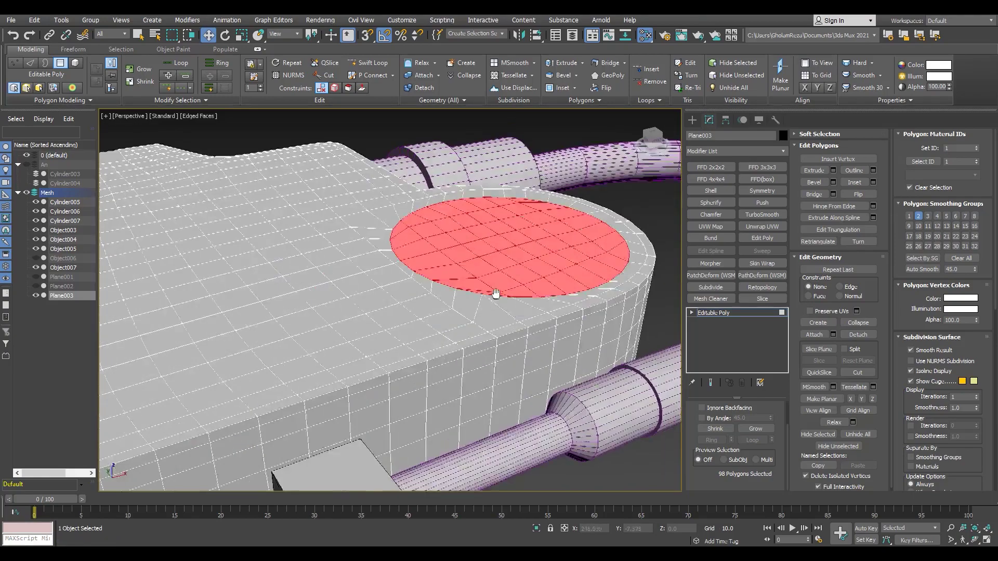
{"action": "scroll", "coordinate": [475, 297], "scroll_direction": "up", "scroll_amount": 3}
{"action": "right_click", "coordinate": [398, 321]}
{"action": "right_click", "coordinate": [399, 337]}
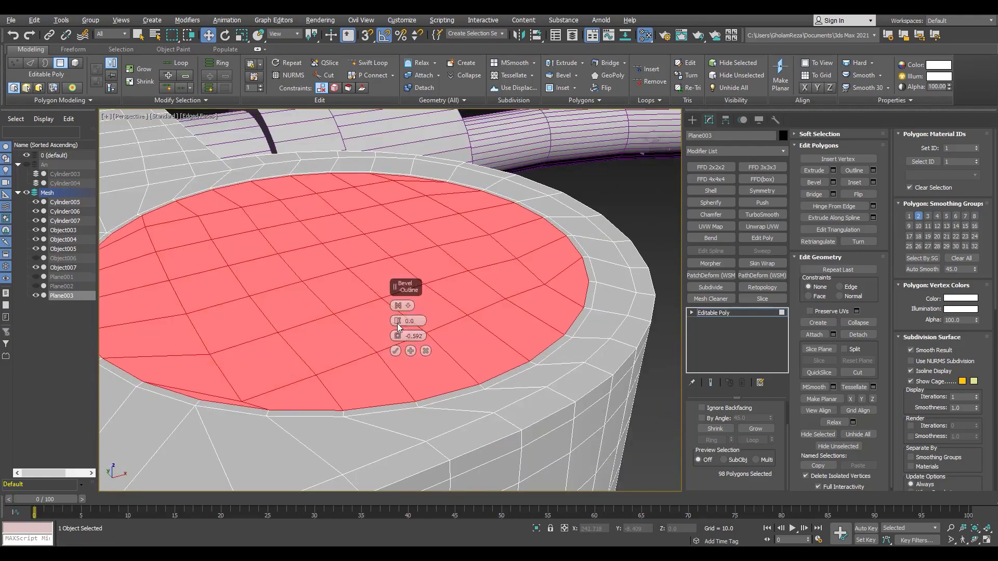
{"action": "left_click_drag", "start_coordinate": [399, 326], "coordinate": [410, 369]}
{"action": "type", "text": "-1.54"}
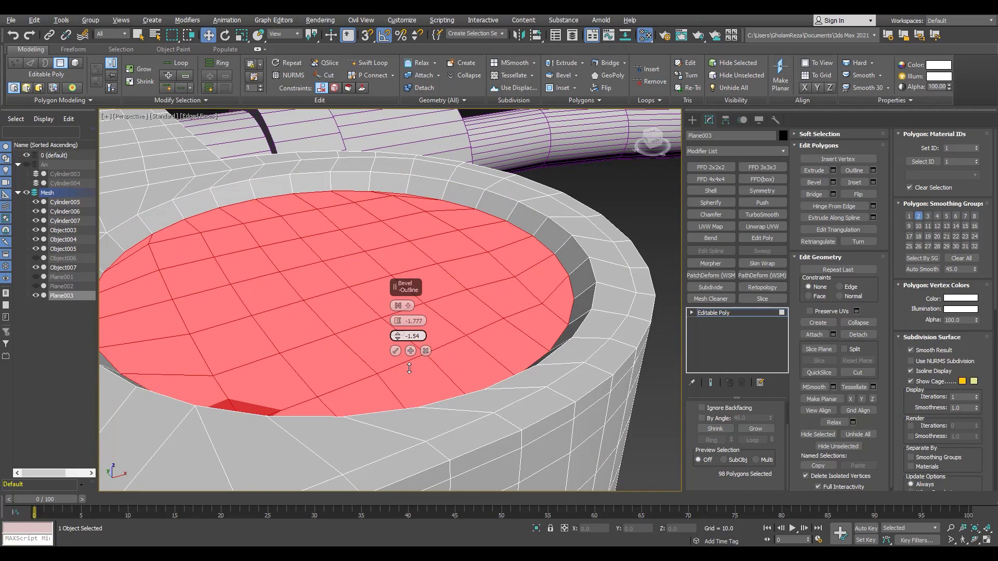
{"action": "left_click", "coordinate": [411, 351]}
{"action": "right_click", "coordinate": [398, 321]}
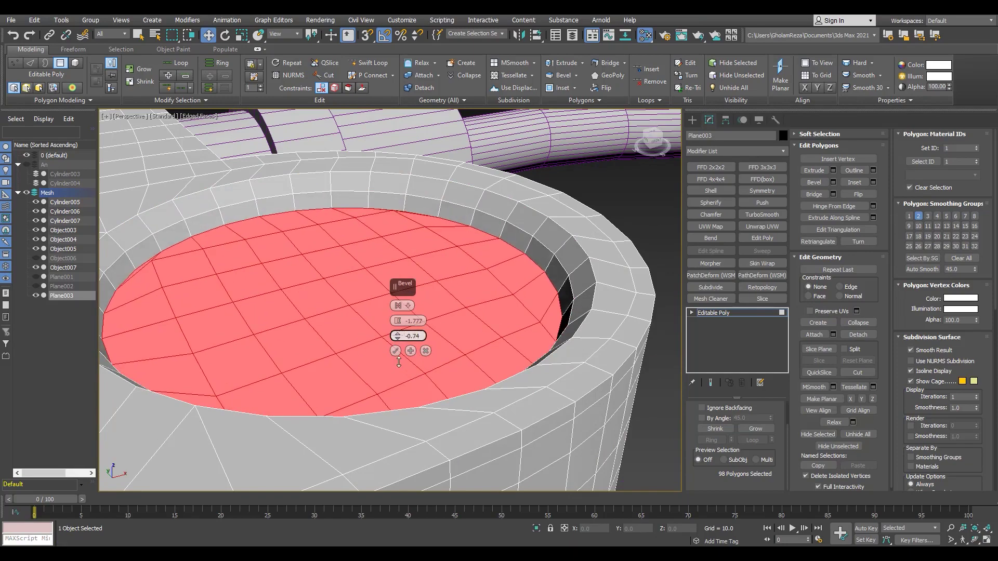
{"action": "left_click_drag", "start_coordinate": [398, 336], "coordinate": [398, 353]}
- Inspect the recessed circle in wireframe and select a vertex on its rim
{"action": "mouse_move", "coordinate": [399, 353]}
{"action": "middle_mouse_down", "text": "alt"}
{"action": "mouse_move", "coordinate": [305, 300]}
{"action": "mouse_move", "coordinate": [306, 350]}
{"action": "middle_mouse_up", "text": "alt"}
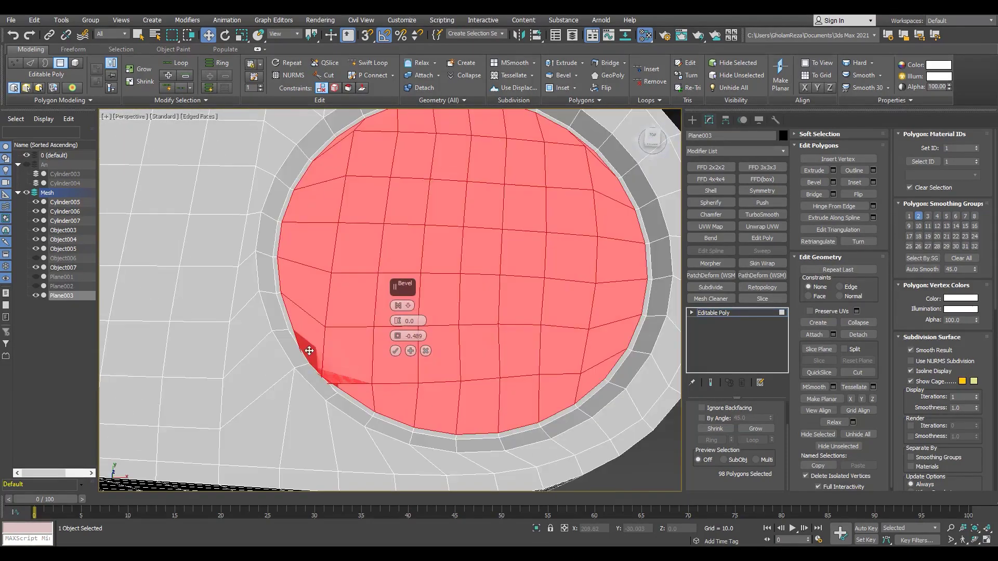
{"action": "scroll", "coordinate": [423, 359], "scroll_direction": "up", "scroll_amount": 5}
{"action": "key", "text": "1"}
{"action": "key", "text": "F3"}
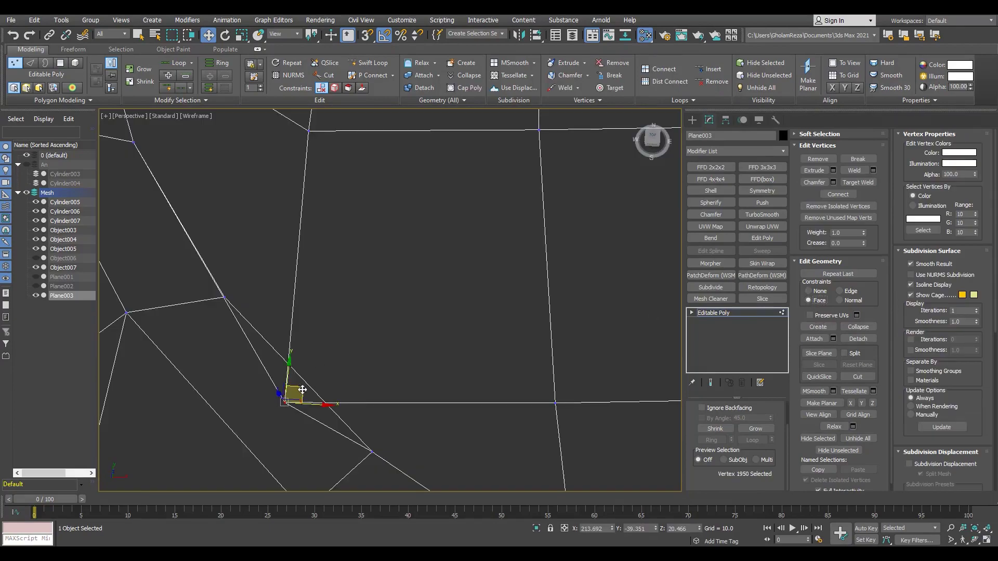
{"action": "key", "text": "F3"}
{"action": "scroll", "coordinate": [302, 390], "scroll_direction": "down", "scroll_amount": 5}
{"action": "mouse_move", "coordinate": [303, 389]}
{"action": "middle_mouse_down", "text": "alt"}
{"action": "mouse_move", "coordinate": [468, 260]}
{"action": "mouse_move", "coordinate": [667, 177]}
{"action": "middle_mouse_up", "text": "alt"}
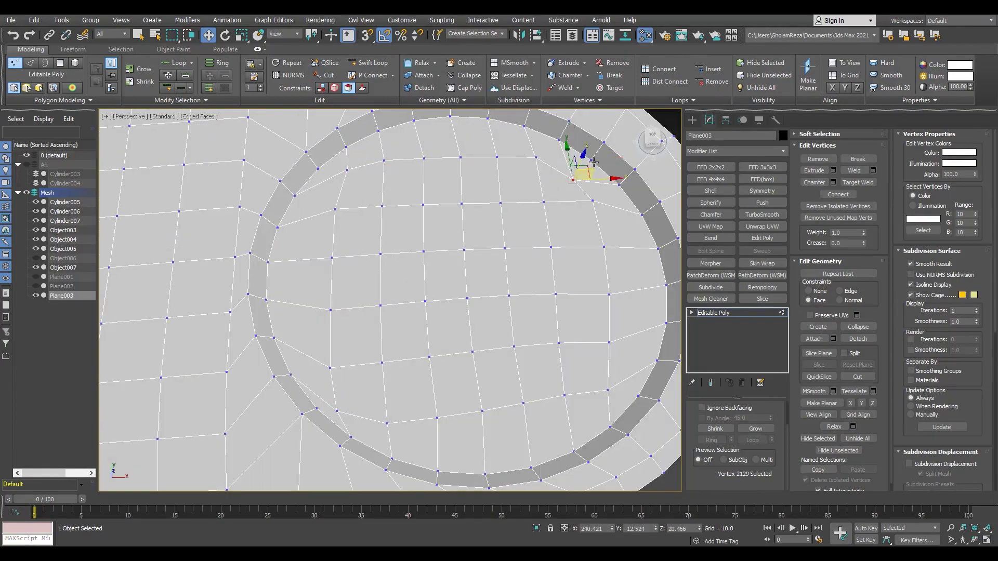
{"action": "scroll", "coordinate": [594, 162], "scroll_direction": "down", "scroll_amount": 5}
{"action": "scroll", "coordinate": [357, 212], "scroll_direction": "up", "scroll_amount": 5}
{"action": "left_click", "coordinate": [207, 367]}
{"action": "scroll", "coordinate": [240, 213], "scroll_direction": "up", "scroll_amount": 2}
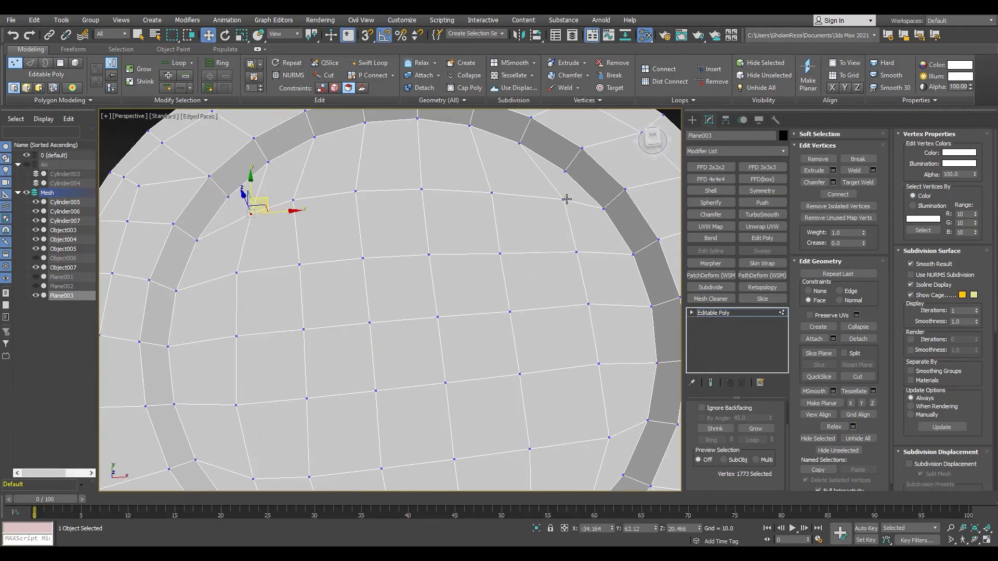
{"action": "middle_click_drag", "start_coordinate": [566, 199], "coordinate": [568, 364], "text": "alt"}
{"action": "scroll", "coordinate": [569, 363], "scroll_direction": "down", "scroll_amount": 5}
- Apply another inset bevel with a slightly wider inward outline
{"action": "key", "text": "4"}
{"action": "scroll", "coordinate": [542, 299], "scroll_direction": "up", "scroll_amount": 5}
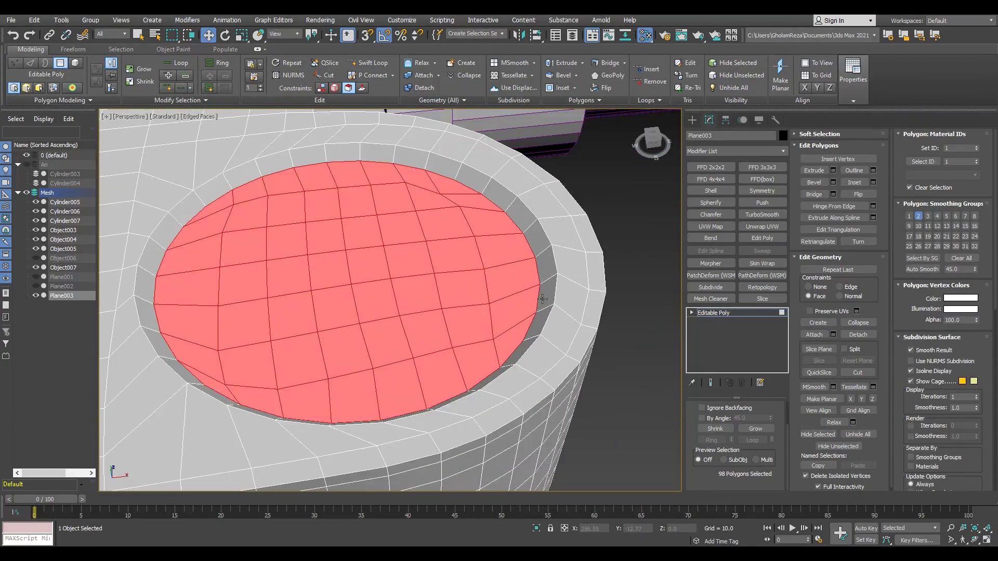
{"action": "scroll", "coordinate": [387, 237], "scroll_direction": "up", "scroll_amount": 3}
{"action": "key", "text": "shift+ctrl+b"}
{"action": "scroll", "coordinate": [345, 364], "scroll_direction": "down", "scroll_amount": 4}
{"action": "scroll", "coordinate": [393, 325], "scroll_direction": "up", "scroll_amount": 5}
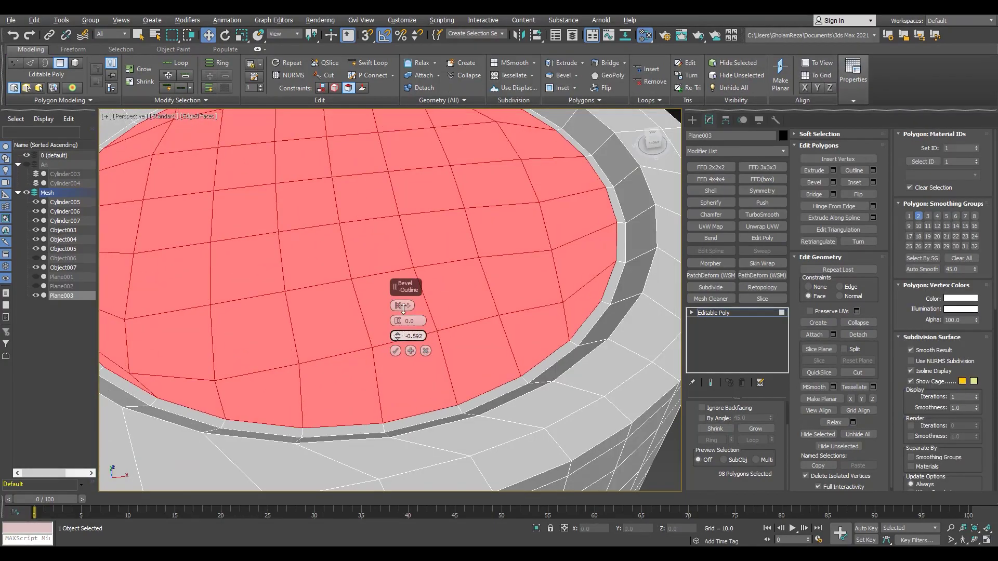
{"action": "left_click_drag", "start_coordinate": [404, 308], "coordinate": [404, 315]}
{"action": "scroll", "coordinate": [405, 338], "scroll_direction": "down", "scroll_amount": 4}
{"action": "scroll", "coordinate": [409, 364], "scroll_direction": "up", "scroll_amount": 3}
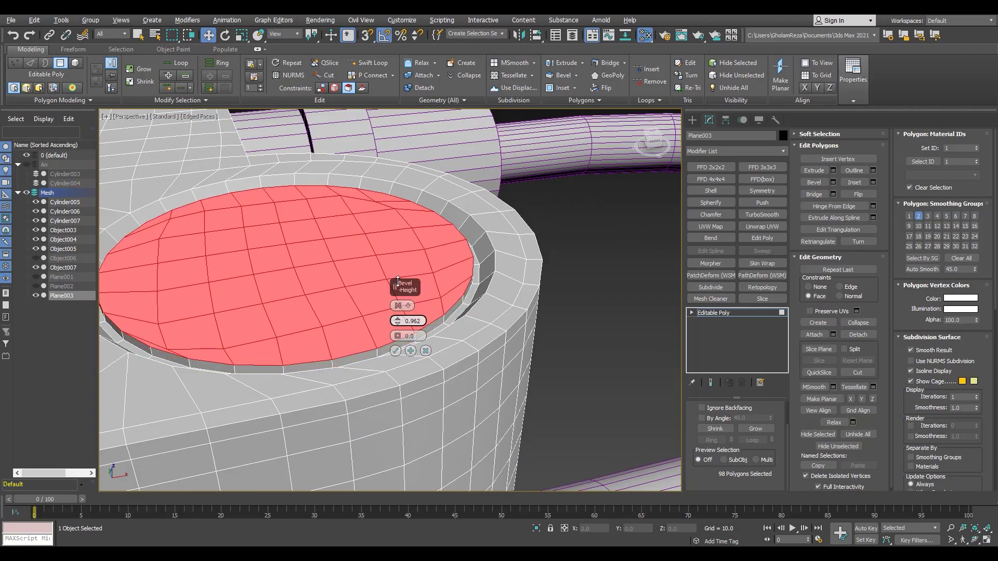
{"action": "scroll", "coordinate": [374, 317], "scroll_direction": "up", "scroll_amount": 2}
{"action": "left_click", "coordinate": [396, 351]}
- Add a final bevel that shrinks the disk inward and sinks it down
{"action": "key", "text": "1"}
{"action": "scroll", "coordinate": [191, 387], "scroll_direction": "up", "scroll_amount": 3}
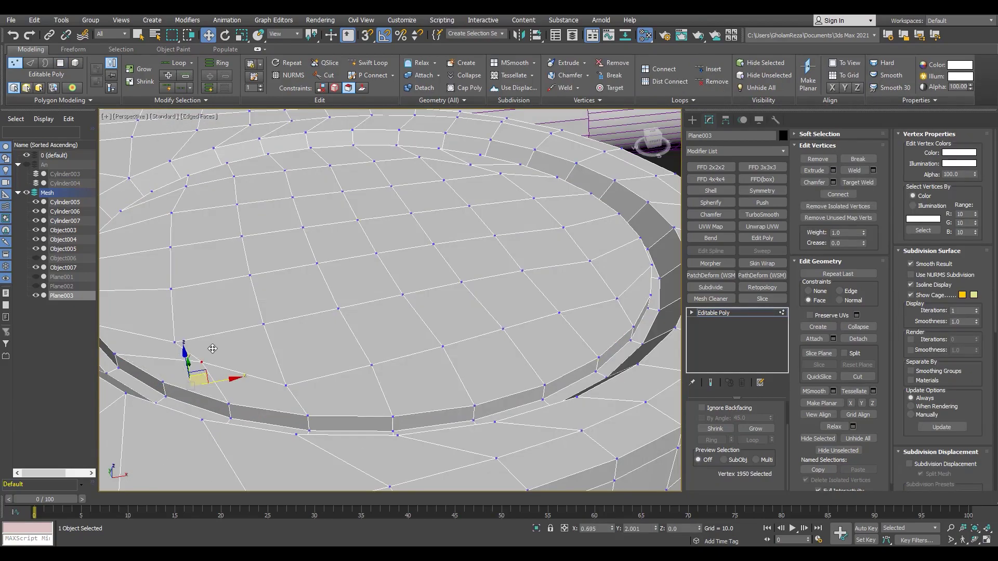
{"action": "scroll", "coordinate": [213, 349], "scroll_direction": "down", "scroll_amount": 5}
{"action": "scroll", "coordinate": [260, 312], "scroll_direction": "up", "scroll_amount": 5}
{"action": "key", "text": "4"}
{"action": "middle_click_drag", "start_coordinate": [271, 312], "coordinate": [521, 332], "text": "alt"}
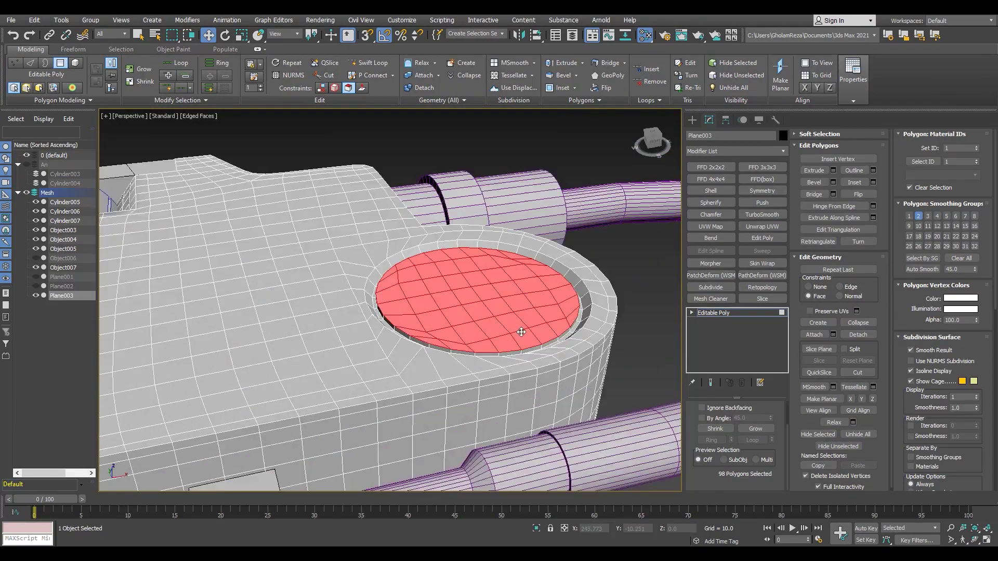
{"action": "scroll", "coordinate": [522, 331], "scroll_direction": "up", "scroll_amount": 3}
{"action": "mouse_move", "coordinate": [396, 335]}
{"action": "left_mouse_down"}
{"action": "mouse_move", "coordinate": [388, 344]}
{"action": "mouse_move", "coordinate": [412, 376]}
{"action": "left_mouse_up"}
{"action": "right_click", "coordinate": [398, 335]}
{"action": "key", "text": "Return"}
{"action": "scroll", "coordinate": [595, 290], "scroll_direction": "down", "scroll_amount": 10}
- Select a narrow strip of polygons across Plane003's top surface
{"action": "key", "text": "F4"}
{"action": "key", "text": "4"}
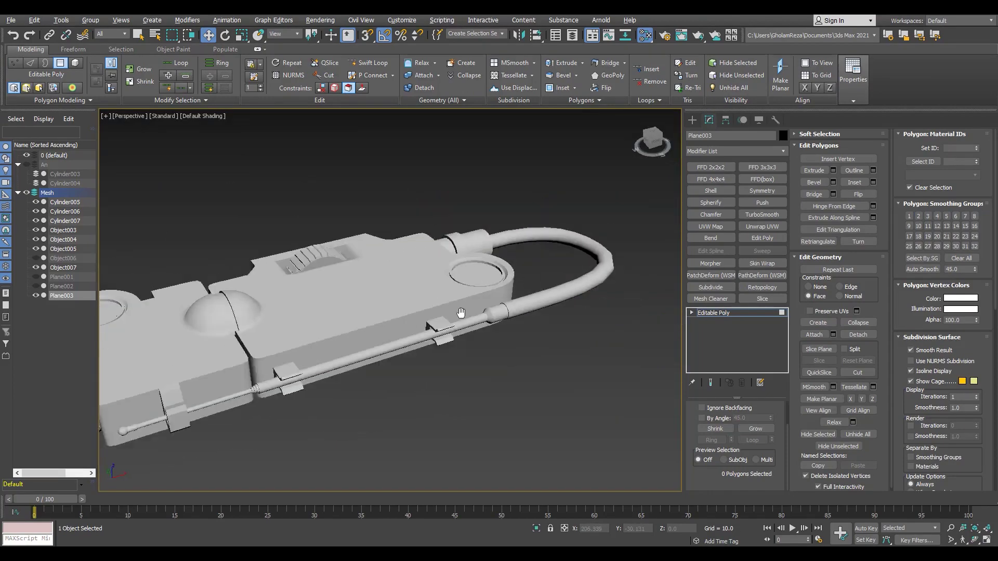
{"action": "middle_click_drag", "start_coordinate": [595, 290], "coordinate": [441, 323], "text": "alt"}
{"action": "key", "text": "F4"}
{"action": "scroll", "coordinate": [395, 296], "scroll_direction": "up", "scroll_amount": 5}
{"action": "scroll", "coordinate": [327, 267], "scroll_direction": "up", "scroll_amount": 3}
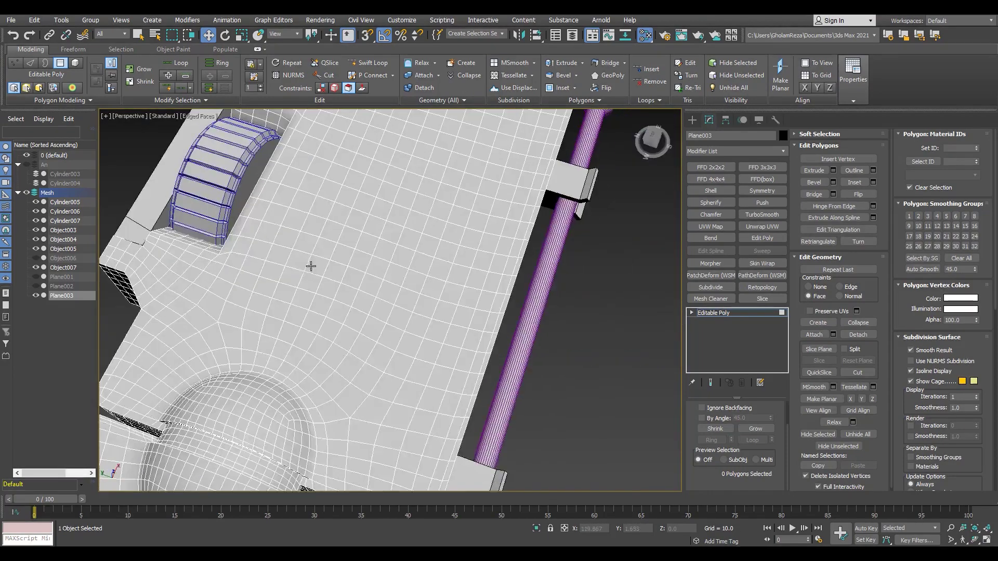
{"action": "scroll", "coordinate": [310, 267], "scroll_direction": "up", "scroll_amount": 2}
{"action": "left_click_drag", "start_coordinate": [310, 267], "coordinate": [334, 236]}
{"action": "key", "text": "alt+w"}
{"action": "middle_click", "coordinate": [299, 328]}
{"action": "key", "text": "alt+w"}
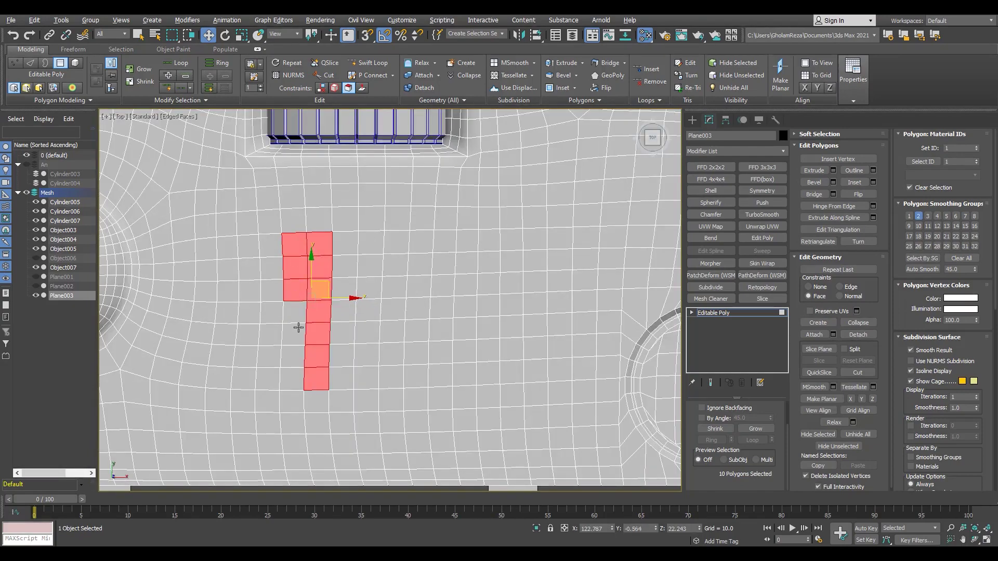
{"action": "middle_click_drag", "start_coordinate": [286, 377], "coordinate": [341, 387]}
- Hinge the polygon strip up 30° from its edge into a sloped wedge
{"action": "key", "text": "2"}
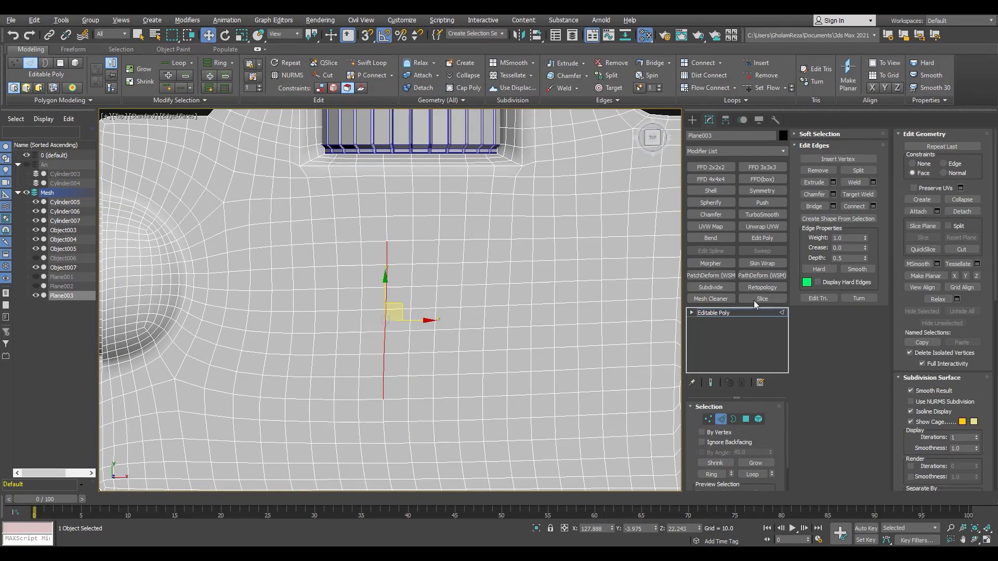
{"action": "left_click_drag", "start_coordinate": [933, 451], "coordinate": [949, 230]}
{"action": "key", "text": "4"}
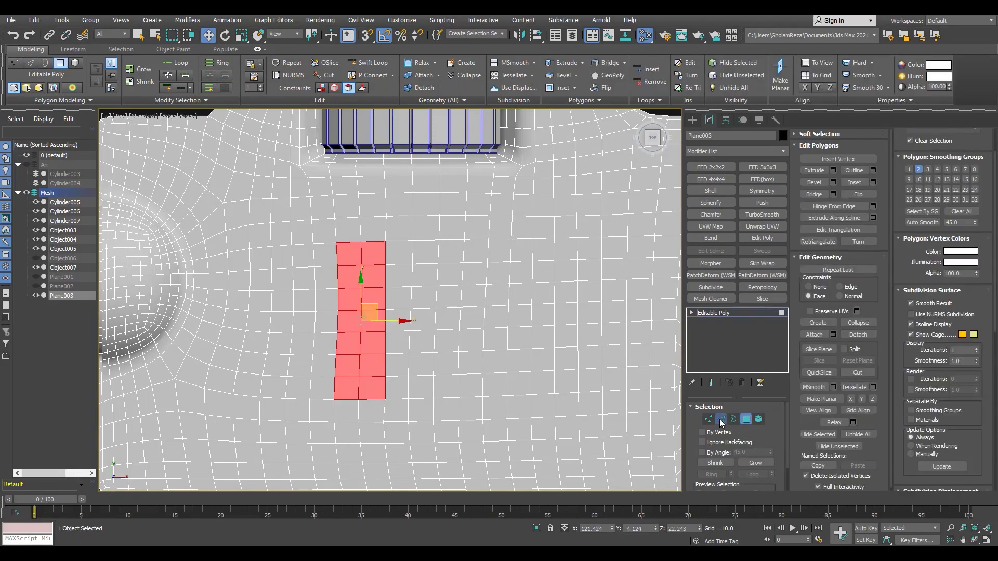
{"action": "key", "text": "2"}
{"action": "key", "text": "4"}
{"action": "key", "text": "alt+w"}
{"action": "key", "text": "alt+w"}
{"action": "middle_click_drag", "start_coordinate": [572, 412], "coordinate": [552, 364], "text": "alt"}
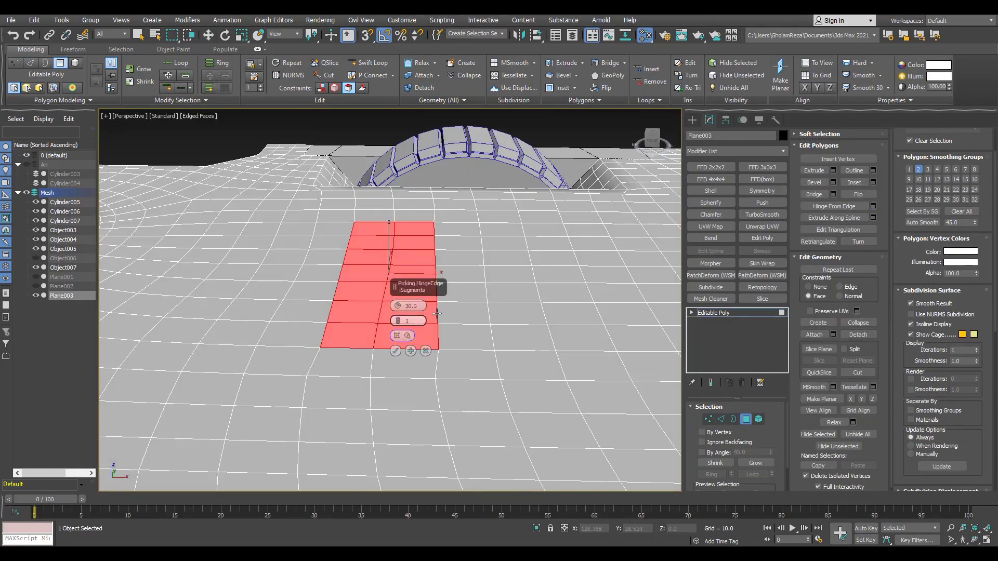
- Weld the stray vertices left around the sloped slot
{"action": "key", "text": "1"}
{"action": "scroll", "coordinate": [439, 242], "scroll_direction": "up", "scroll_amount": 5}
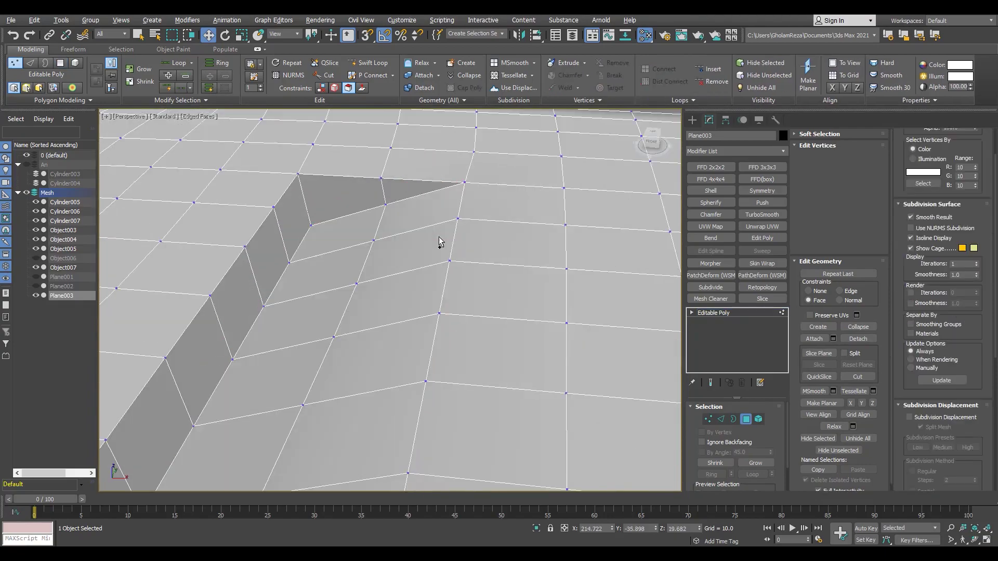
{"action": "left_click", "coordinate": [395, 341]}
{"action": "scroll", "coordinate": [399, 337], "scroll_direction": "down", "scroll_amount": 5}
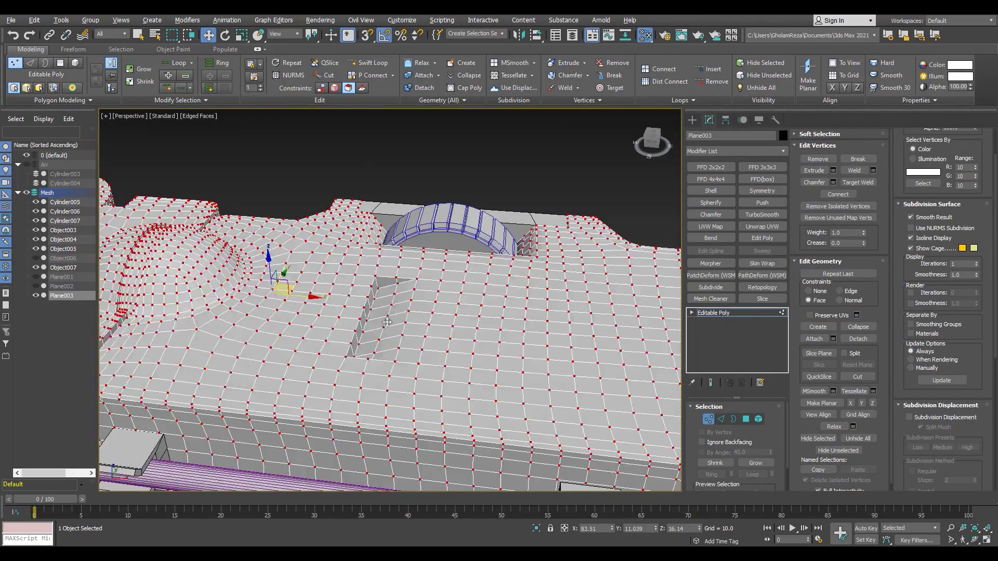
{"action": "key", "text": "4"}
{"action": "scroll", "coordinate": [400, 311], "scroll_direction": "down", "scroll_amount": 3}
{"action": "scroll", "coordinate": [400, 312], "scroll_direction": "up", "scroll_amount": 2}
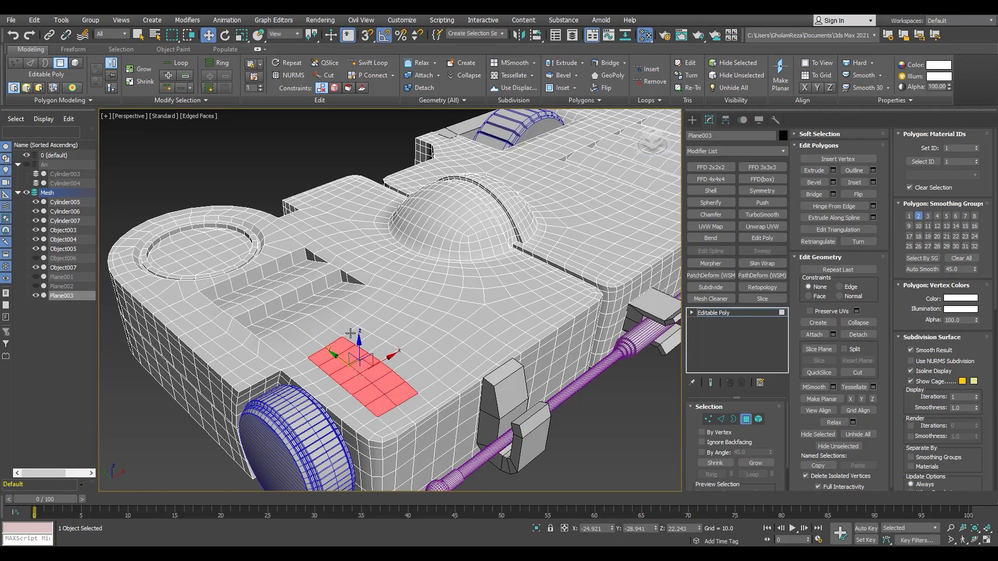
- In Top view, select the edges outlining a rectangular patch near the wheel
{"action": "key", "text": "alt+w"}
{"action": "key", "text": "alt+w"}
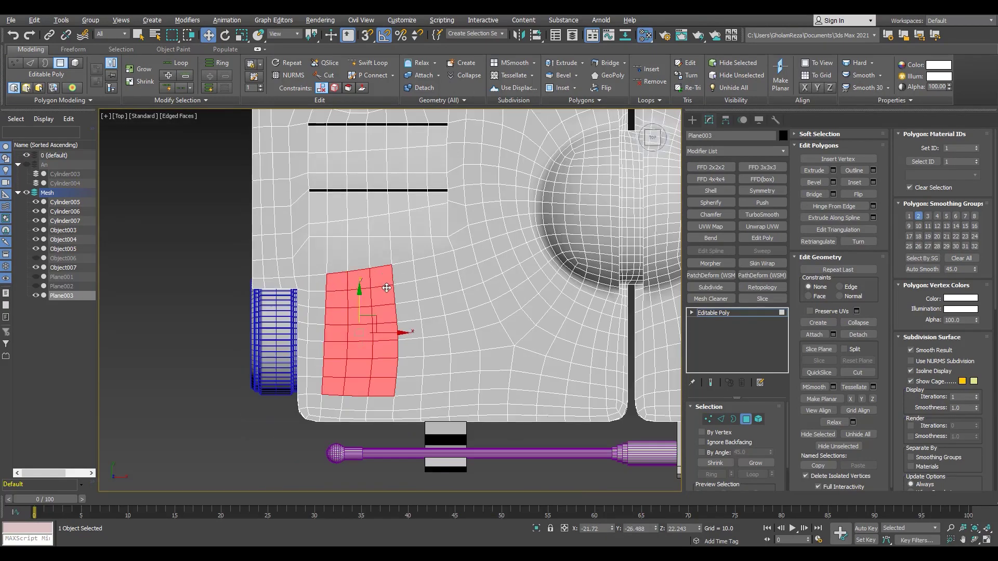
{"action": "key", "text": "3"}
{"action": "key", "text": "2"}
{"action": "key", "text": "4"}
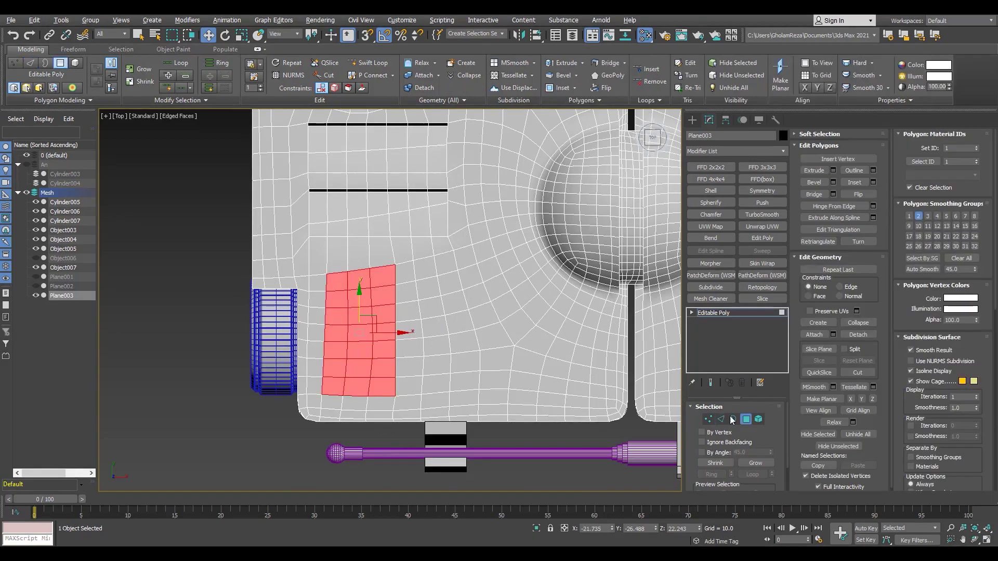
{"action": "left_click", "coordinate": [721, 419], "text": "ctrl+shift"}
{"action": "left_click_drag", "start_coordinate": [493, 225], "coordinate": [345, 423]}
- Square up the rectangular patch's outline edges
{"action": "key", "text": "4"}
{"action": "key", "text": "2"}
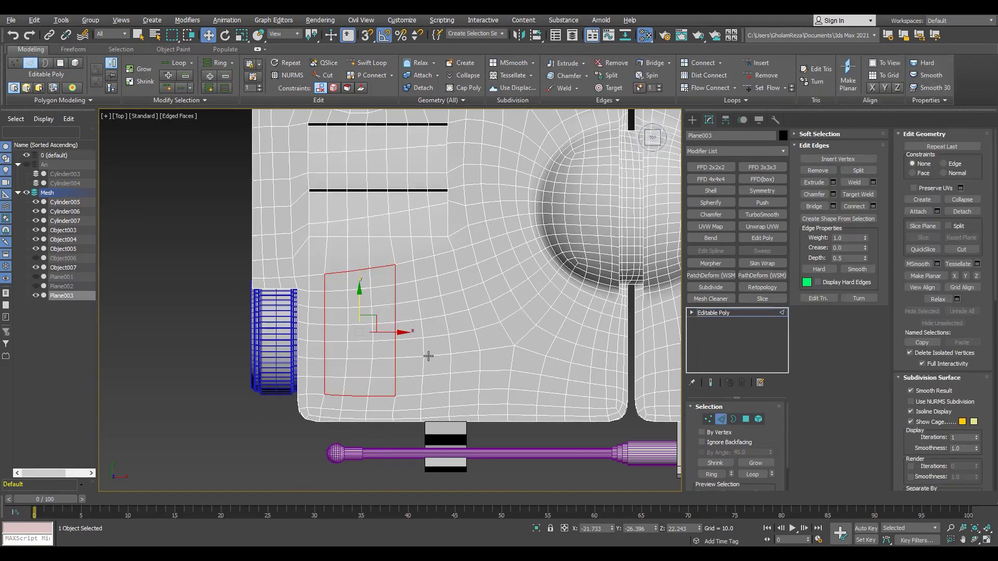
{"action": "key", "text": "4"}
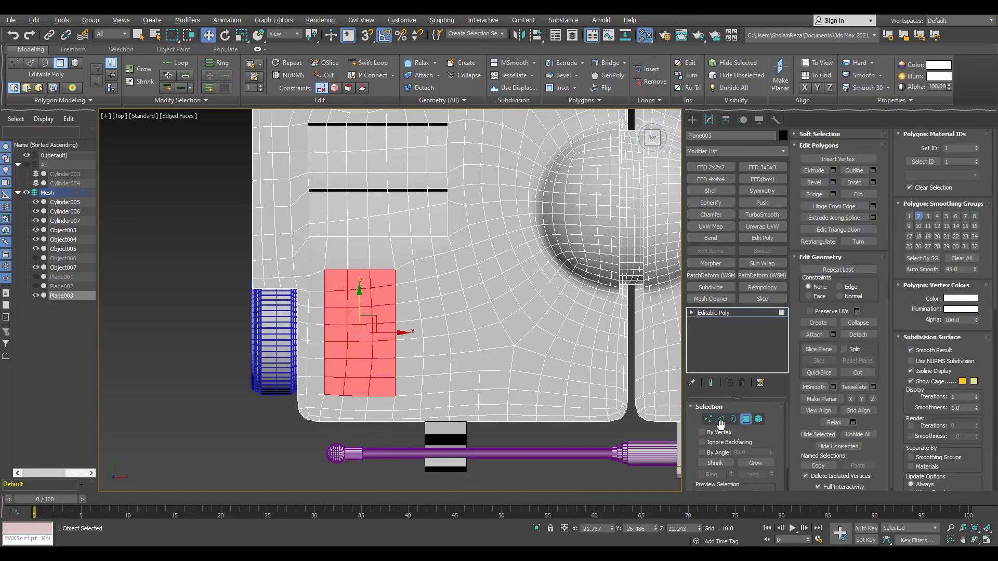
{"action": "key", "text": "2"}
{"action": "left_click_drag", "start_coordinate": [434, 218], "coordinate": [298, 382]}
- Bevel the rectangular polygon patch inward into a sunken pocket
{"action": "key", "text": "p"}
{"action": "key", "text": "4"}
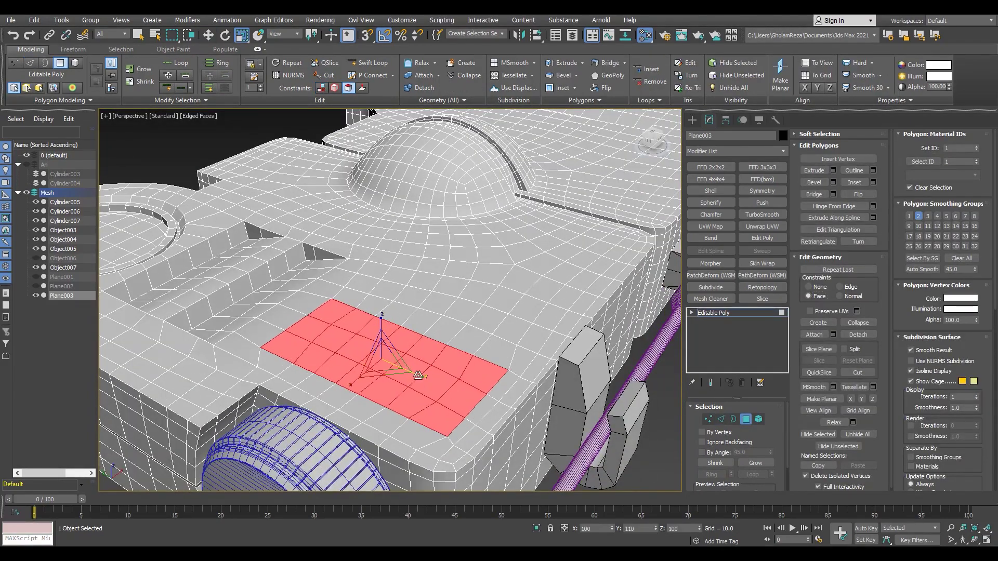
{"action": "key", "text": "z"}
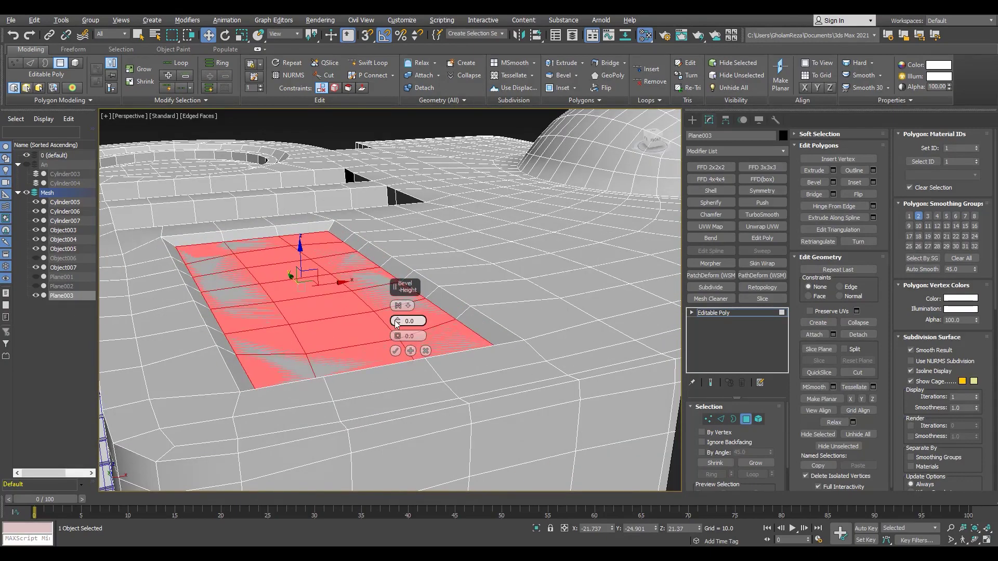
{"action": "left_click", "coordinate": [396, 351]}
{"action": "middle_click_drag", "start_coordinate": [400, 353], "coordinate": [475, 318], "text": "alt"}
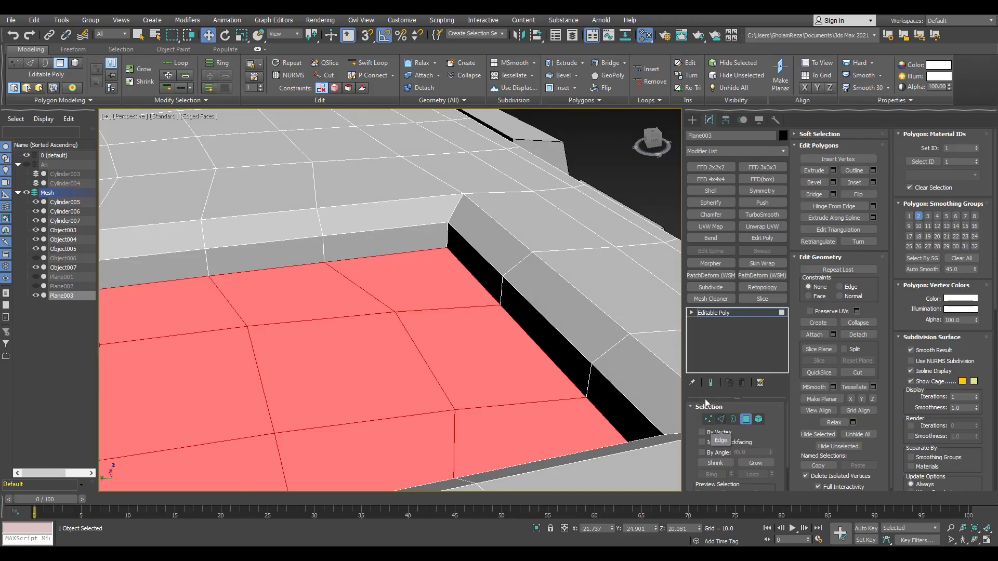
- Chamfer the edge loops around the recess rim
{"action": "left_click", "coordinate": [720, 419]}
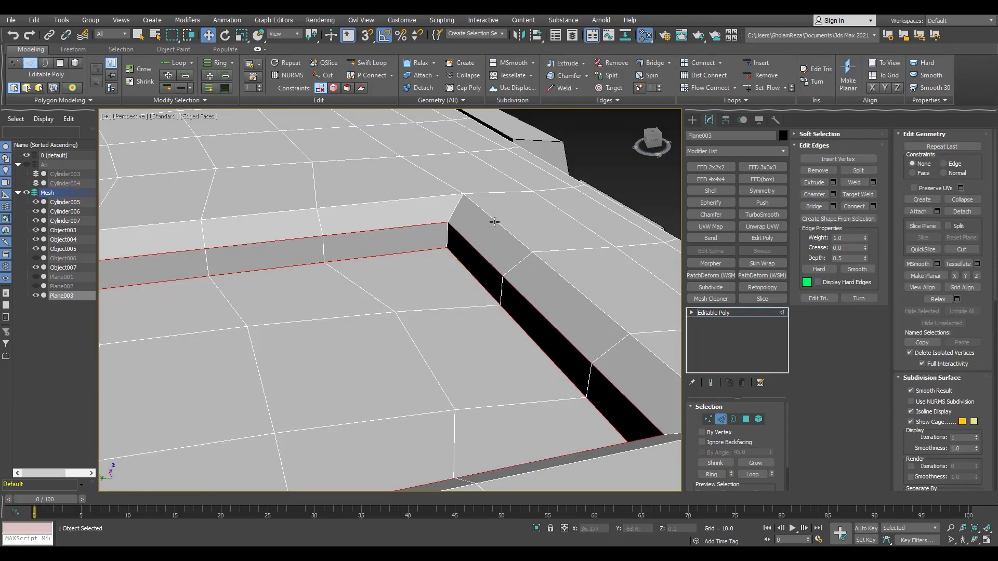
{"action": "scroll", "coordinate": [473, 199], "scroll_direction": "down", "scroll_amount": 6}
{"action": "middle_click_drag", "start_coordinate": [275, 270], "coordinate": [364, 291], "text": "alt"}
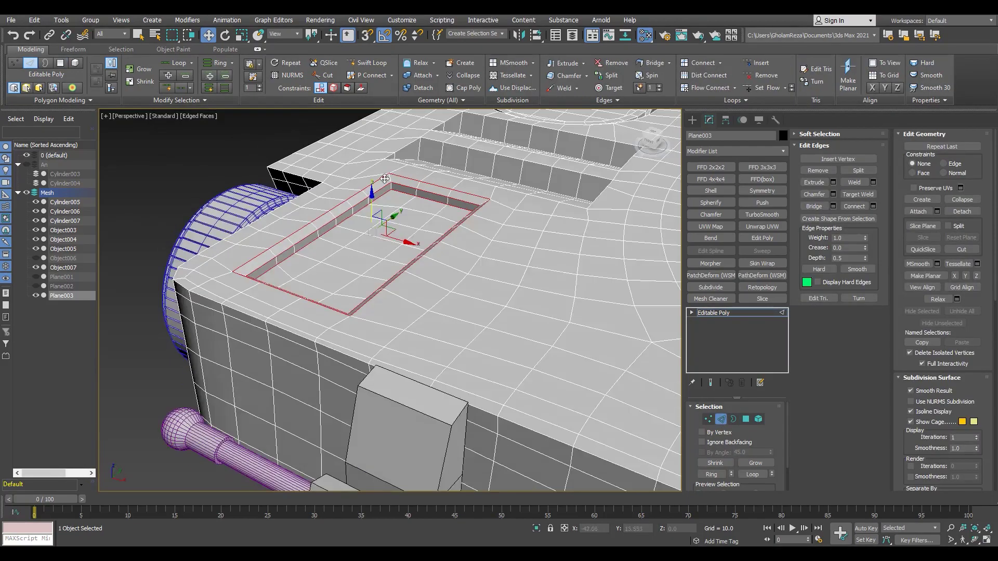
{"action": "scroll", "coordinate": [395, 302], "scroll_direction": "up", "scroll_amount": 5}
{"action": "key", "text": "ctrl+shift+c"}
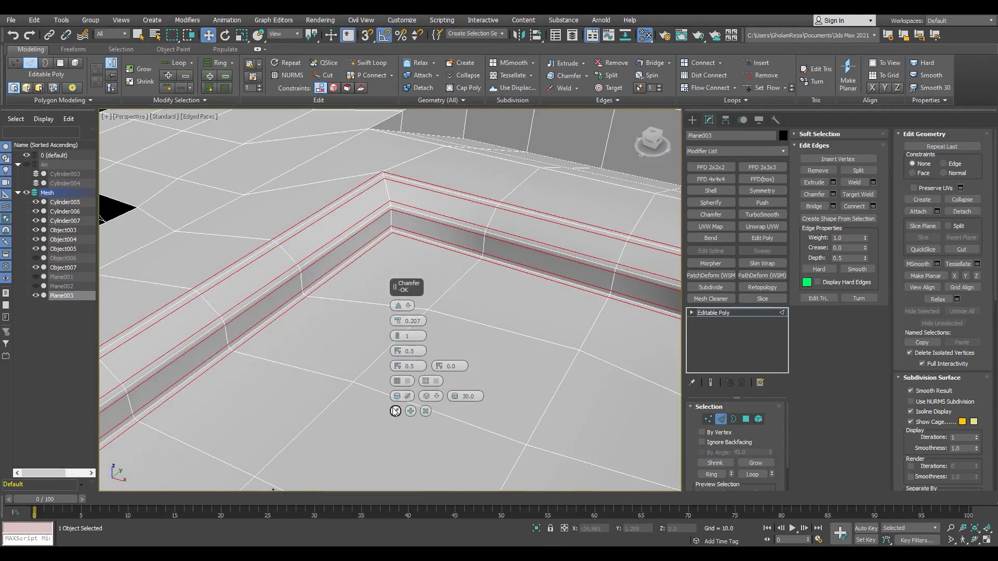
{"action": "left_click", "coordinate": [395, 411]}
{"action": "scroll", "coordinate": [411, 291], "scroll_direction": "down", "scroll_amount": 5}
{"action": "key", "text": "t"}
{"action": "key", "text": "F3"}
- In wireframe Top view, shift the recess frame's corner vertices into place
{"action": "key", "text": "1"}
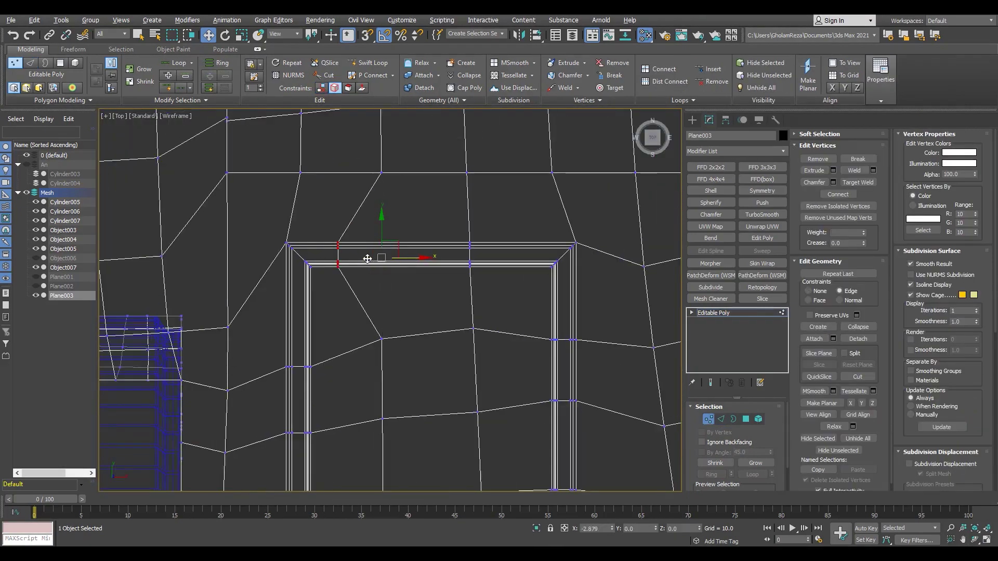
{"action": "scroll", "coordinate": [364, 301], "scroll_direction": "down", "scroll_amount": 2}
{"action": "left_click_drag", "start_coordinate": [446, 266], "coordinate": [477, 264]}
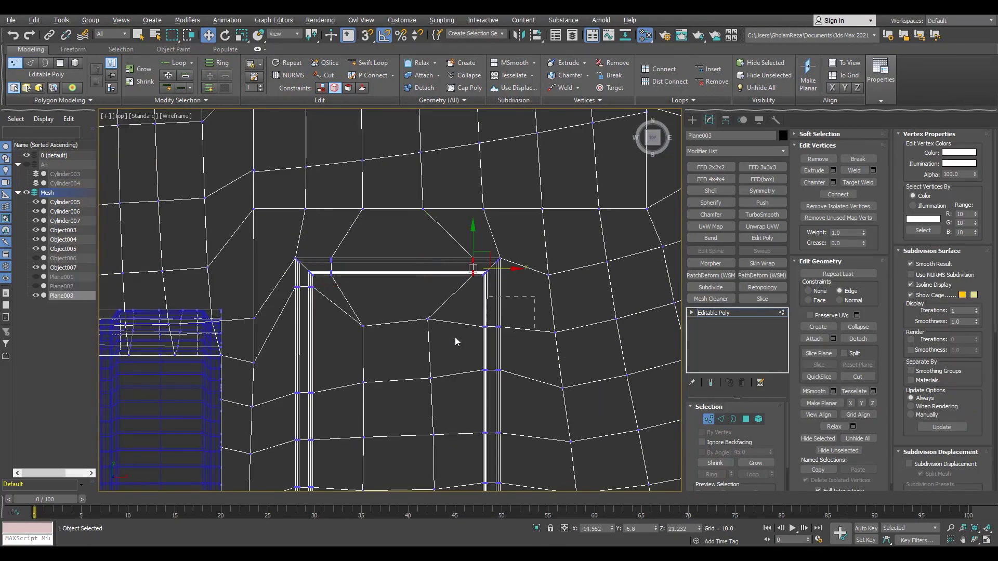
{"action": "scroll", "coordinate": [494, 255], "scroll_direction": "up", "scroll_amount": 3}
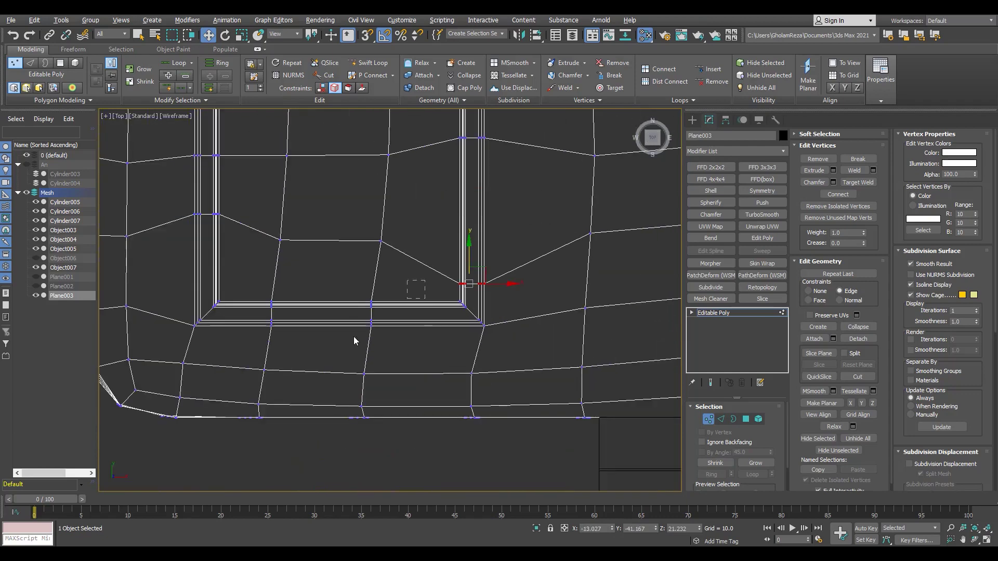
{"action": "middle_click_drag", "start_coordinate": [305, 319], "coordinate": [420, 351]}
{"action": "scroll", "coordinate": [323, 224], "scroll_direction": "up", "scroll_amount": 2}
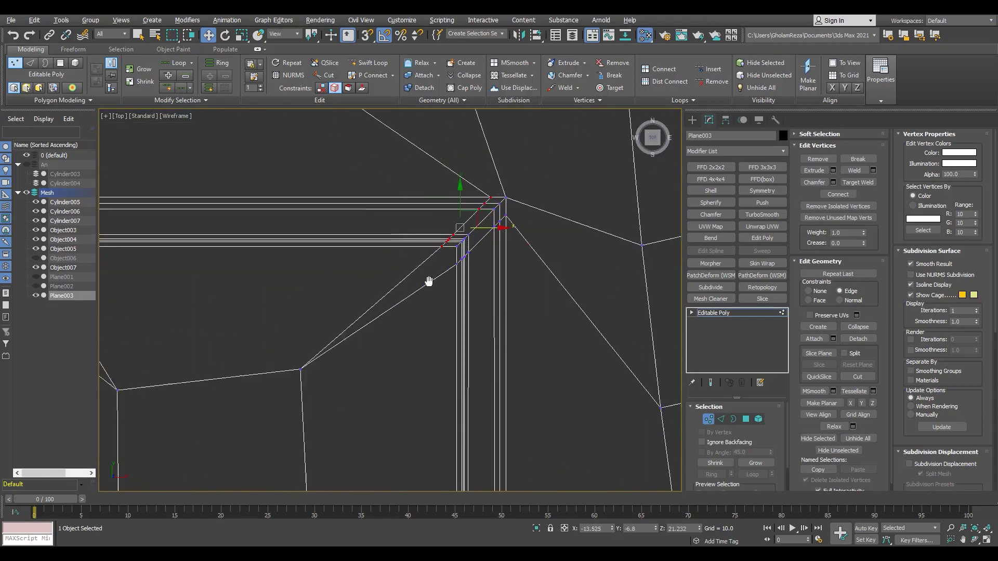
{"action": "left_click_drag", "start_coordinate": [443, 211], "coordinate": [403, 294]}
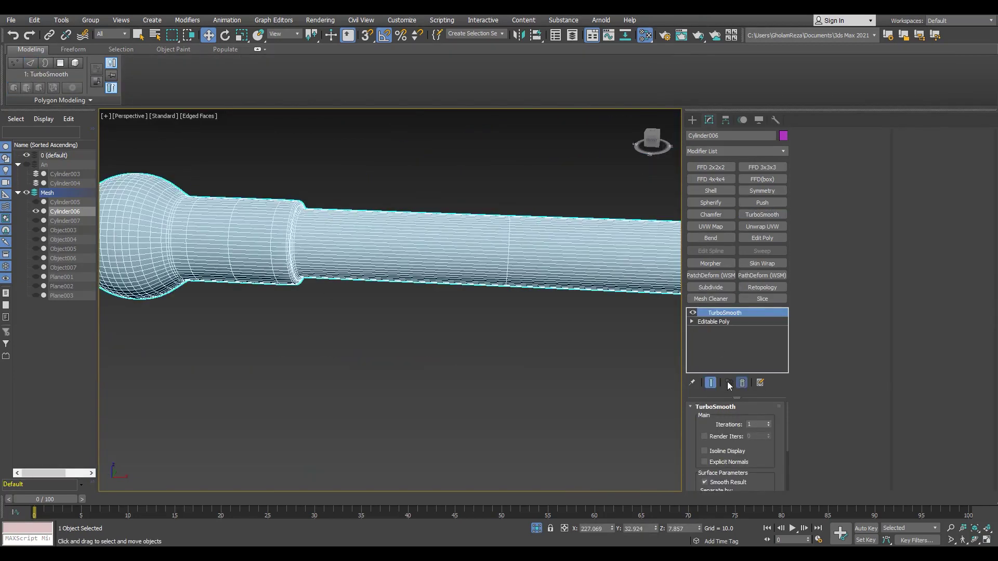
- Raise the hose's TurboSmooth to 2 iterations and unhide the other parts
{"action": "left_click", "coordinate": [121, 19]}
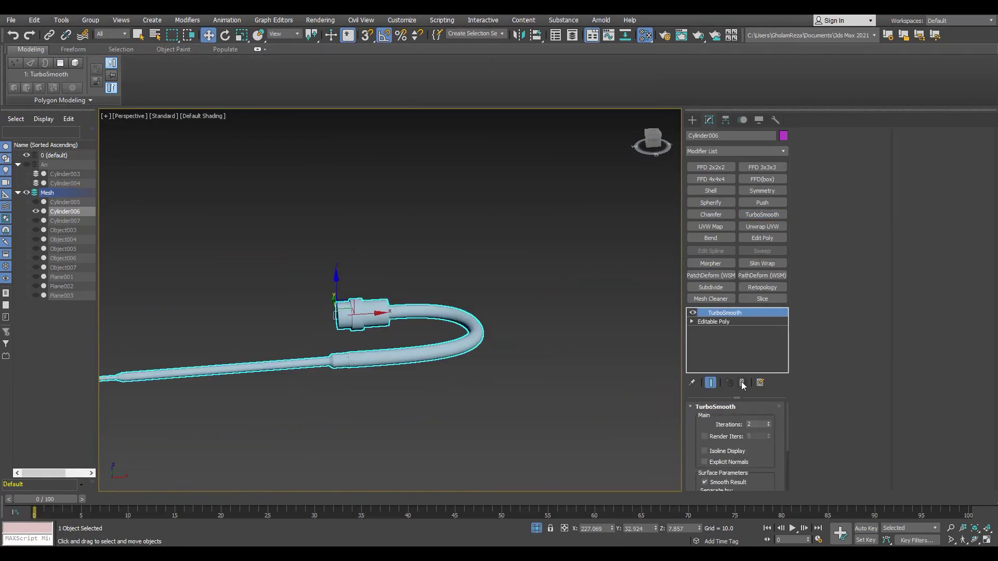
{"action": "left_click", "coordinate": [742, 383]}
{"action": "left_click", "coordinate": [537, 528]}
- Isolate the treaded wheel Cylinder007 and add Swift Loop edges around its tread
{"action": "left_click", "coordinate": [65, 220]}
{"action": "key", "text": "alt+q"}
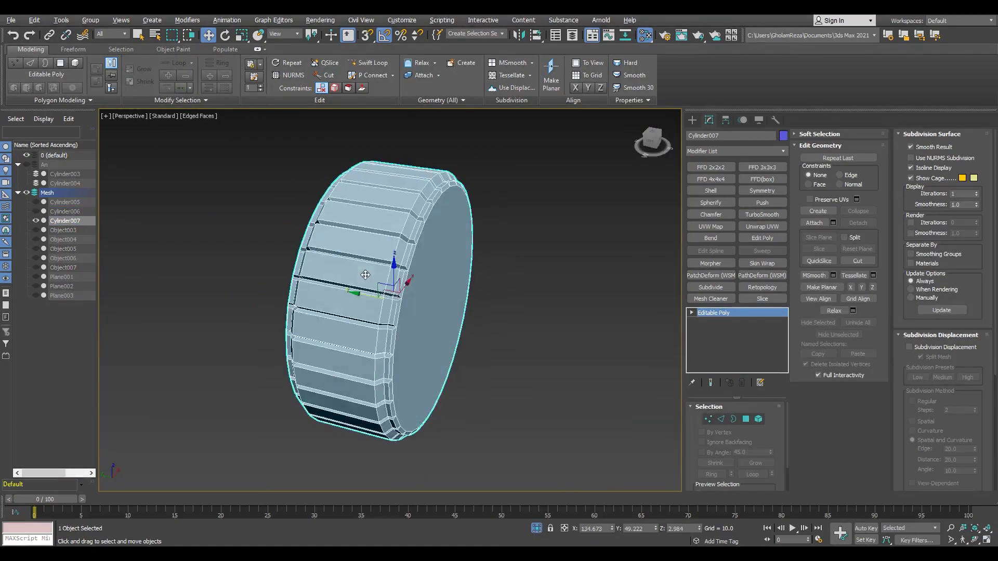
{"action": "left_click", "coordinate": [373, 63]}
{"action": "scroll", "coordinate": [418, 184], "scroll_direction": "up", "scroll_amount": 2}
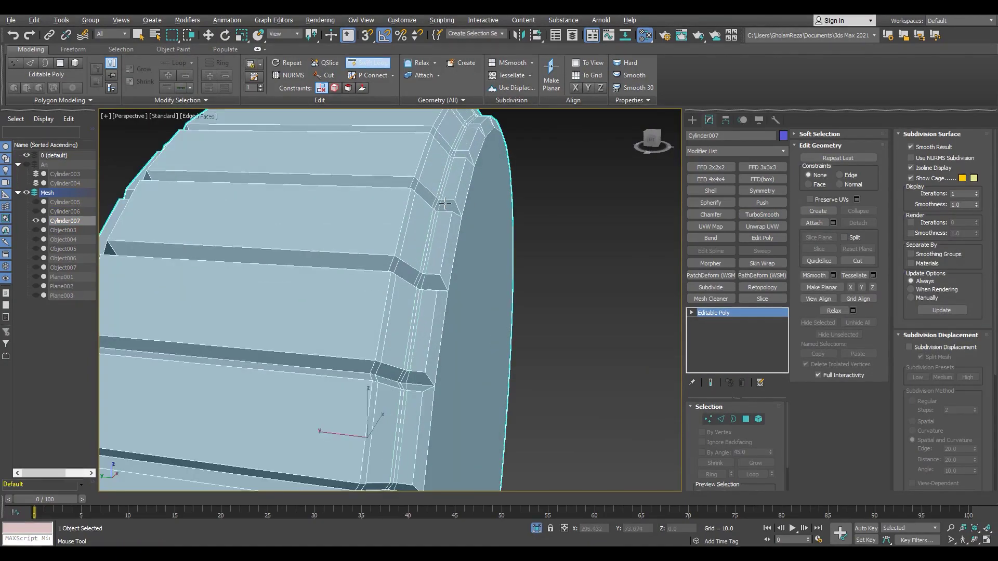
{"action": "middle_click_drag", "start_coordinate": [405, 189], "coordinate": [319, 239], "text": "alt"}
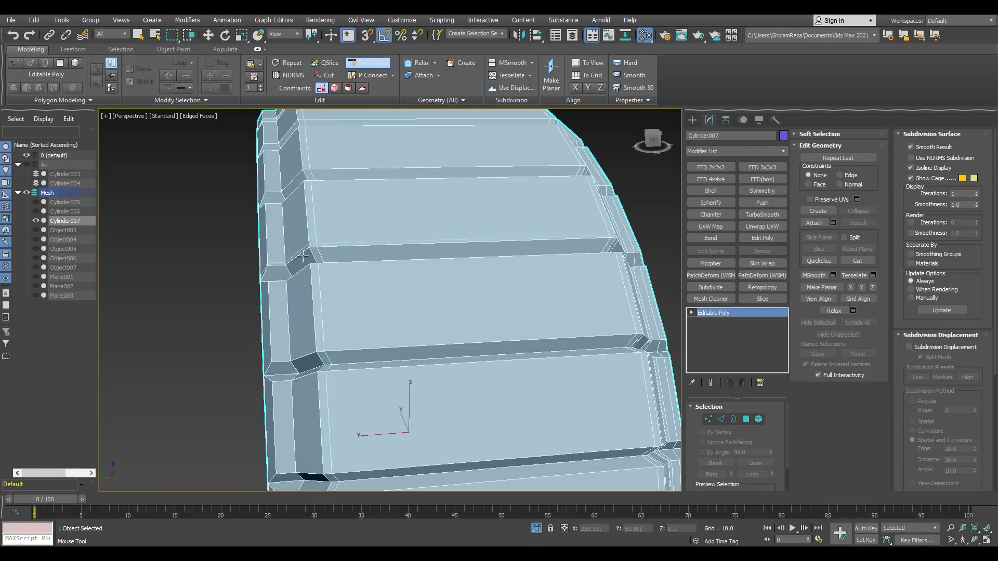
{"action": "scroll", "coordinate": [429, 274], "scroll_direction": "down", "scroll_amount": 5}
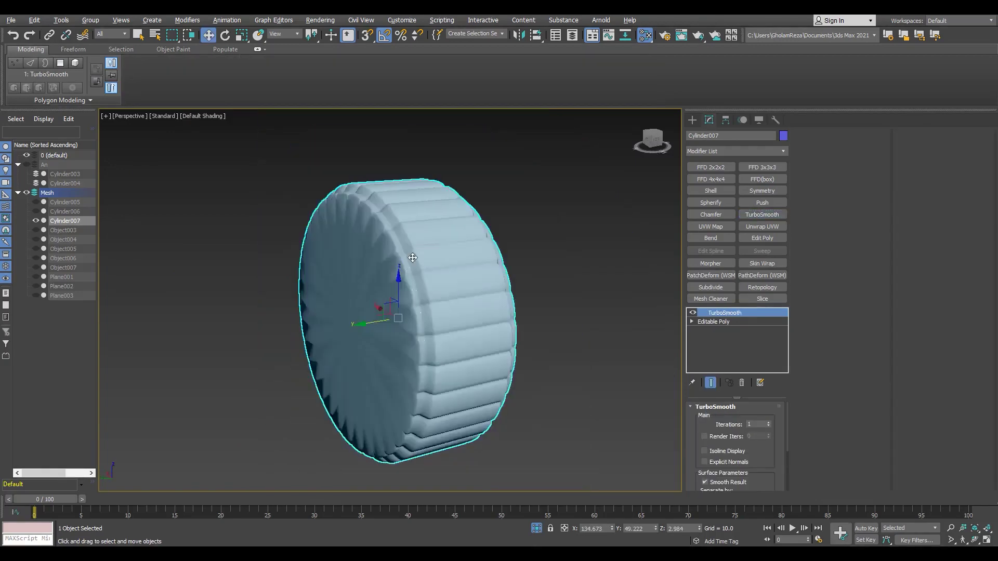
{"action": "key", "text": "4"}
{"action": "left_click", "coordinate": [430, 267]}
- Select the edge loop around the wheel's rim and inspect it from several angles
{"action": "key", "text": "2"}
{"action": "double_click", "coordinate": [442, 217]}
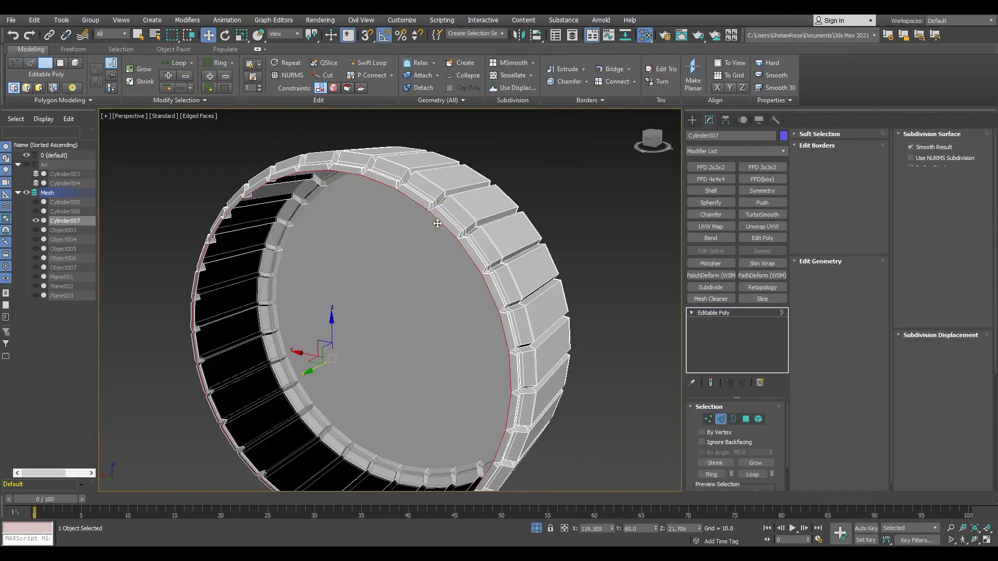
{"action": "middle_click_drag", "start_coordinate": [442, 217], "coordinate": [404, 199], "text": "alt"}
{"action": "middle_click_drag", "start_coordinate": [423, 389], "coordinate": [394, 286], "text": "alt"}
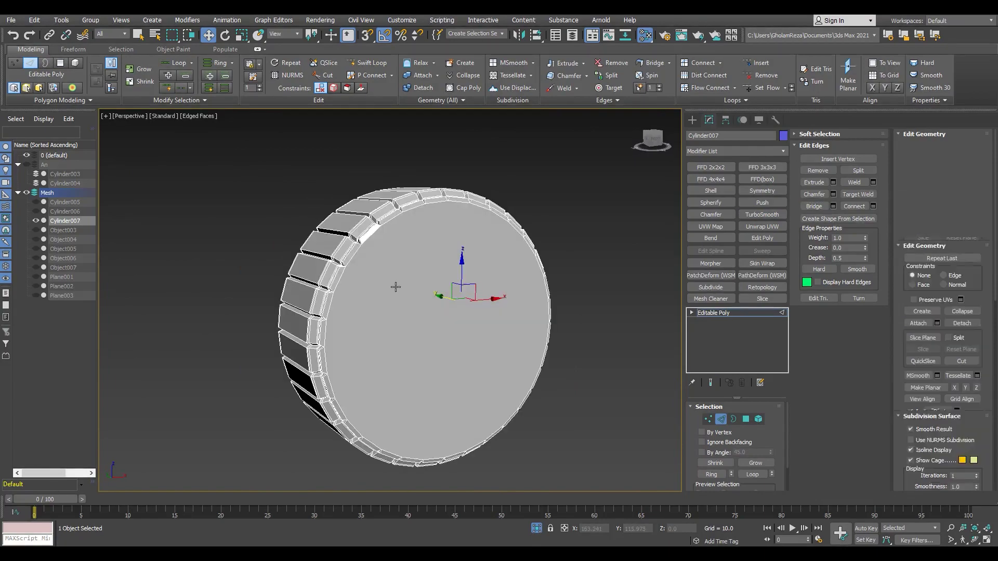
{"action": "scroll", "coordinate": [423, 264], "scroll_direction": "up", "scroll_amount": 5}
{"action": "key", "text": "4"}
{"action": "scroll", "coordinate": [416, 265], "scroll_direction": "down", "scroll_amount": 3}
{"action": "key", "text": "3"}
{"action": "scroll", "coordinate": [467, 252], "scroll_direction": "down", "scroll_amount": 4}
{"action": "key", "text": "2"}
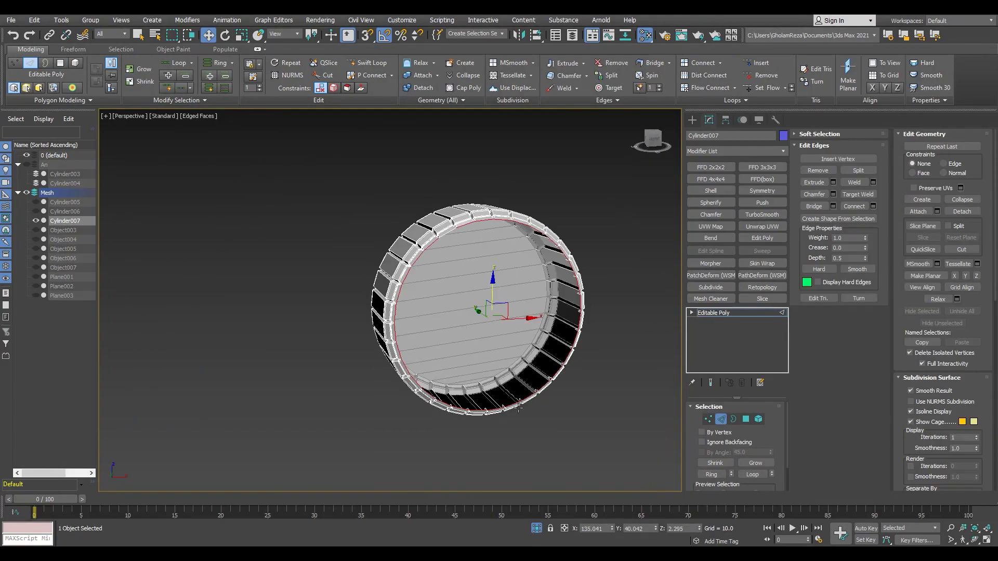
{"action": "scroll", "coordinate": [530, 403], "scroll_direction": "up", "scroll_amount": 4}
{"action": "scroll", "coordinate": [439, 368], "scroll_direction": "down", "scroll_amount": 4}
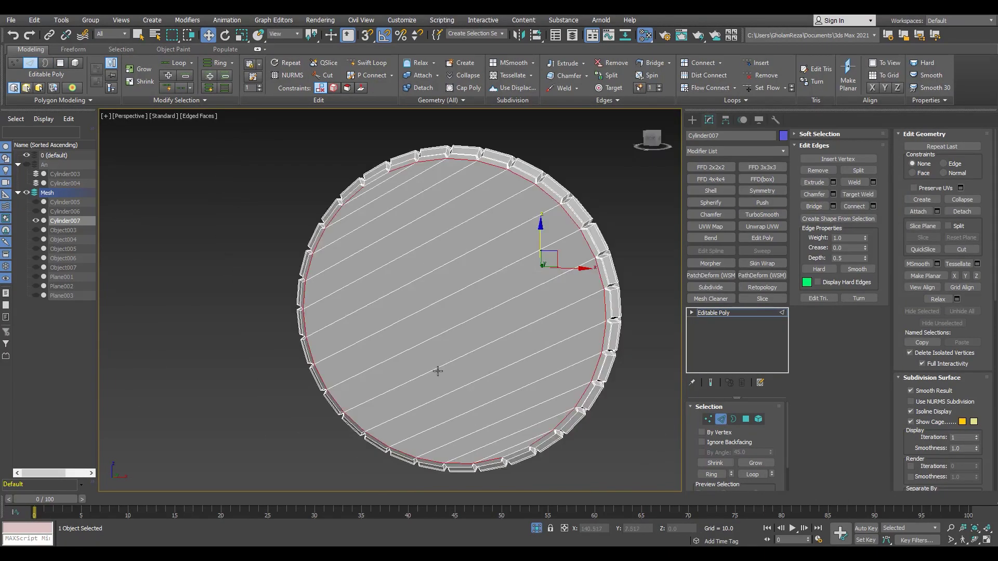
{"action": "middle_click_drag", "start_coordinate": [439, 368], "coordinate": [629, 284], "text": "alt"}
{"action": "middle_click_drag", "start_coordinate": [572, 271], "coordinate": [509, 281], "text": "alt"}
- Bevel the wheel's flat cap polygon inward
{"action": "key", "text": "4"}
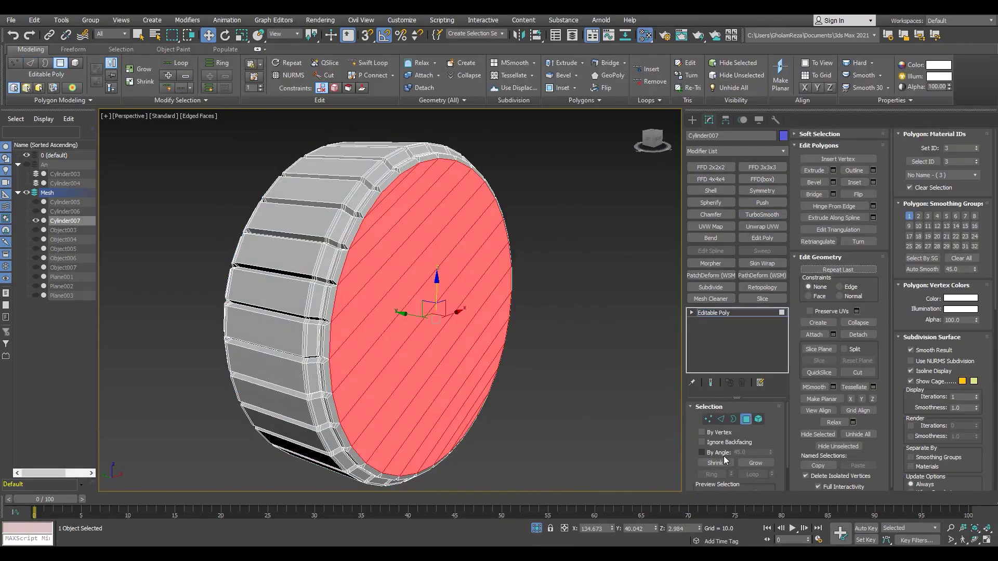
{"action": "scroll", "coordinate": [414, 381], "scroll_direction": "up", "scroll_amount": 5}
{"action": "scroll", "coordinate": [461, 361], "scroll_direction": "up", "scroll_amount": 3}
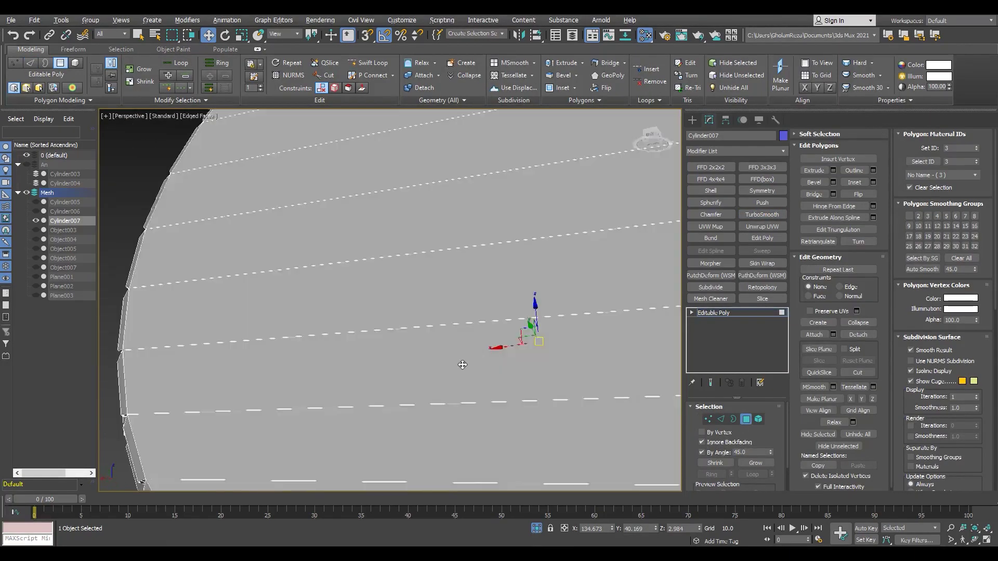
{"action": "middle_click_drag", "start_coordinate": [461, 361], "coordinate": [598, 374], "text": "alt"}
{"action": "middle_click_drag", "start_coordinate": [673, 463], "coordinate": [468, 312], "text": "alt"}
{"action": "left_click", "coordinate": [416, 312]}
{"action": "left_click", "coordinate": [834, 182]}
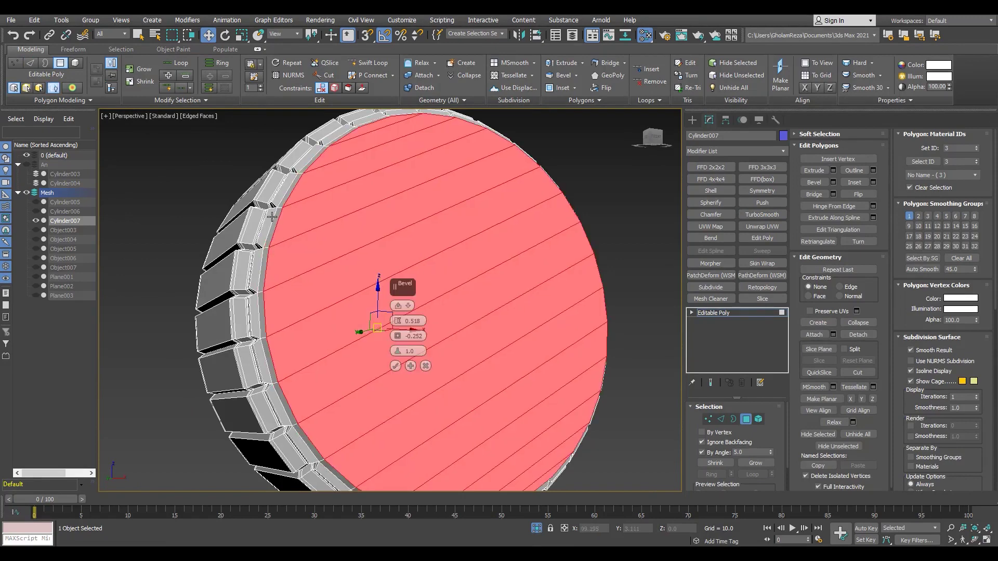
{"action": "scroll", "coordinate": [402, 320], "scroll_direction": "up", "scroll_amount": 4}
{"action": "left_click", "coordinate": [718, 312]}
- Add a TurboSmooth at 2 iterations to Cylinder007 and inspect the rounded tread
{"action": "scroll", "coordinate": [379, 252], "scroll_direction": "down", "scroll_amount": 5}
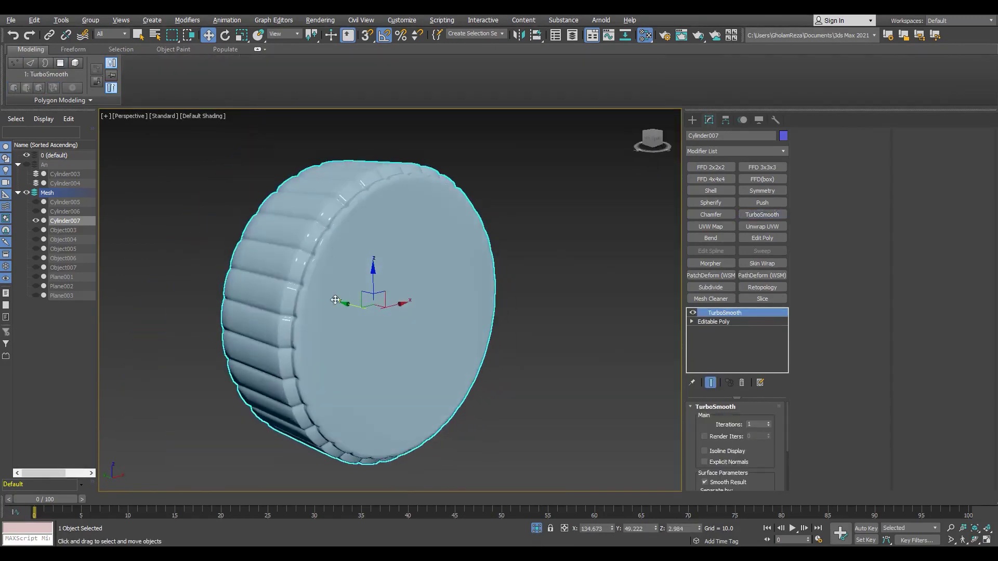
{"action": "scroll", "coordinate": [468, 334], "scroll_direction": "up", "scroll_amount": 4}
{"action": "scroll", "coordinate": [468, 334], "scroll_direction": "up", "scroll_amount": 3}
{"action": "left_click", "coordinate": [762, 214]}
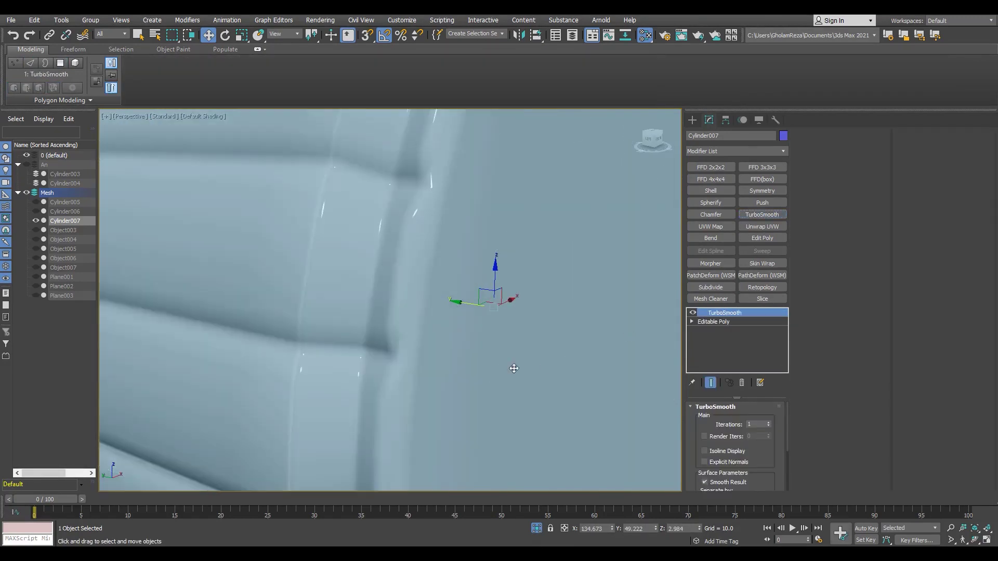
{"action": "scroll", "coordinate": [510, 367], "scroll_direction": "down", "scroll_amount": 5}
{"action": "middle_click_drag", "start_coordinate": [535, 363], "coordinate": [468, 343], "text": "alt"}
{"action": "scroll", "coordinate": [448, 347], "scroll_direction": "up", "scroll_amount": 3}
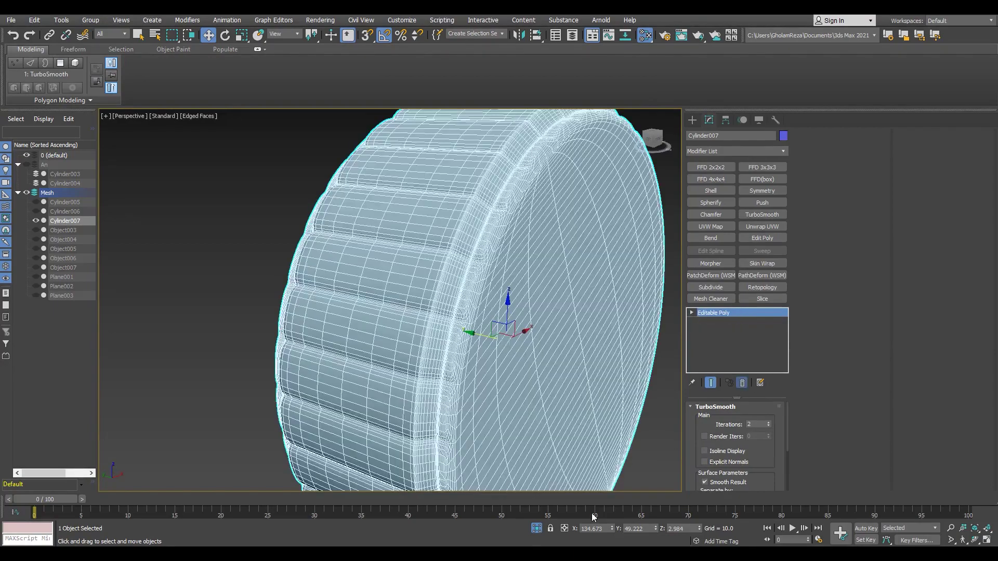
- Isolate bracket Object003, trial a Chamfer modifier at about 0.4, then remove it
{"action": "key", "text": "alt+q"}
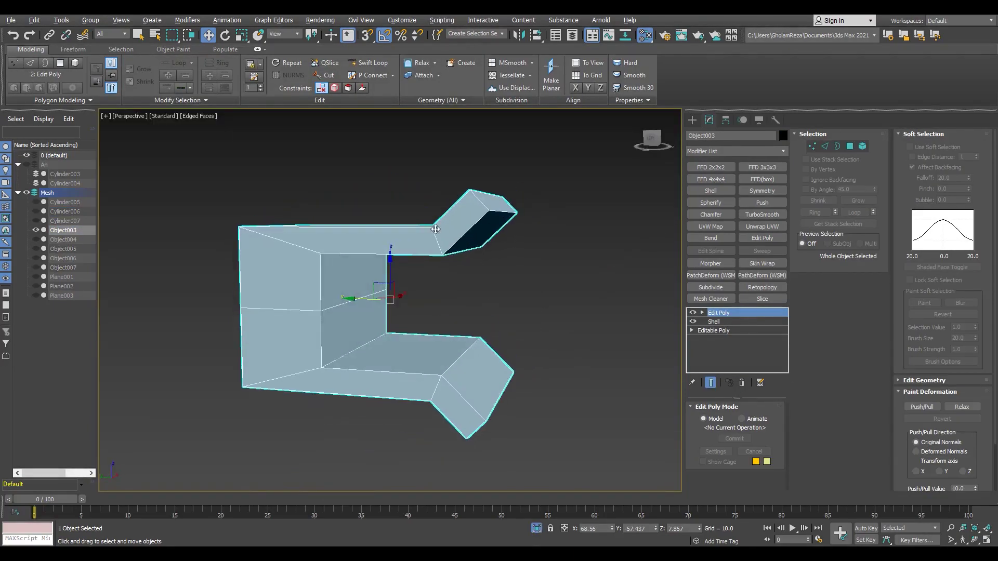
{"action": "key", "text": "4"}
{"action": "key", "text": "ctrl+a"}
{"action": "left_click", "coordinate": [710, 214]}
{"action": "middle_click_drag", "start_coordinate": [462, 221], "coordinate": [483, 229], "text": "alt"}
{"action": "scroll", "coordinate": [767, 473], "scroll_direction": "down", "scroll_amount": 2}
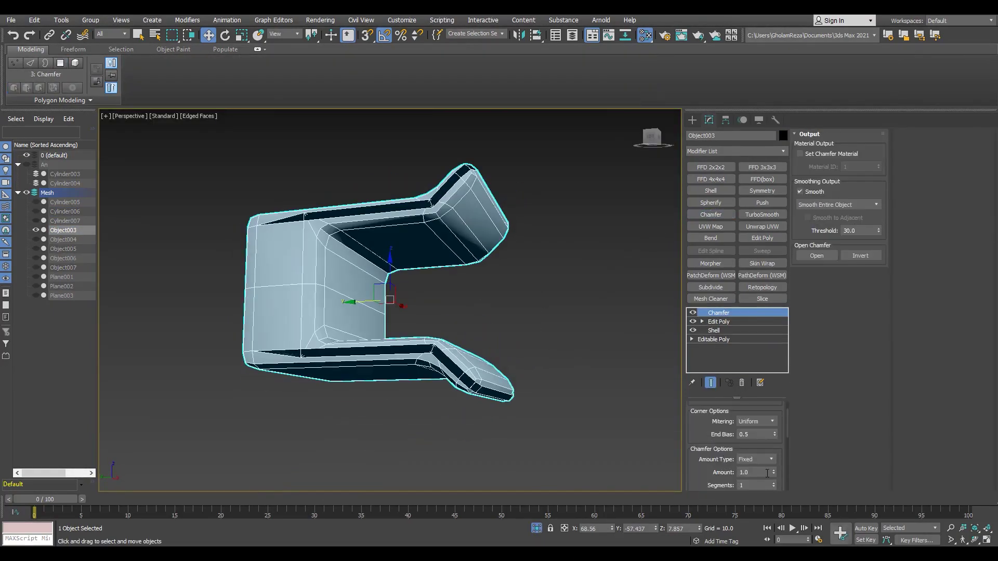
{"action": "left_click_drag", "start_coordinate": [801, 59], "coordinate": [795, 386]}
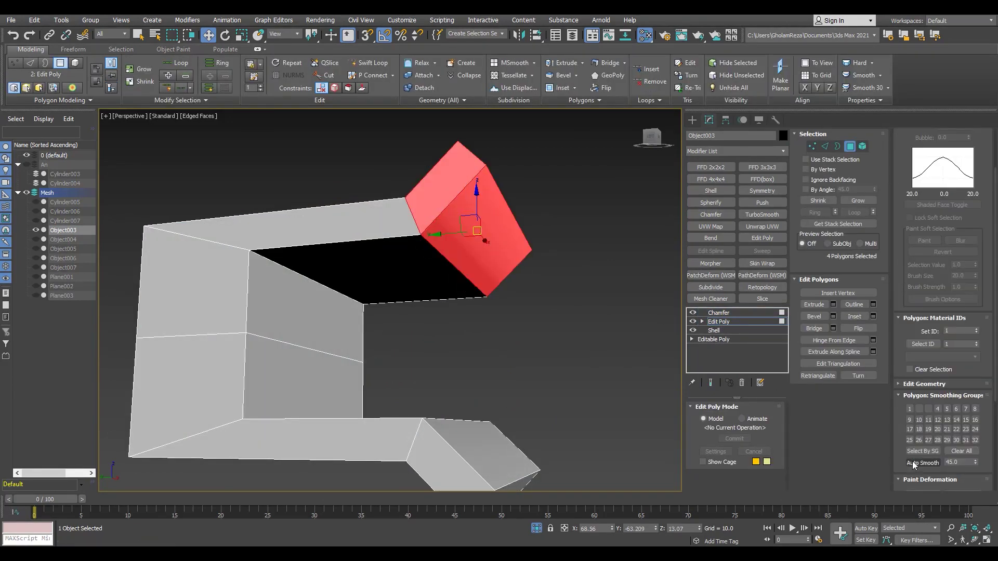
{"action": "left_click", "coordinate": [720, 313]}
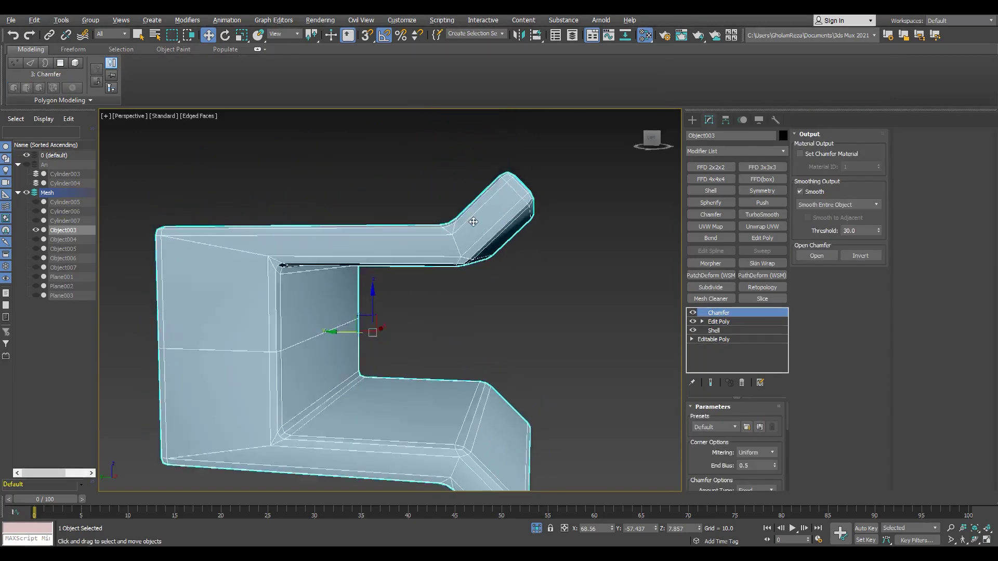
{"action": "left_click", "coordinate": [742, 383]}
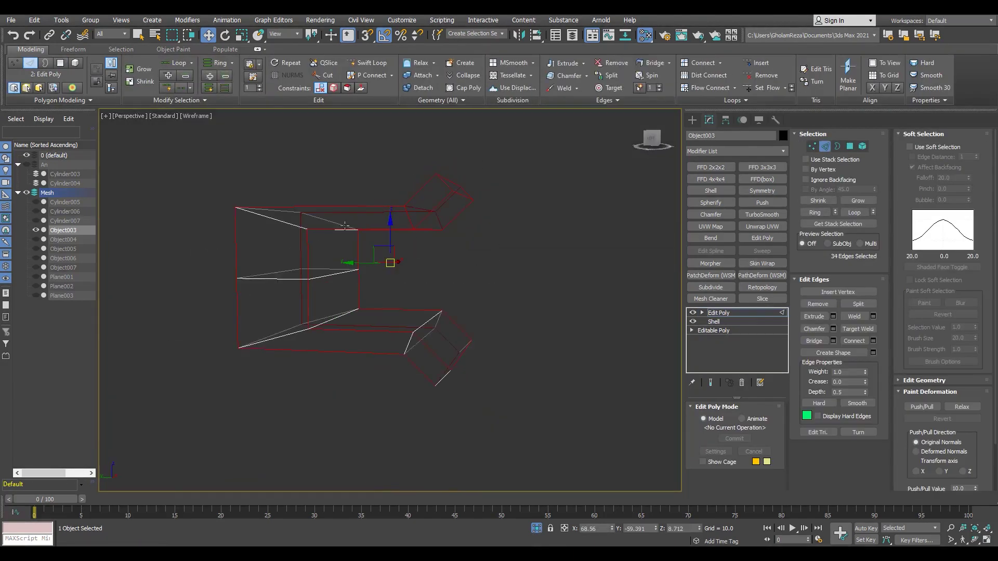
- Chamfer Object003's corner edges by 0.355 and exit isolation
{"action": "key", "text": "F3"}
{"action": "left_click", "coordinate": [301, 333], "text": "ctrl"}
{"action": "mouse_move", "coordinate": [512, 434]}
{"action": "left_mouse_down", "text": "ctrl"}
{"action": "mouse_move", "coordinate": [430, 319]}
{"action": "mouse_move", "coordinate": [409, 307]}
{"action": "left_mouse_up", "text": "ctrl"}
{"action": "key", "text": "z"}
{"action": "key", "text": "ctrl+shift+c"}
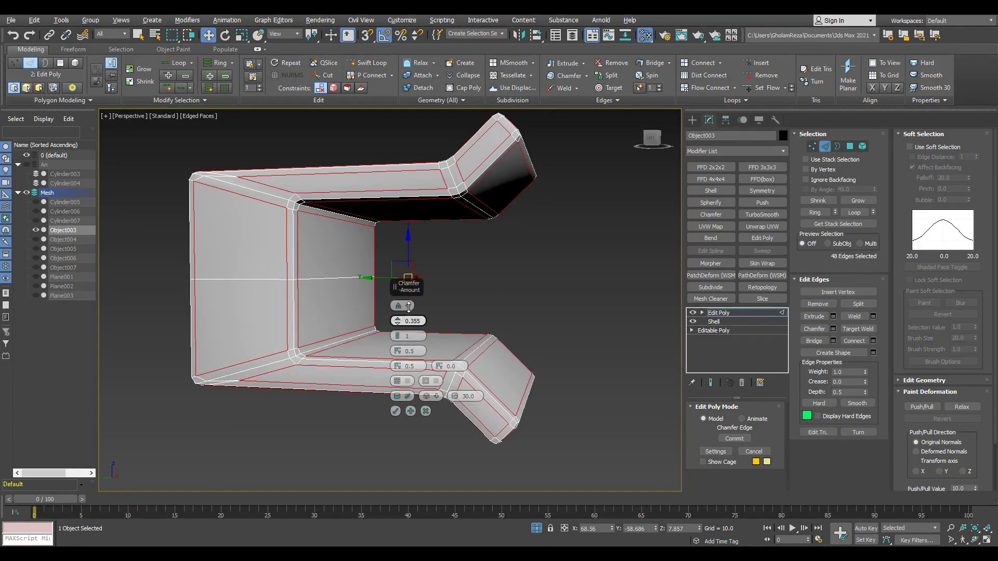
{"action": "middle_click_drag", "start_coordinate": [491, 206], "coordinate": [395, 412], "text": "alt"}
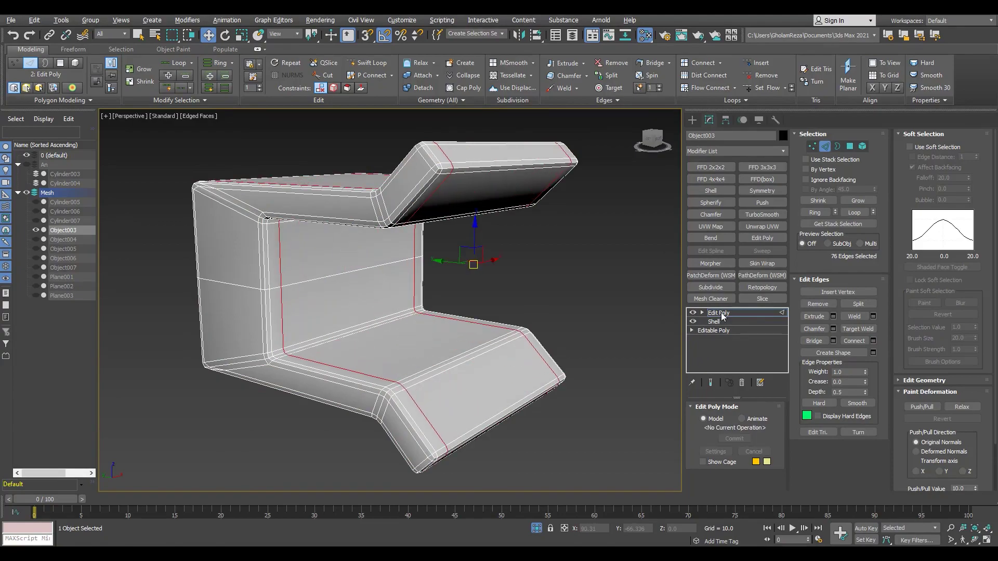
{"action": "left_click", "coordinate": [722, 313]}
{"action": "key", "text": "alt+q"}
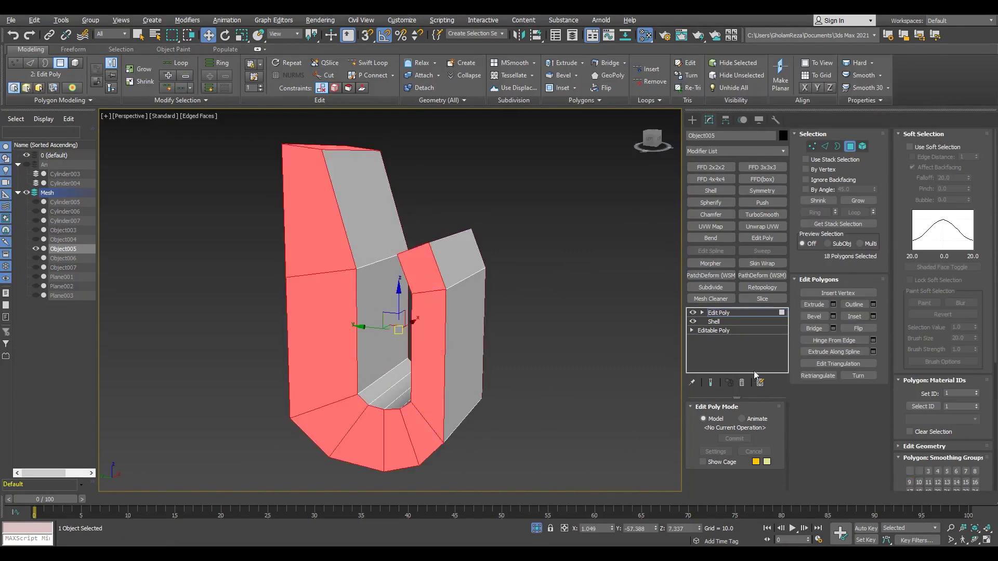
- Chamfer the border edges of the U-shaped bracket Object005
{"action": "key", "text": "2"}
{"action": "key", "text": "F3"}
{"action": "key", "text": "F3"}
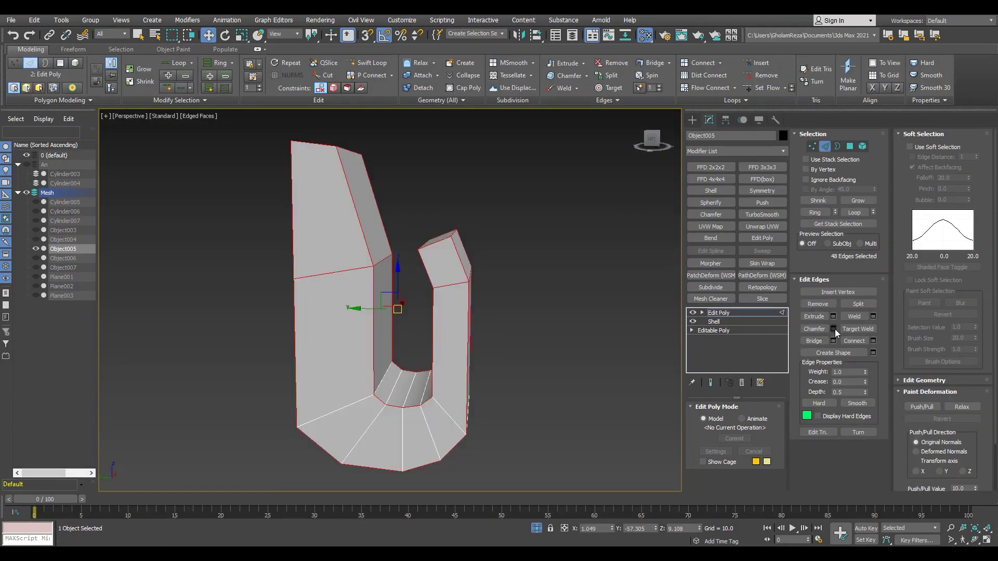
{"action": "left_click", "coordinate": [834, 328]}
{"action": "scroll", "coordinate": [403, 311], "scroll_direction": "up", "scroll_amount": 4}
{"action": "scroll", "coordinate": [403, 310], "scroll_direction": "up", "scroll_amount": 1}
{"action": "left_click", "coordinate": [395, 411]}
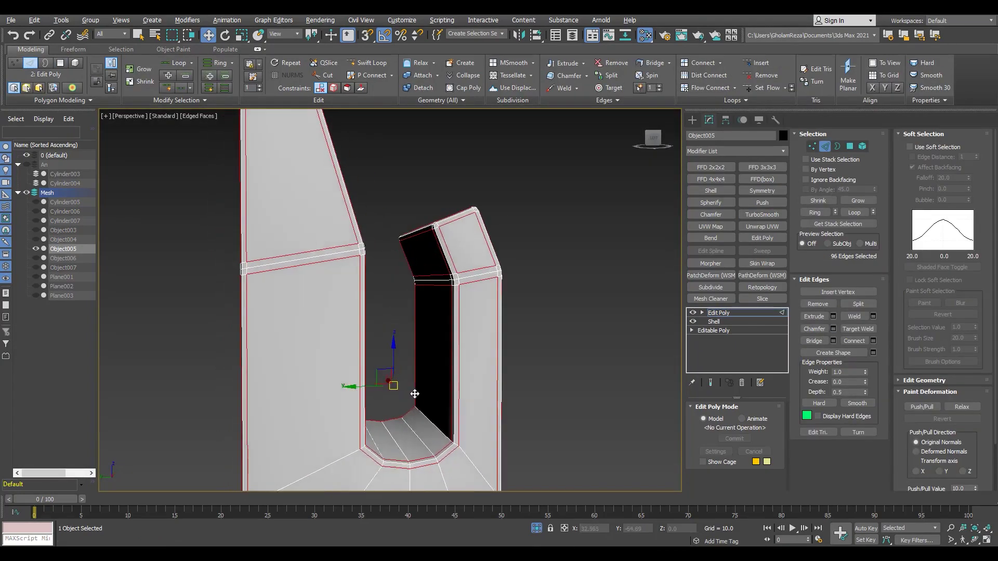
- Add a TurboSmooth modifier to Object005 for a softly rounded bracket
{"action": "middle_click_drag", "start_coordinate": [379, 385], "coordinate": [356, 379], "text": "alt"}
{"action": "scroll", "coordinate": [319, 321], "scroll_direction": "up", "scroll_amount": 4}
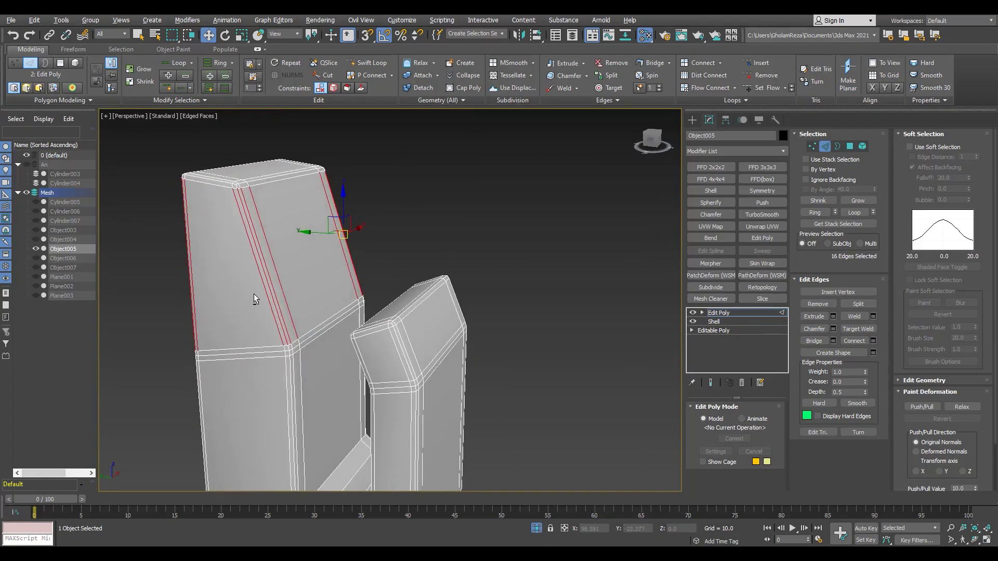
{"action": "scroll", "coordinate": [253, 294], "scroll_direction": "down", "scroll_amount": 5}
{"action": "left_click", "coordinate": [775, 214]}
{"action": "key", "text": "F4"}
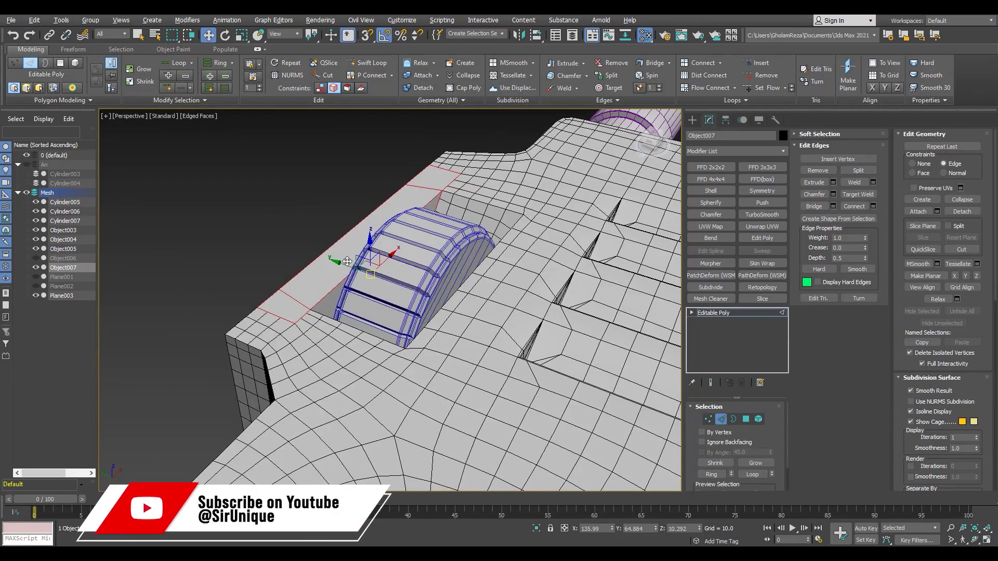
- Delete the selected top faces of the wheel housing Object007
{"action": "middle_click_drag", "start_coordinate": [381, 316], "coordinate": [407, 267]}
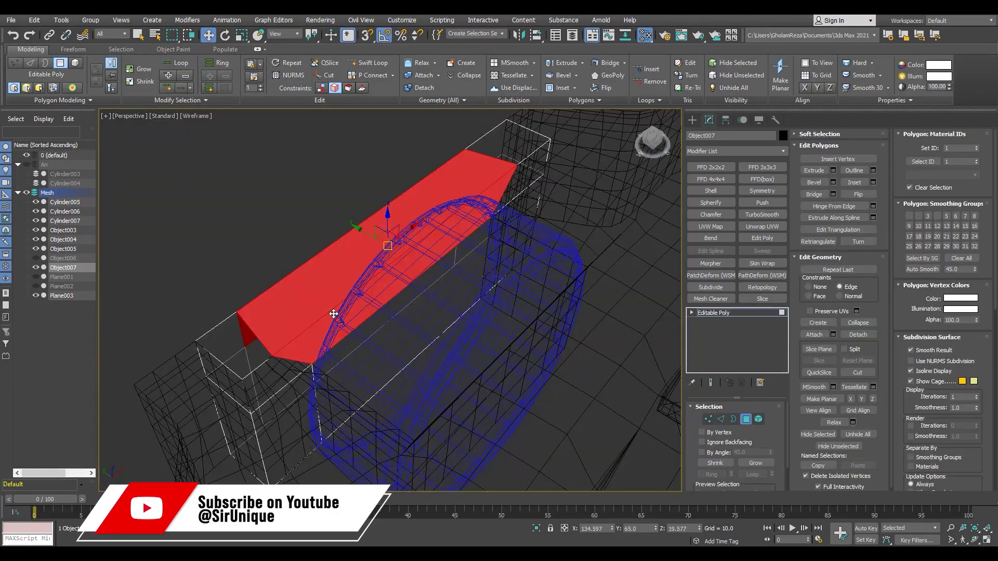
{"action": "key", "text": "Delete"}
{"action": "key", "text": "3"}
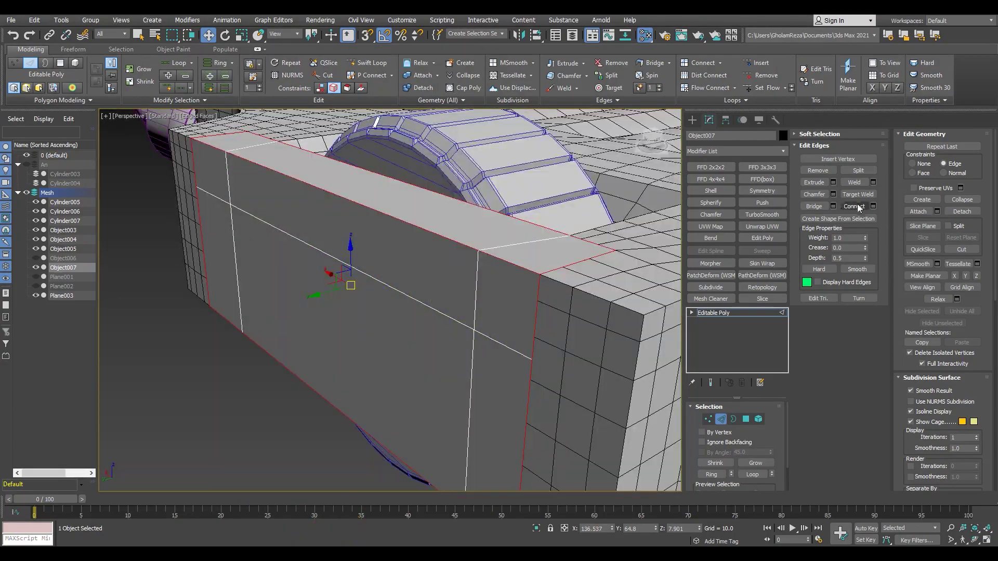
- Chamfer the panel edges around the opening by 0.395
{"action": "left_click_drag", "start_coordinate": [398, 321], "coordinate": [395, 414]}
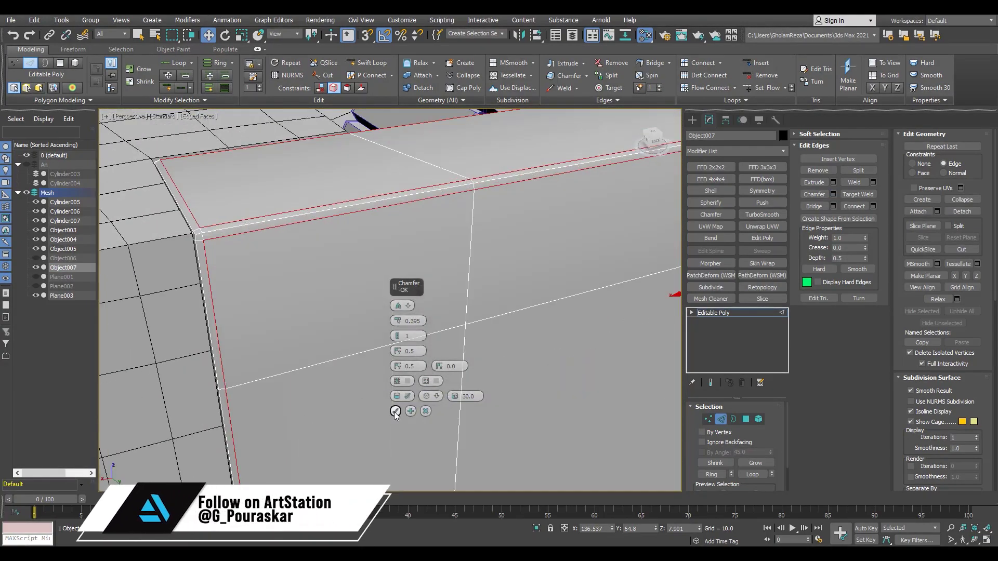
{"action": "left_click", "coordinate": [396, 412]}
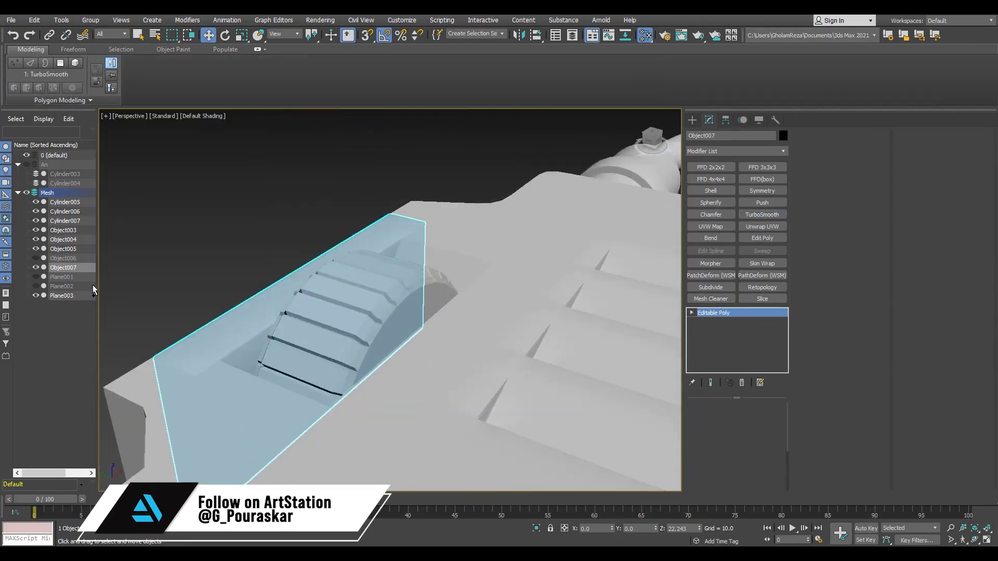
{"action": "left_click", "coordinate": [91, 295]}
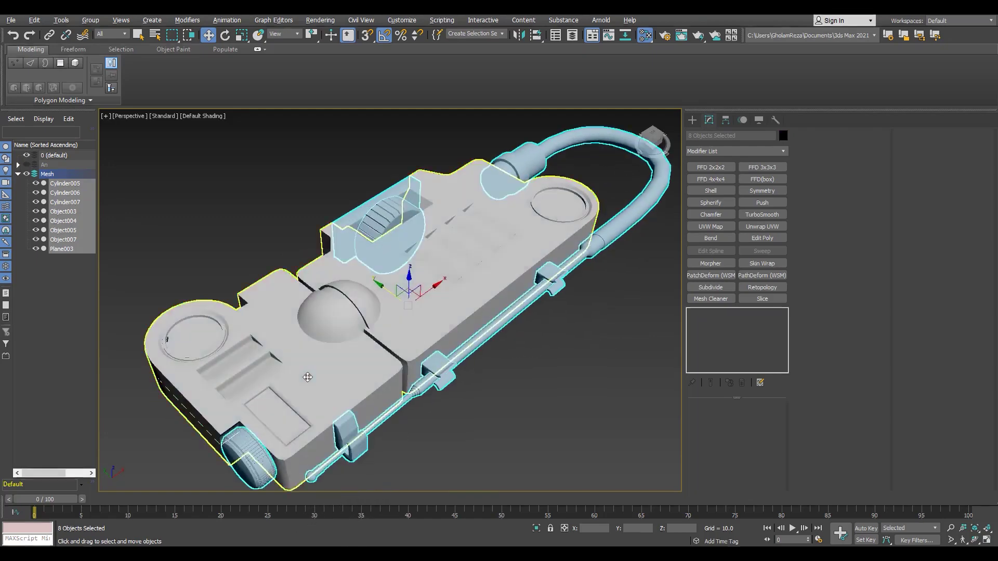
- Add TurboSmooth to Plane003 and the remaining selected parts
{"action": "left_click", "coordinate": [762, 214]}
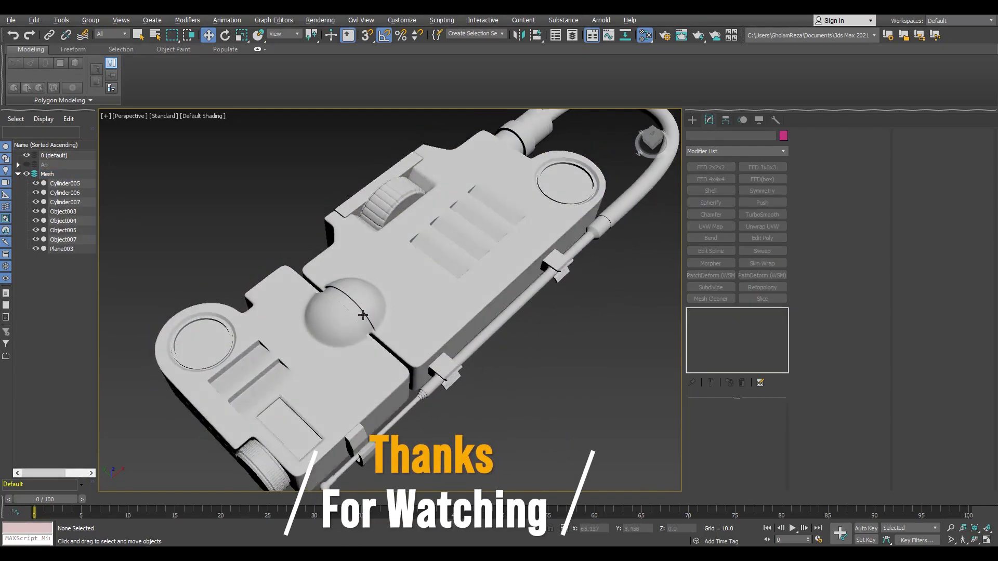